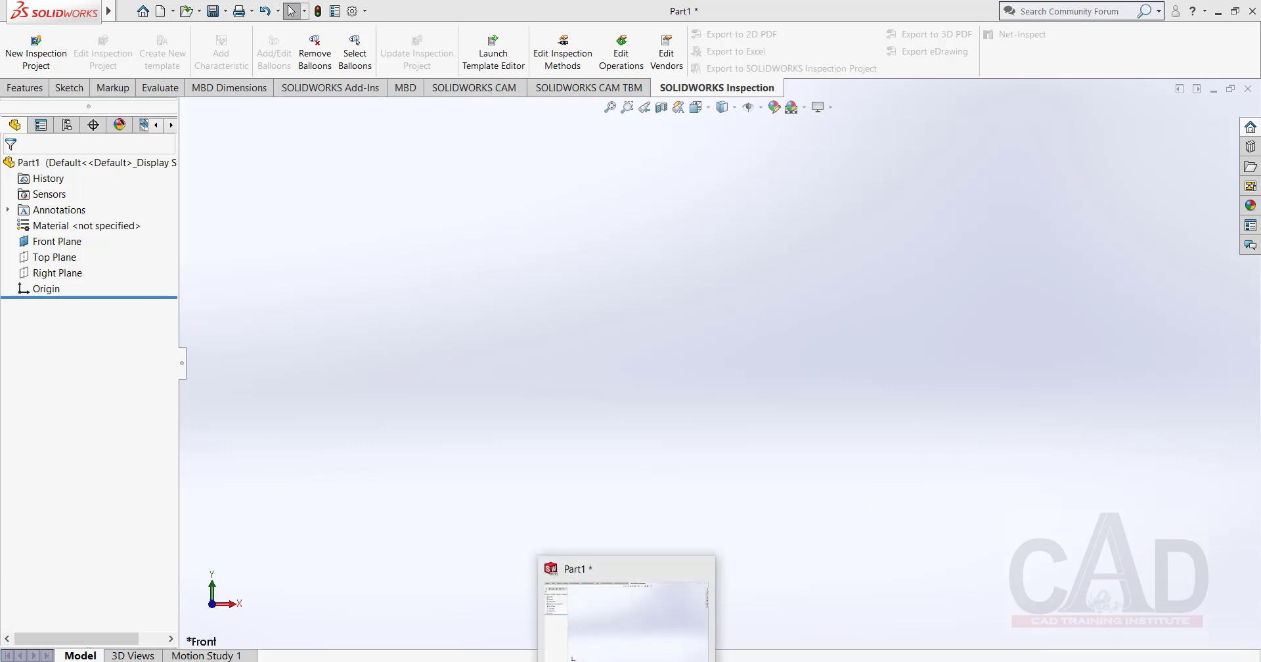
Examine the dimensioned profile drawing on page 6 of Book(2D&3D).pdf in the browser, and return to SOLIDWORKS.
{"action": "mouse_move", "coordinate": [423, 661]}
{"action": "left_click", "coordinate": [422, 617]}
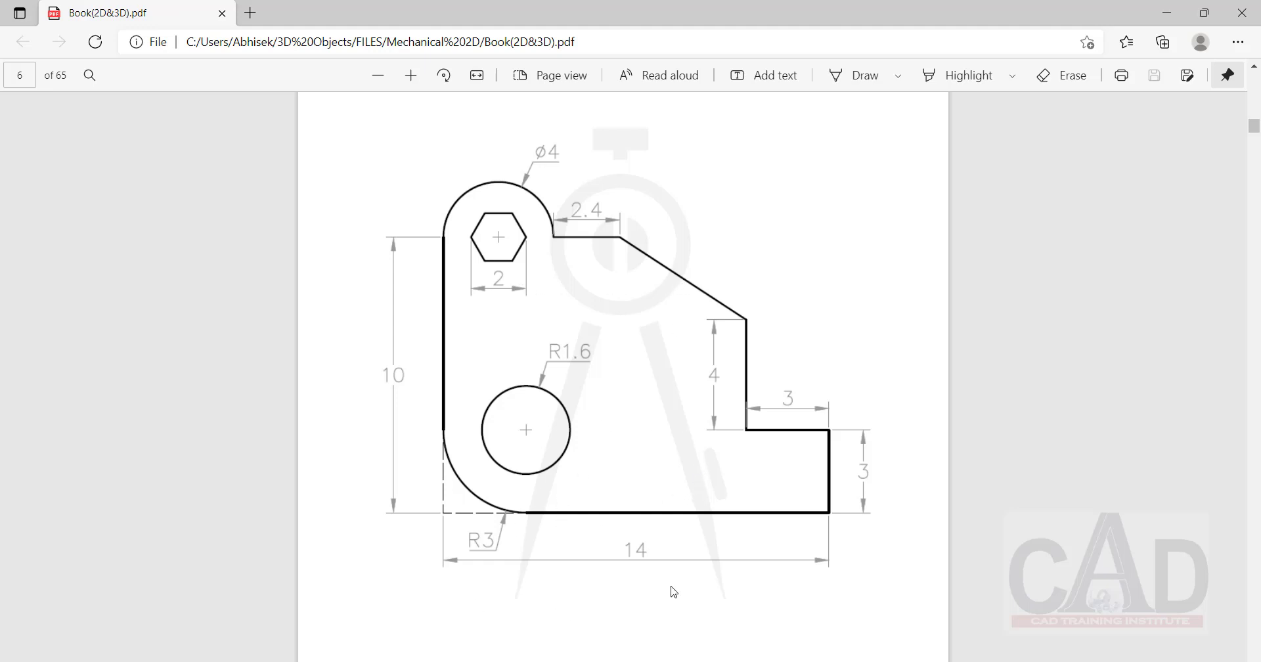
{"action": "left_click", "coordinate": [1167, 13]}
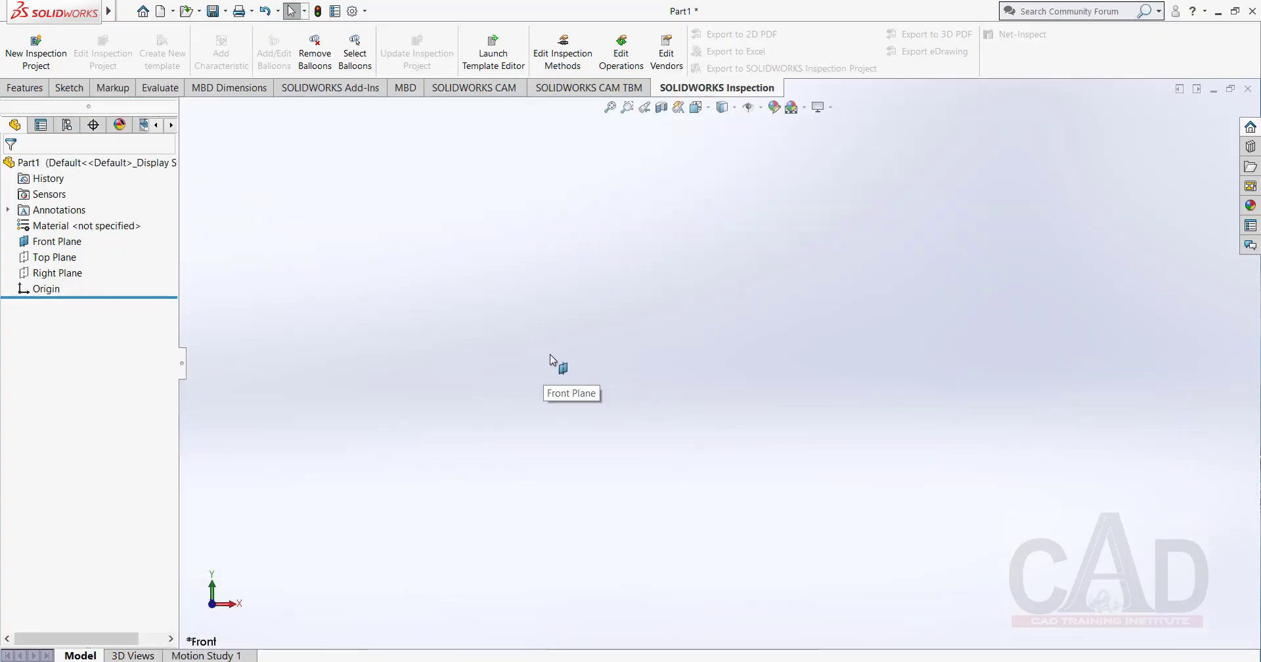
Start a new sketch on the Front Plane.
{"action": "right_click", "coordinate": [59, 247]}
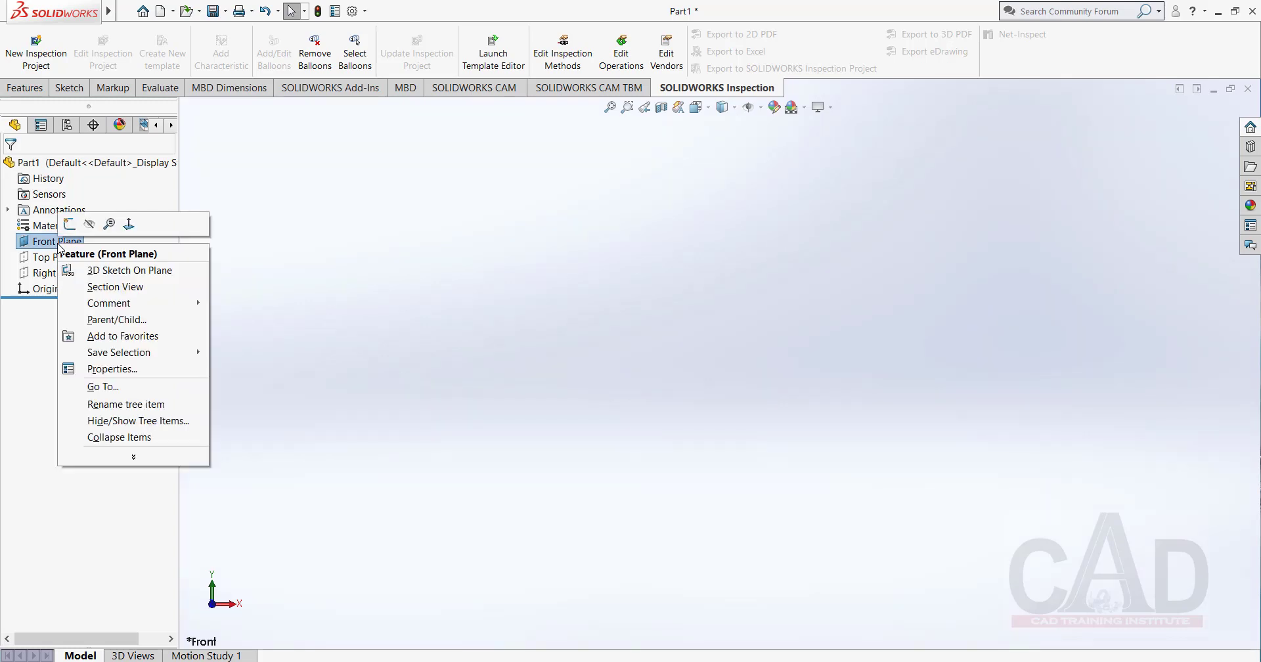
{"action": "left_click", "coordinate": [70, 225]}
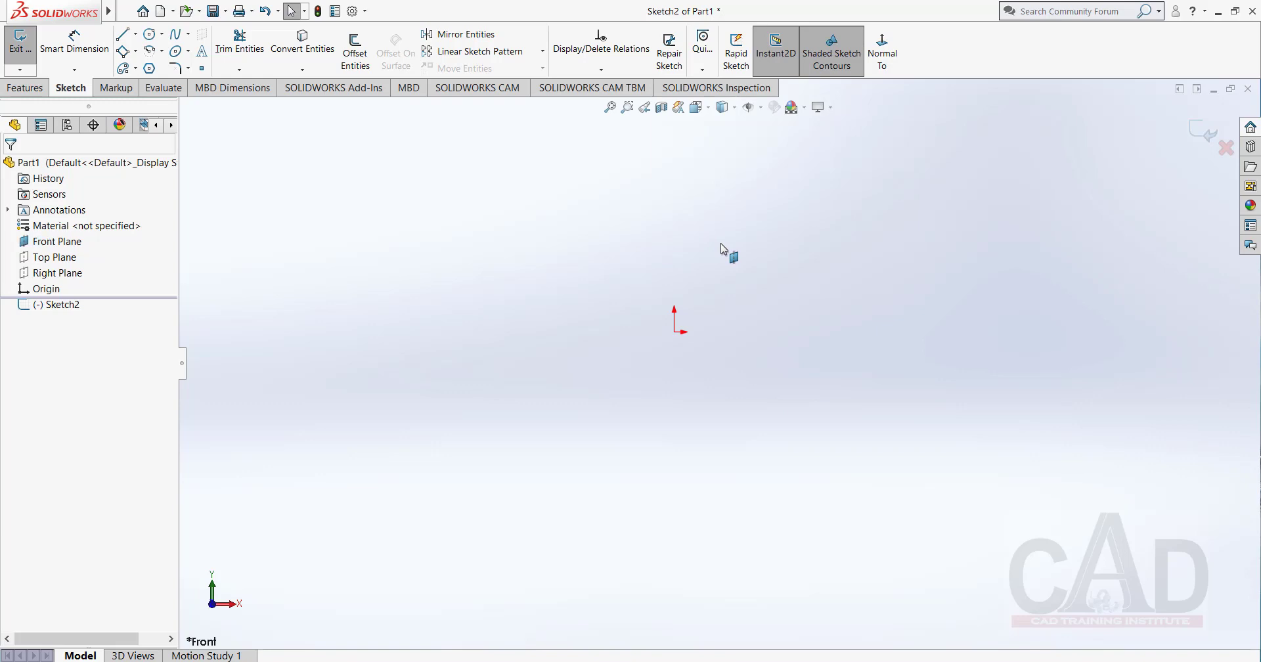
{"action": "right_click_drag", "start_coordinate": [721, 249], "coordinate": [711, 276]}
Open the mouse gesture customization and set the gesture guides to 8 gestures.
{"action": "left_click", "coordinate": [366, 12]}
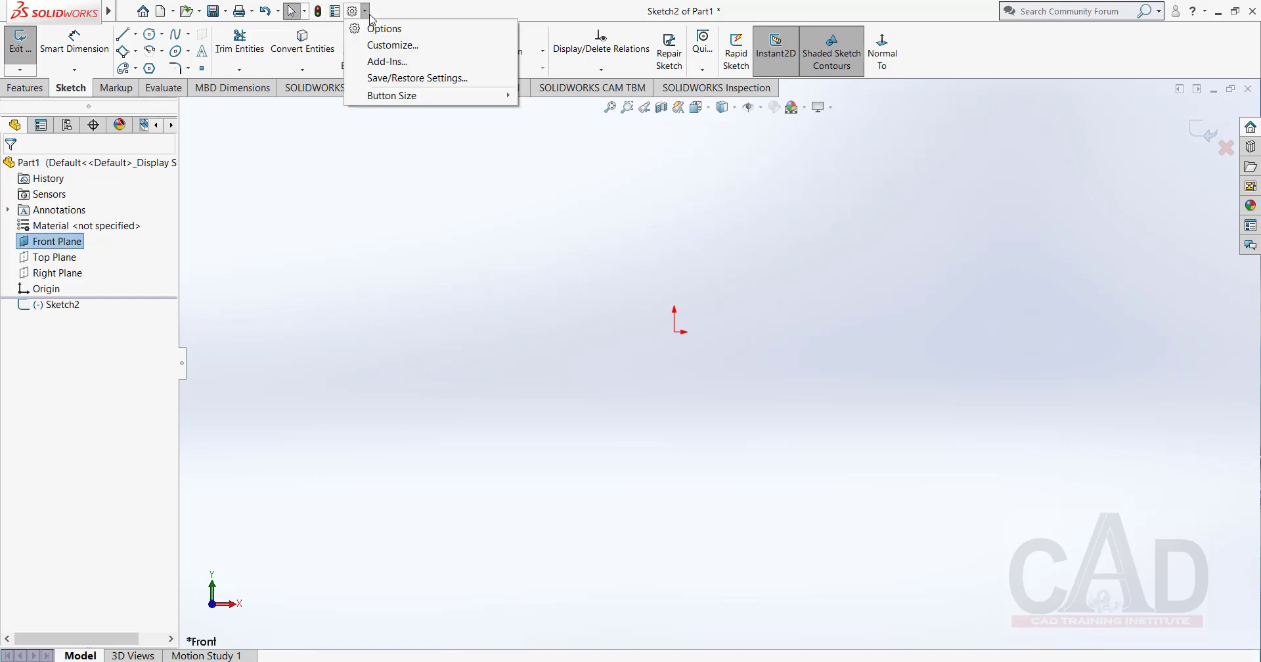
{"action": "left_click", "coordinate": [404, 47]}
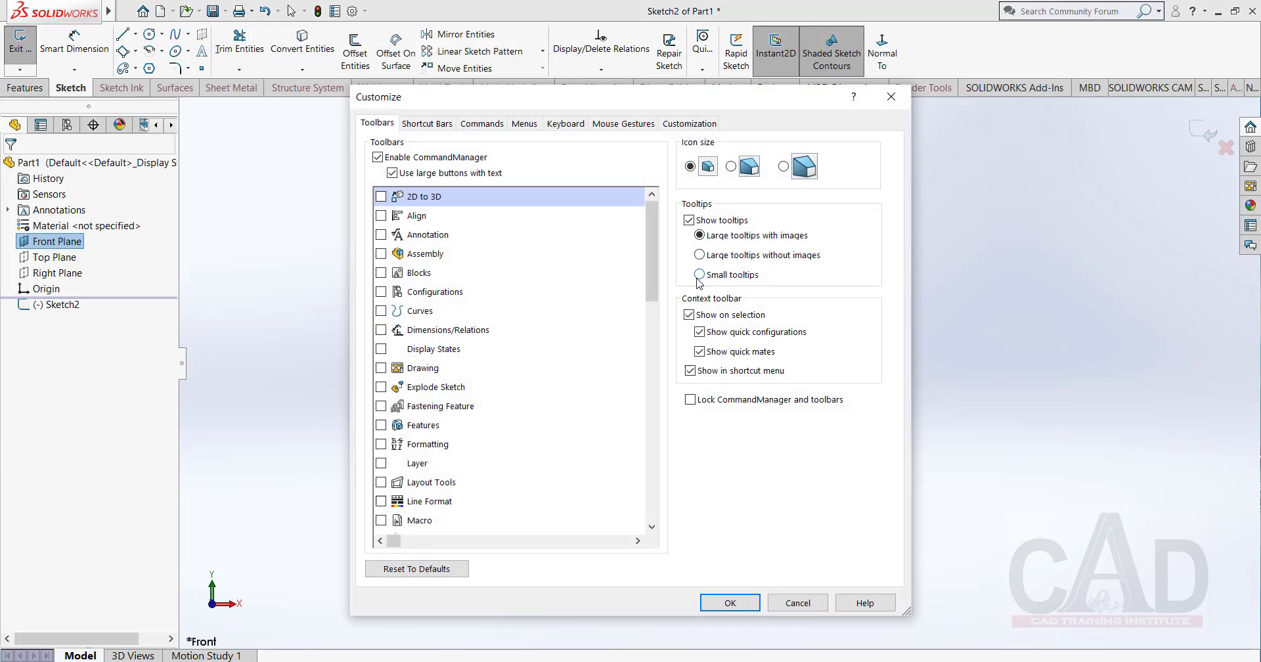
{"action": "left_click", "coordinate": [550, 126]}
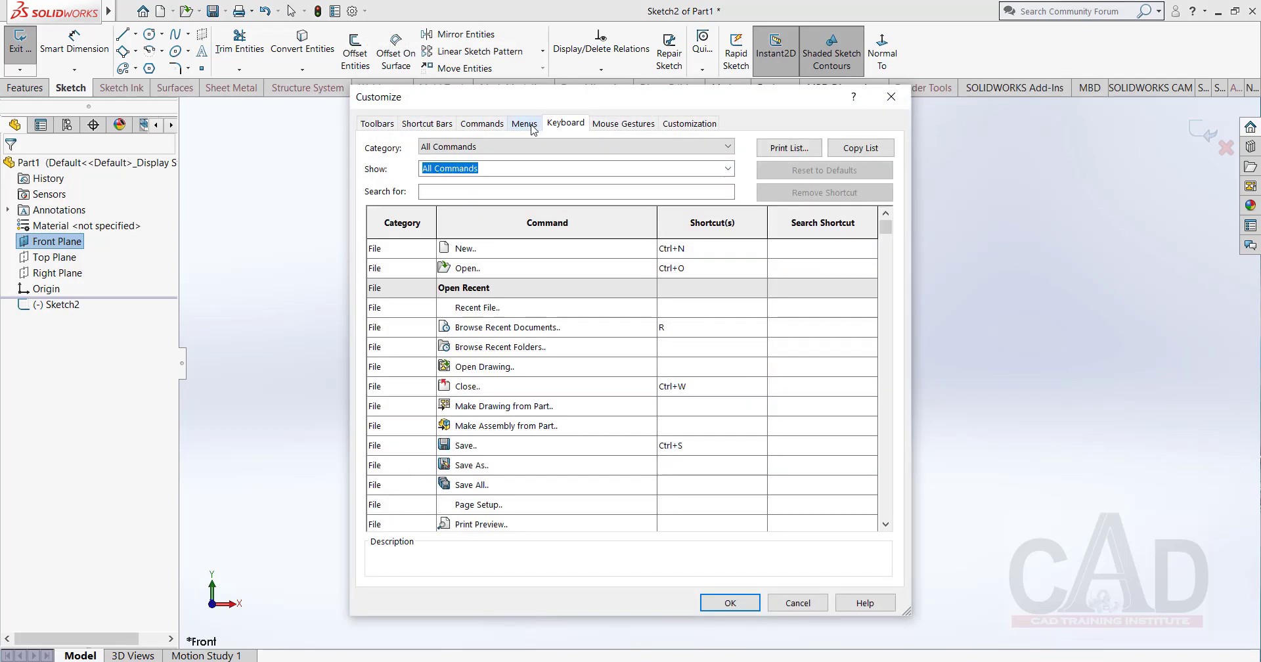
{"action": "left_click", "coordinate": [616, 125]}
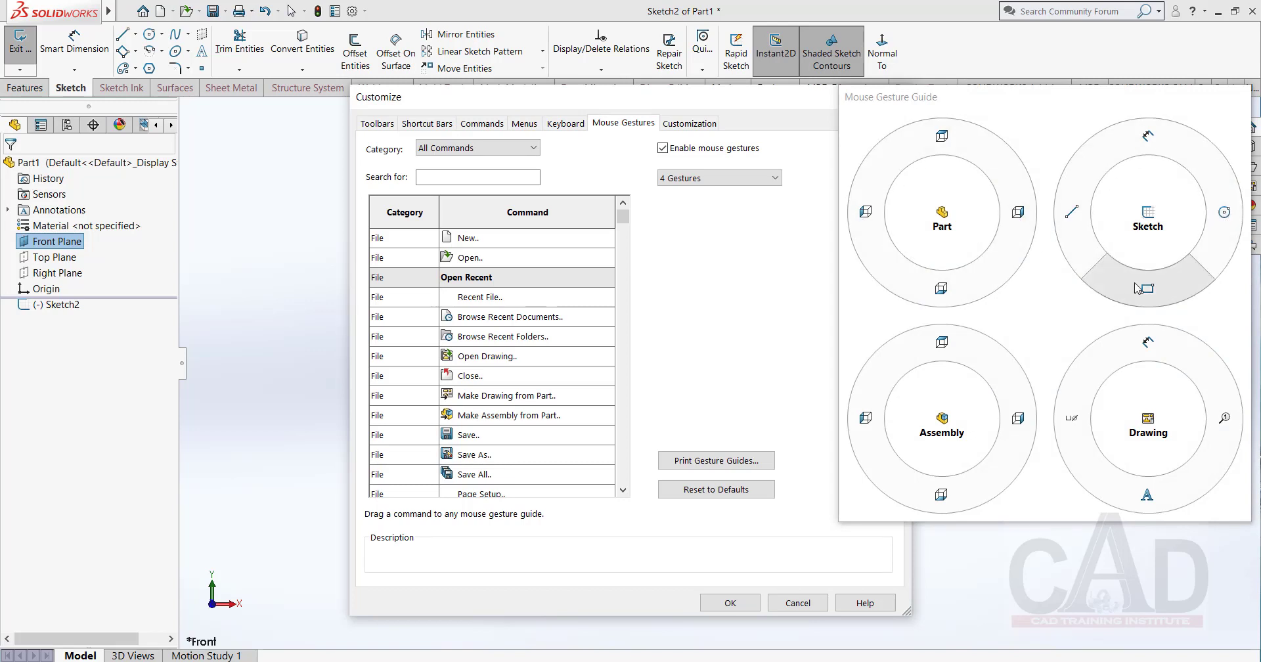
{"action": "left_click", "coordinate": [775, 178]}
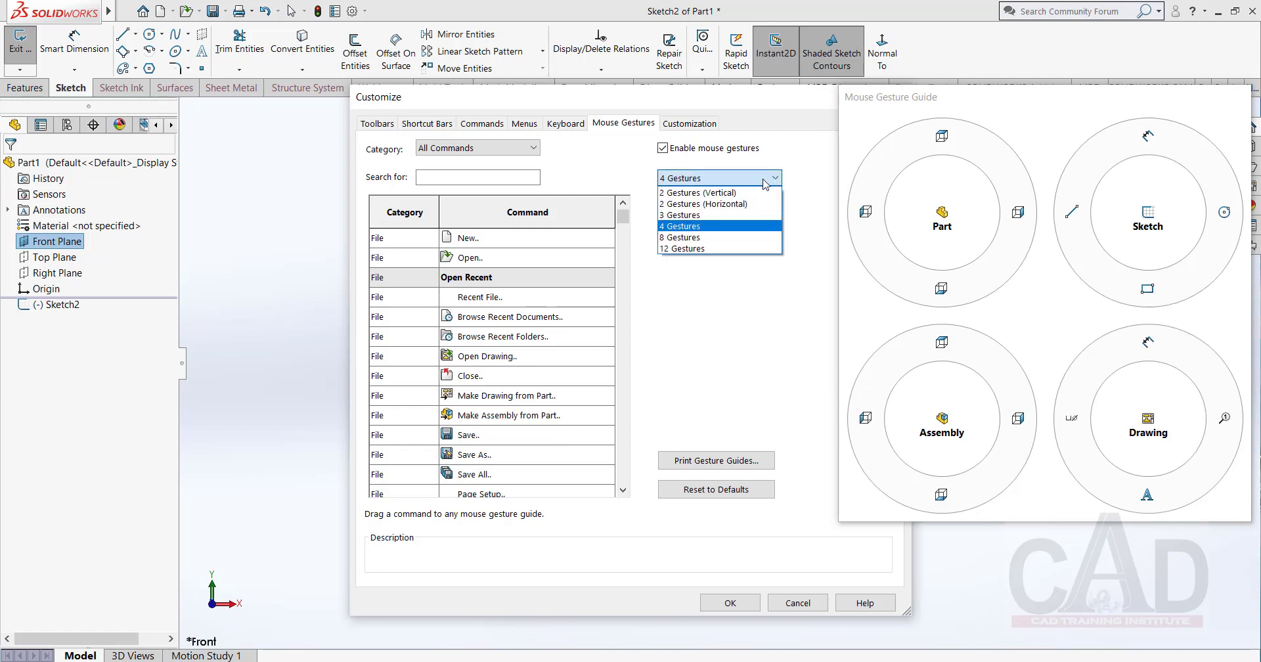
{"action": "left_click", "coordinate": [686, 238]}
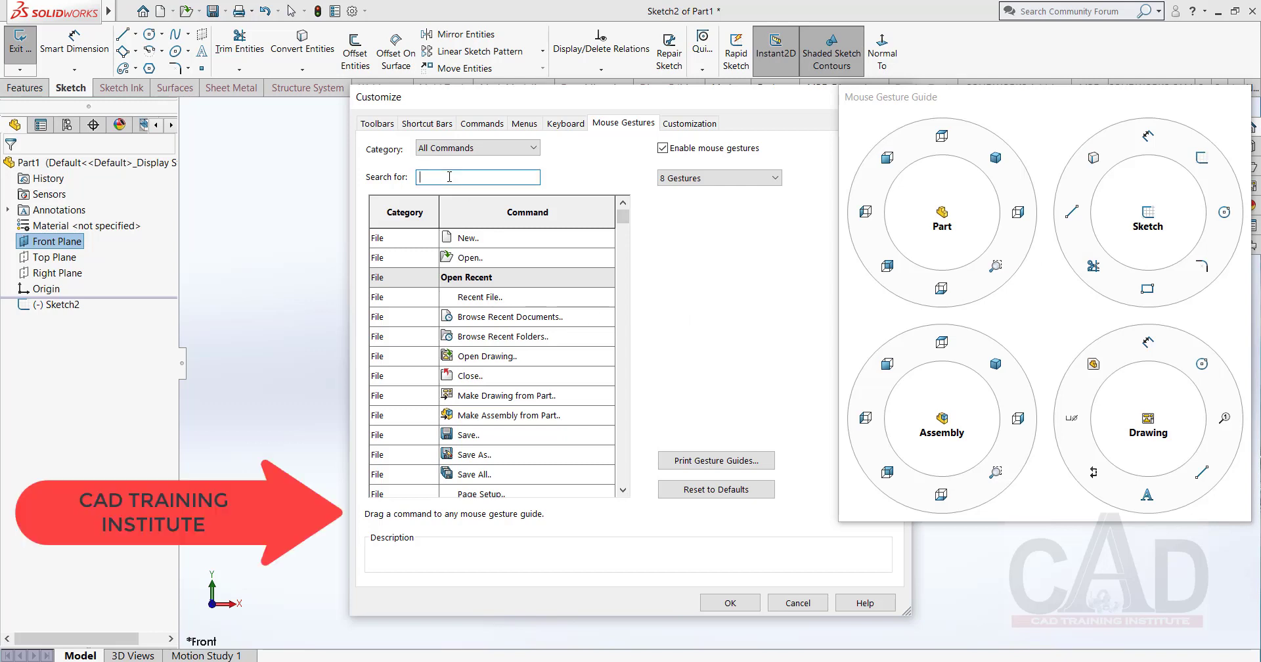
Find the Offset Entities command and assign it to the Sketch gesture guide in place of Circle.
{"action": "type", "text": "o"}
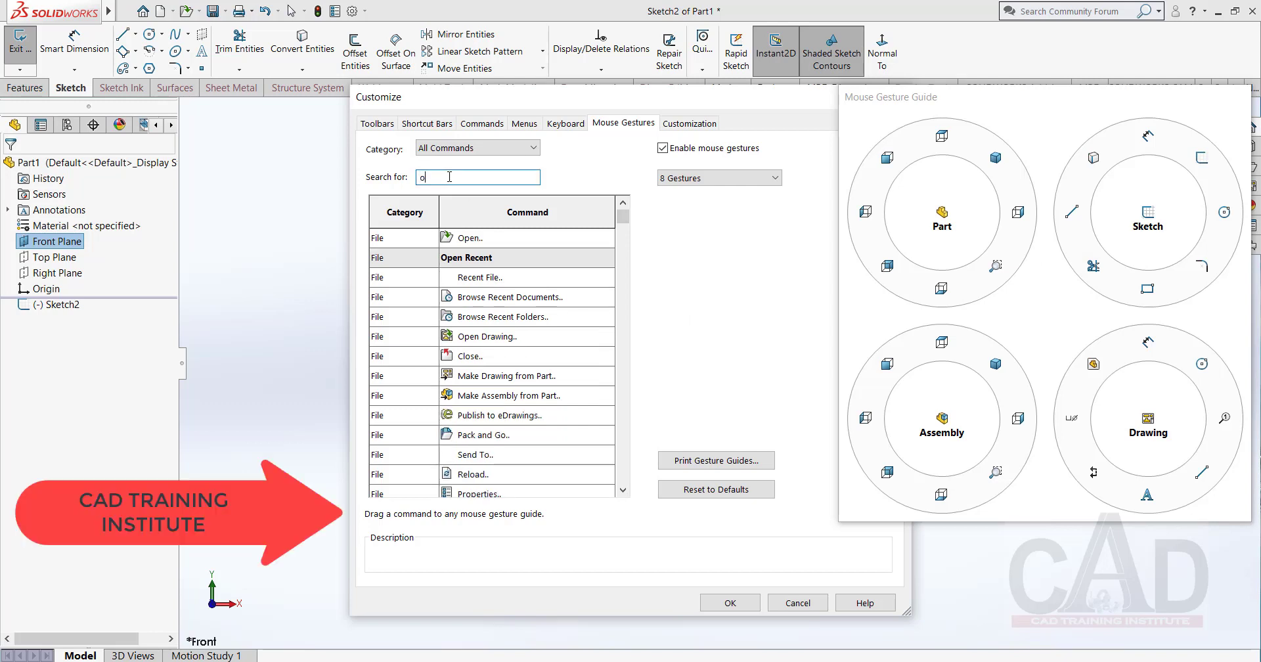
{"action": "type", "text": "ff"}
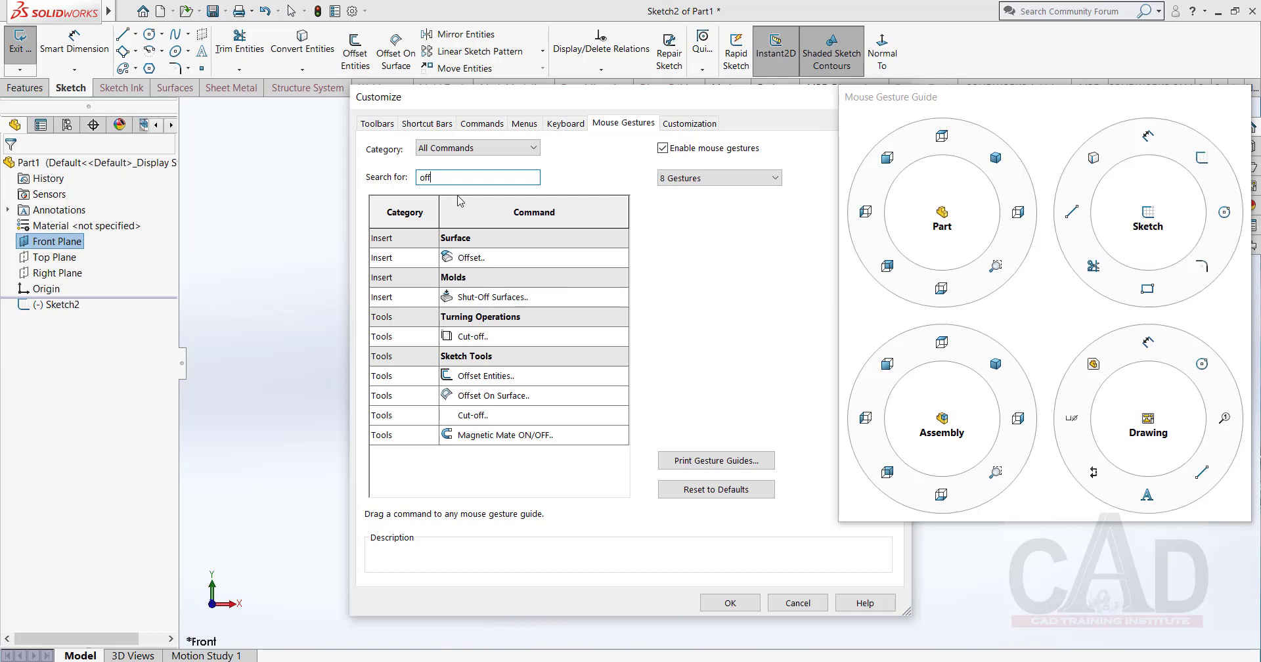
{"action": "type", "text": "set"}
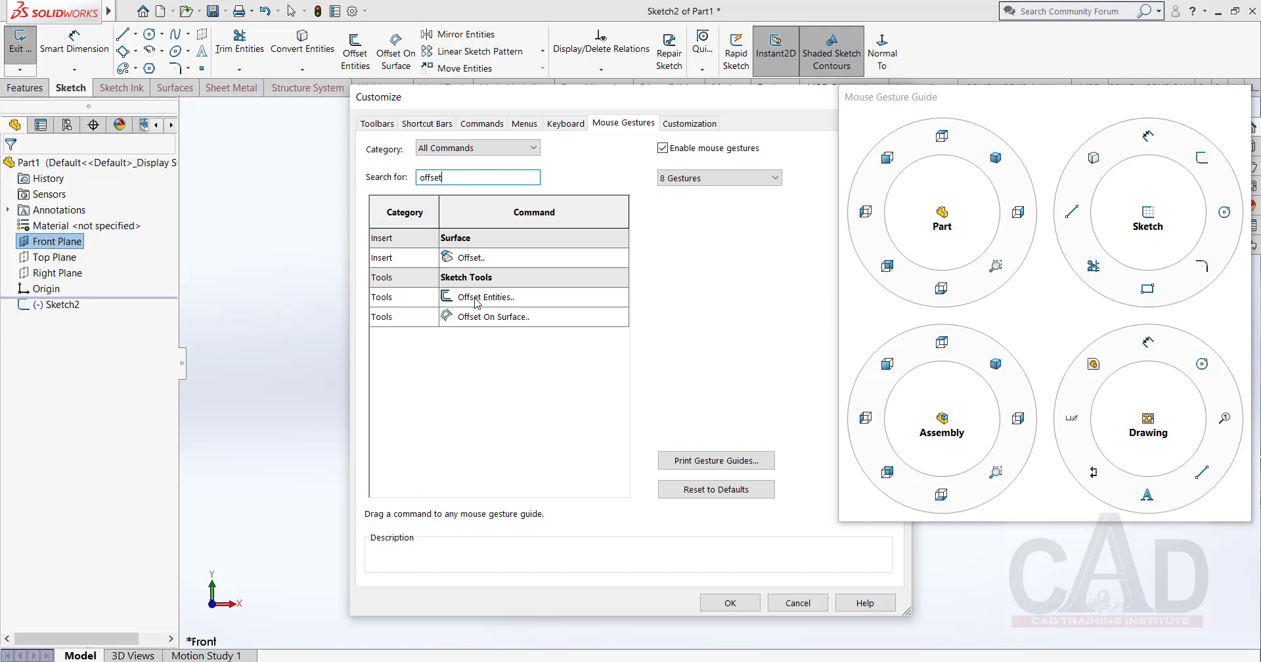
{"action": "mouse_move", "coordinate": [476, 303]}
{"action": "left_mouse_down"}
{"action": "mouse_move", "coordinate": [735, 310]}
{"action": "mouse_move", "coordinate": [1114, 358]}
{"action": "mouse_move", "coordinate": [1140, 284]}
{"action": "mouse_move", "coordinate": [1109, 277]}
{"action": "mouse_move", "coordinate": [1078, 209]}
{"action": "mouse_move", "coordinate": [1117, 163]}
{"action": "mouse_move", "coordinate": [1182, 141]}
{"action": "mouse_move", "coordinate": [1225, 197]}
{"action": "mouse_move", "coordinate": [1226, 226]}
{"action": "mouse_move", "coordinate": [1225, 186]}
{"action": "mouse_move", "coordinate": [1225, 197]}
{"action": "left_mouse_up"}
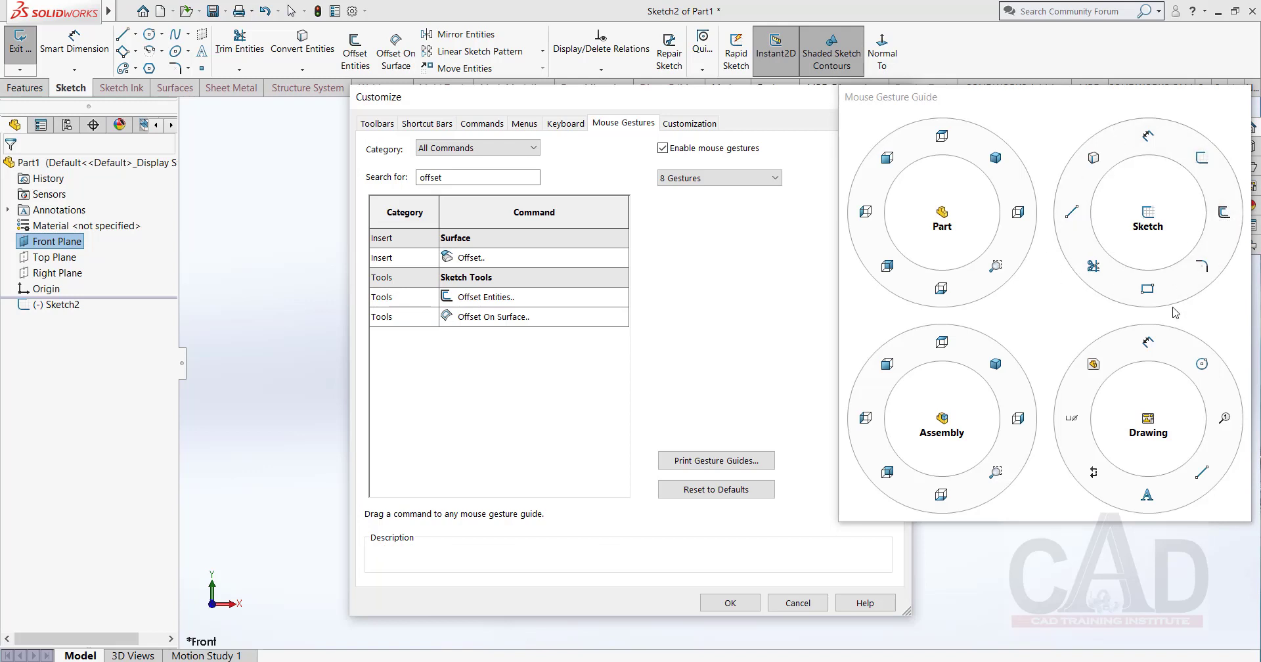
{"action": "left_click", "coordinate": [1153, 146]}
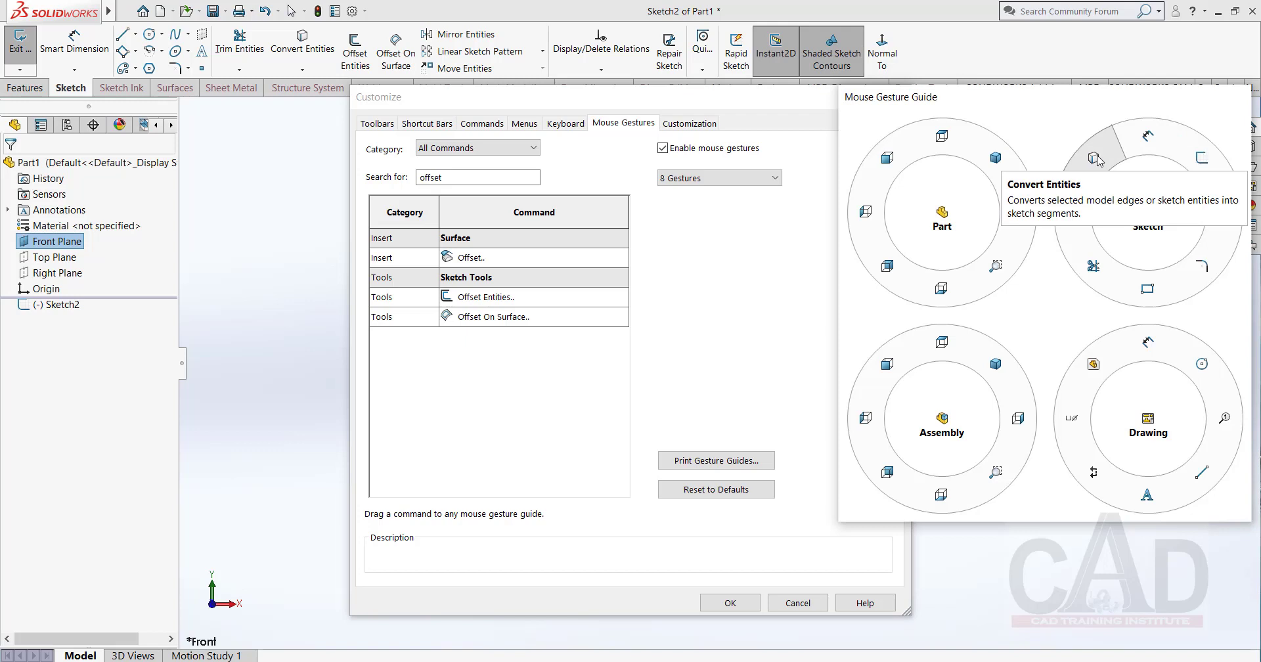
Replace Convert Entities with the Circle command in the Sketch gesture guide and apply the customization.
{"action": "mouse_move", "coordinate": [1097, 161]}
{"action": "left_mouse_down"}
{"action": "mouse_move", "coordinate": [893, 253]}
{"action": "mouse_move", "coordinate": [510, 295]}
{"action": "mouse_move", "coordinate": [470, 253]}
{"action": "left_mouse_up"}
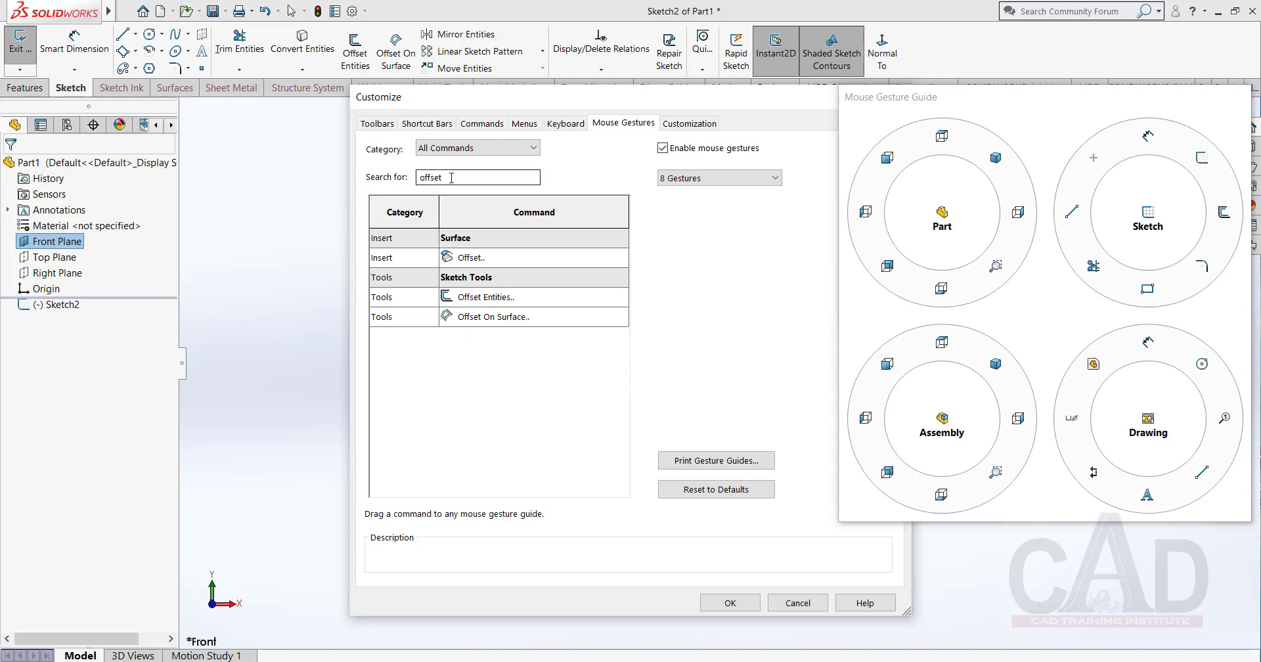
{"action": "left_click_drag", "start_coordinate": [452, 177], "coordinate": [410, 173]}
{"action": "type", "text": "ci"}
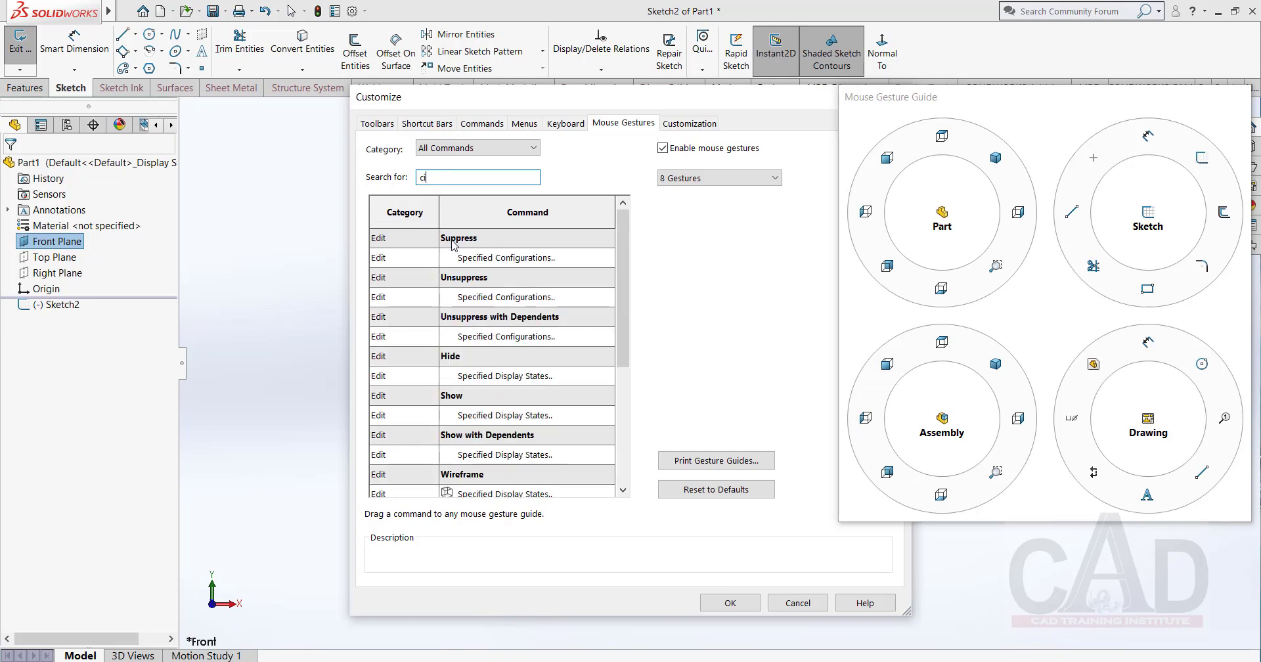
{"action": "type", "text": "r"}
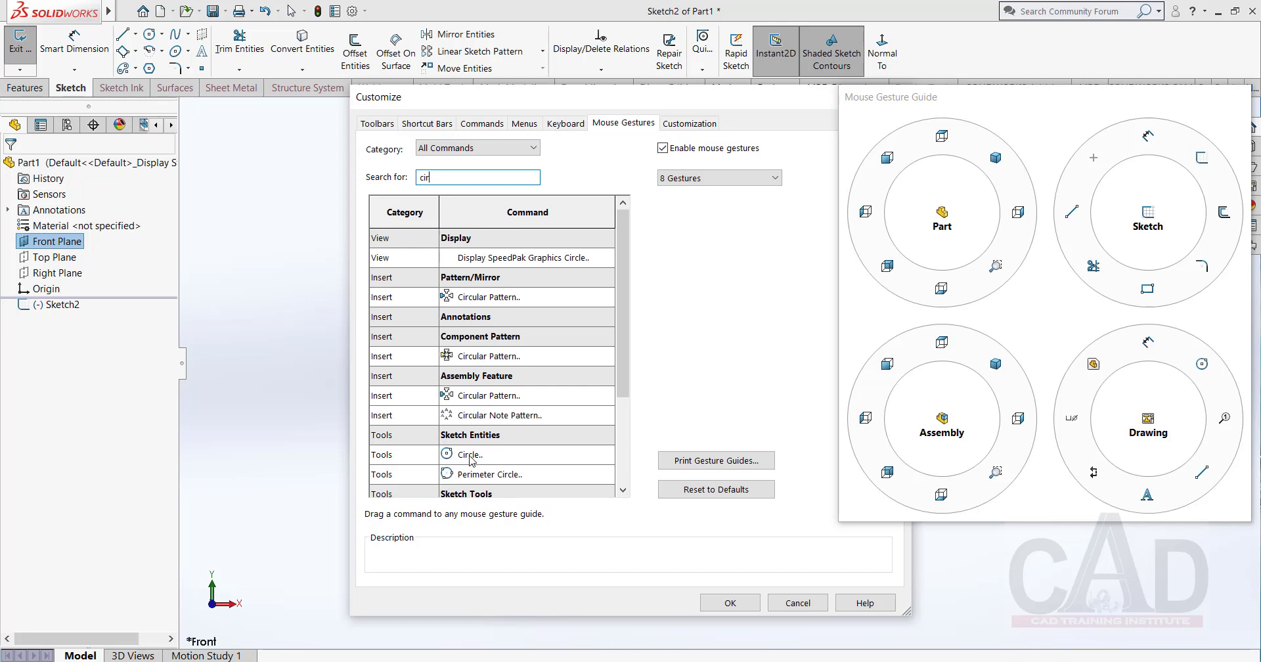
{"action": "mouse_move", "coordinate": [470, 460]}
{"action": "left_mouse_down"}
{"action": "mouse_move", "coordinate": [541, 455]}
{"action": "mouse_move", "coordinate": [957, 285]}
{"action": "mouse_move", "coordinate": [1093, 214]}
{"action": "mouse_move", "coordinate": [1094, 161]}
{"action": "left_mouse_up"}
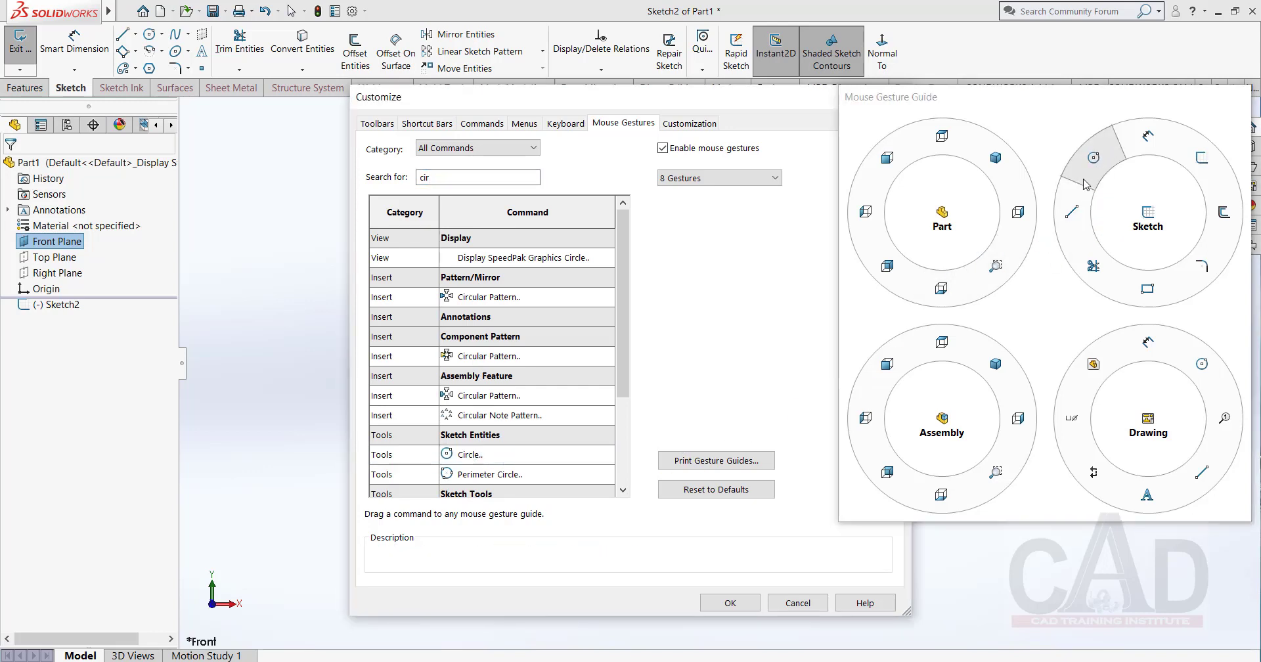
{"action": "left_click", "coordinate": [733, 610]}
Call up the mouse gesture wheel in the sketch to check its assigned commands.
{"action": "right_click_drag", "start_coordinate": [607, 325], "coordinate": [619, 331]}
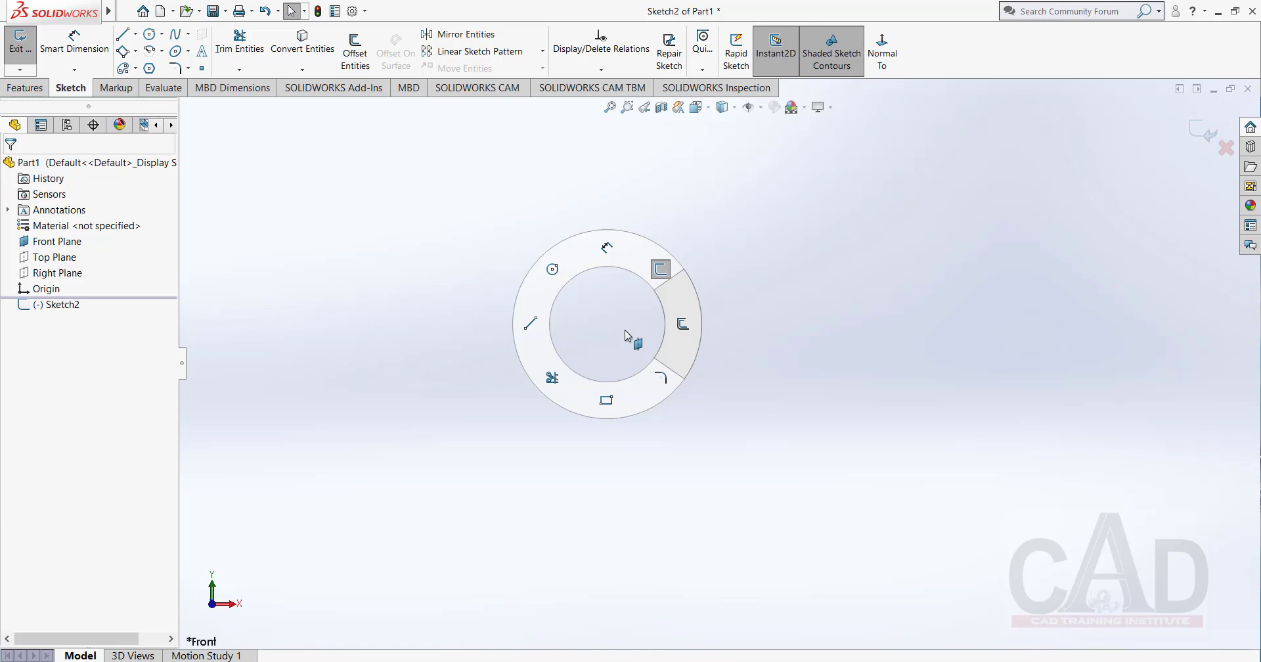
{"action": "right_click_drag", "start_coordinate": [625, 329], "coordinate": [592, 321]}
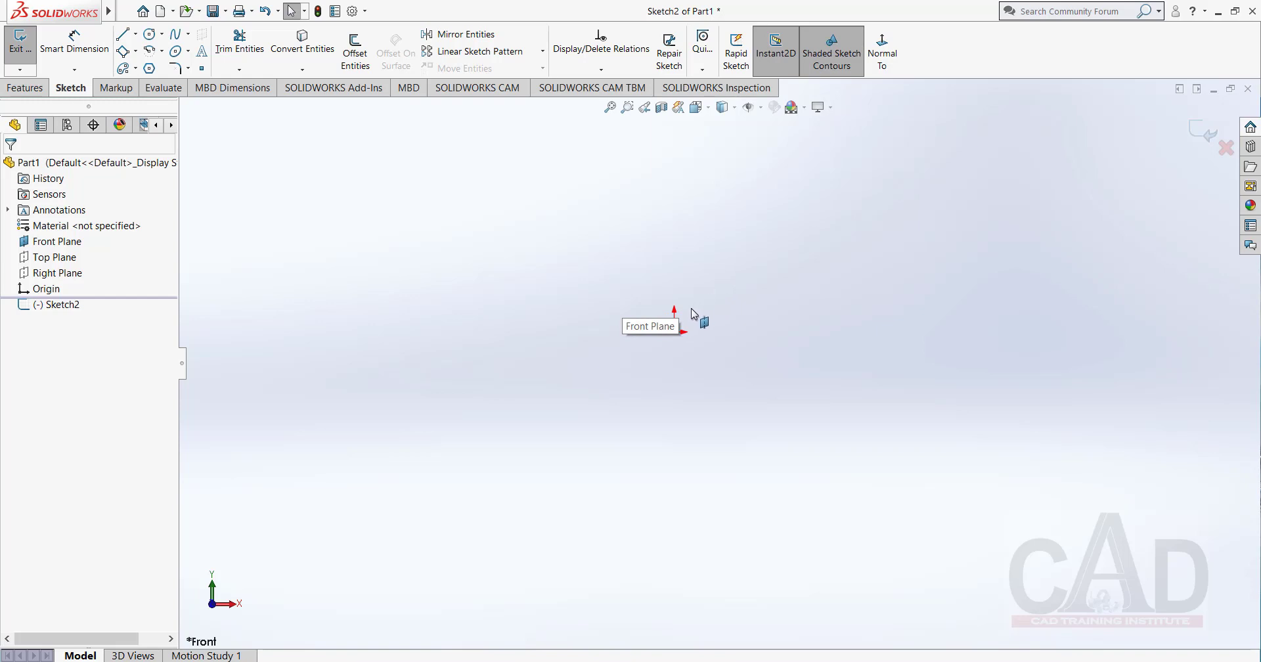
{"action": "left_click", "coordinate": [782, 267]}
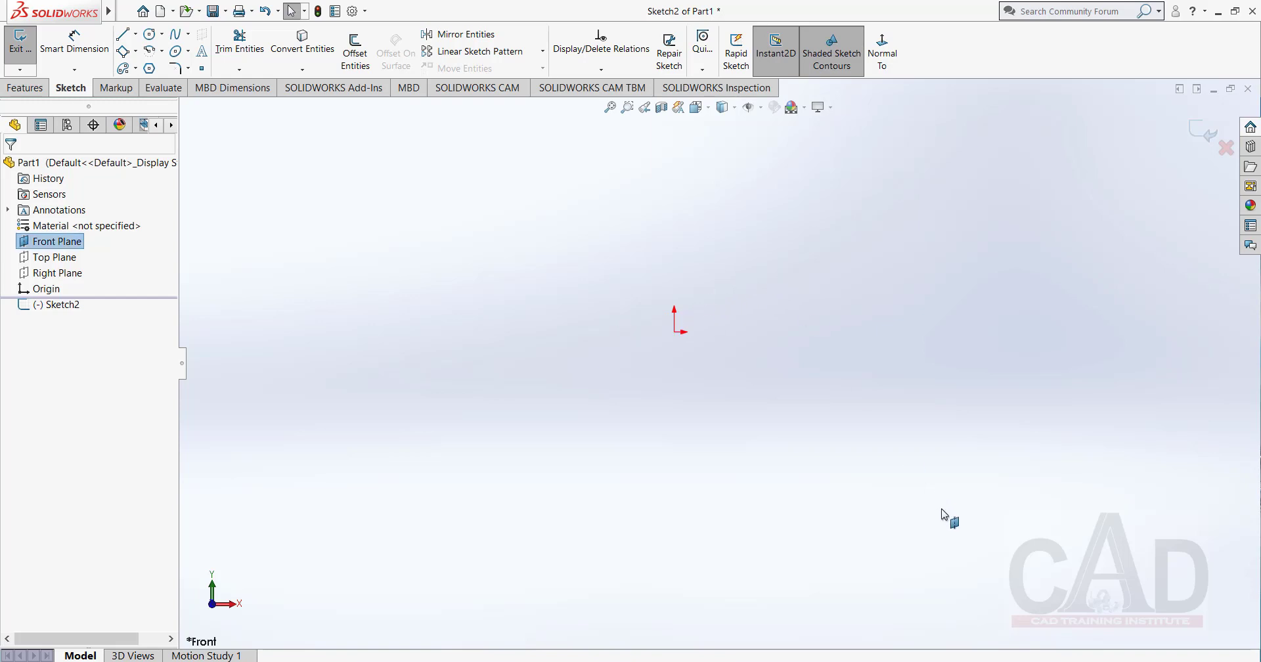
{"action": "left_click", "coordinate": [781, 661]}
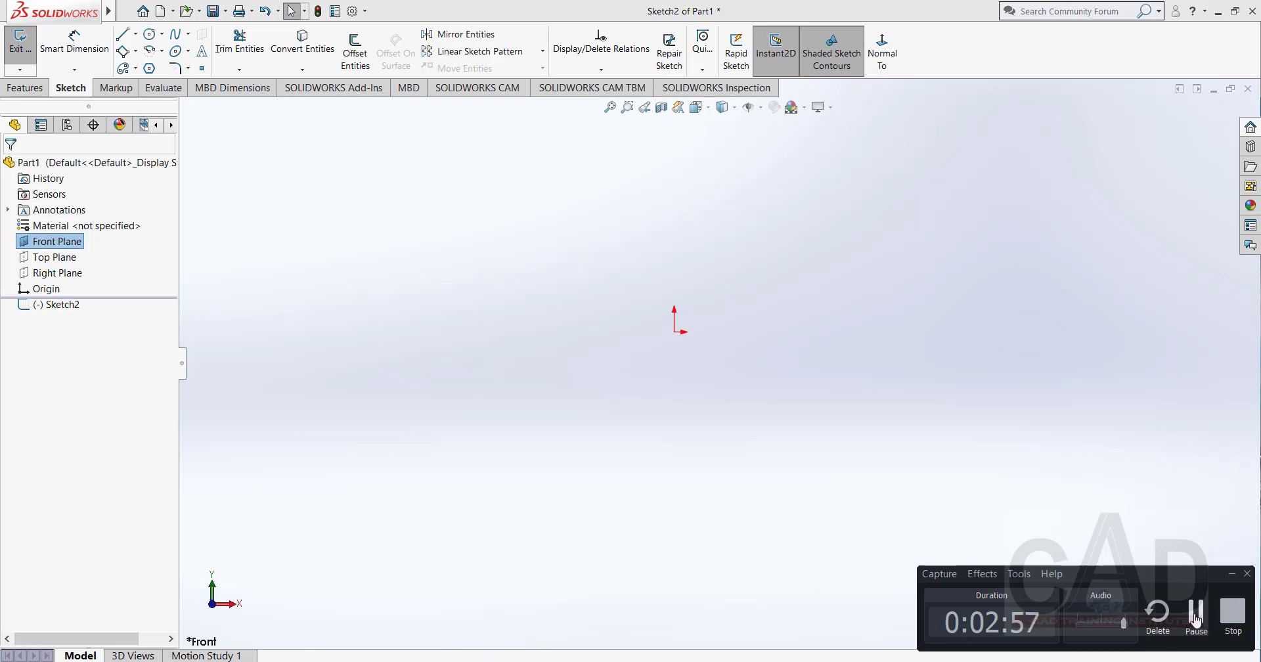
{"action": "left_click", "coordinate": [1194, 614]}
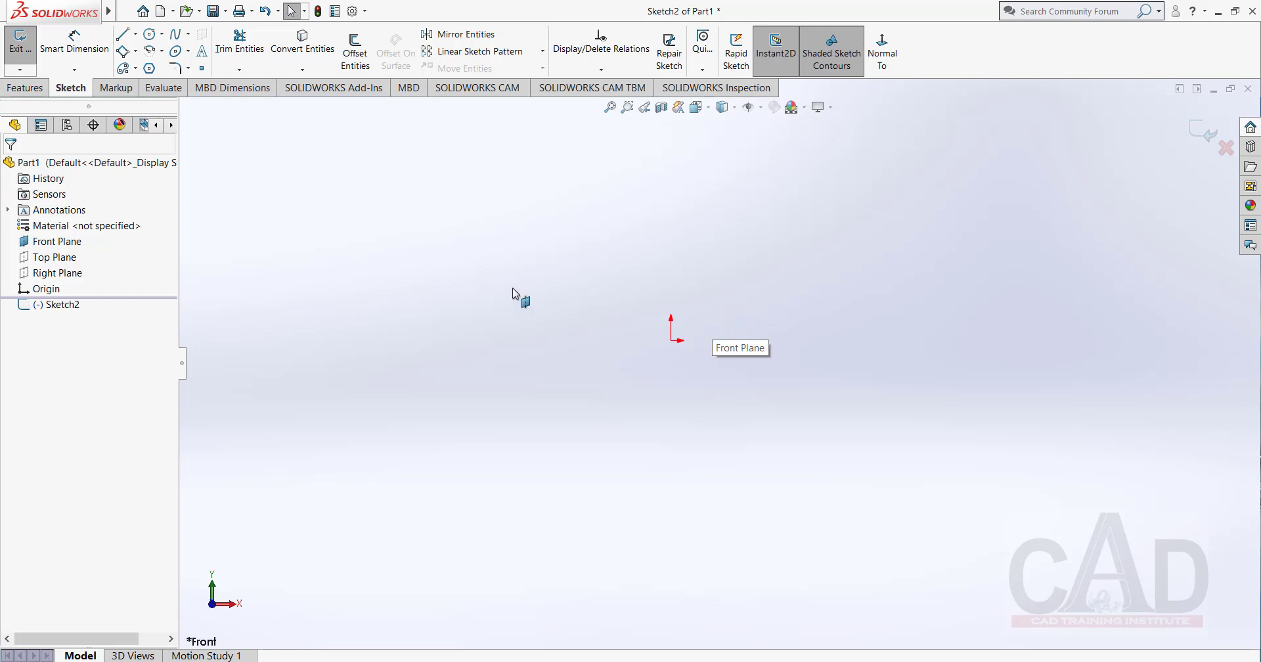
Sketch a circle with a radius of about 1.16 centred on the origin and leave the Circle command.
{"action": "left_click", "coordinate": [150, 34]}
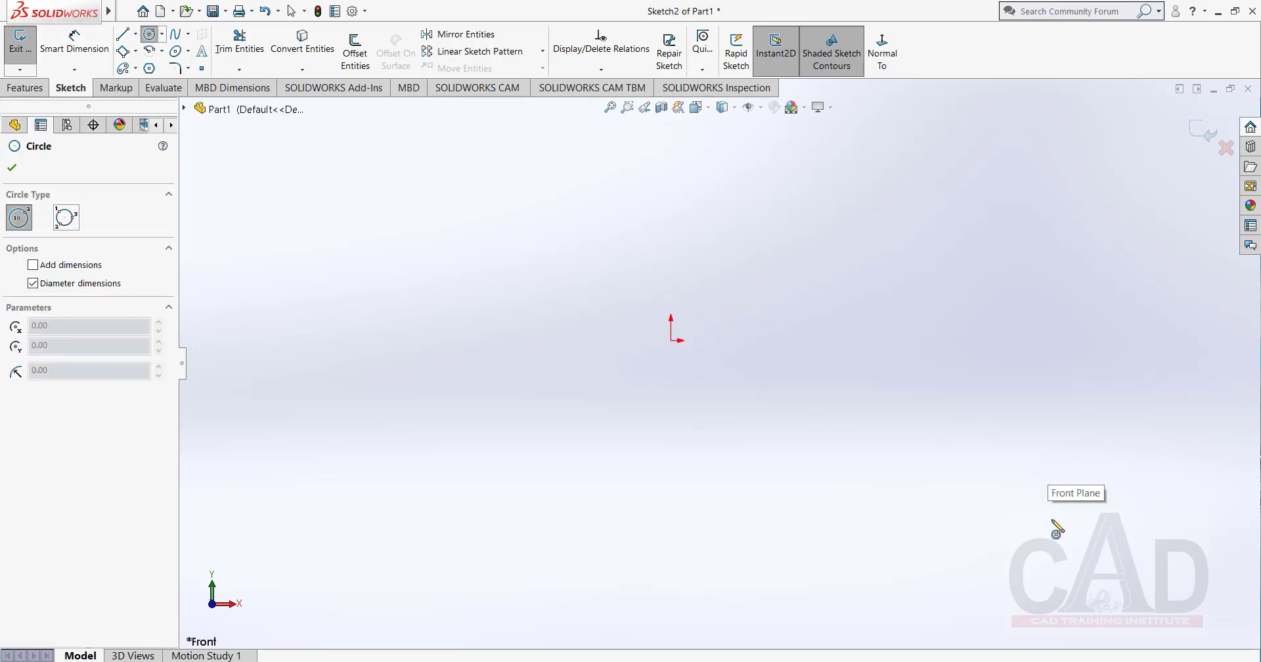
{"action": "left_click", "coordinate": [671, 340]}
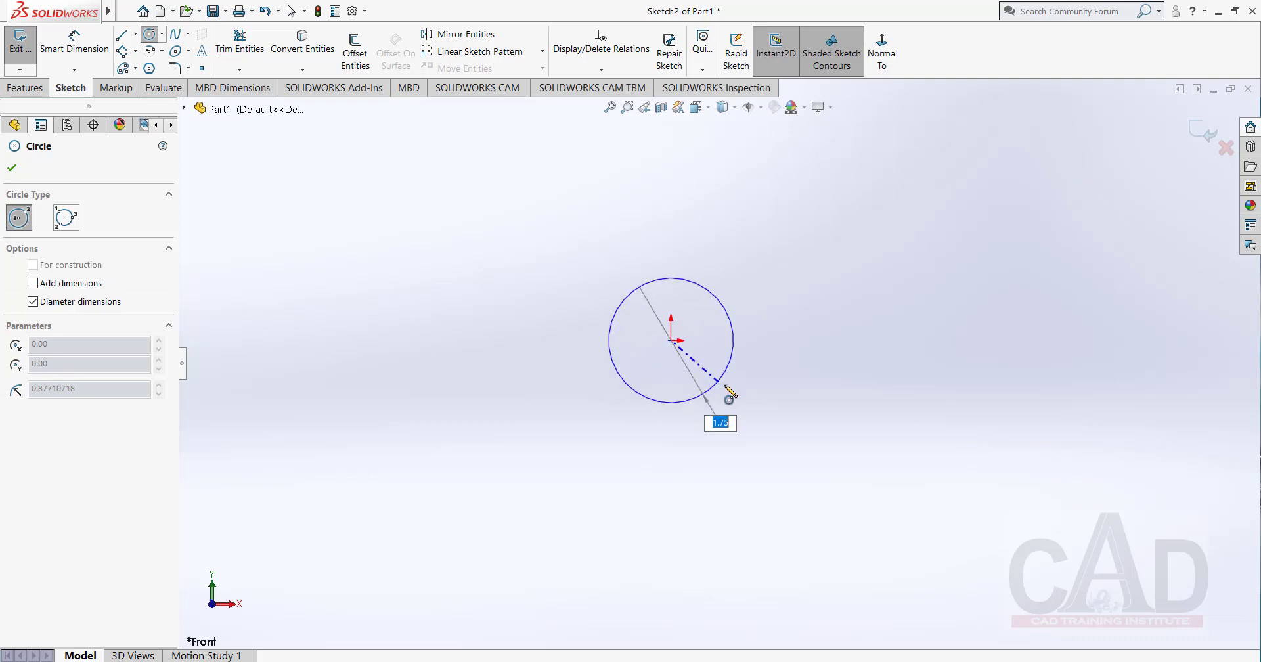
{"action": "left_click", "coordinate": [734, 392]}
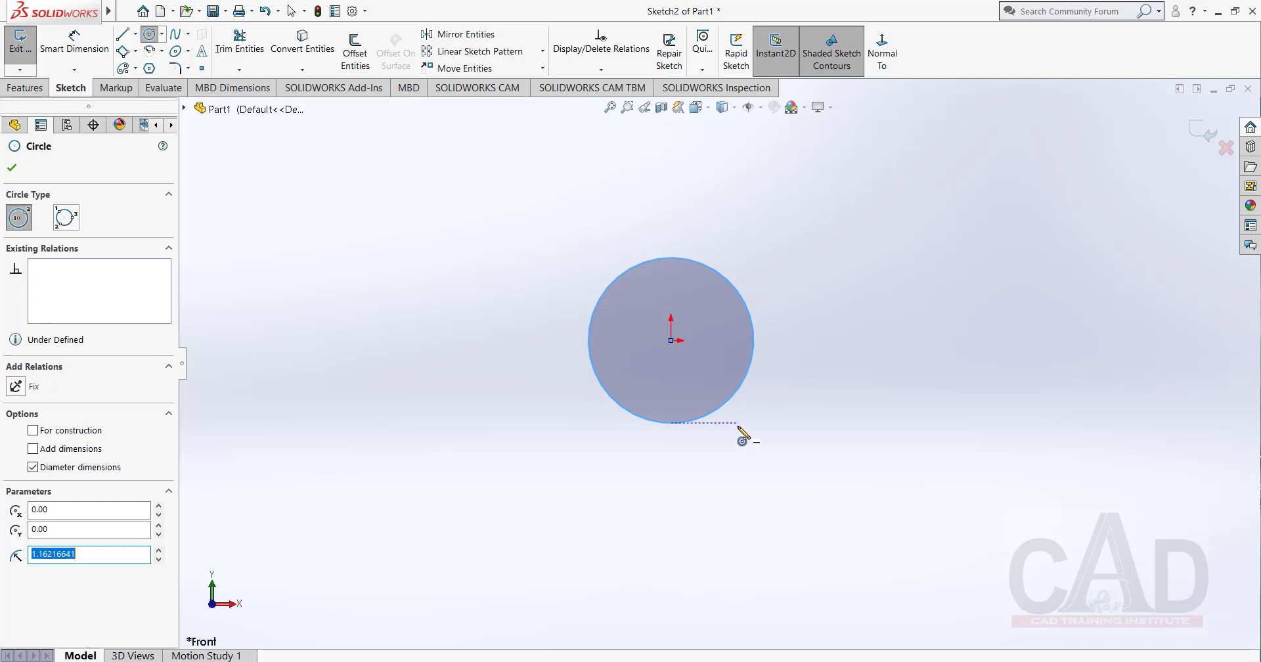
{"action": "middle_click_drag", "start_coordinate": [751, 357], "coordinate": [790, 262]}
{"action": "right_click", "coordinate": [791, 239]}
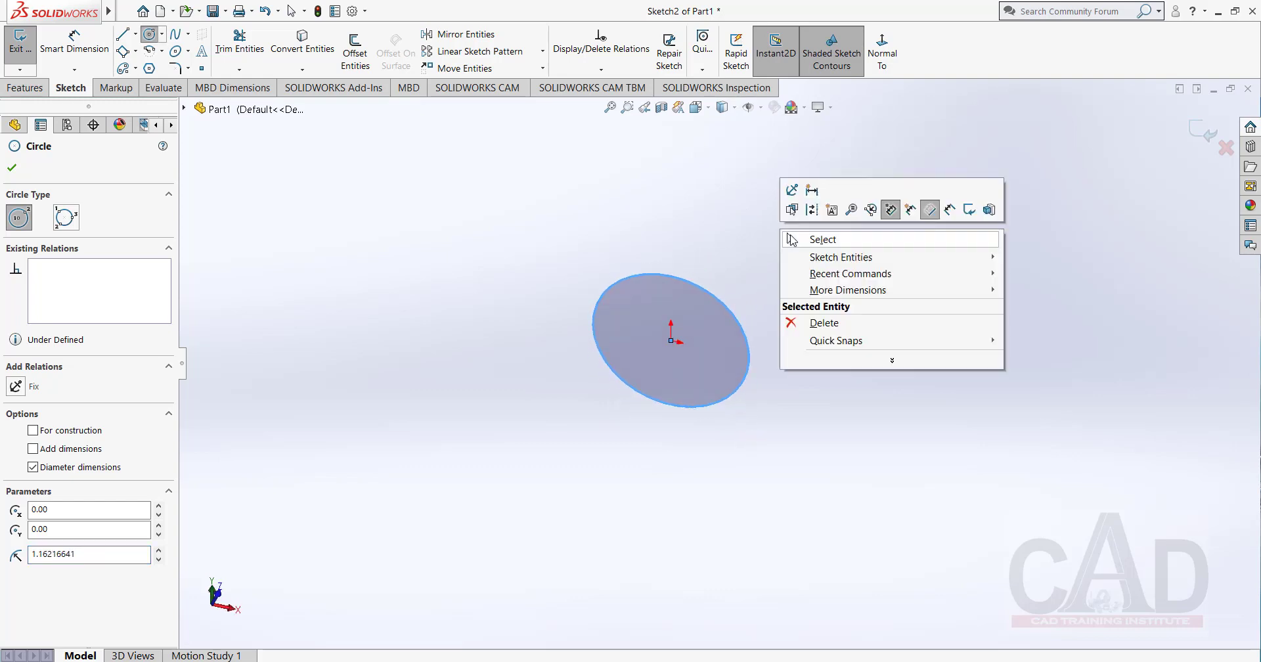
{"action": "left_click", "coordinate": [829, 246]}
{"action": "right_click", "coordinate": [750, 295]}
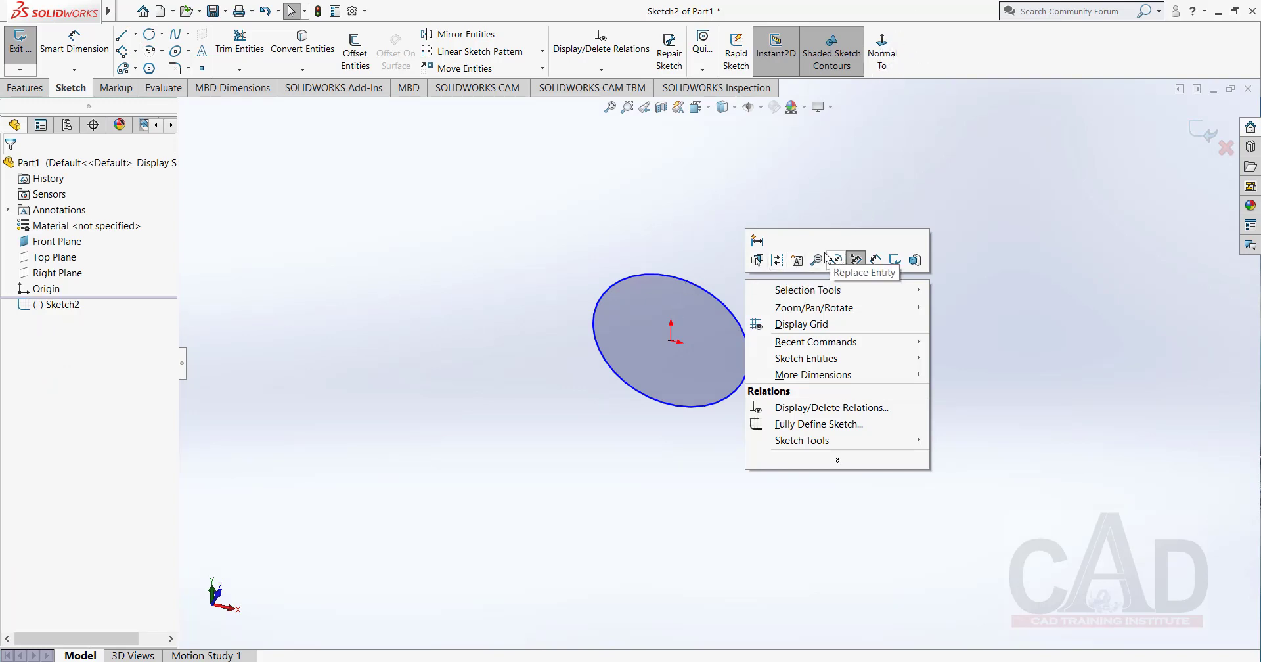
{"action": "left_click", "coordinate": [686, 225]}
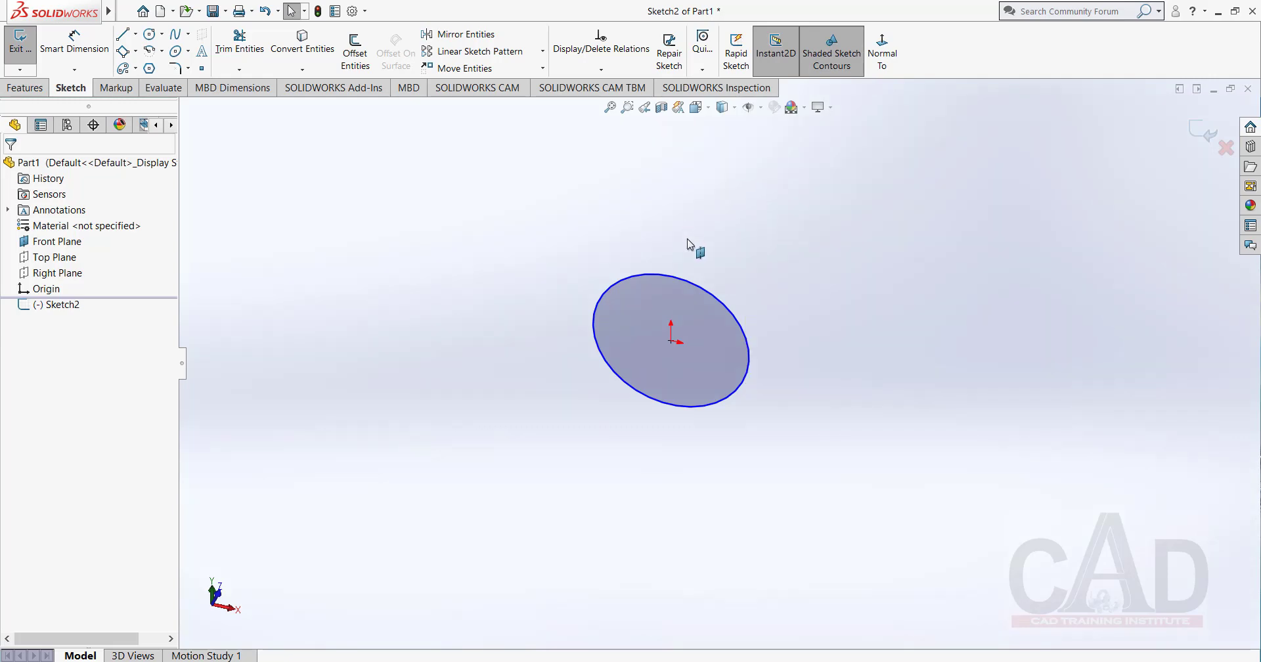
Open the shortcut bar customization for sketches and move the Sketch shortcut bar clear of the button list.
{"action": "left_click", "coordinate": [365, 12]}
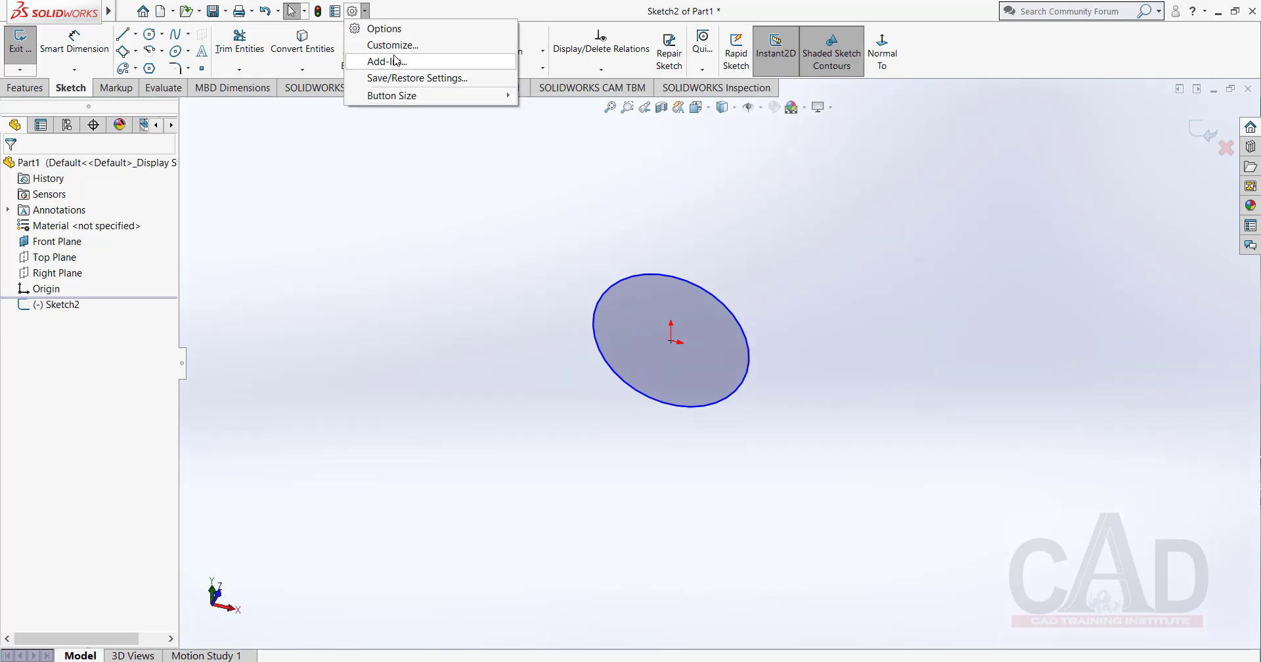
{"action": "left_click", "coordinate": [393, 45]}
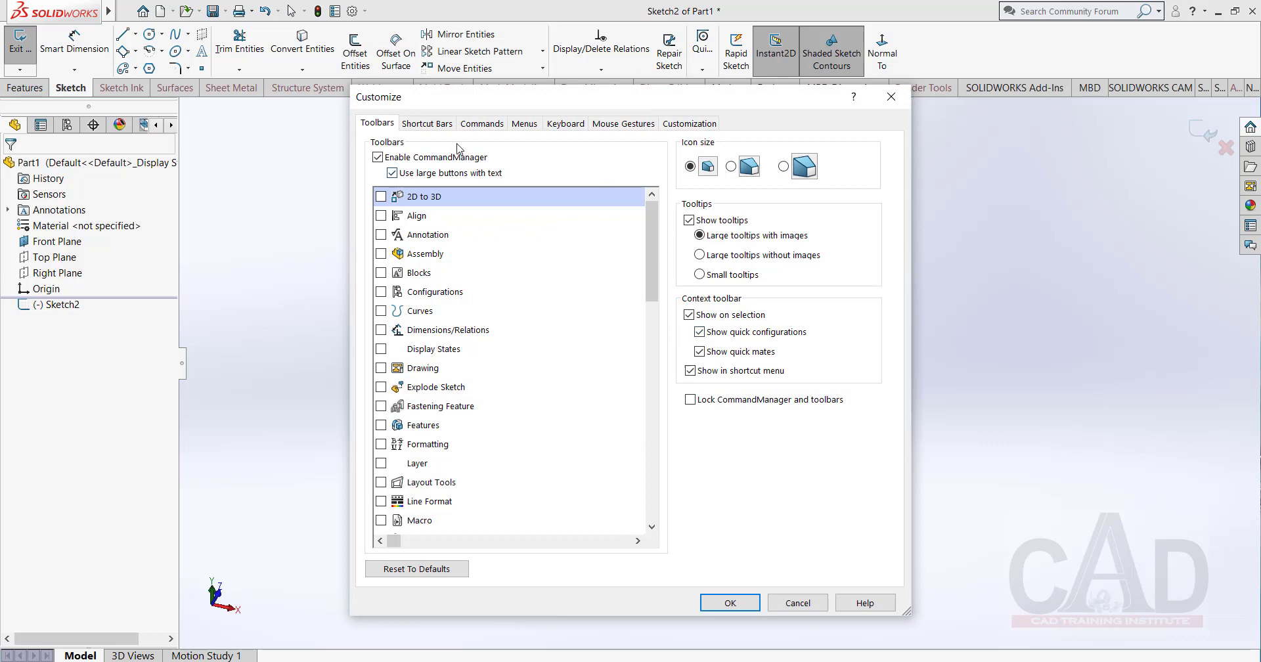
{"action": "left_click", "coordinate": [431, 123]}
{"action": "mouse_move", "coordinate": [593, 231]}
{"action": "left_mouse_down"}
{"action": "mouse_move", "coordinate": [690, 237]}
{"action": "mouse_move", "coordinate": [747, 220]}
{"action": "left_mouse_up"}
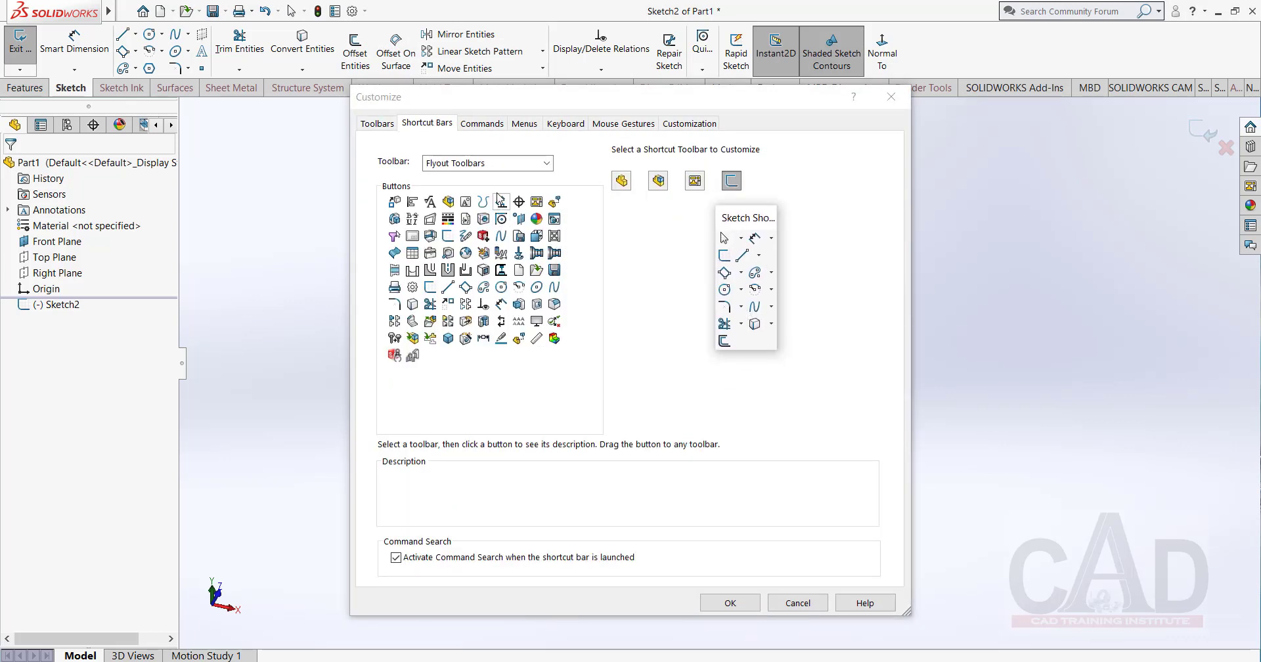
Add the Normal To command from the Standard Views toolbar to the Sketch shortcut bar and accept the customization.
{"action": "left_click", "coordinate": [547, 166]}
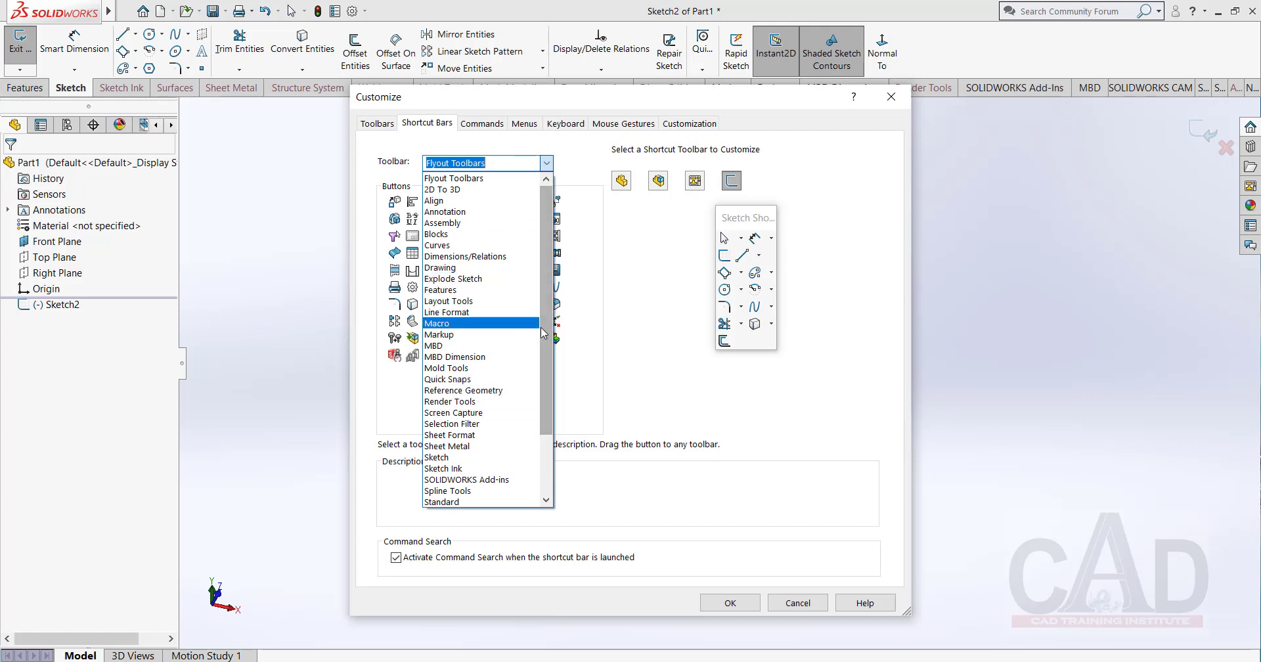
{"action": "scroll", "coordinate": [546, 376], "scroll_direction": "down", "scroll_amount": 1}
{"action": "scroll", "coordinate": [546, 375], "scroll_direction": "down", "scroll_amount": 2}
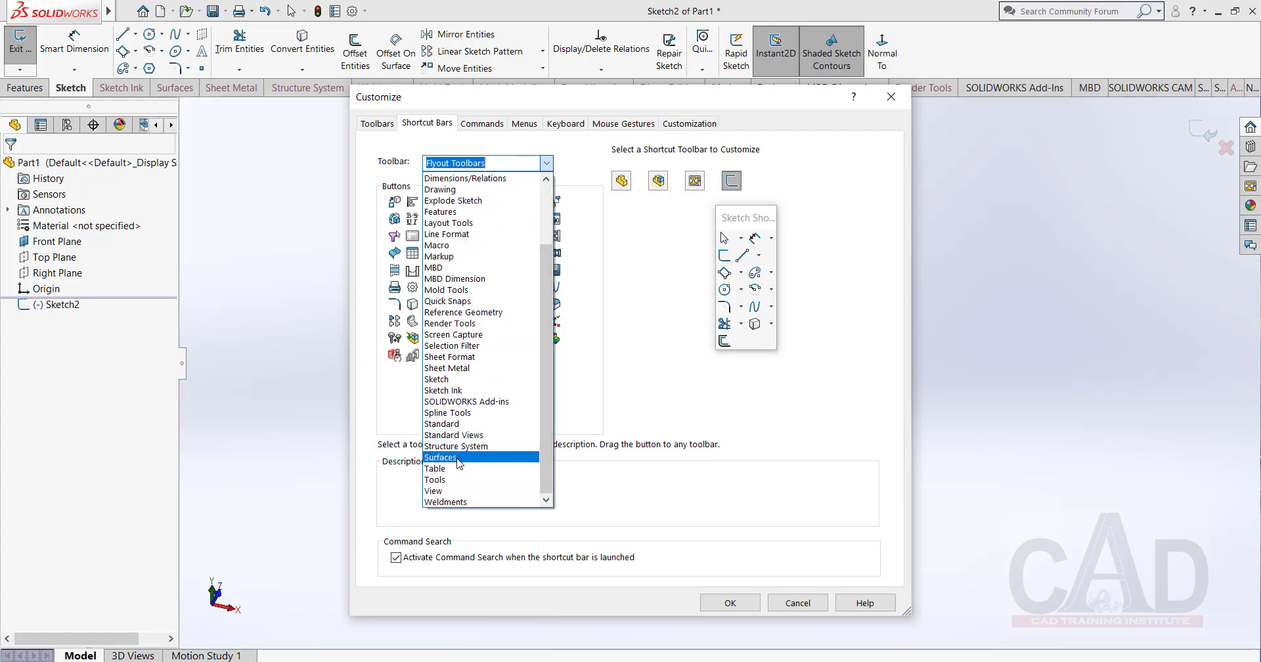
{"action": "left_click", "coordinate": [460, 435]}
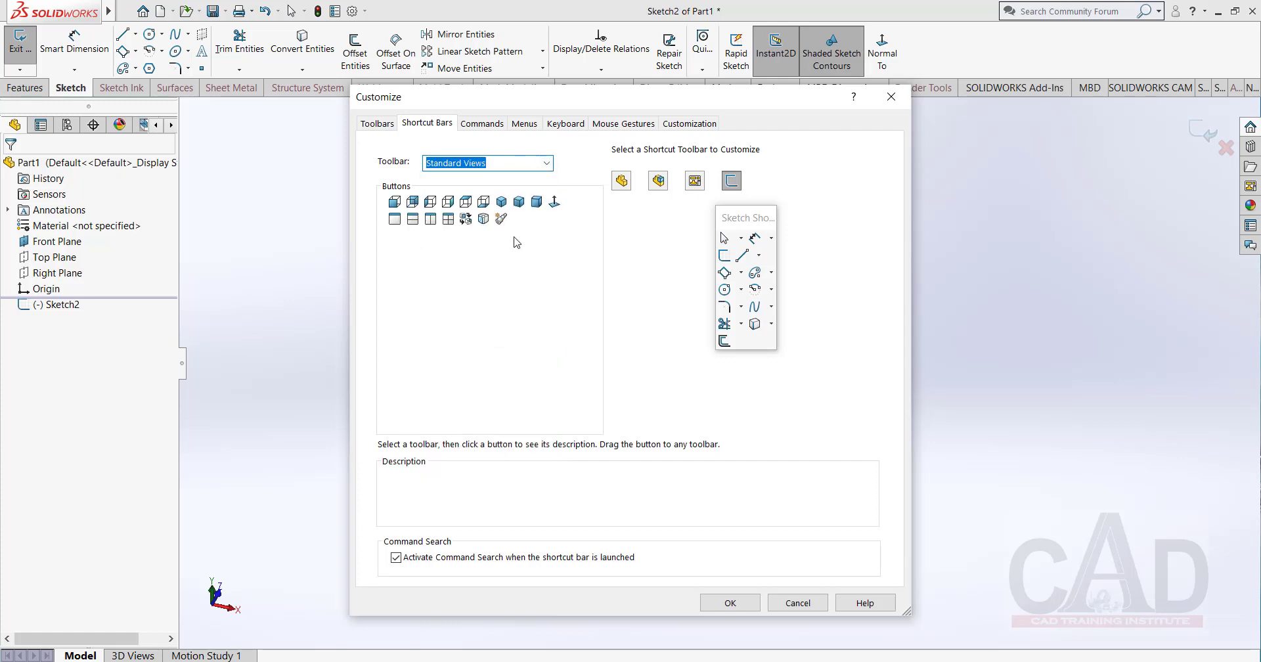
{"action": "mouse_move", "coordinate": [555, 203]}
{"action": "left_mouse_down"}
{"action": "mouse_move", "coordinate": [635, 302]}
{"action": "mouse_move", "coordinate": [721, 368]}
{"action": "mouse_move", "coordinate": [752, 341]}
{"action": "left_mouse_up"}
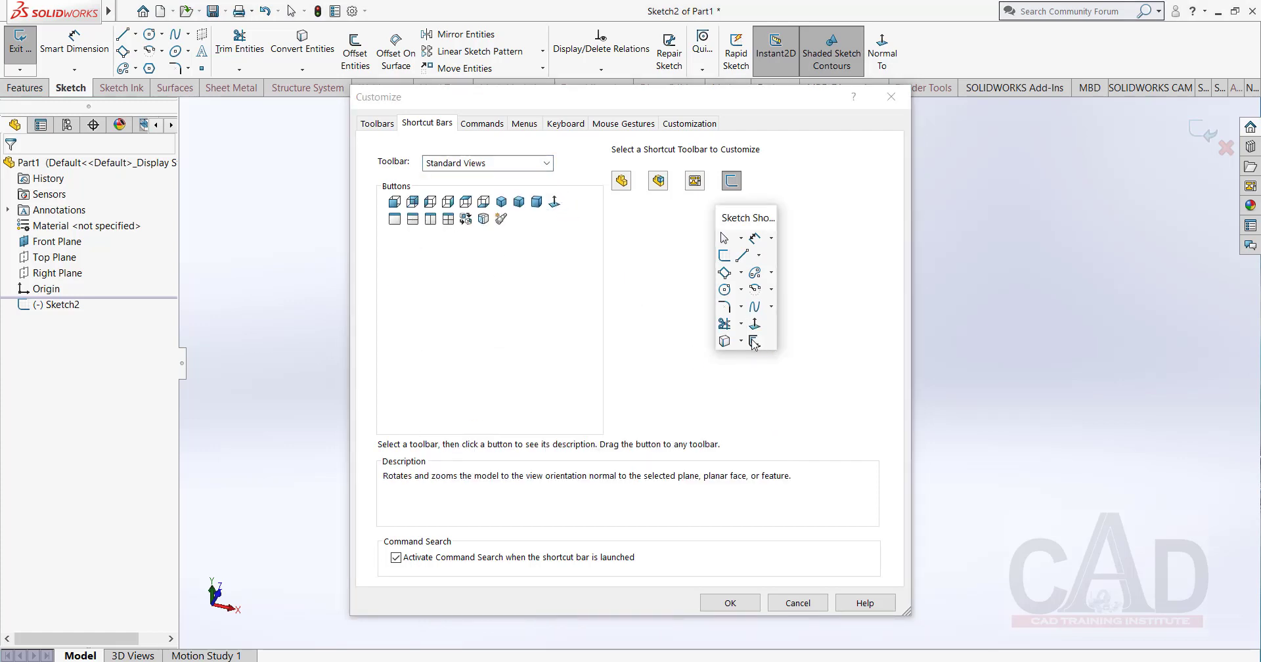
{"action": "left_click", "coordinate": [730, 603]}
{"action": "key", "text": "s"}
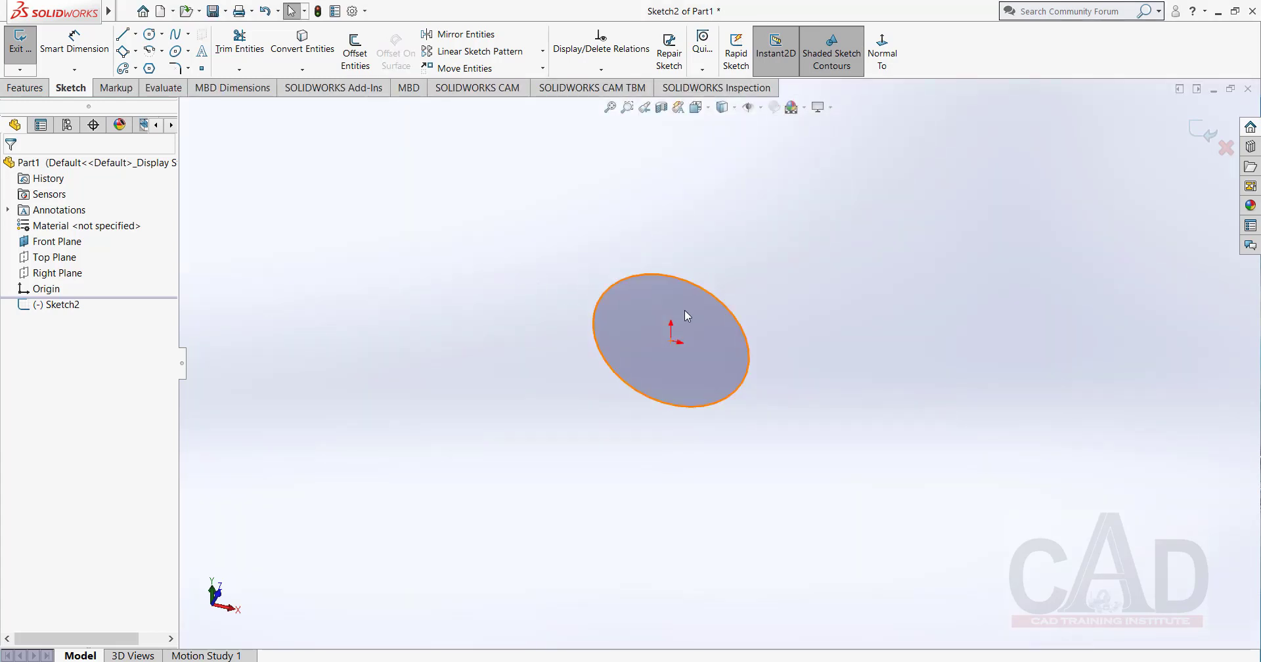
{"action": "mouse_move", "coordinate": [683, 365]}
{"action": "middle_mouse_down"}
{"action": "mouse_move", "coordinate": [634, 317]}
{"action": "mouse_move", "coordinate": [672, 290]}
{"action": "middle_mouse_up"}
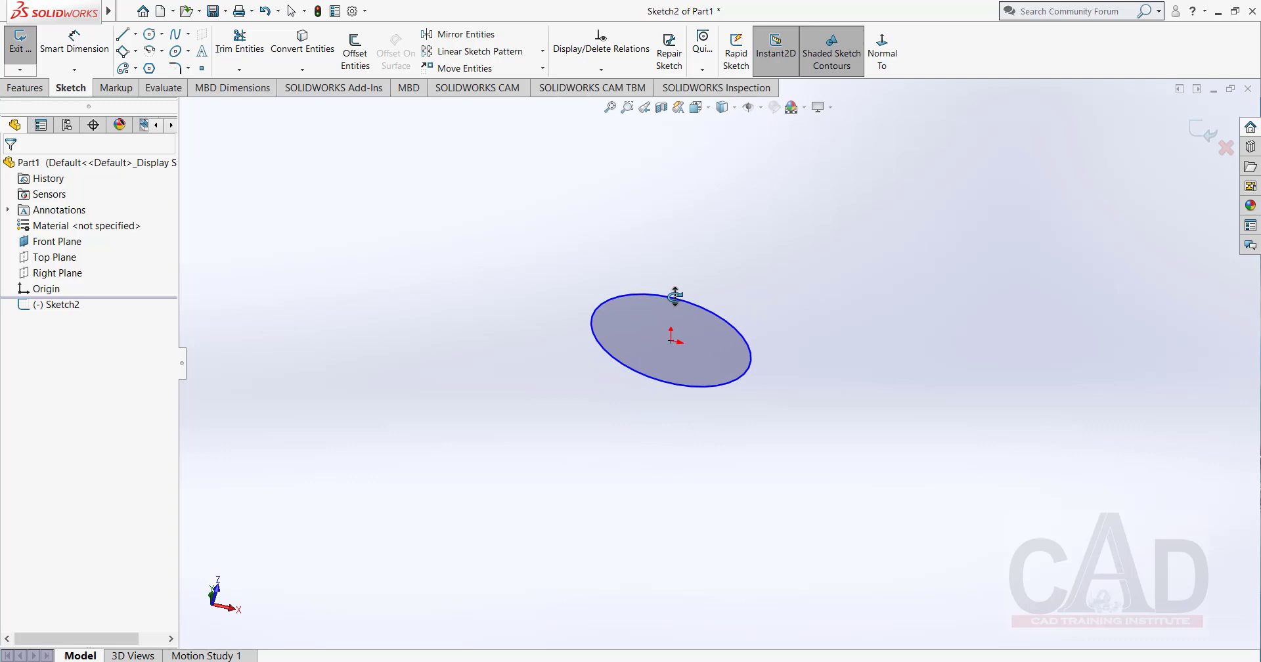
{"action": "right_click", "coordinate": [792, 270]}
{"action": "left_click", "coordinate": [896, 252]}
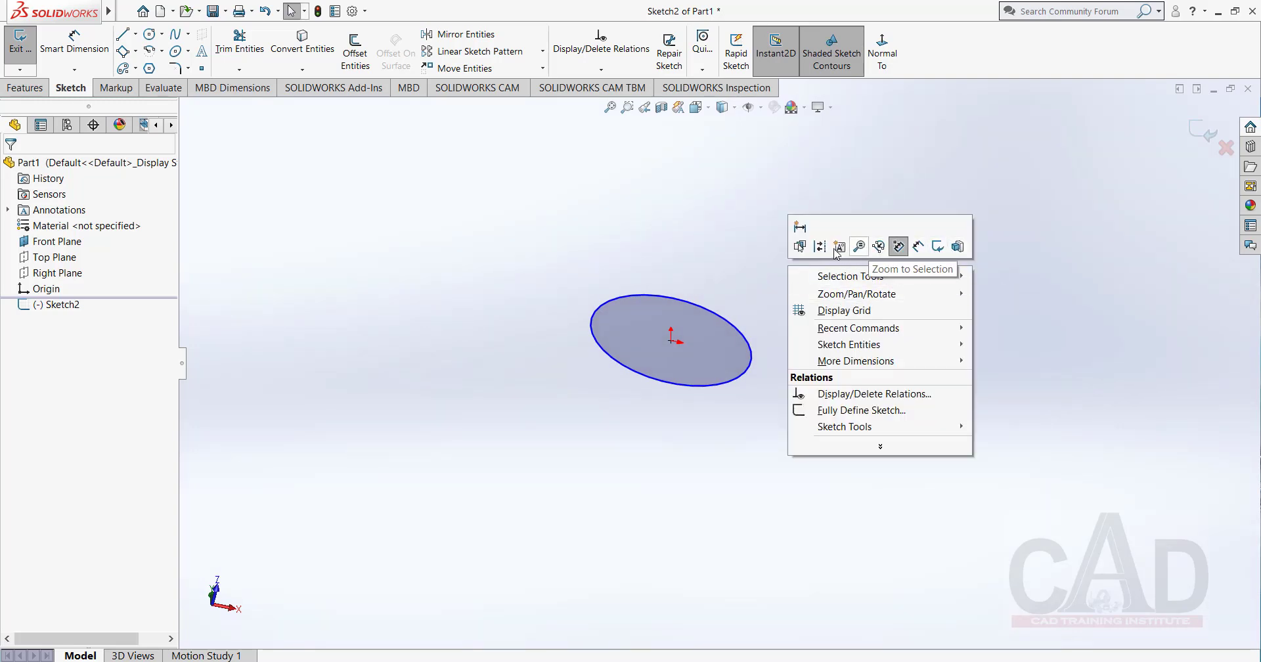
{"action": "left_click", "coordinate": [833, 235]}
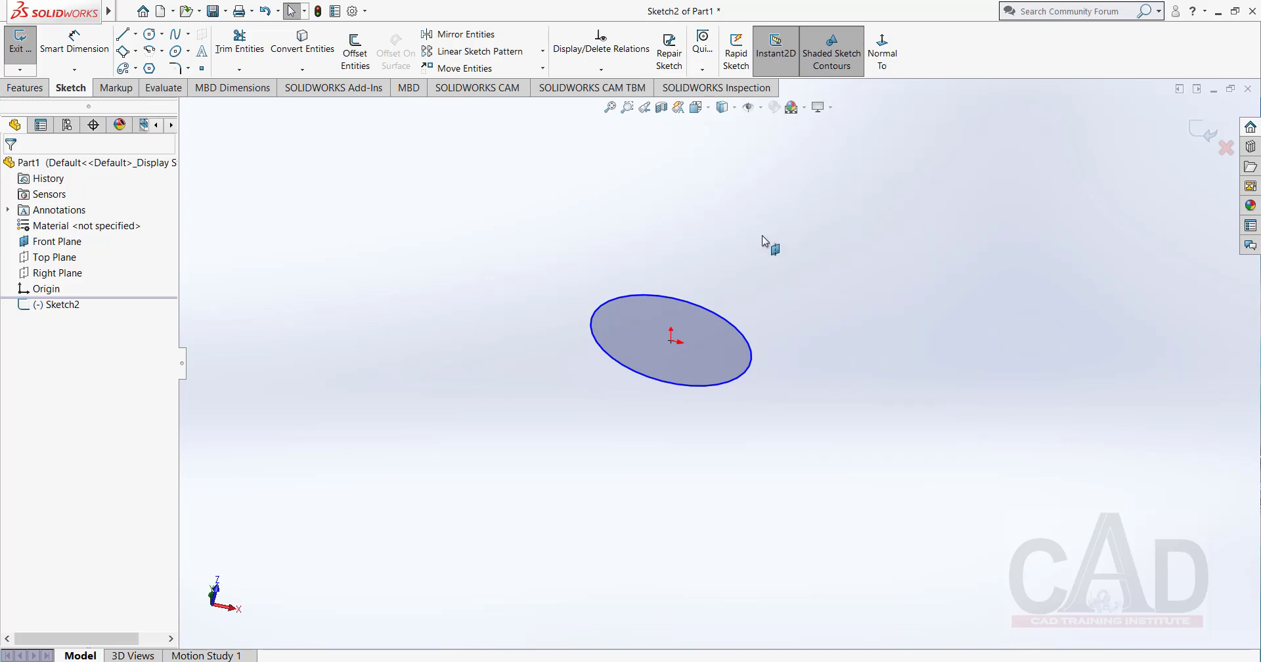
{"action": "right_click", "coordinate": [743, 226]}
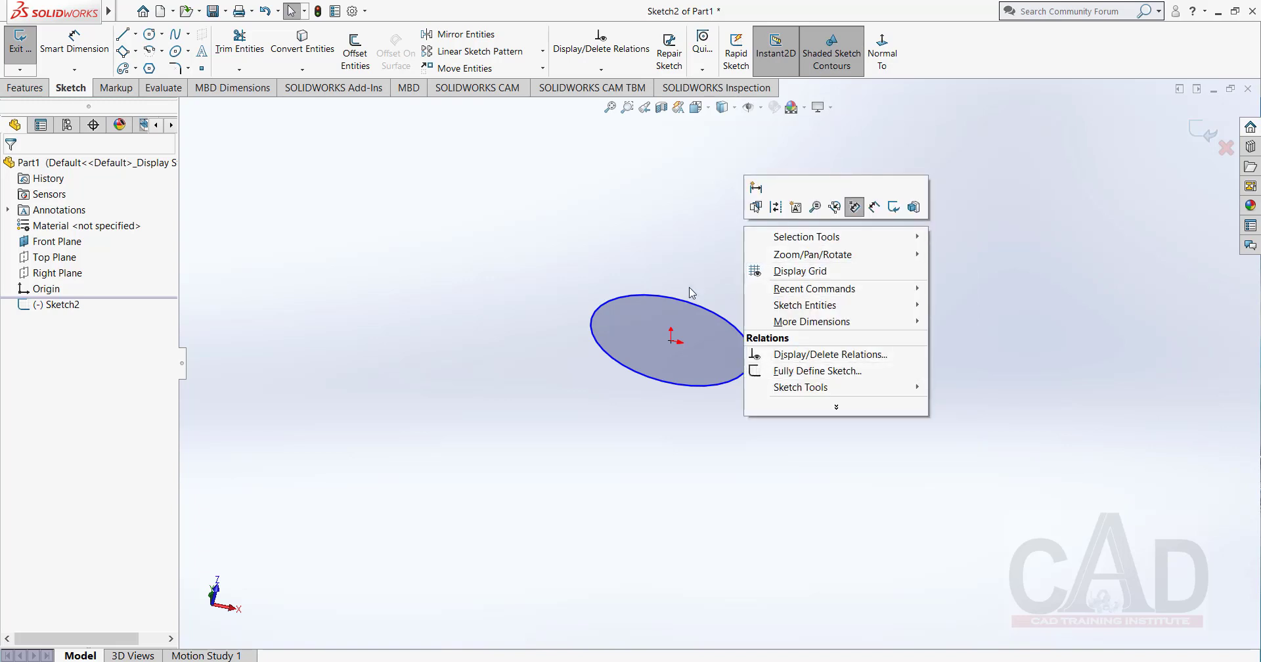
{"action": "left_click", "coordinate": [623, 235]}
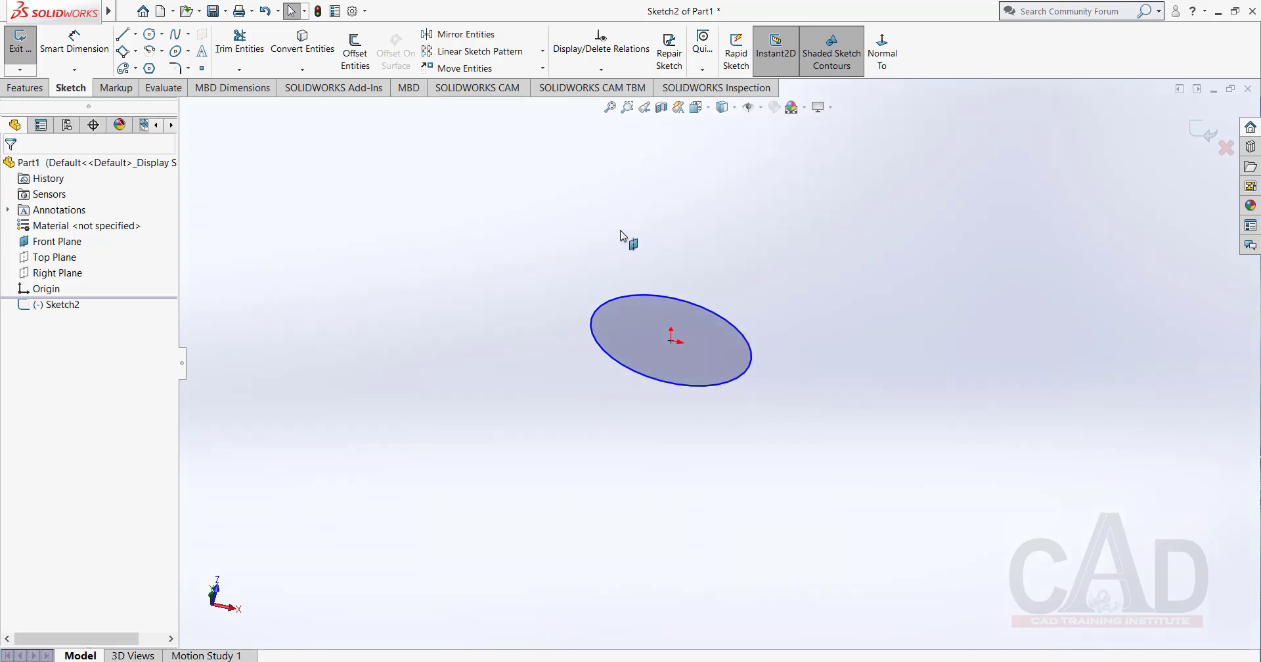
Reposition Normal To directly before the rectangle command in the Sketch shortcut bar and accept the customization.
{"action": "left_click", "coordinate": [364, 11]}
{"action": "left_click", "coordinate": [394, 42]}
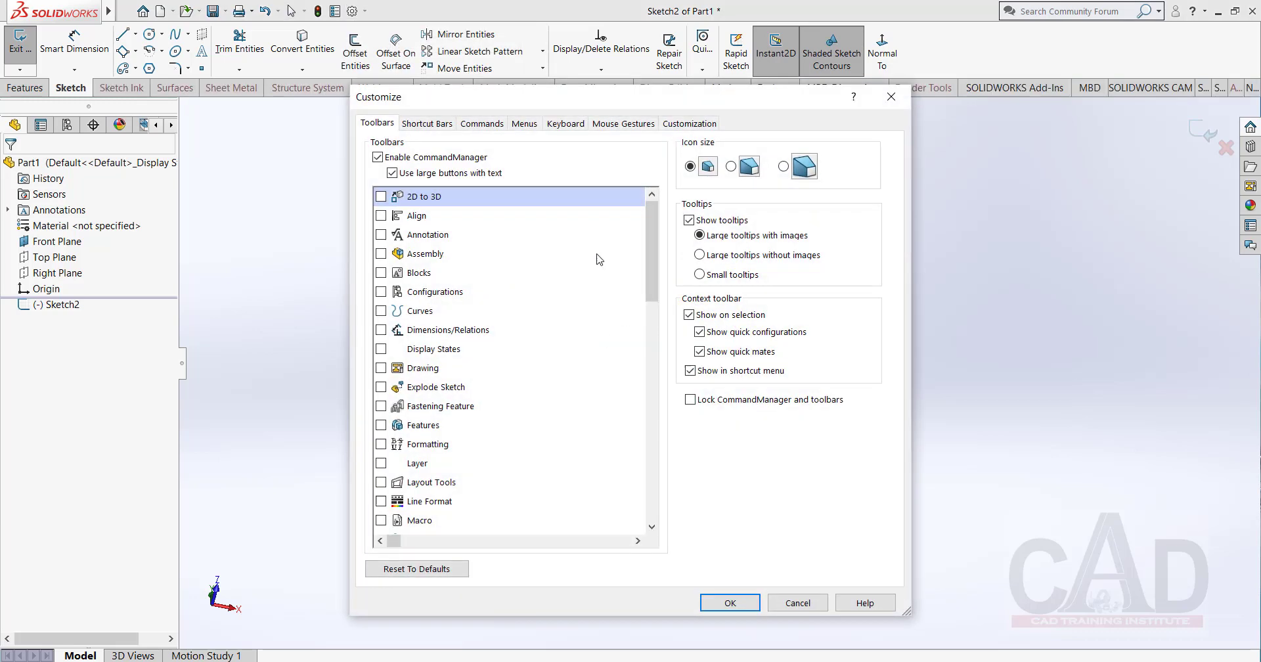
{"action": "left_click", "coordinate": [428, 124]}
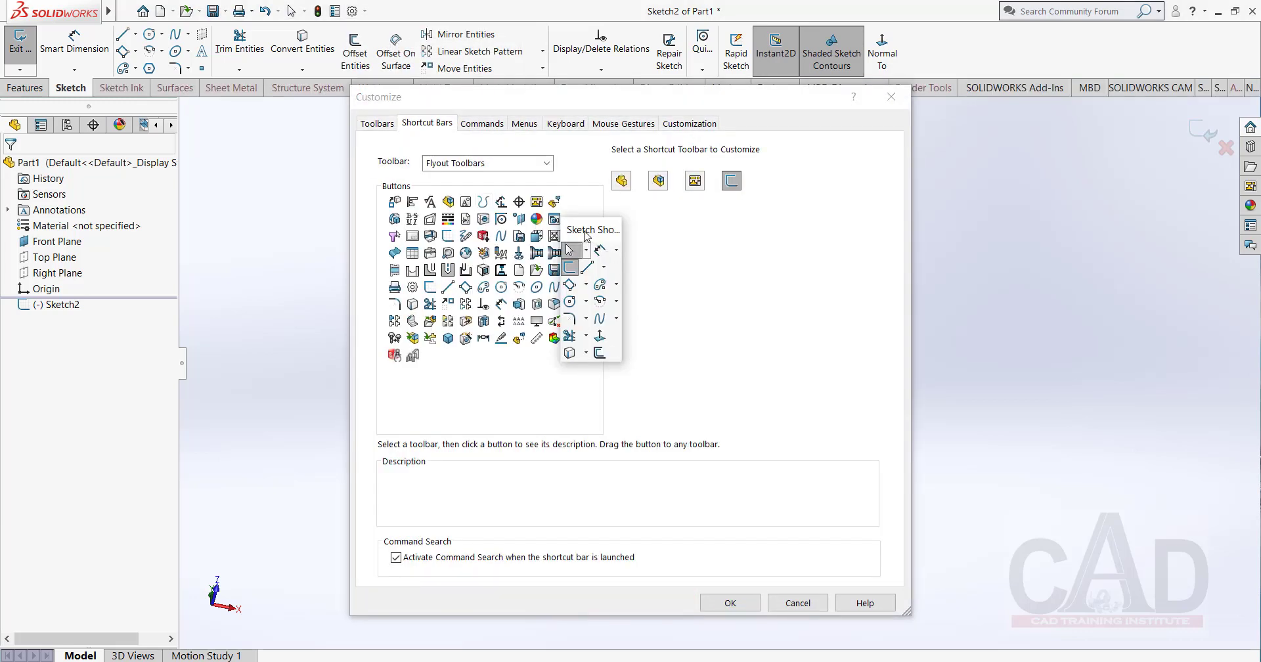
{"action": "left_click_drag", "start_coordinate": [584, 235], "coordinate": [742, 243]}
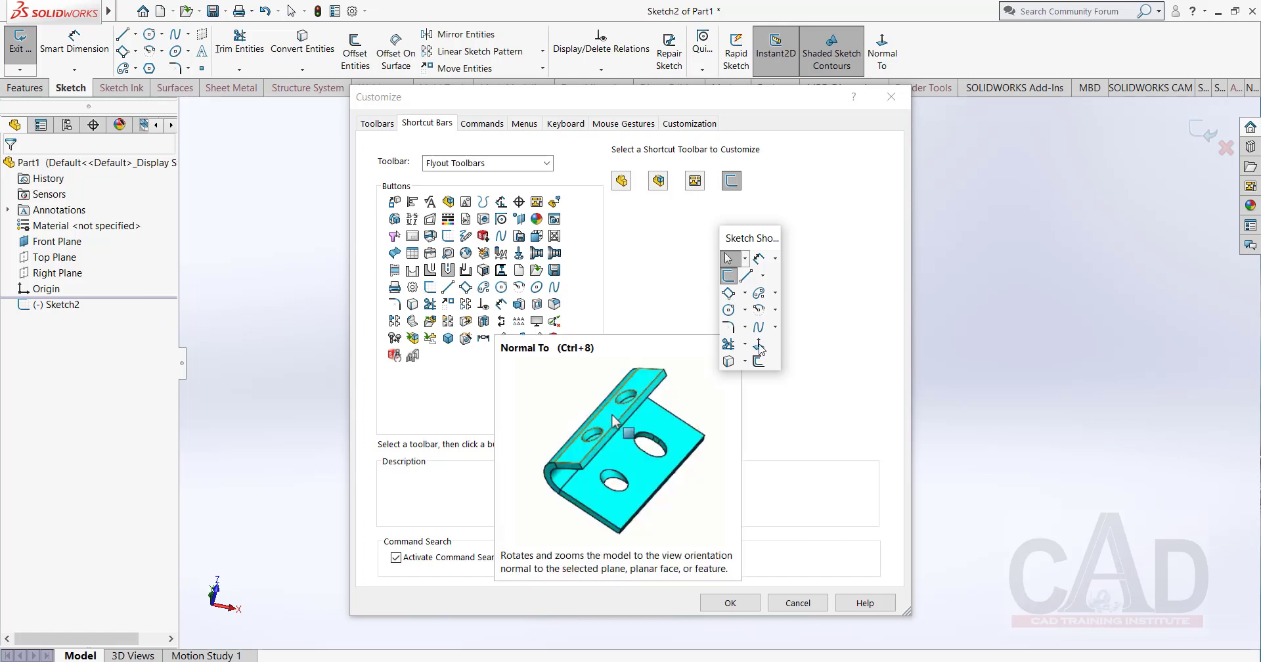
{"action": "left_click_drag", "start_coordinate": [758, 284], "coordinate": [726, 292]}
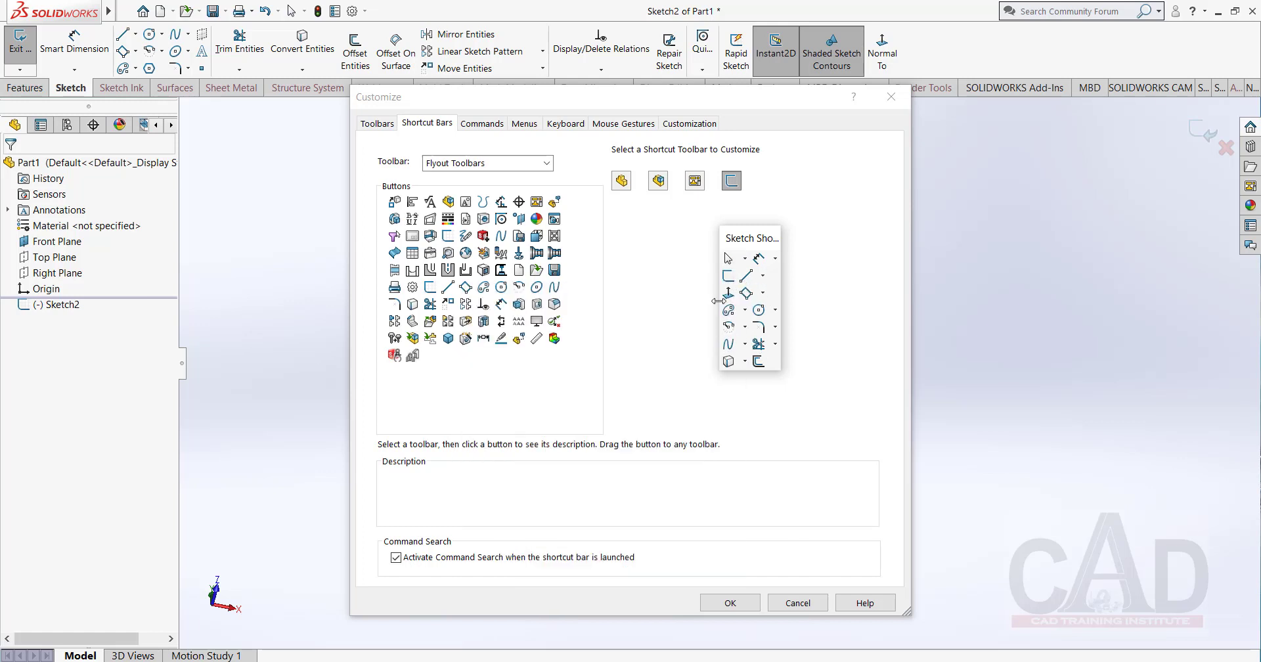
{"action": "left_click", "coordinate": [726, 608]}
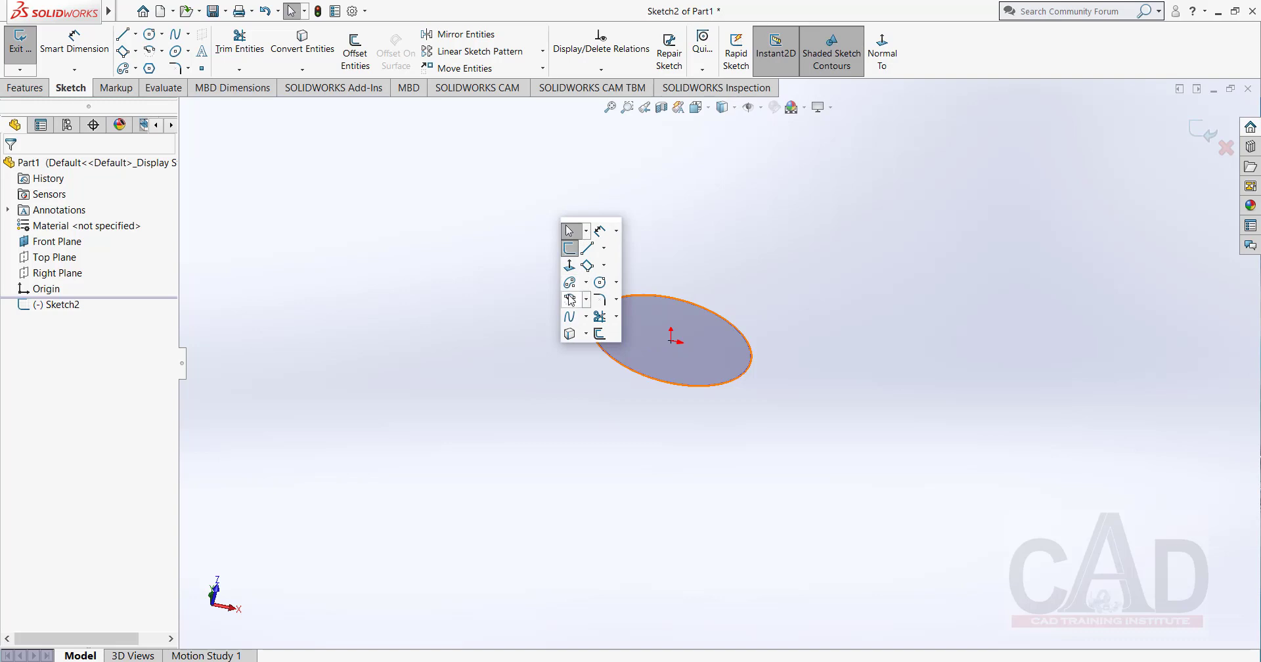
Test Normal To from the Sketch shortcut bar to view the circle sketch straight on.
{"action": "left_click", "coordinate": [570, 265]}
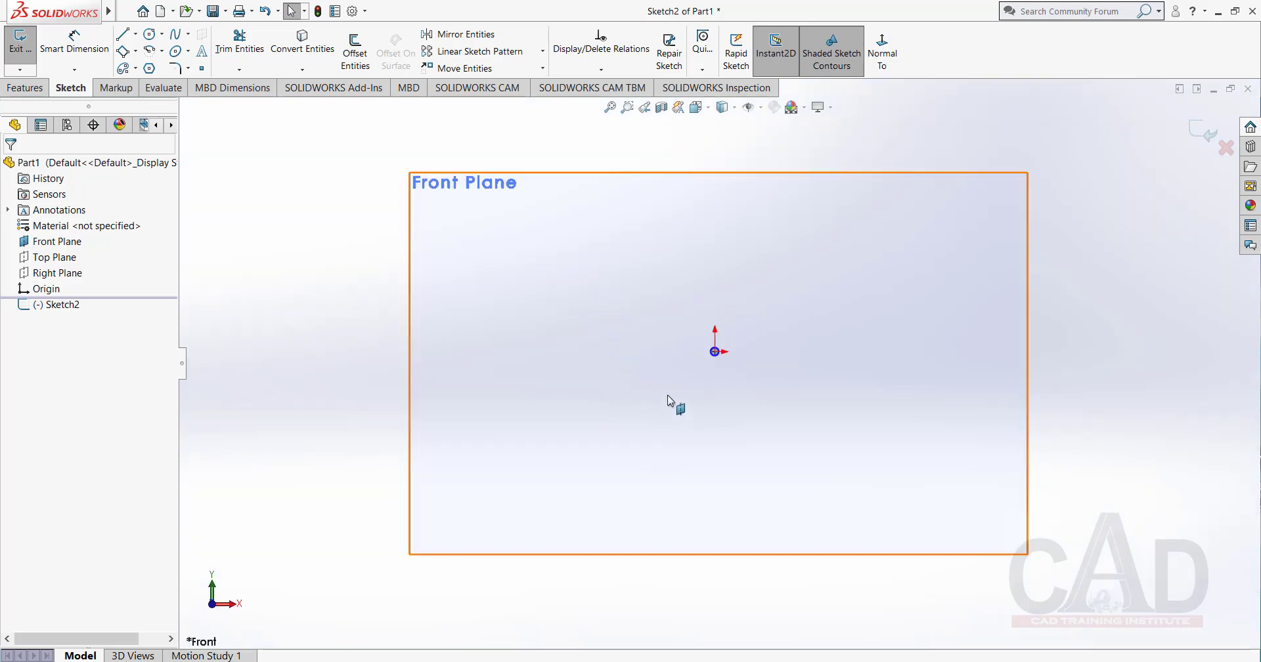
{"action": "left_click", "coordinate": [566, 359]}
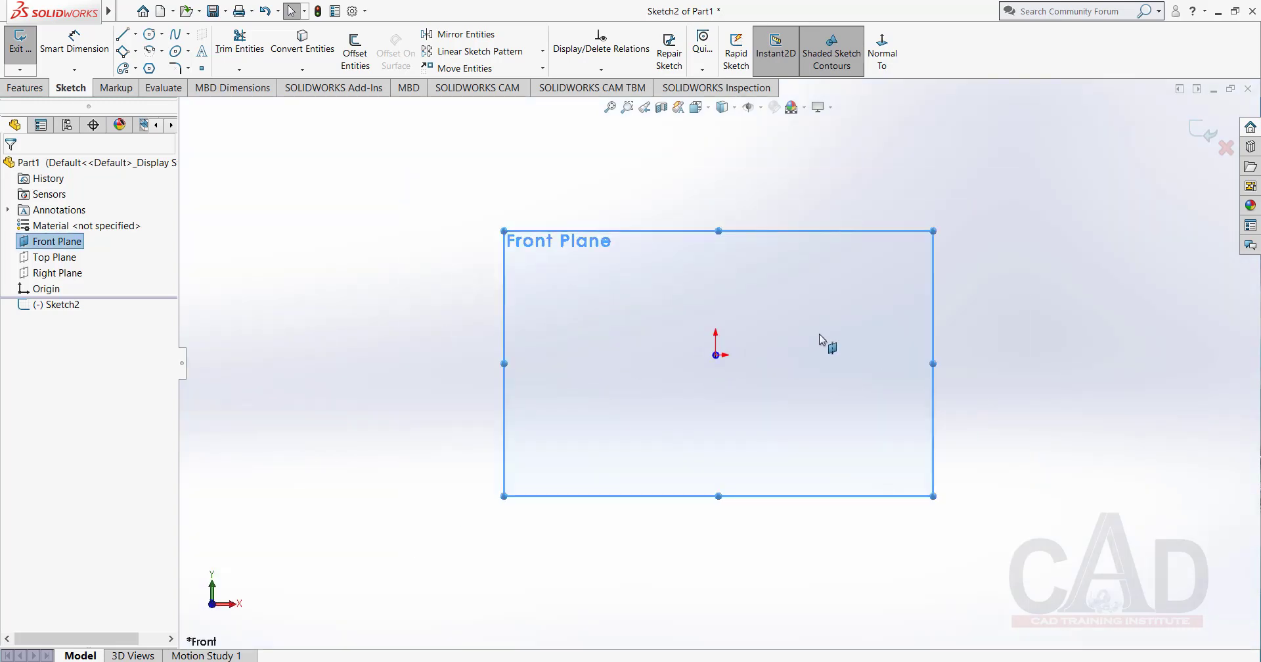
{"action": "scroll", "coordinate": [673, 358], "scroll_direction": "down", "scroll_amount": 10}
{"action": "scroll", "coordinate": [755, 406], "scroll_direction": "down", "scroll_amount": 3}
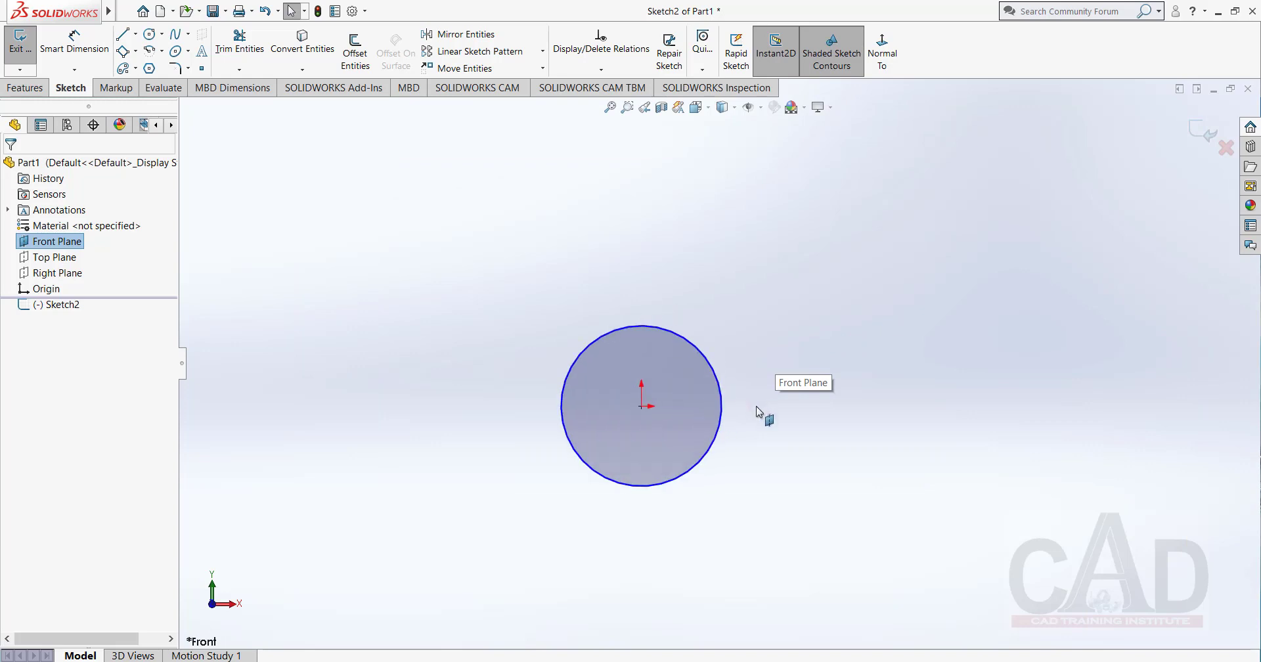
{"action": "scroll", "coordinate": [683, 332], "scroll_direction": "up", "scroll_amount": 3}
{"action": "scroll", "coordinate": [723, 360], "scroll_direction": "down", "scroll_amount": 2}
{"action": "right_click", "coordinate": [645, 269]}
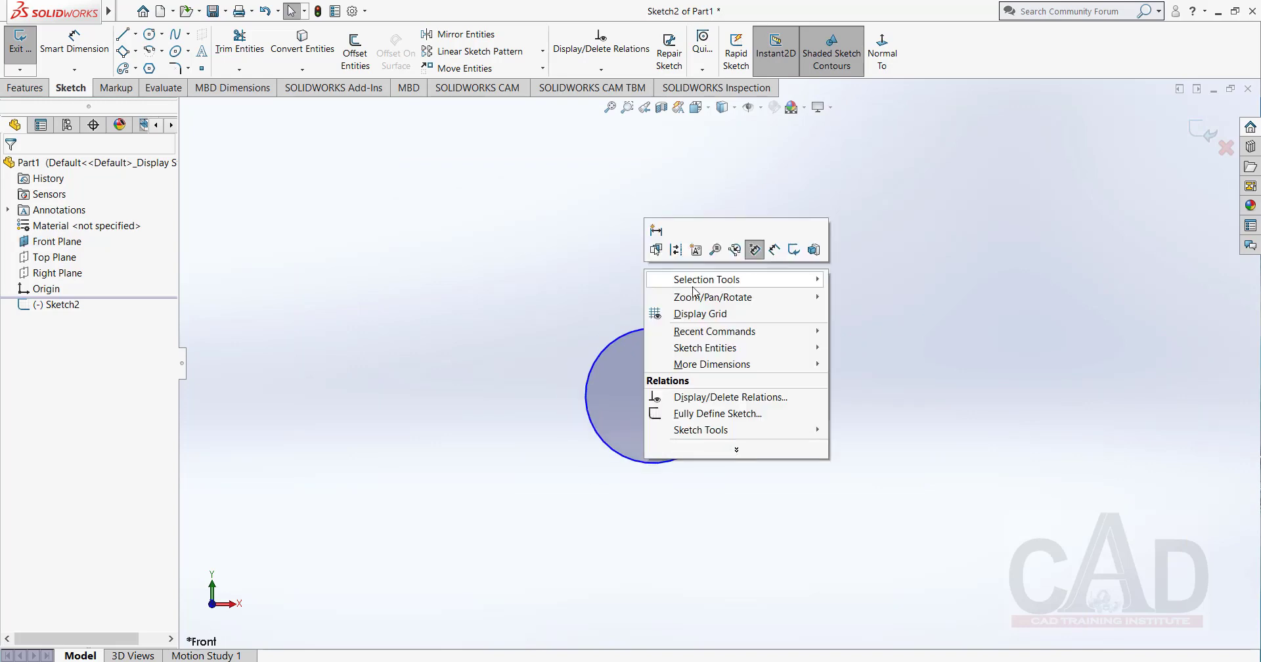
{"action": "left_click", "coordinate": [543, 271]}
{"action": "scroll", "coordinate": [680, 325], "scroll_direction": "up", "scroll_amount": 1}
{"action": "scroll", "coordinate": [677, 318], "scroll_direction": "up", "scroll_amount": 5}
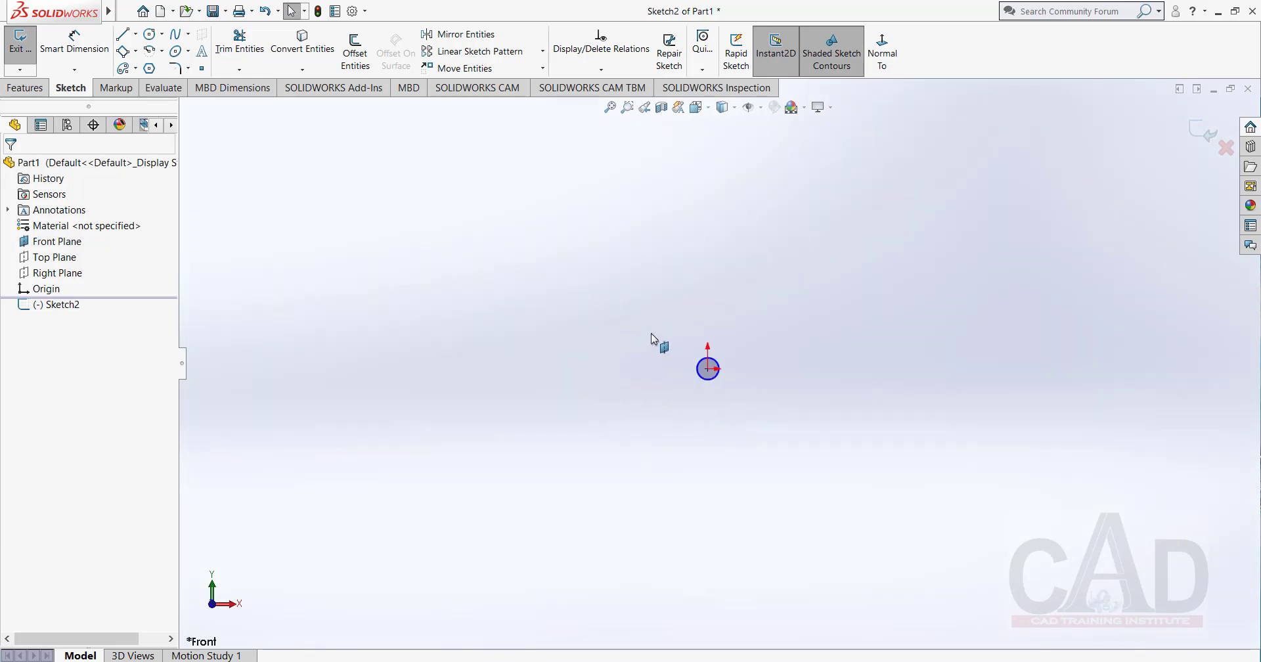
{"action": "right_click", "coordinate": [58, 241]}
{"action": "left_click", "coordinate": [371, 288]}
{"action": "right_click", "coordinate": [68, 305]}
{"action": "left_click", "coordinate": [588, 301]}
Exit the circle sketch and delete it from the part.
{"action": "left_click", "coordinate": [1205, 130]}
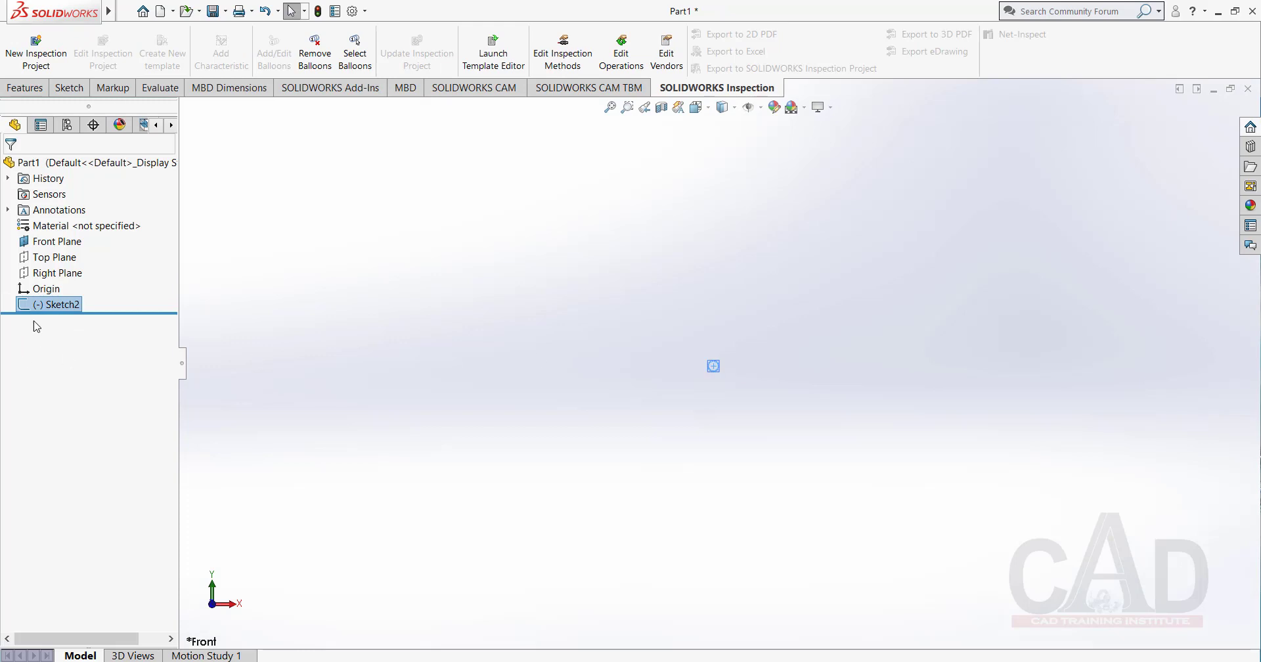
{"action": "right_click", "coordinate": [56, 306]}
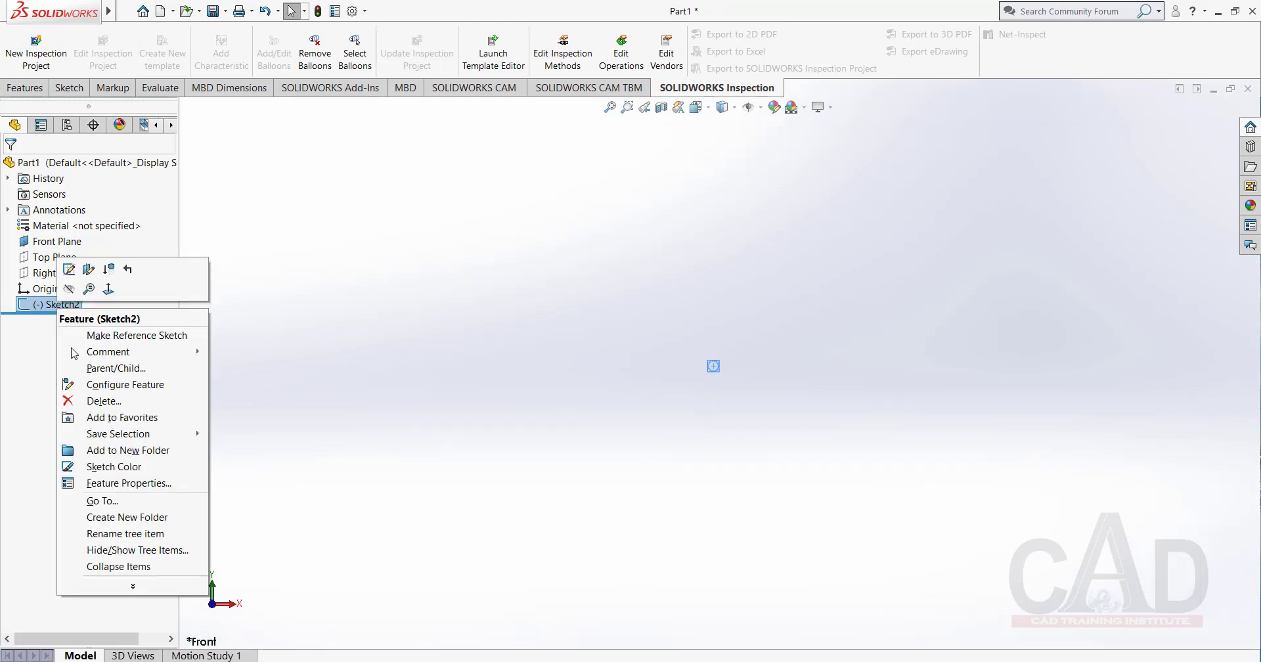
{"action": "left_click", "coordinate": [119, 401]}
{"action": "left_click", "coordinate": [735, 262]}
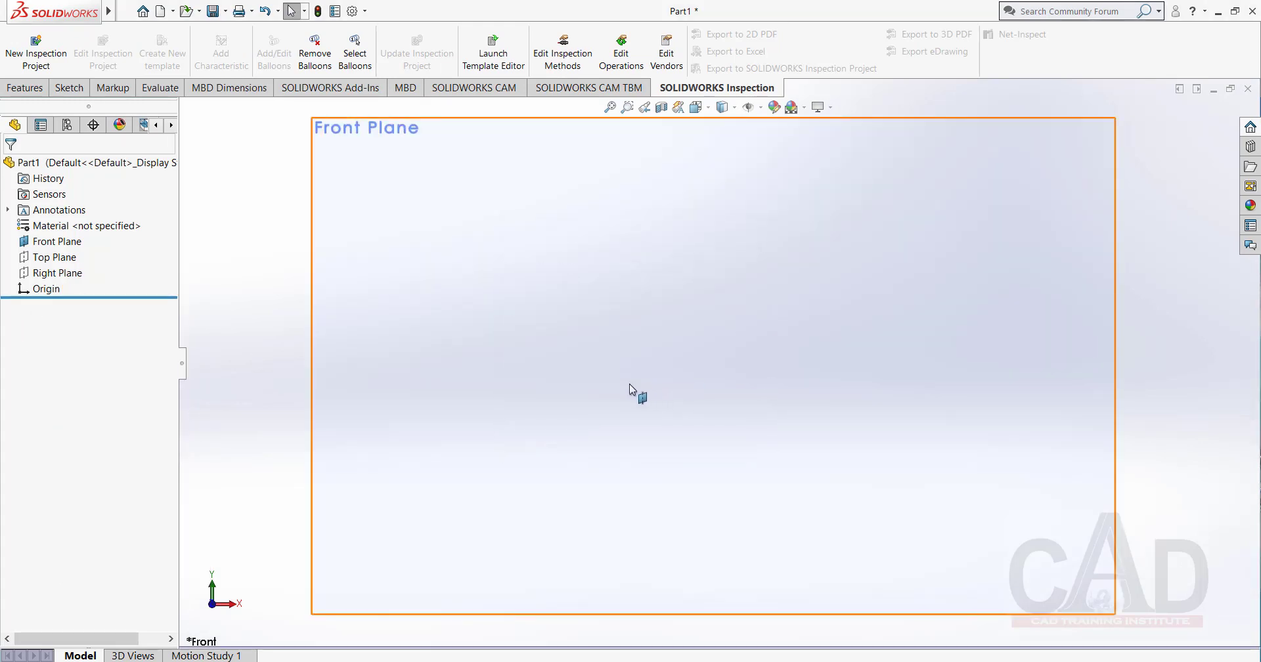
Start a new sketch on the Front Plane.
{"action": "scroll", "coordinate": [626, 383], "scroll_direction": "up", "scroll_amount": 7}
{"action": "scroll", "coordinate": [880, 342], "scroll_direction": "down", "scroll_amount": 1}
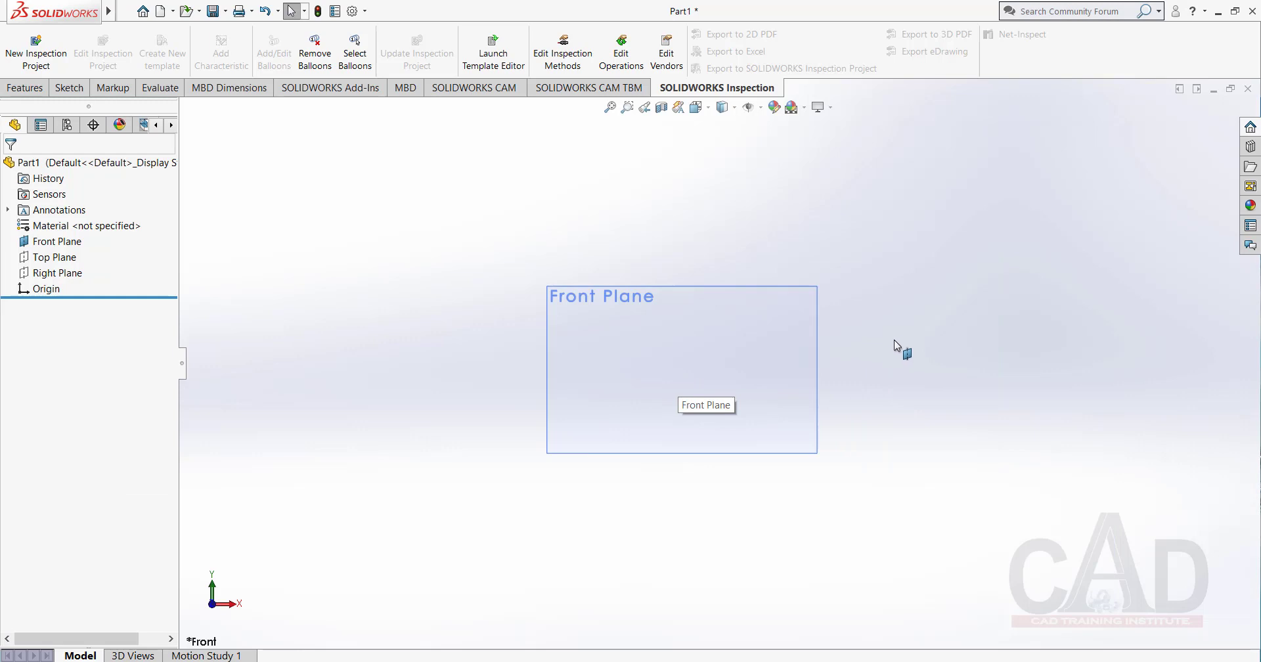
{"action": "right_click", "coordinate": [57, 243]}
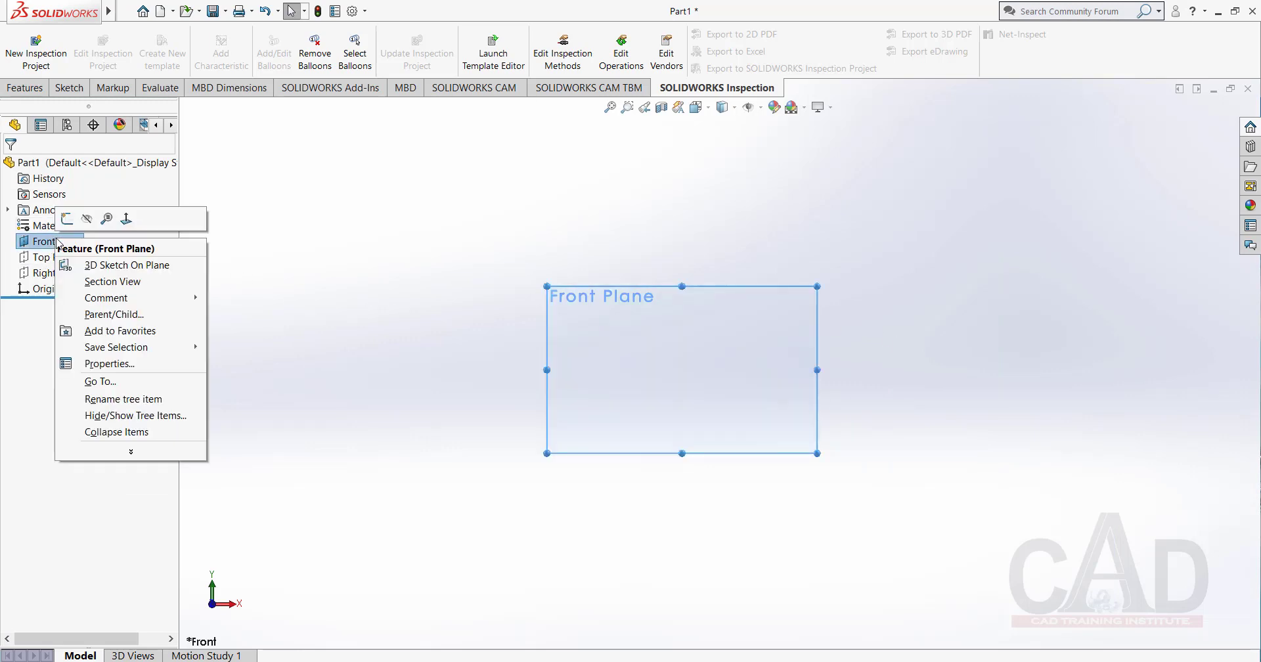
{"action": "left_click", "coordinate": [66, 219]}
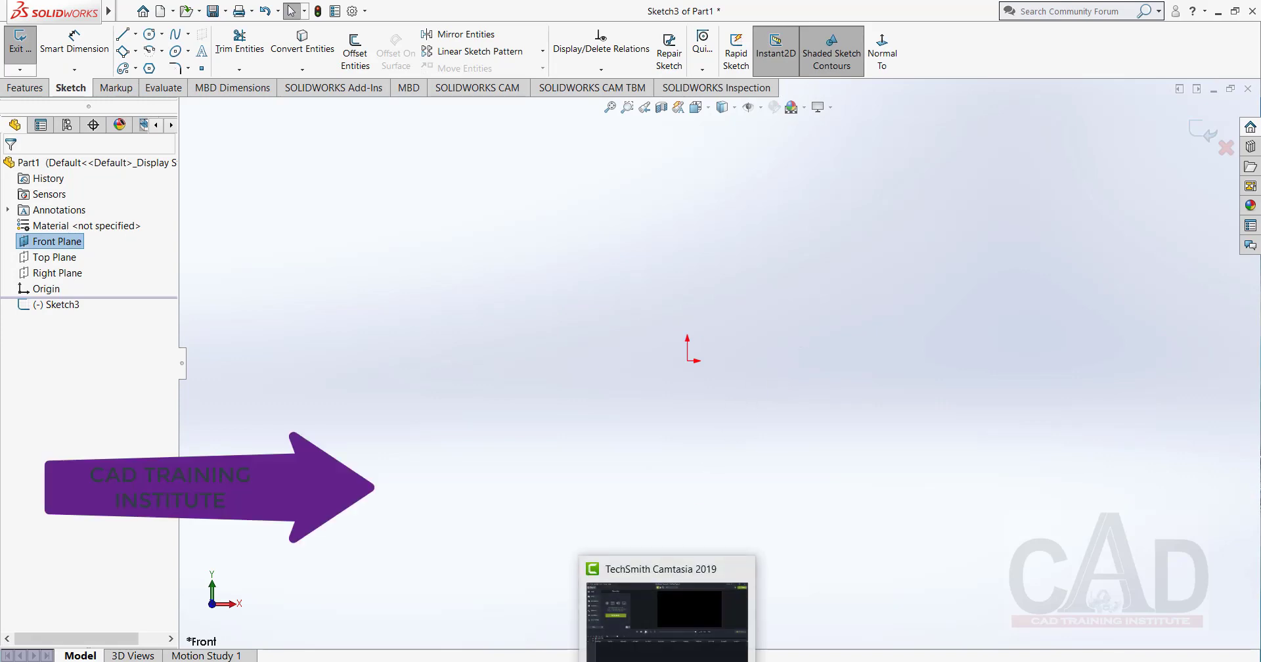
Check the reference PDF and sketch a vertical line about 0.67 mm long with a horizontal base line about 1.06 mm long from its lower end.
{"action": "key", "text": "alt+Tab"}
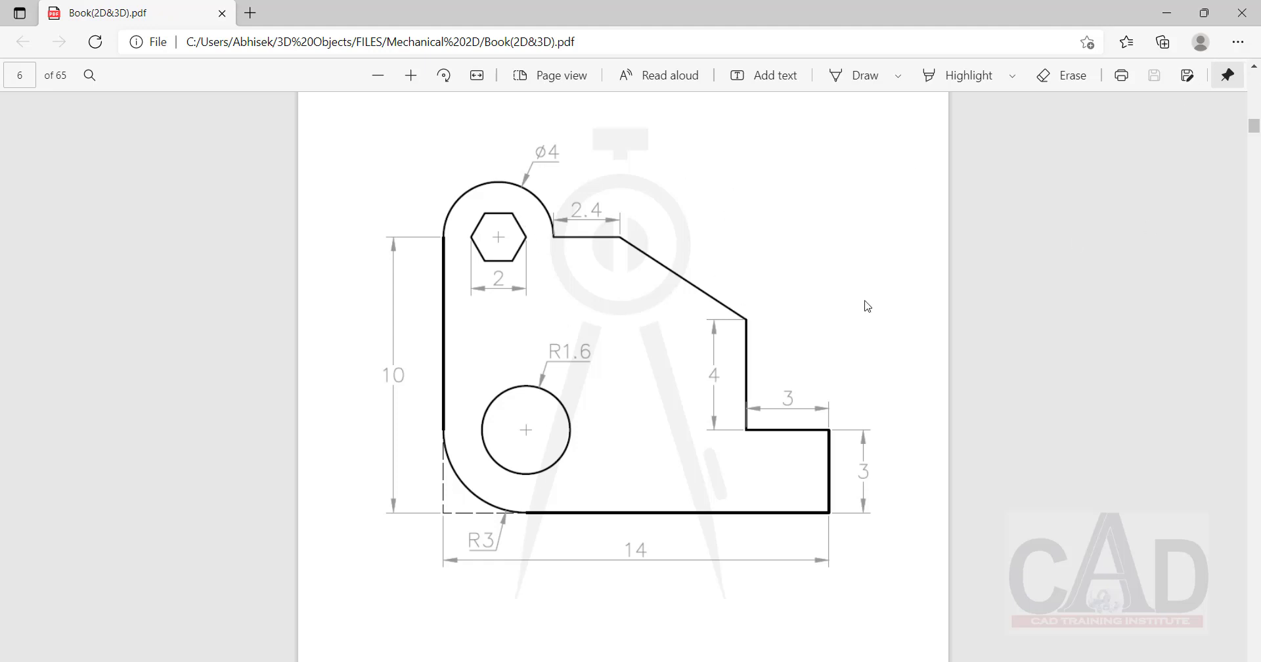
{"action": "left_click", "coordinate": [1170, 20]}
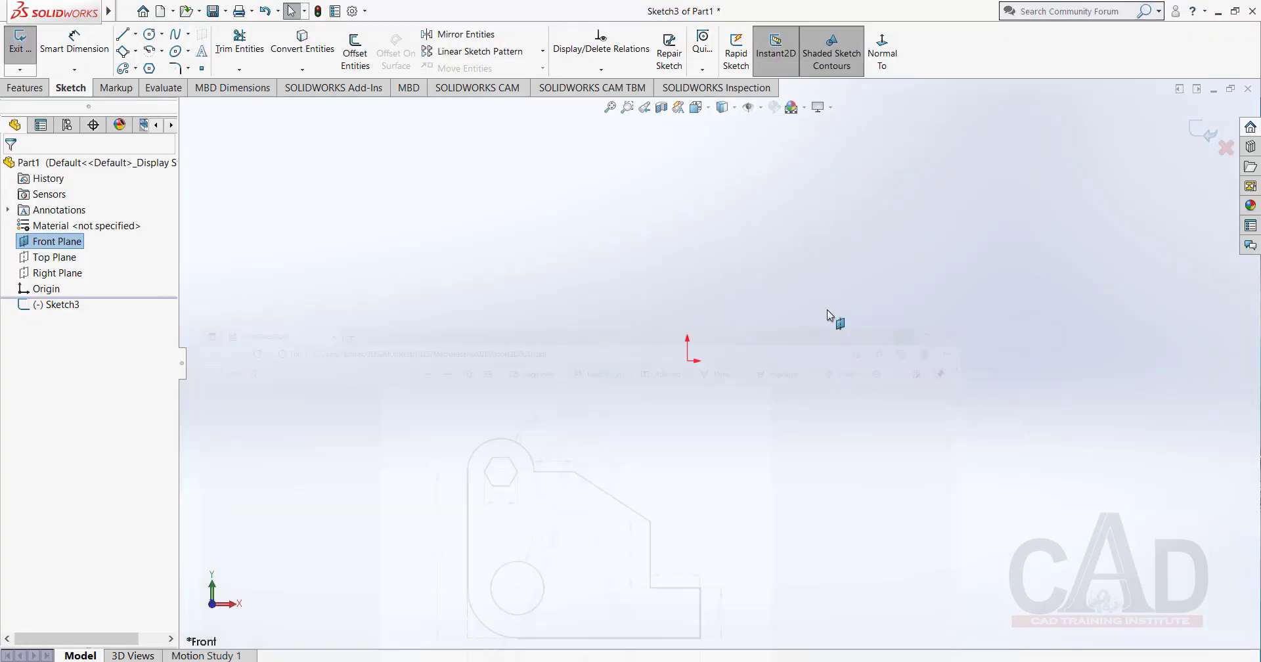
{"action": "key", "text": "l"}
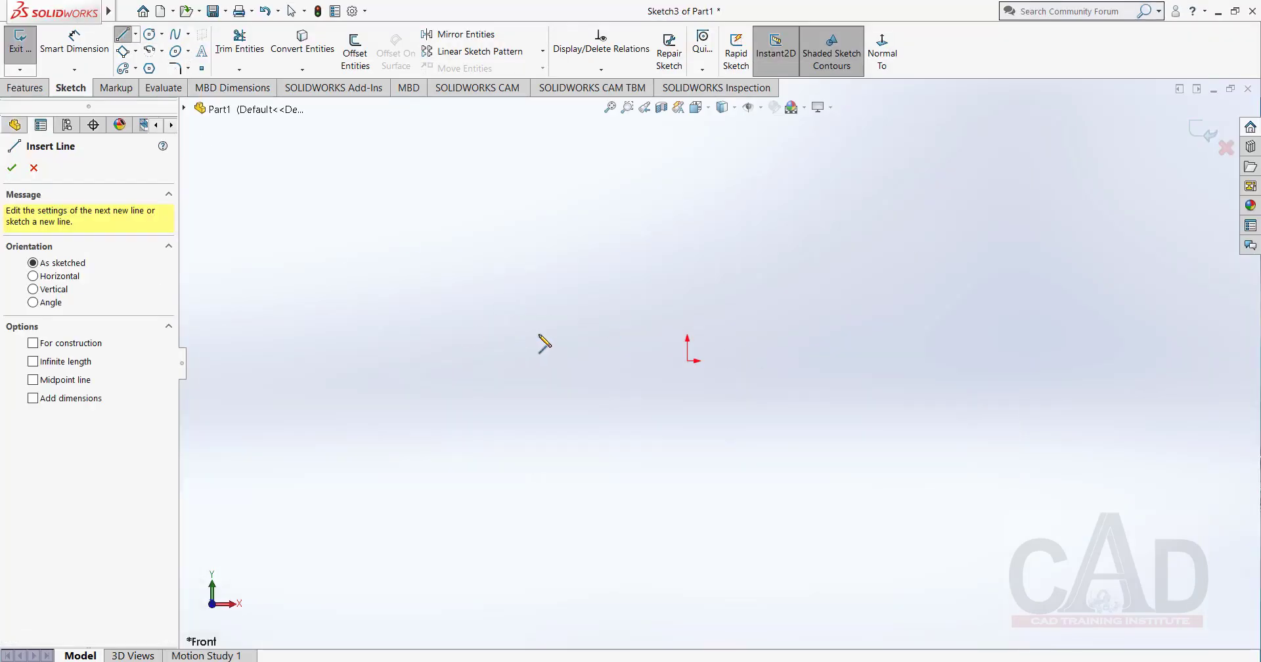
{"action": "left_click", "coordinate": [602, 297]}
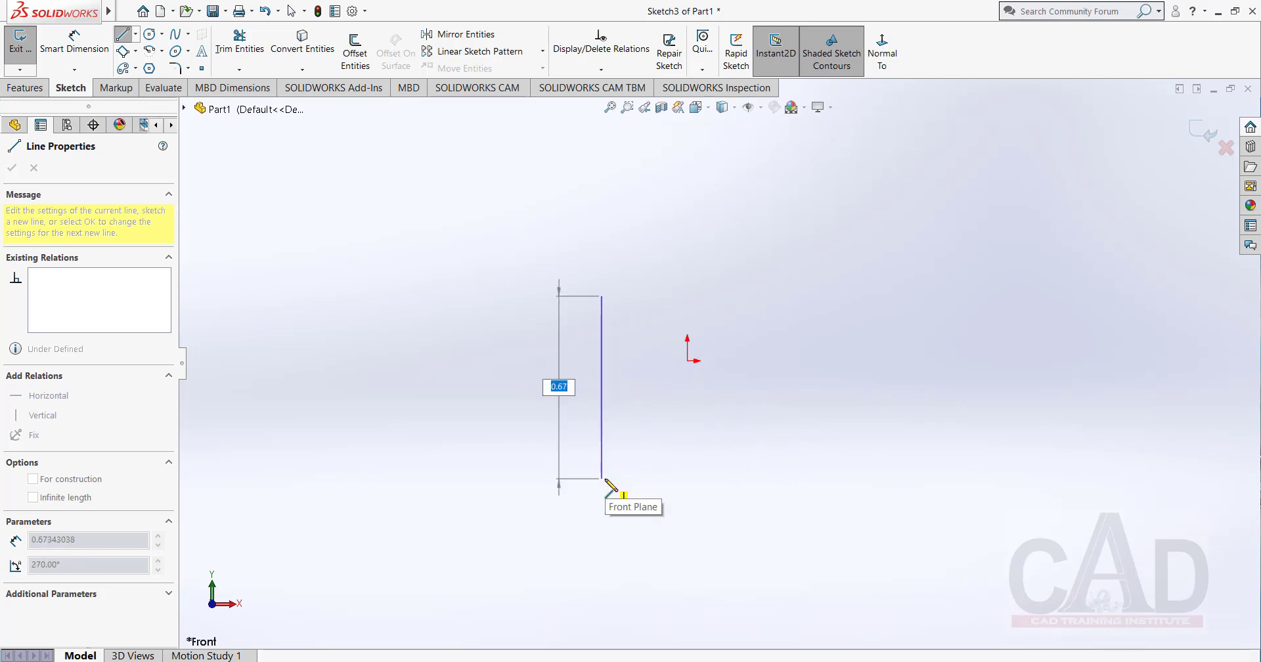
{"action": "left_click", "coordinate": [604, 479]}
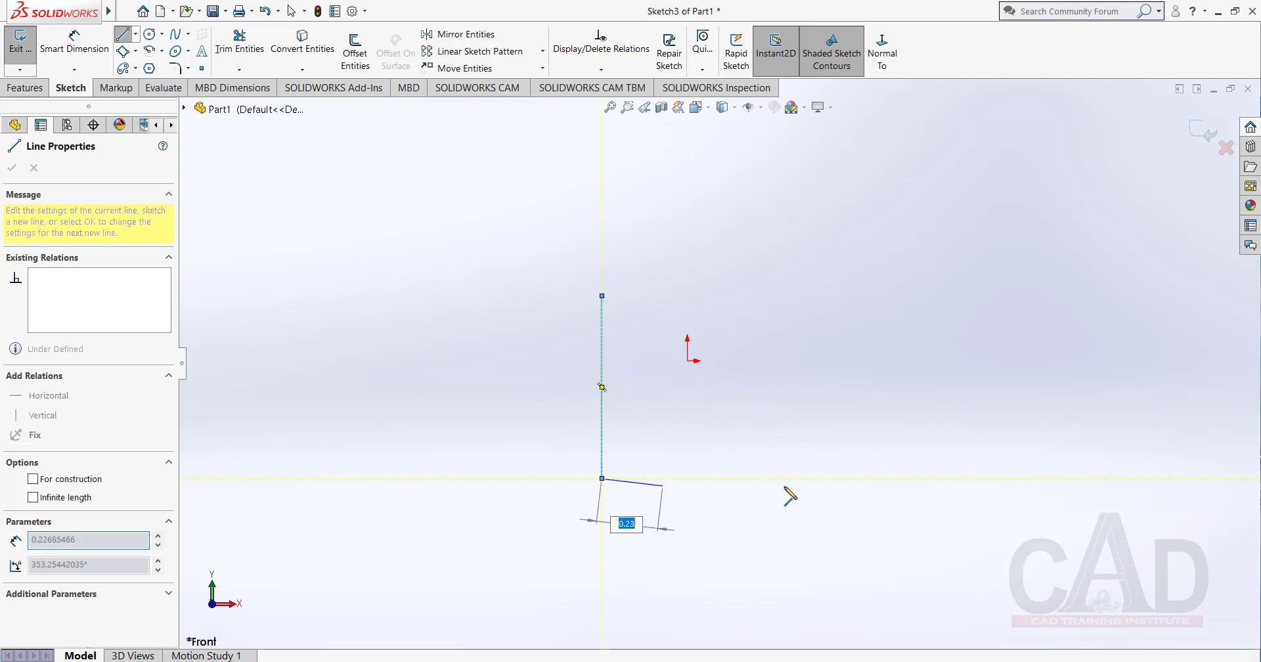
{"action": "left_click", "coordinate": [888, 478]}
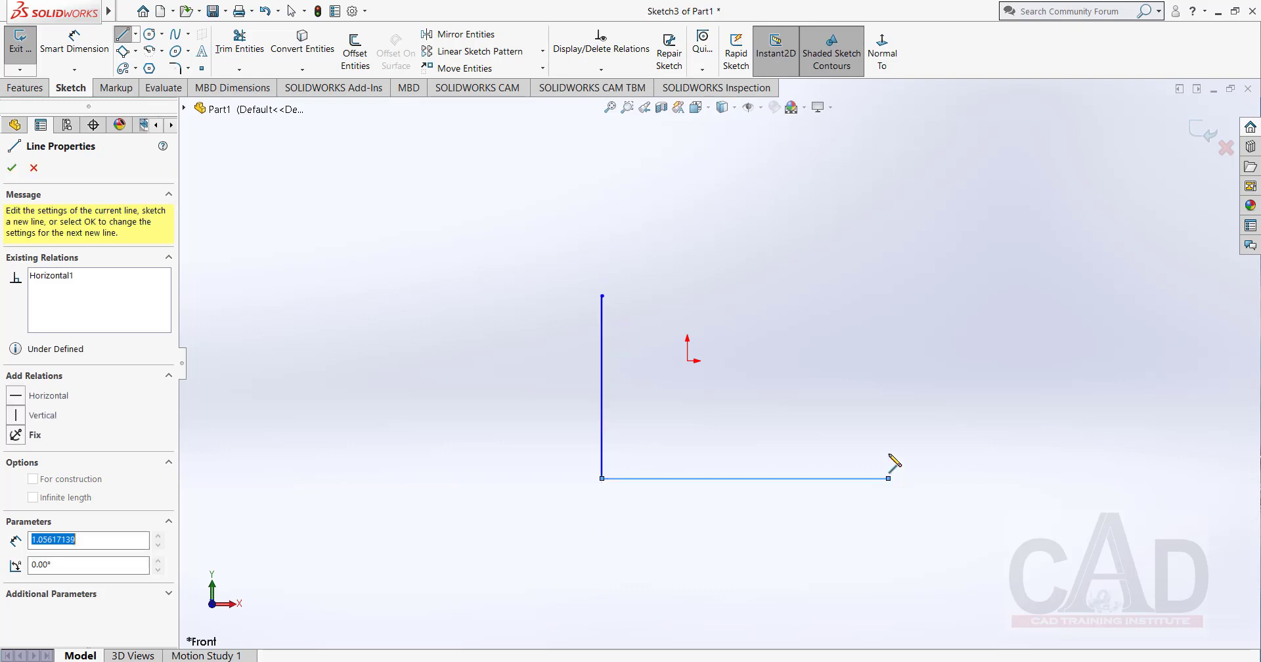
Continue from the base's free end with a short riser, 0.18 mm inward step, 0.26 mm riser, 0.35 mm slant and 0.24 mm top line, all approximate.
{"action": "left_click", "coordinate": [888, 414]}
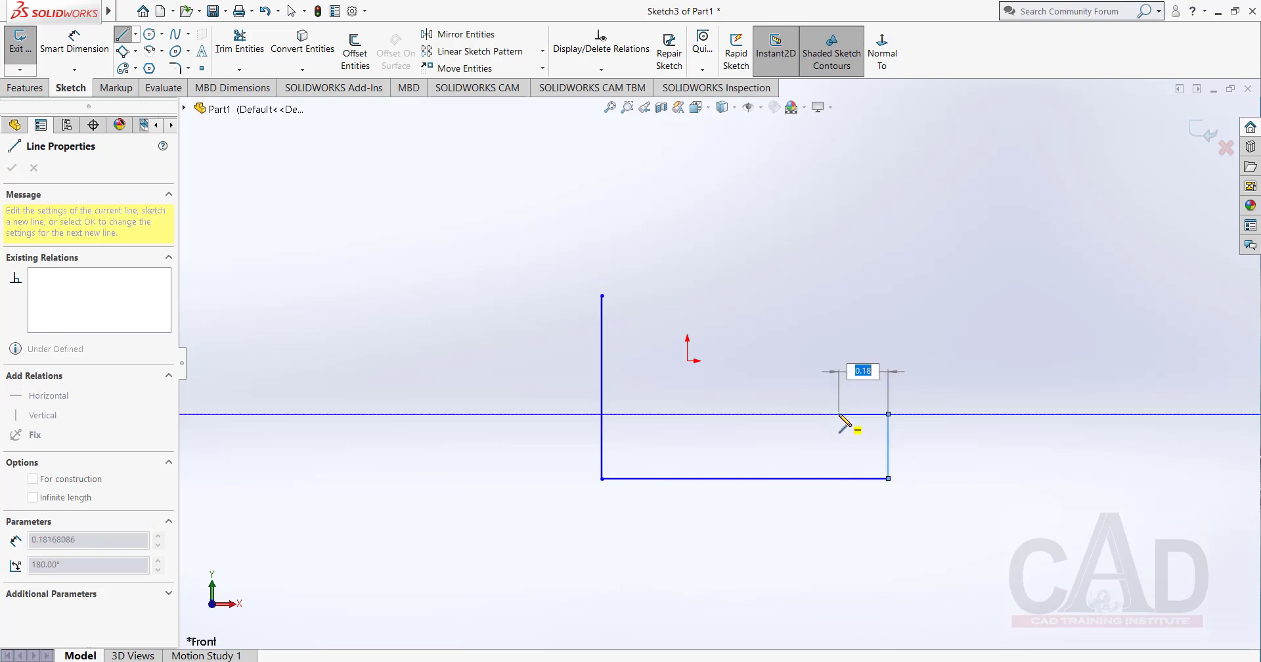
{"action": "left_click", "coordinate": [839, 414]}
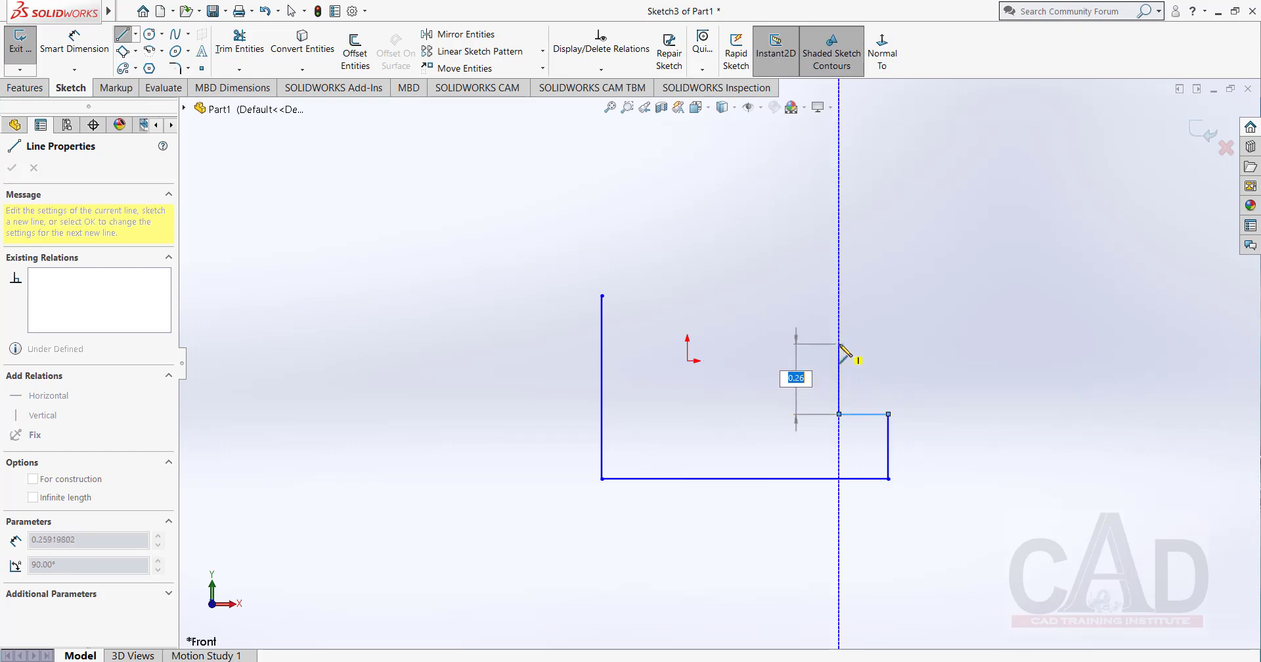
{"action": "left_click", "coordinate": [839, 343]}
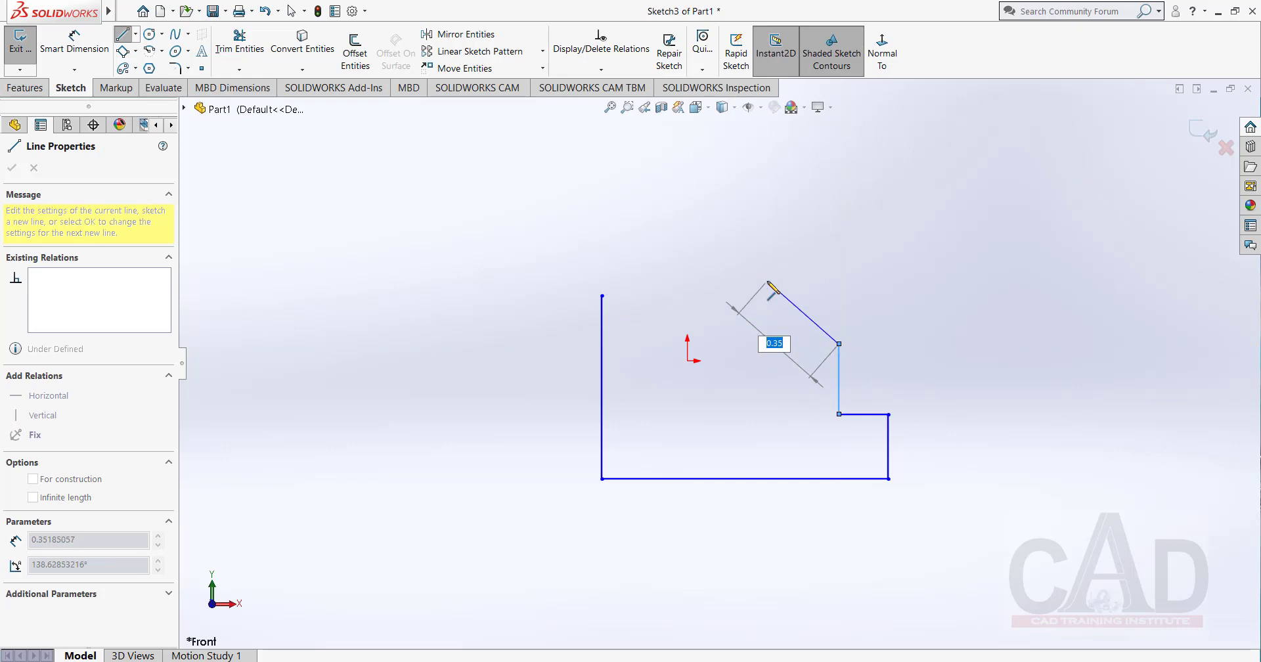
{"action": "left_click", "coordinate": [767, 281]}
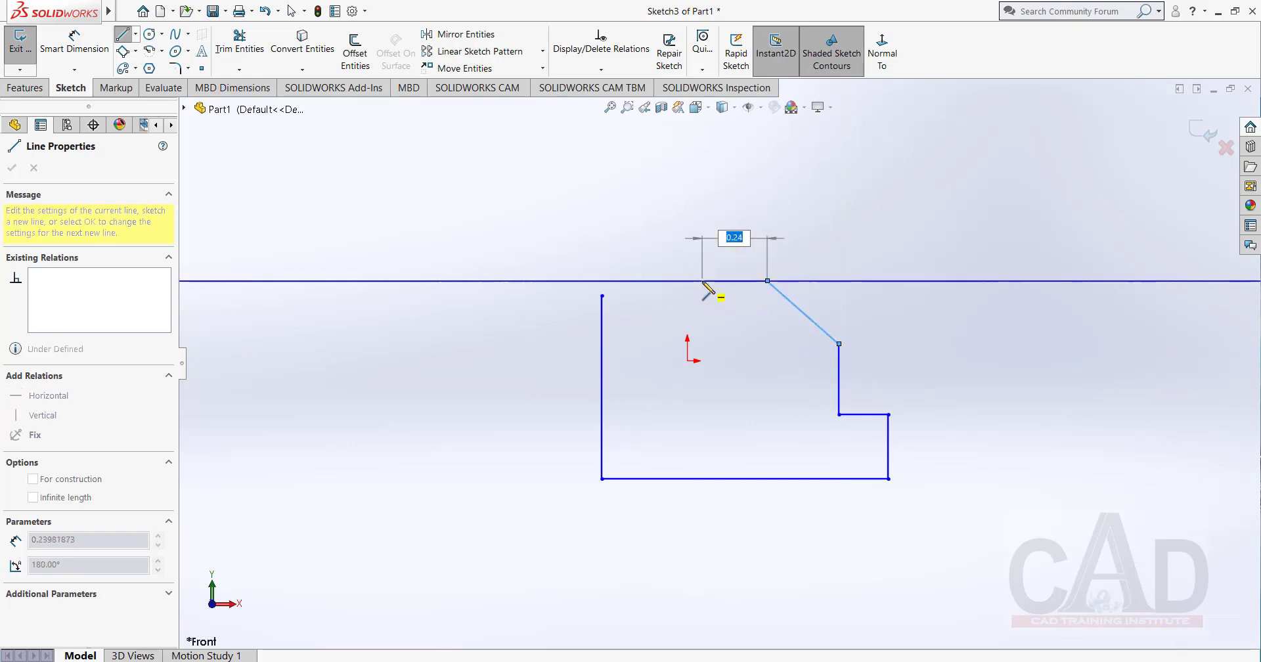
{"action": "left_click", "coordinate": [702, 281]}
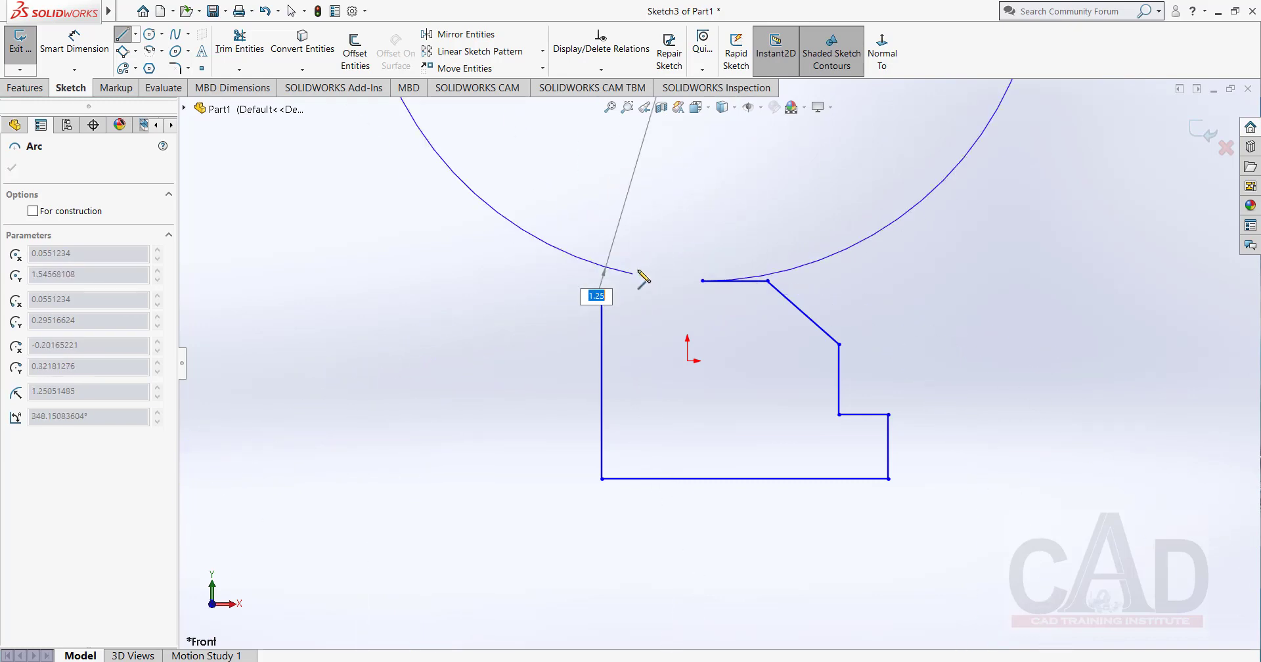
{"action": "right_click", "coordinate": [670, 234]}
{"action": "left_click", "coordinate": [690, 243]}
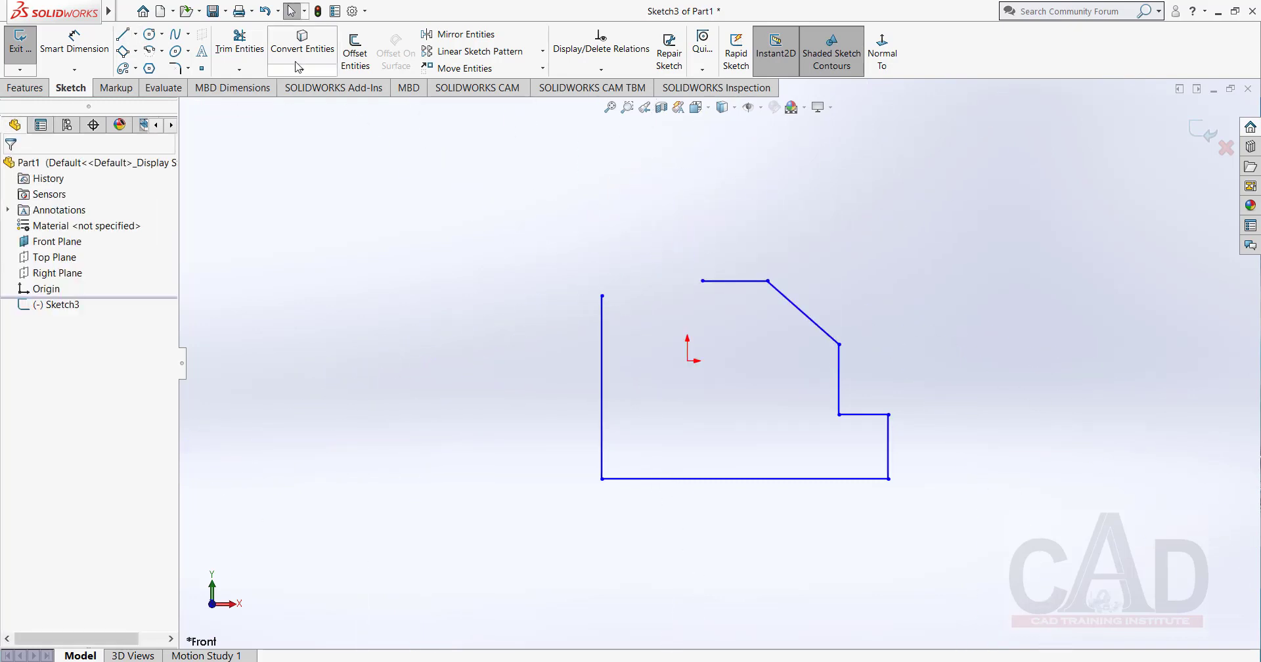
Close the profile with a 3 Point Arc of about 0.19 mm radius between the vertical line's upper end and the top line's open end.
{"action": "left_click", "coordinate": [162, 51]}
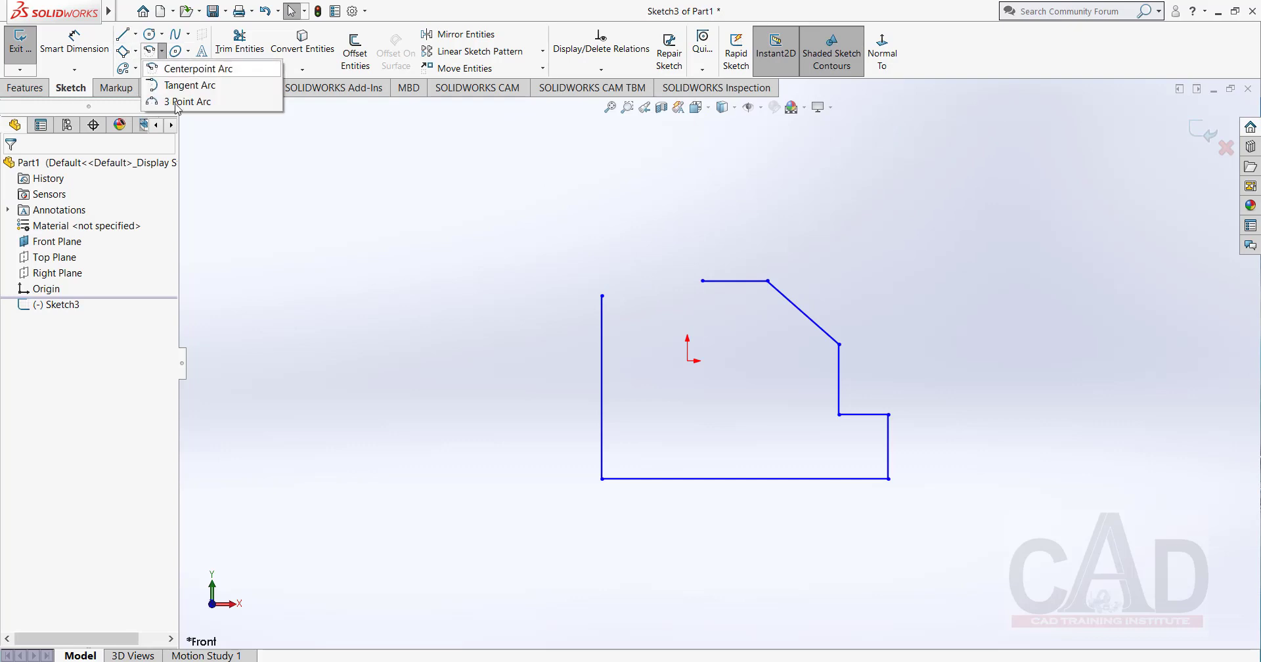
{"action": "left_click", "coordinate": [187, 101]}
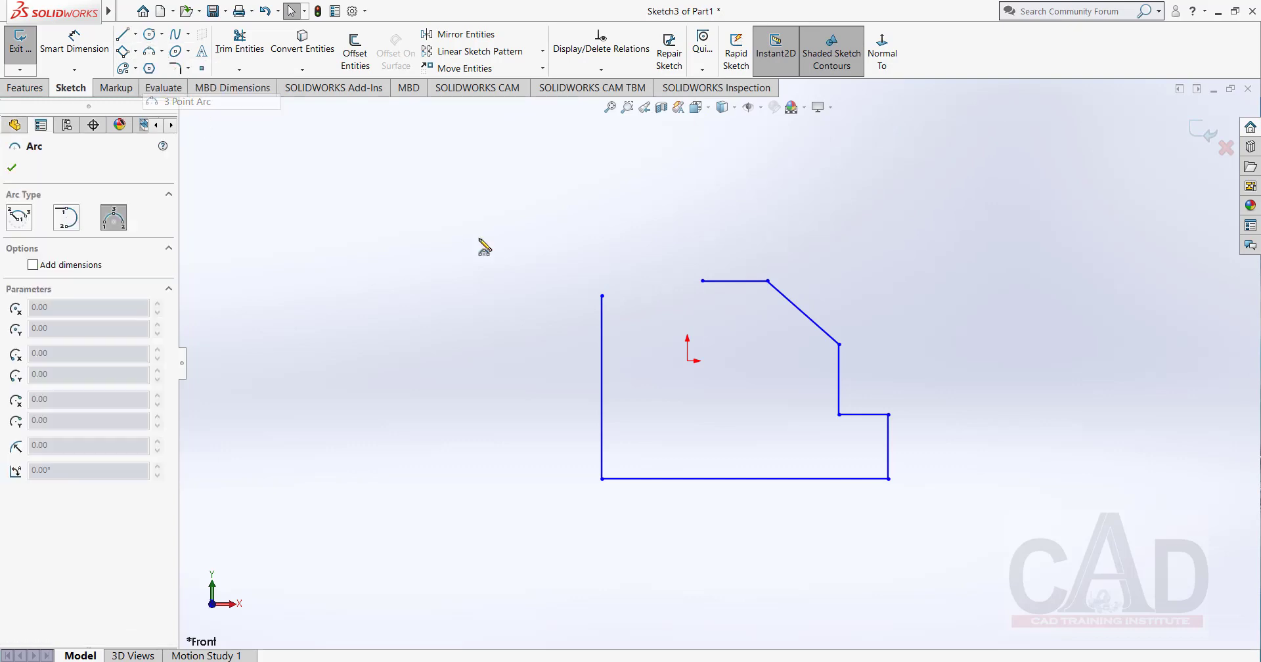
{"action": "left_click", "coordinate": [602, 297]}
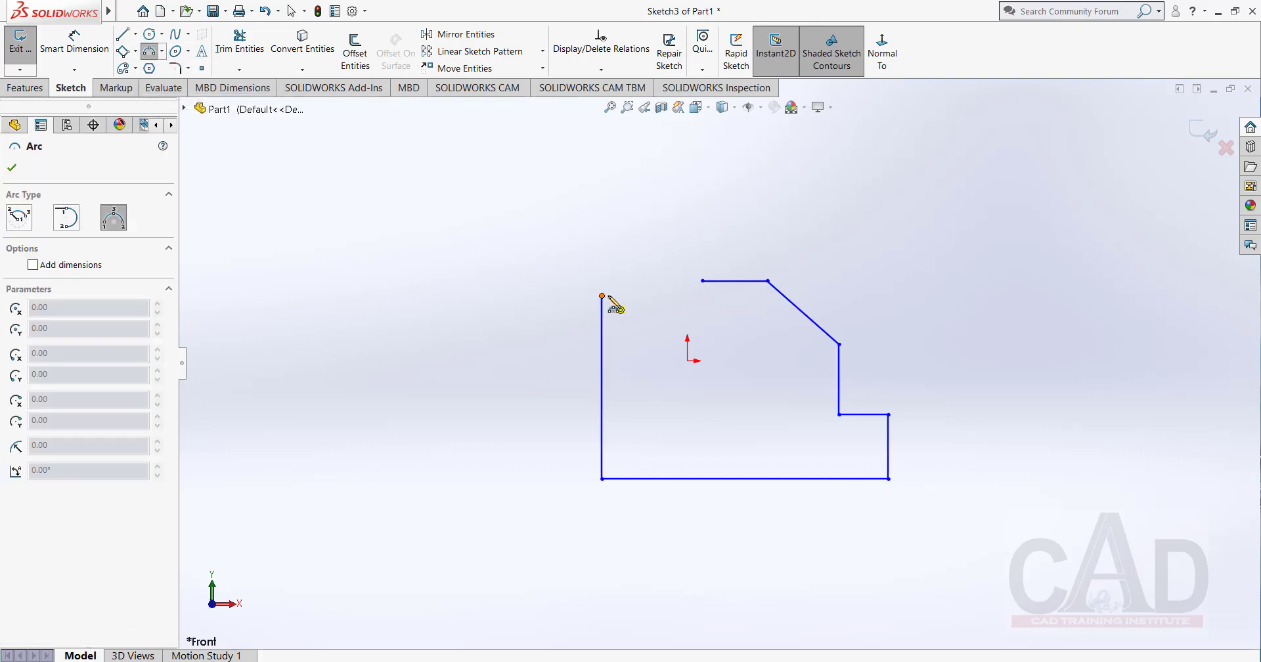
{"action": "left_click", "coordinate": [703, 280]}
{"action": "left_click", "coordinate": [647, 229]}
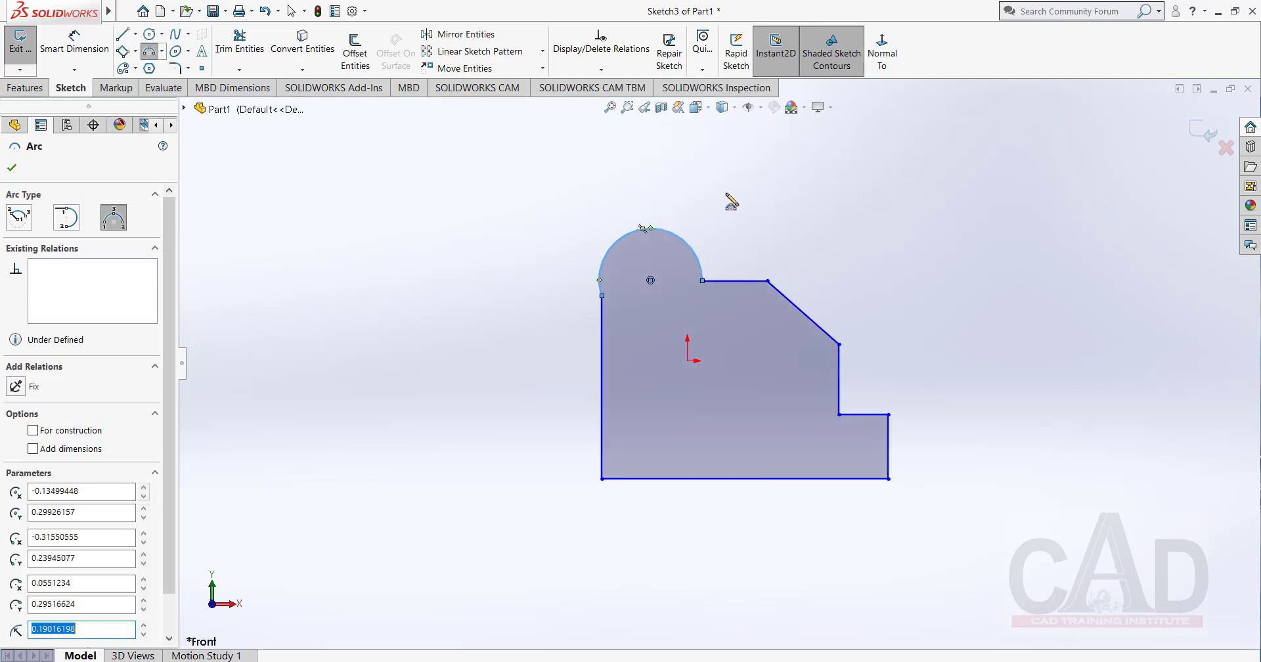
{"action": "right_click", "coordinate": [729, 198]}
{"action": "left_click", "coordinate": [774, 204]}
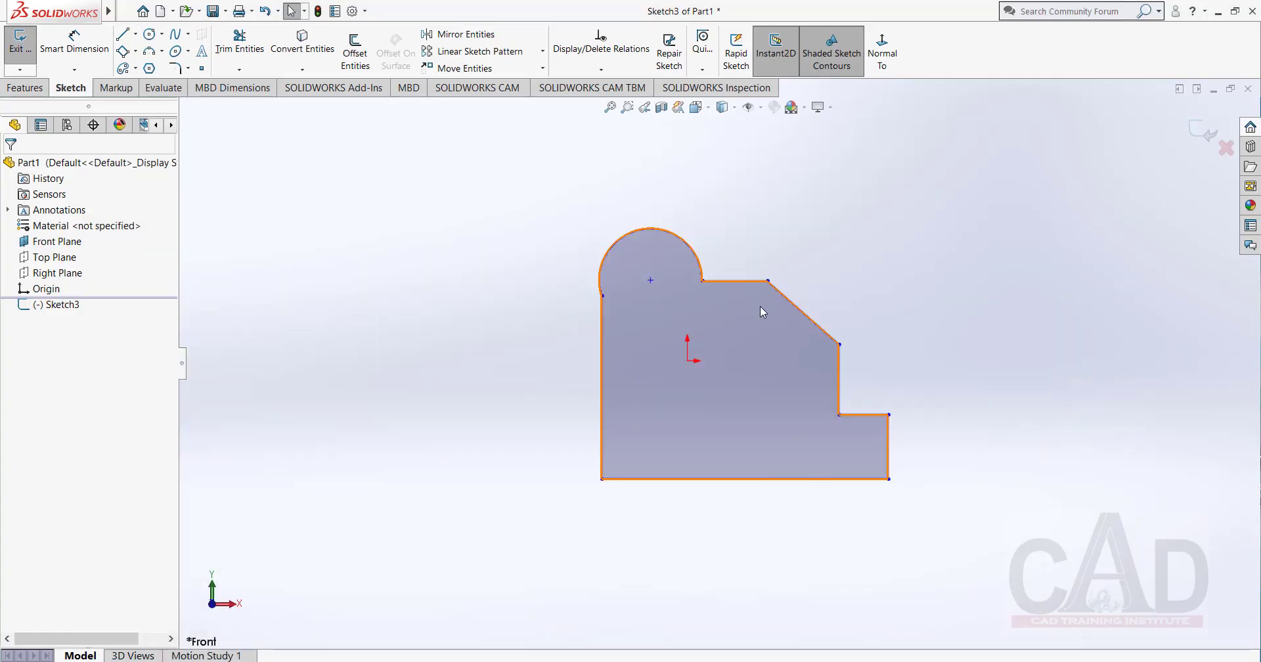
Add a Horizontal relation between the two endpoints of the arc.
{"action": "scroll", "coordinate": [760, 221], "scroll_direction": "down", "scroll_amount": 1}
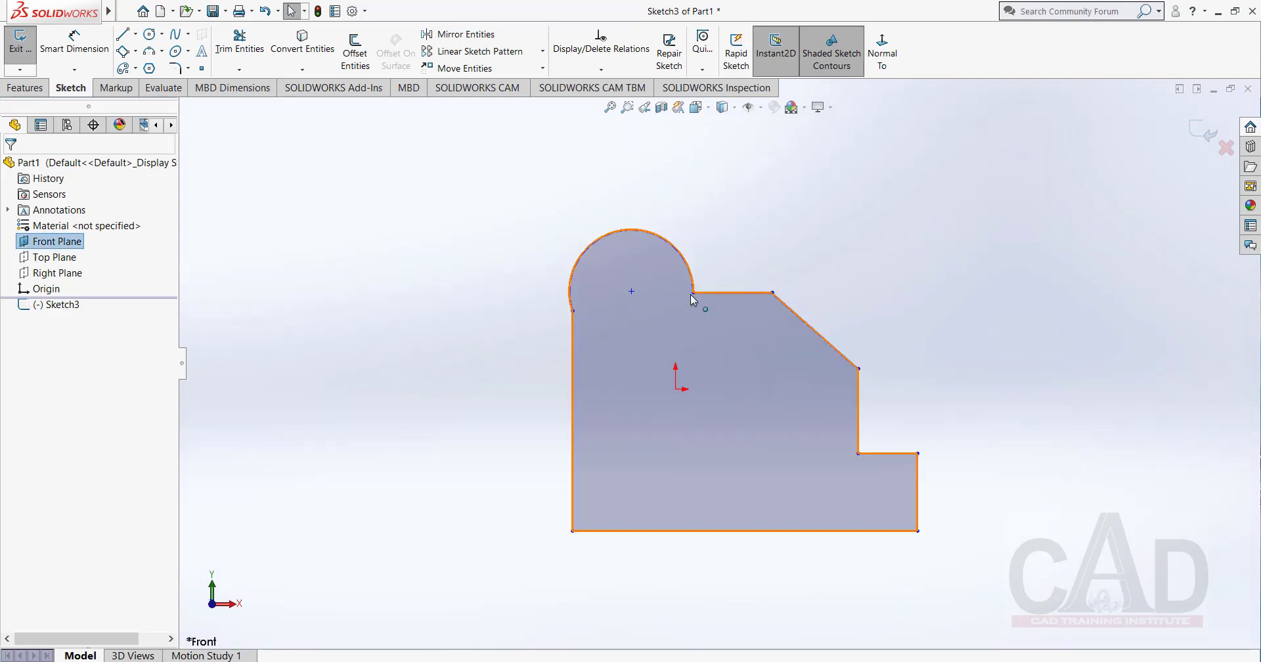
{"action": "left_click", "coordinate": [693, 293]}
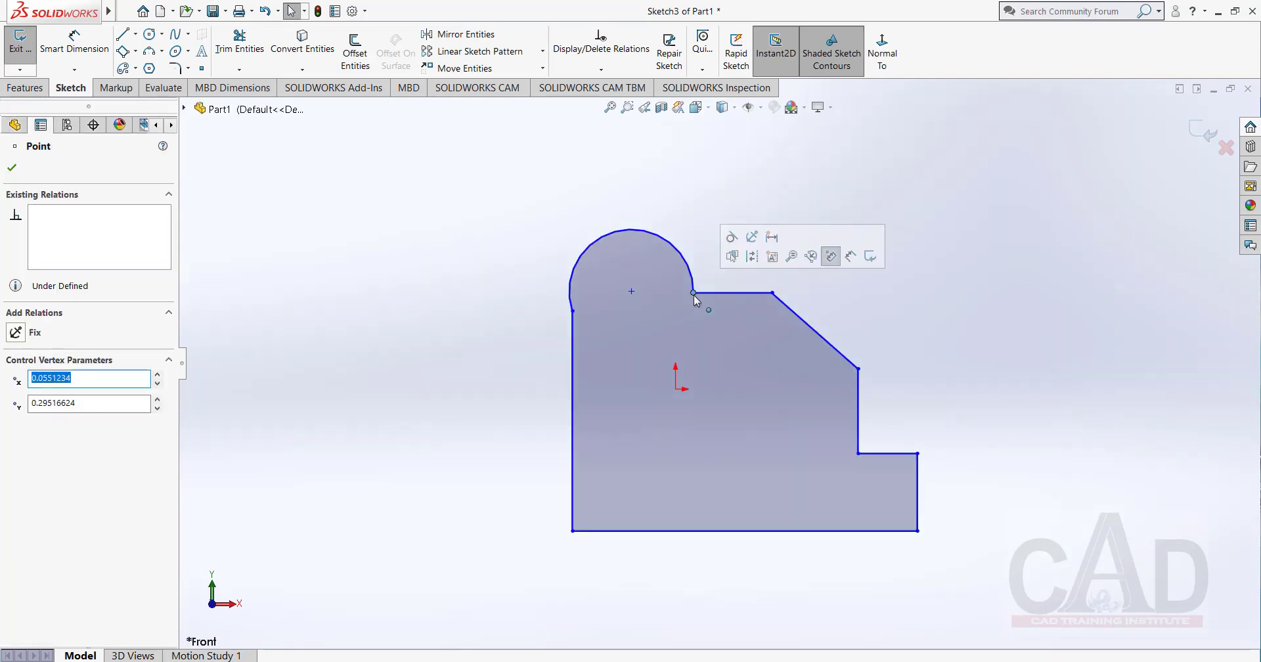
{"action": "left_click", "coordinate": [573, 311], "text": "ctrl"}
{"action": "left_click", "coordinate": [17, 399]}
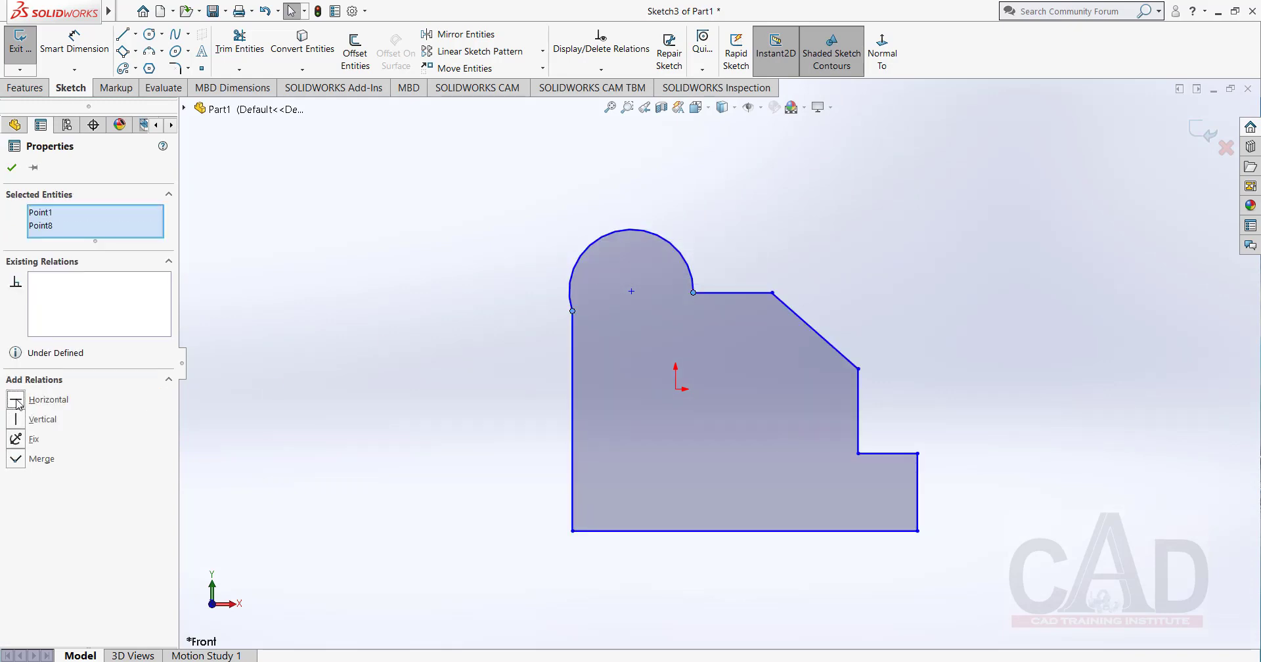
{"action": "left_click", "coordinate": [13, 168]}
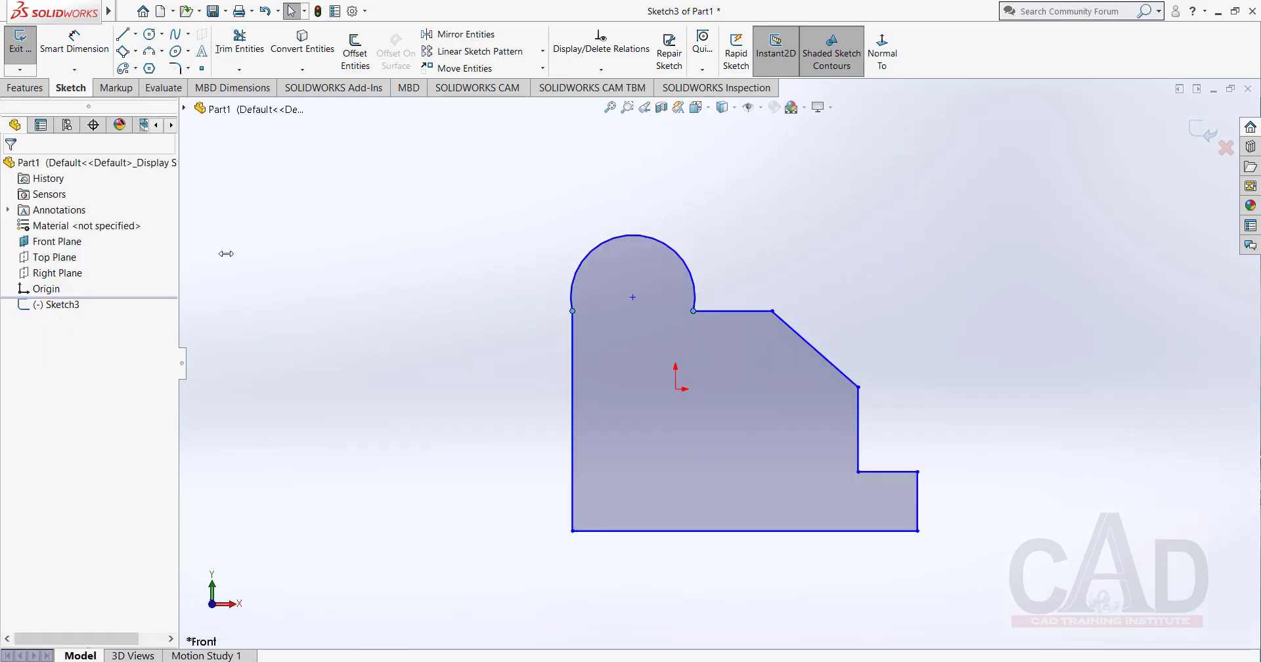
Make the arc tangent to the long vertical line on the profile's left side.
{"action": "left_click", "coordinate": [572, 301]}
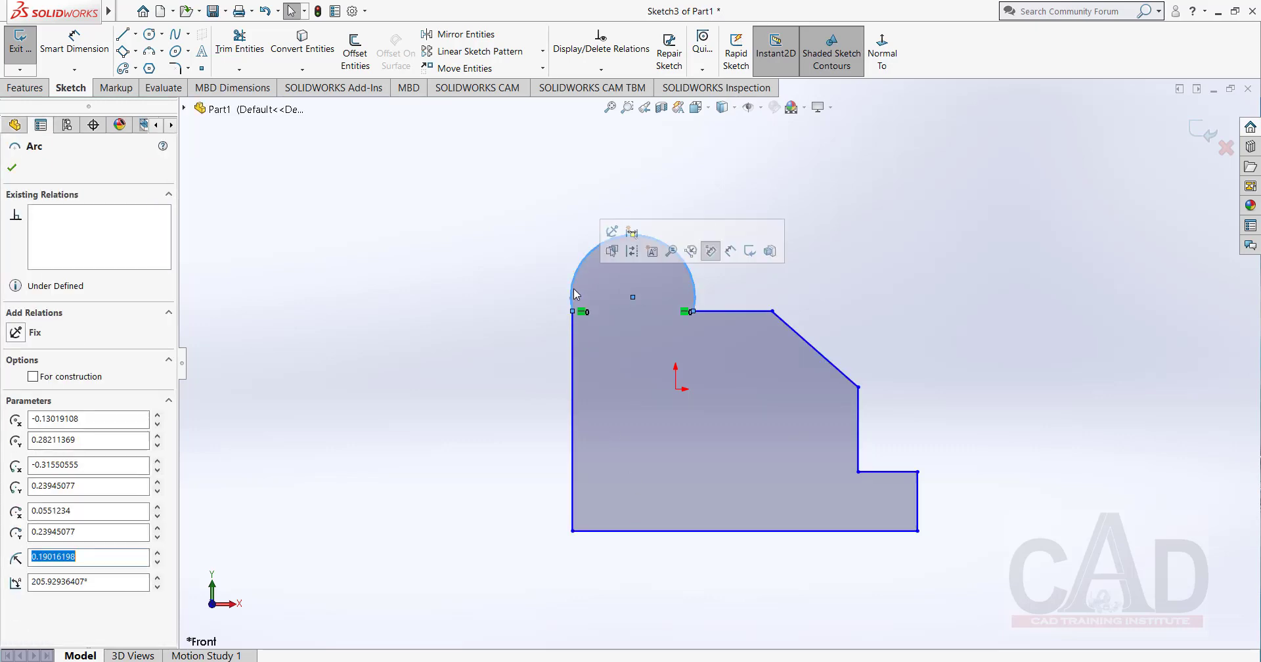
{"action": "left_click", "coordinate": [574, 340], "text": "ctrl"}
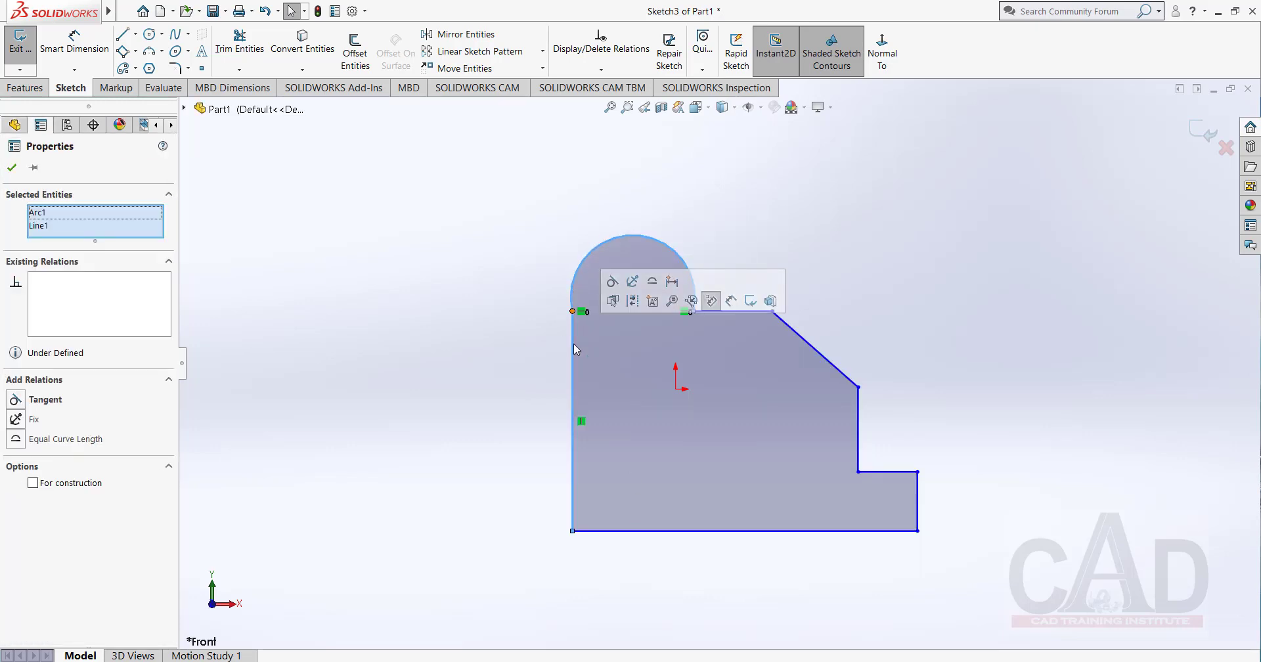
{"action": "left_click", "coordinate": [15, 400]}
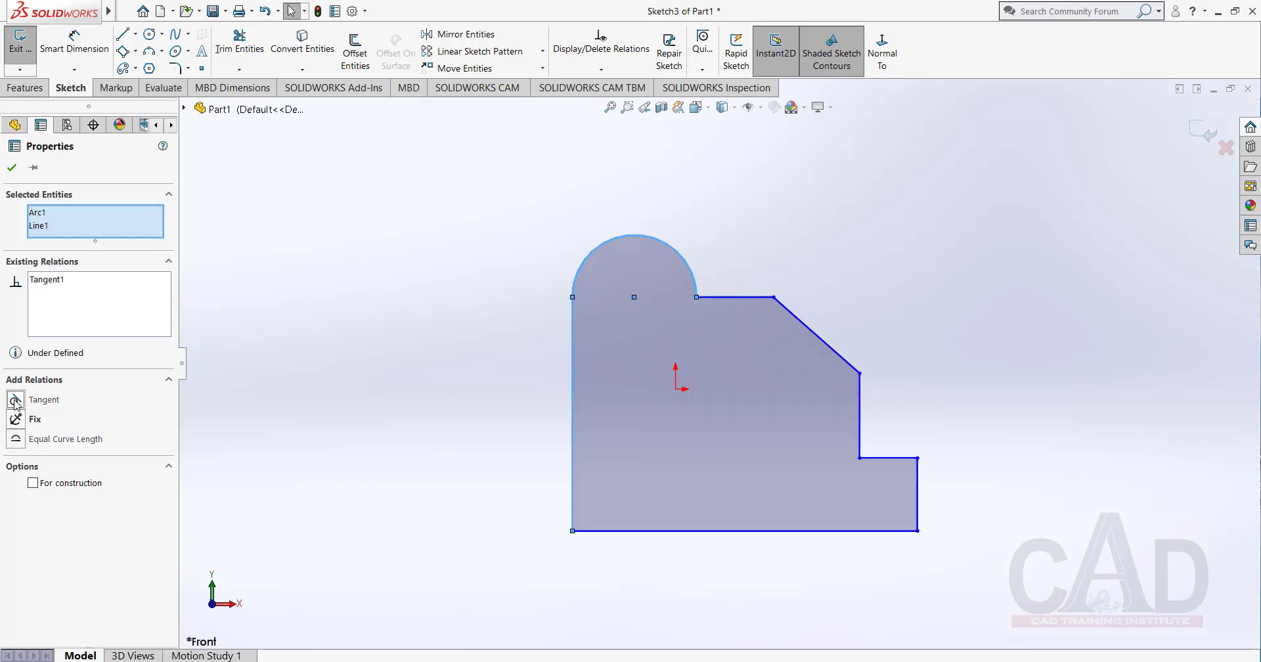
{"action": "left_click", "coordinate": [12, 167]}
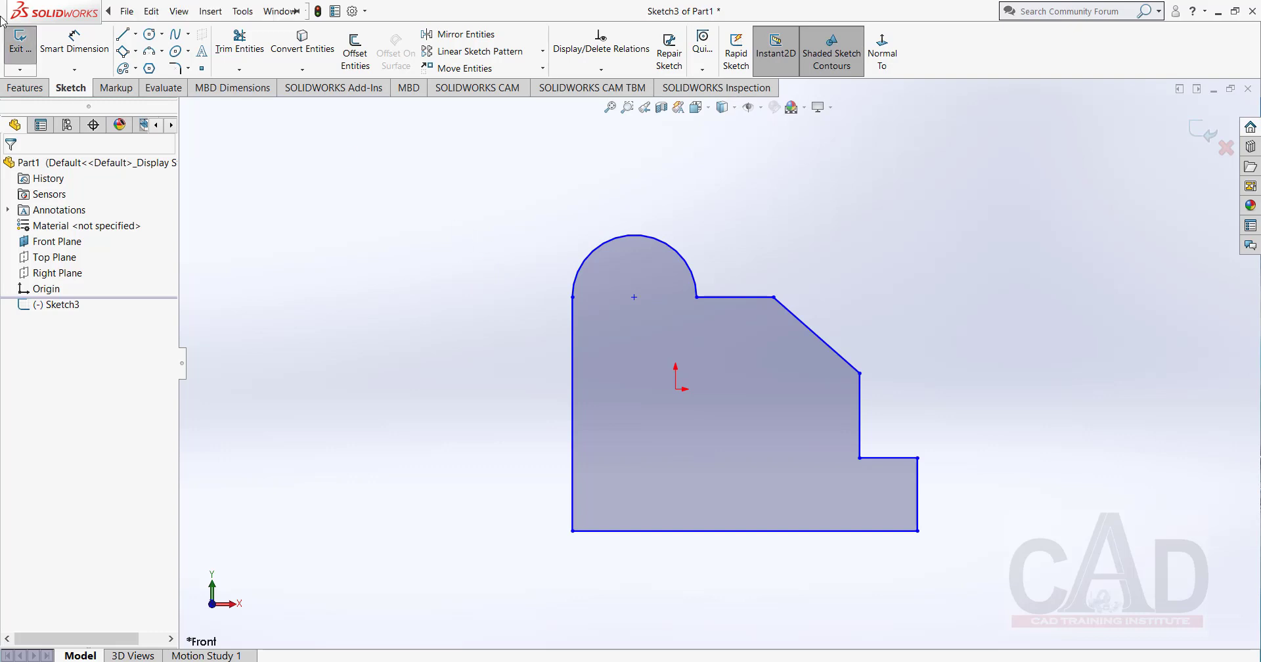
Dimension the long left vertical line with Smart Dimension and set it to 10 mm.
{"action": "left_click", "coordinate": [74, 46]}
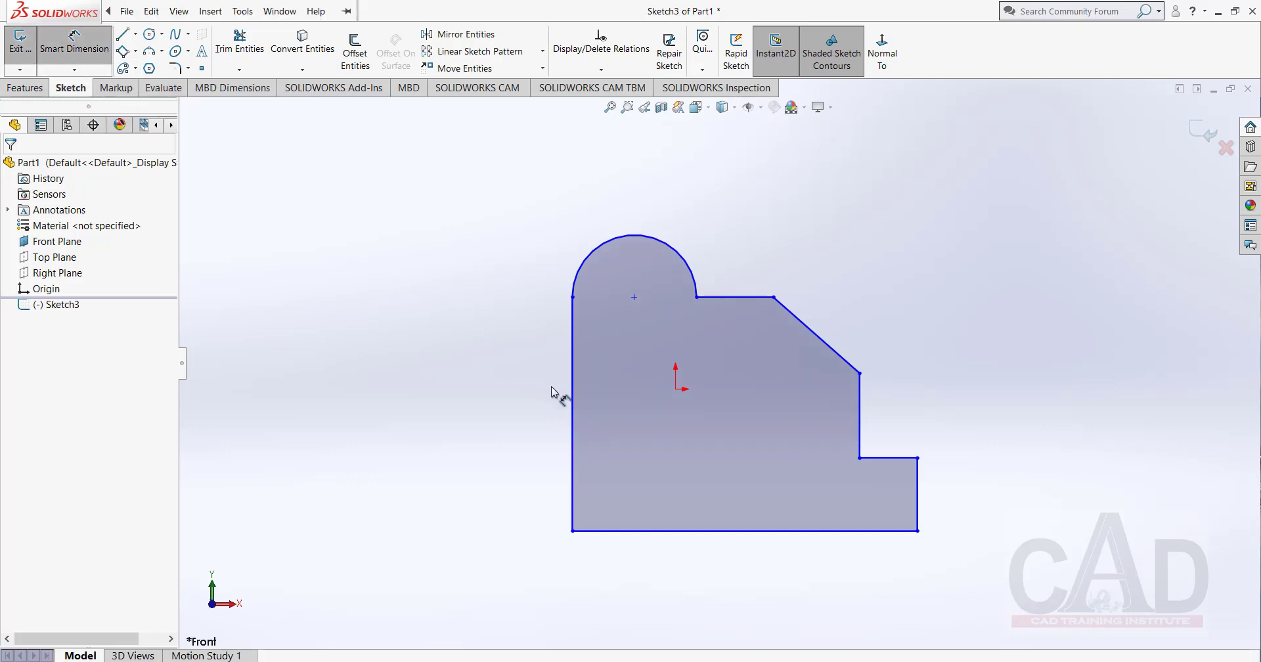
{"action": "left_click", "coordinate": [574, 421]}
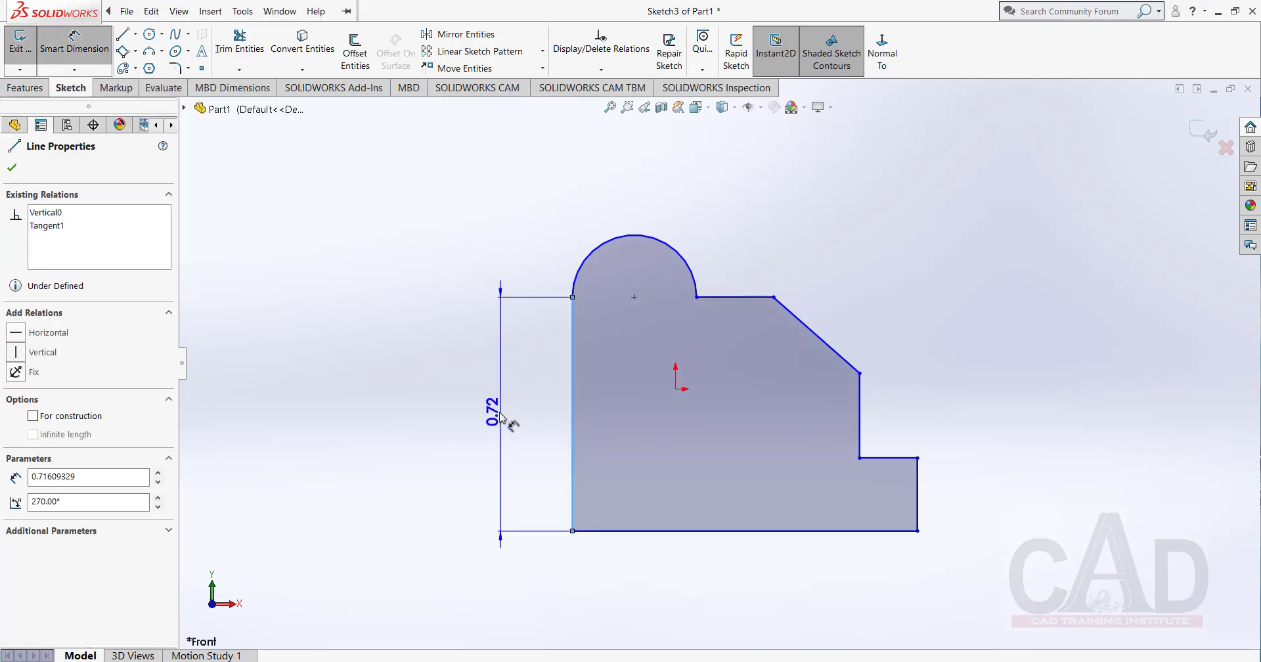
{"action": "left_click", "coordinate": [487, 417]}
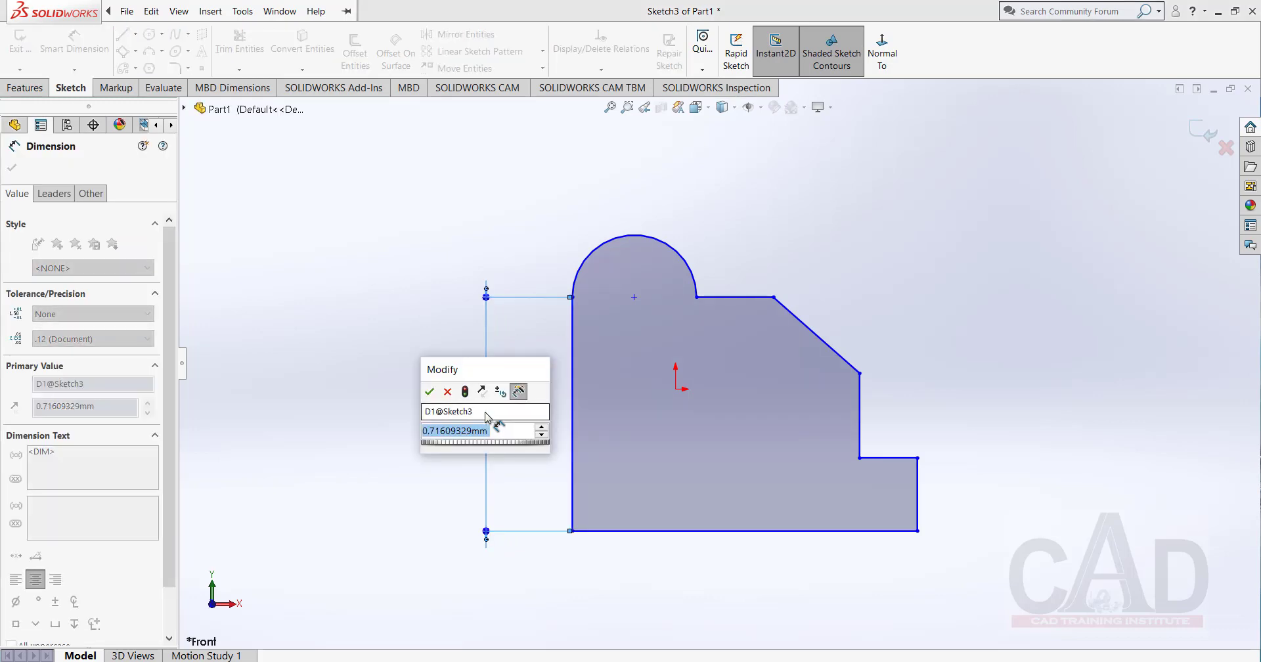
{"action": "type", "text": "10"}
{"action": "key", "text": "Return"}
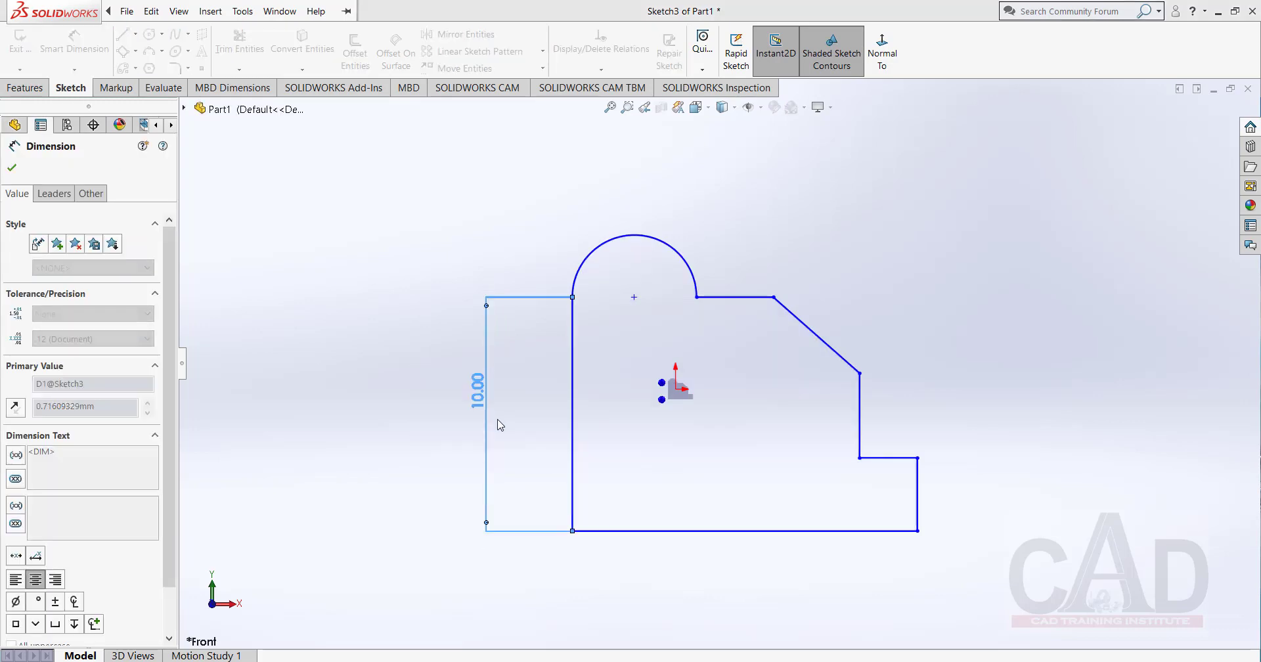
{"action": "left_click", "coordinate": [427, 422]}
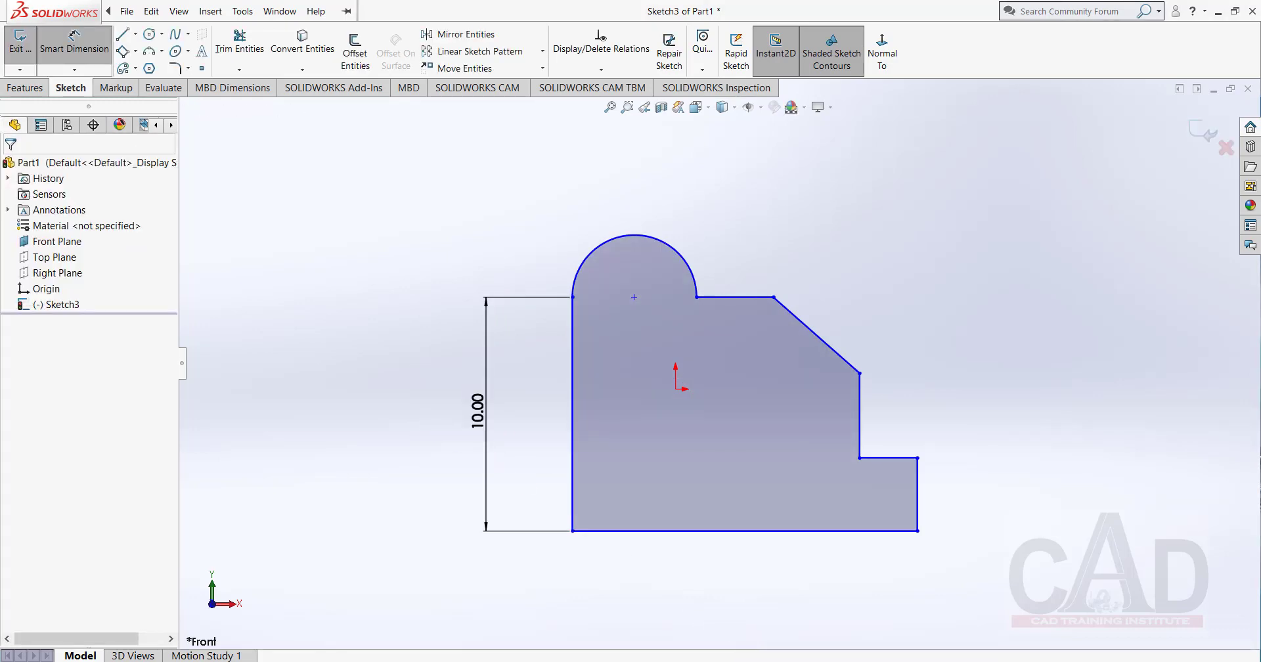
Check the reference PDF for the base length and dimension the profile's bottom line to 14 mm.
{"action": "key", "text": "alt+Tab"}
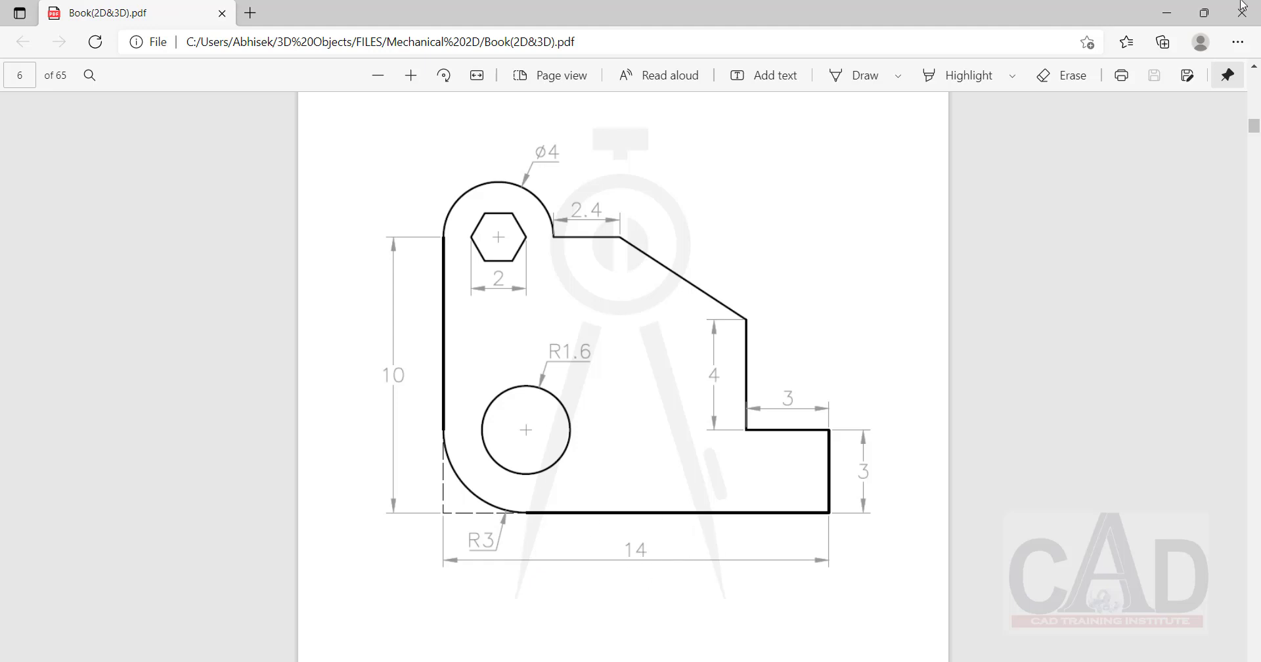
{"action": "left_click", "coordinate": [1167, 12]}
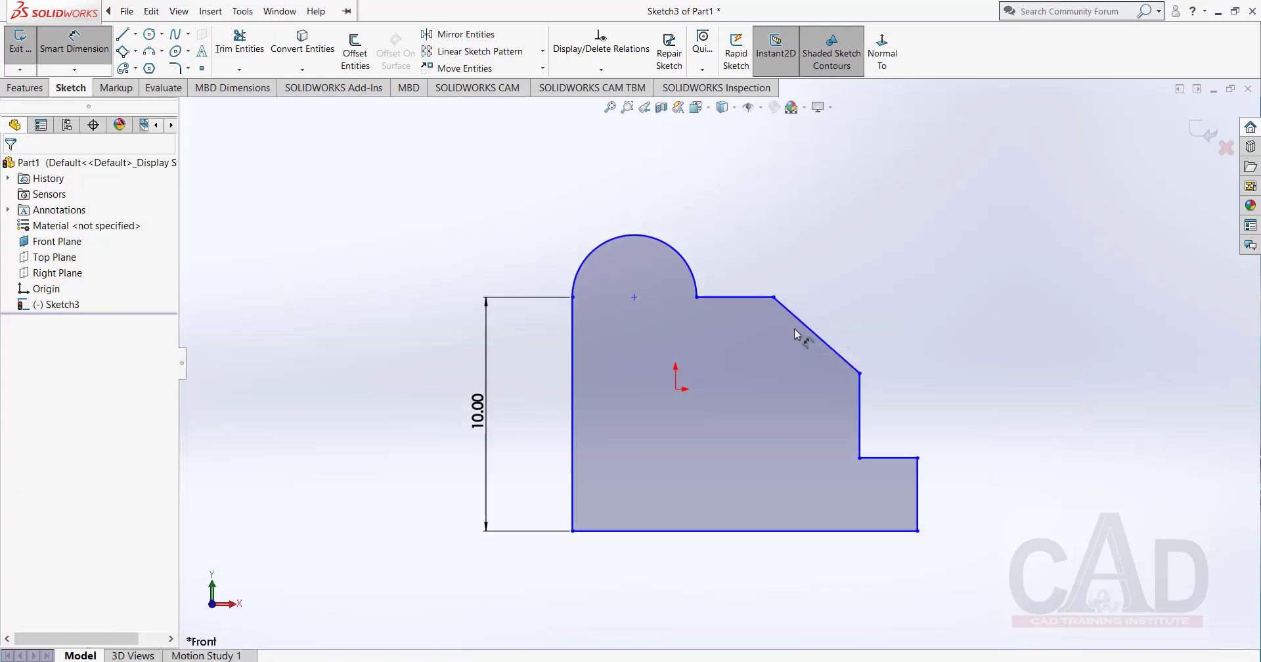
{"action": "left_click", "coordinate": [747, 531]}
{"action": "left_click", "coordinate": [741, 582]}
{"action": "type", "text": "14"}
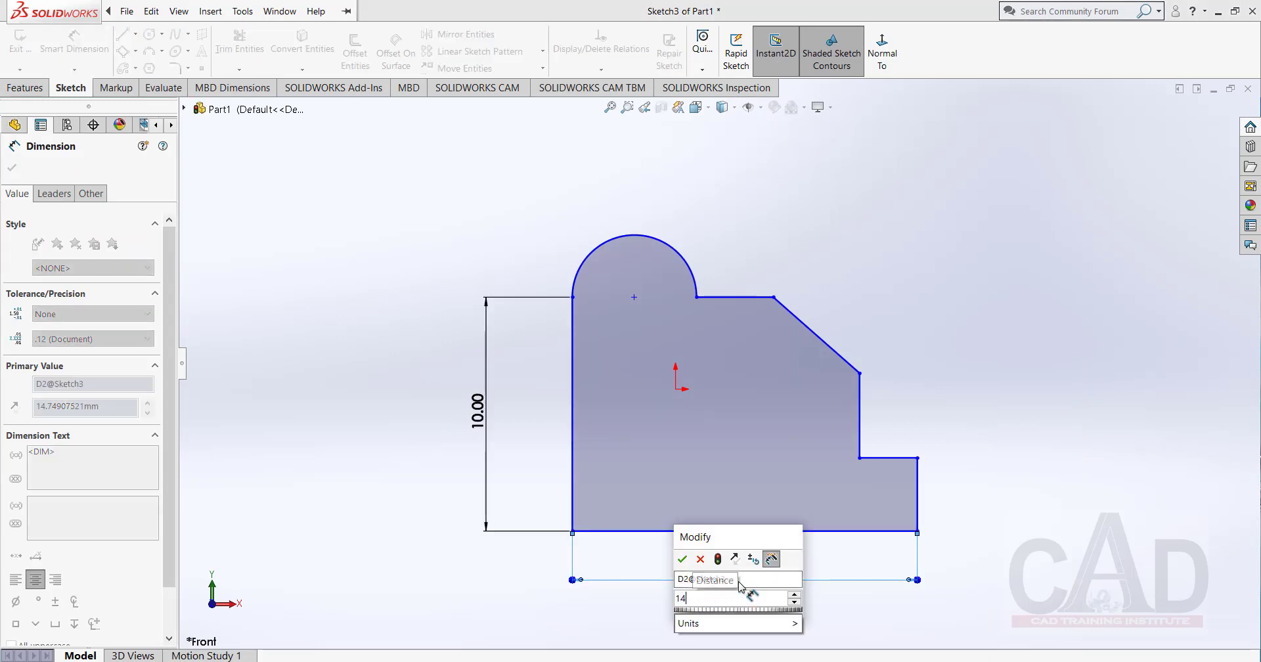
{"action": "key", "text": "Return"}
{"action": "left_click", "coordinate": [1003, 393]}
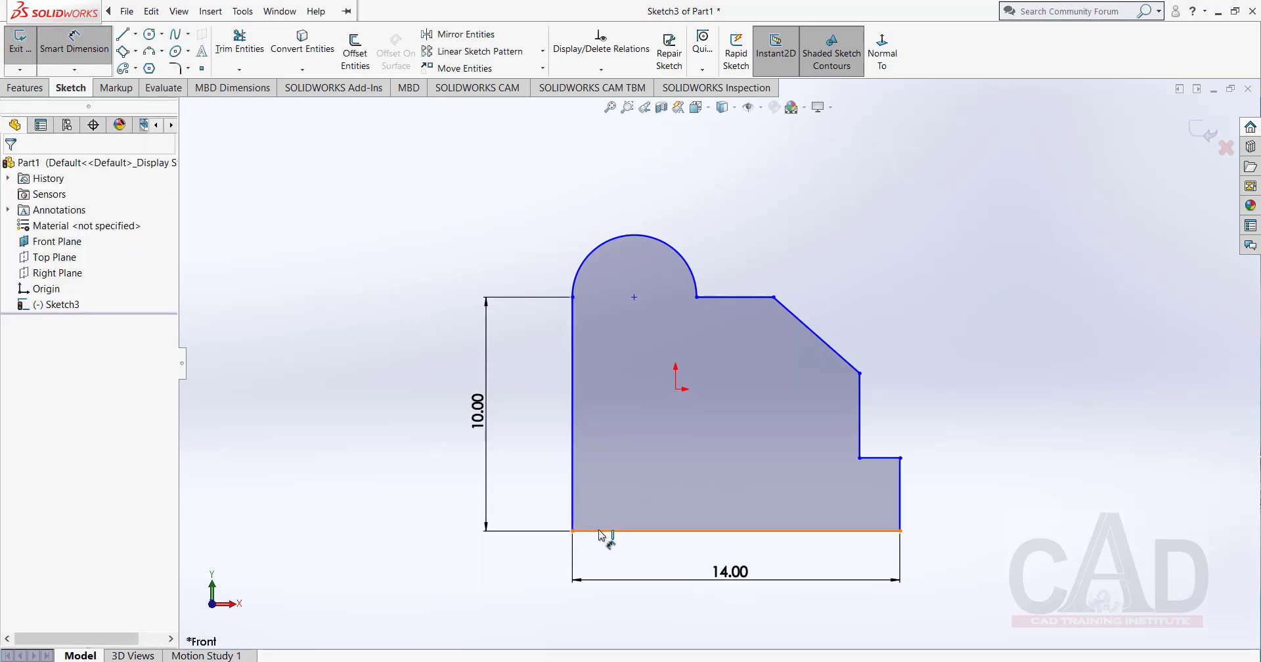
Round the profile's lower-left corner with a 3 mm sketch fillet.
{"action": "left_click", "coordinate": [175, 69]}
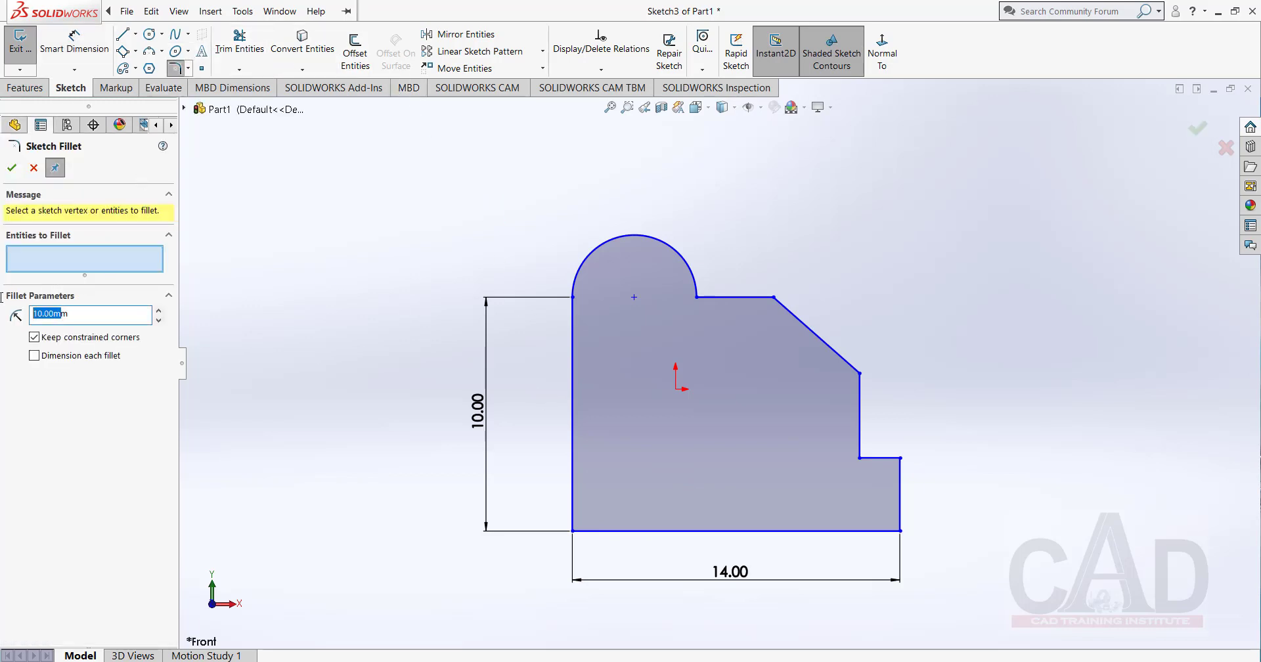
{"action": "type", "text": "2"}
{"action": "left_click", "coordinate": [573, 532]}
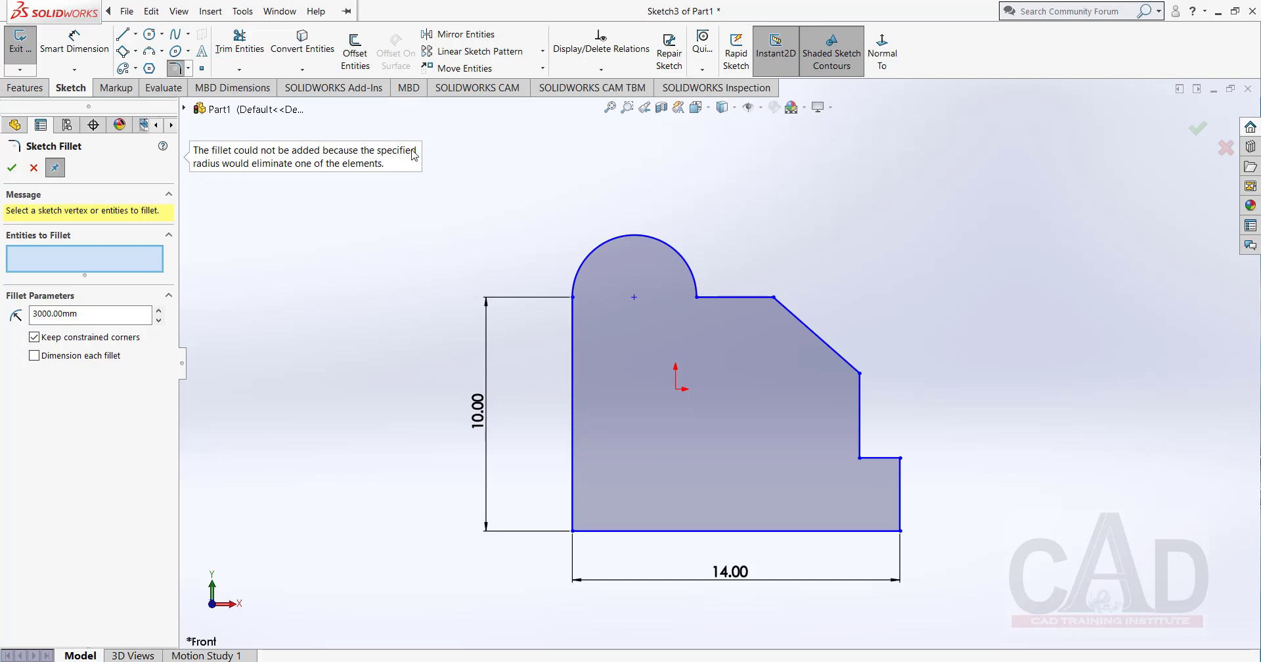
{"action": "left_click_drag", "start_coordinate": [79, 314], "coordinate": [2, 293]}
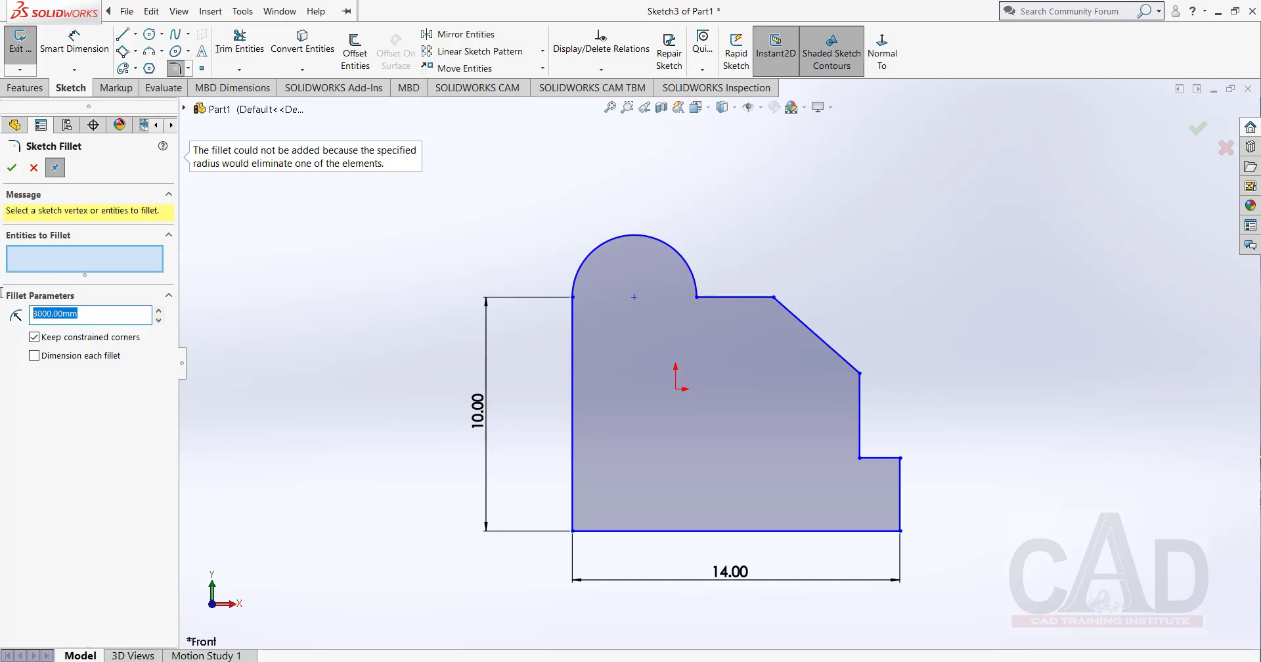
{"action": "type", "text": "3"}
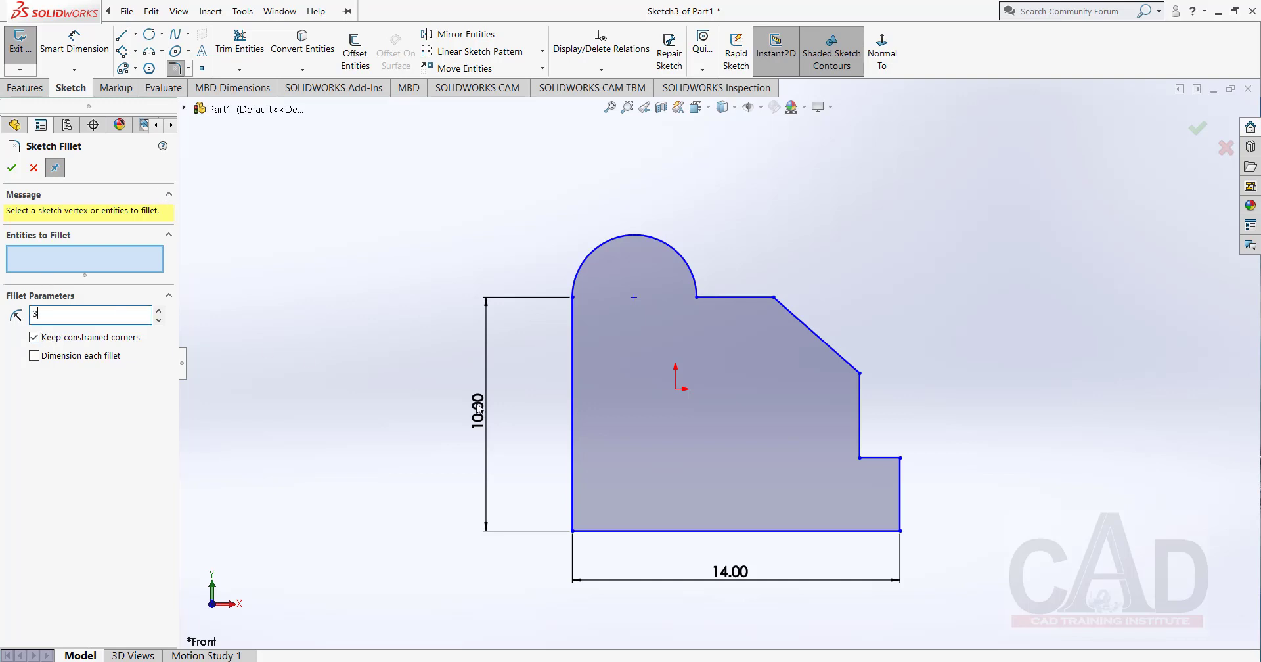
{"action": "left_click", "coordinate": [574, 532]}
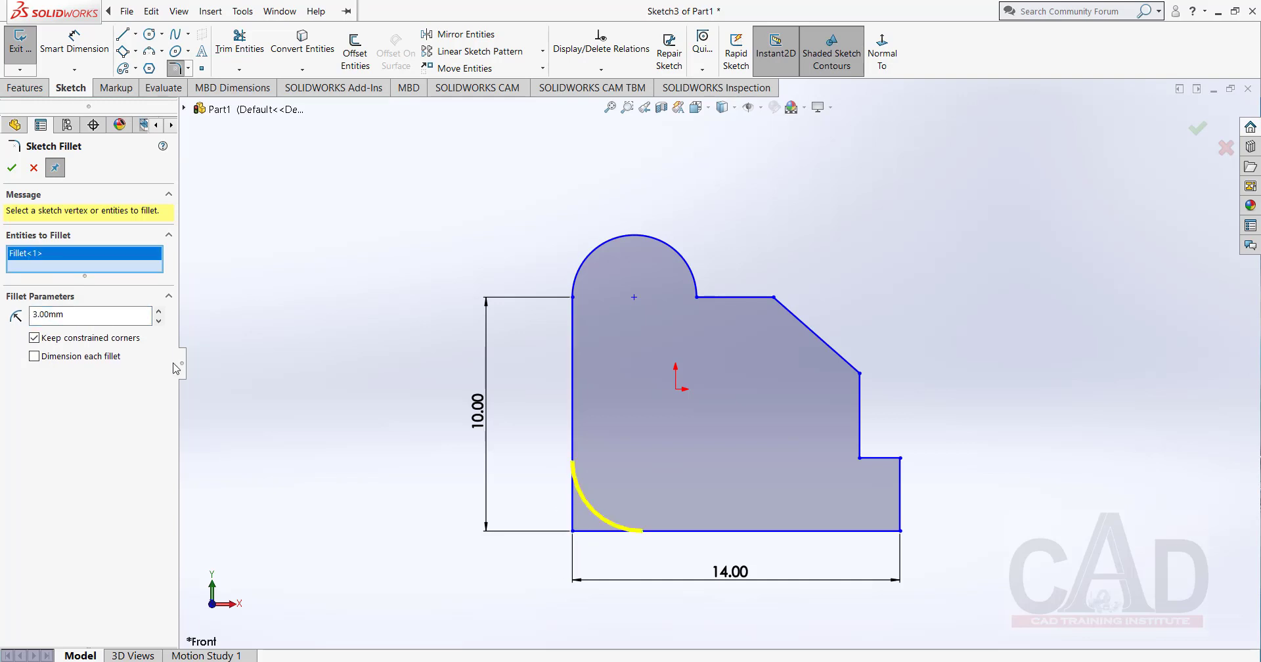
{"action": "left_click", "coordinate": [12, 168]}
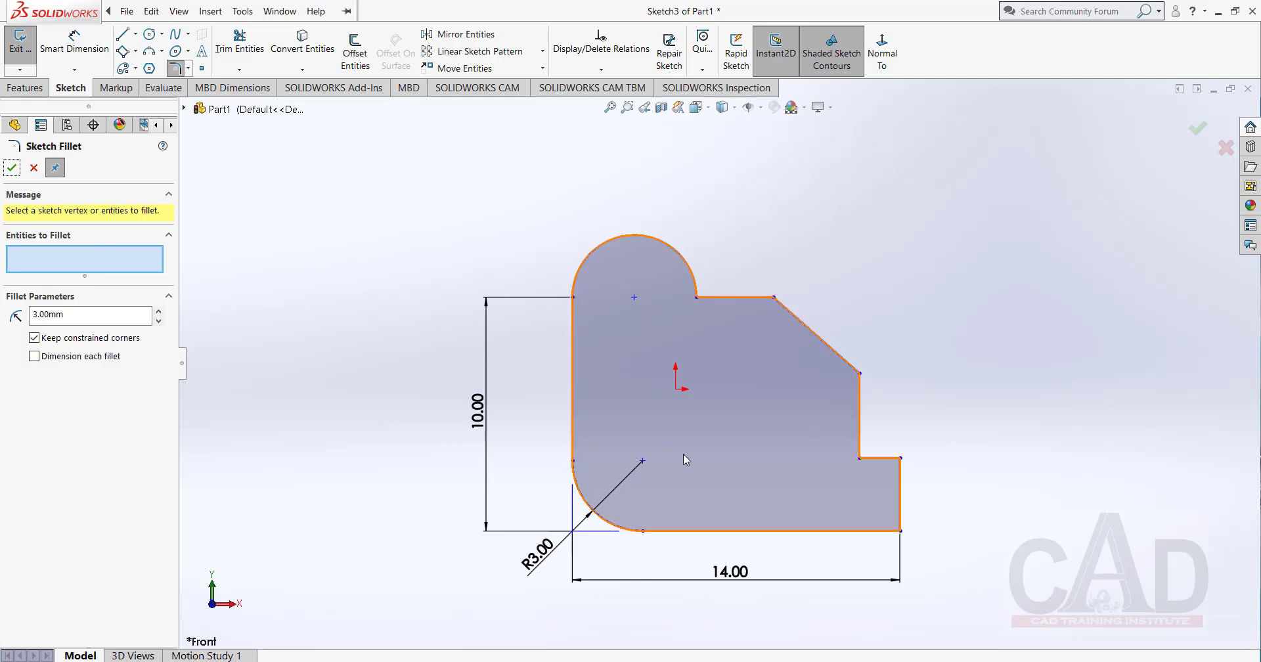
Draw a circle about 2.6 mm in diameter centred on the fillet arc's centre point.
{"action": "left_click", "coordinate": [150, 33]}
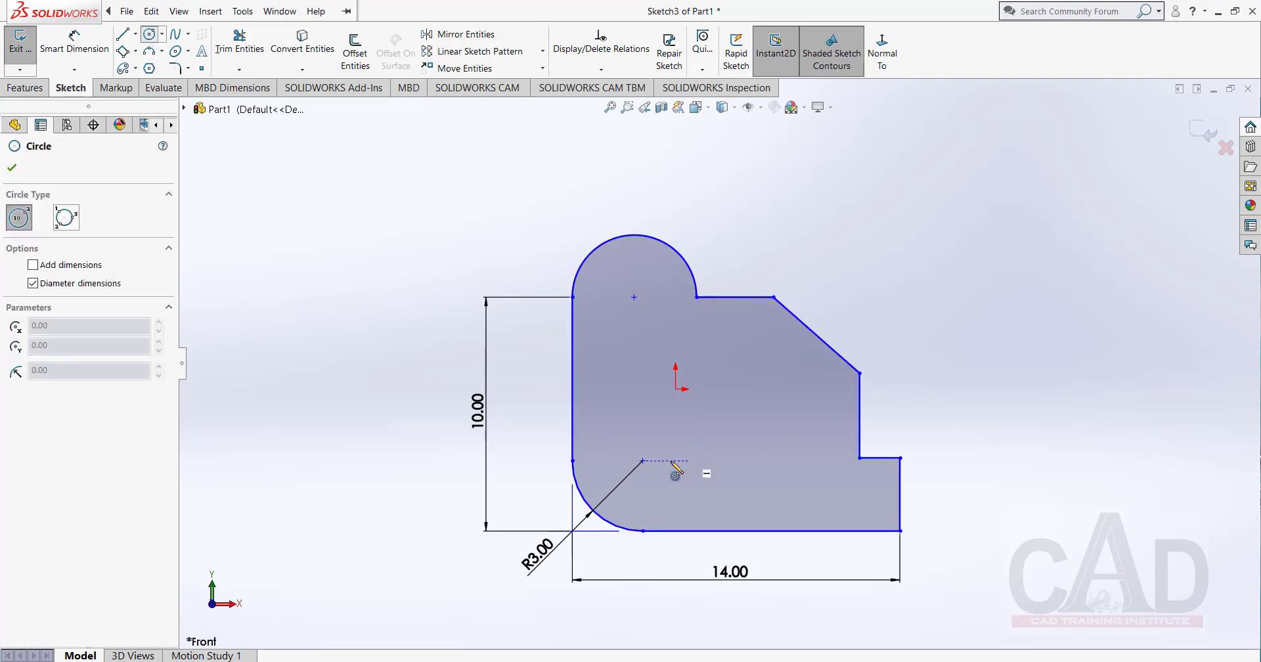
{"action": "left_click", "coordinate": [642, 461]}
{"action": "left_click", "coordinate": [652, 491]}
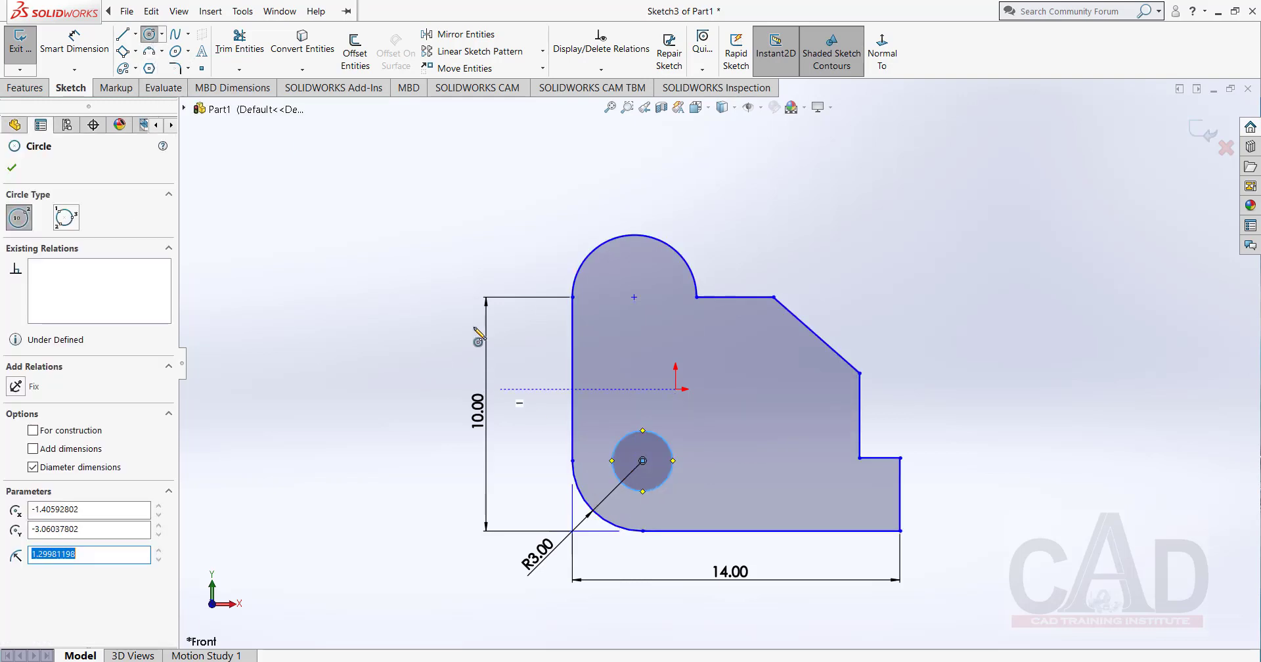
{"action": "right_click", "coordinate": [403, 263]}
{"action": "left_click", "coordinate": [440, 264]}
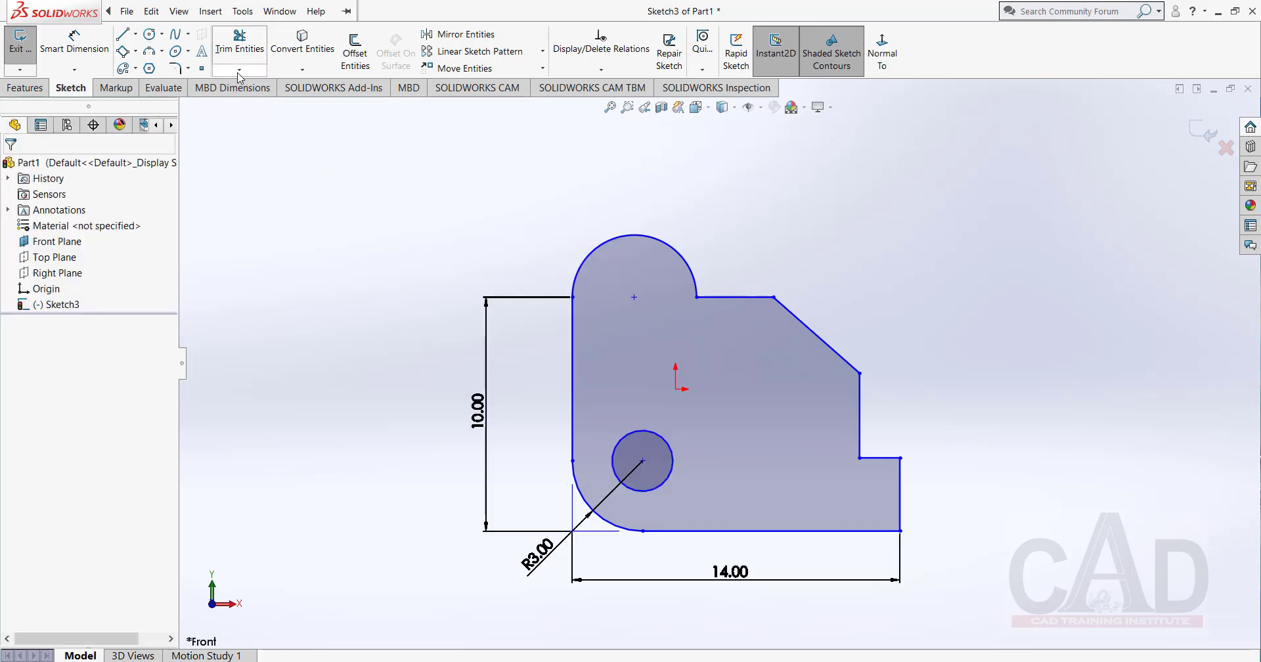
Dimension the circle's diameter with Smart Dimension, entering the value as 1.6*2 mm, and leave the dimension tool.
{"action": "left_click", "coordinate": [74, 42]}
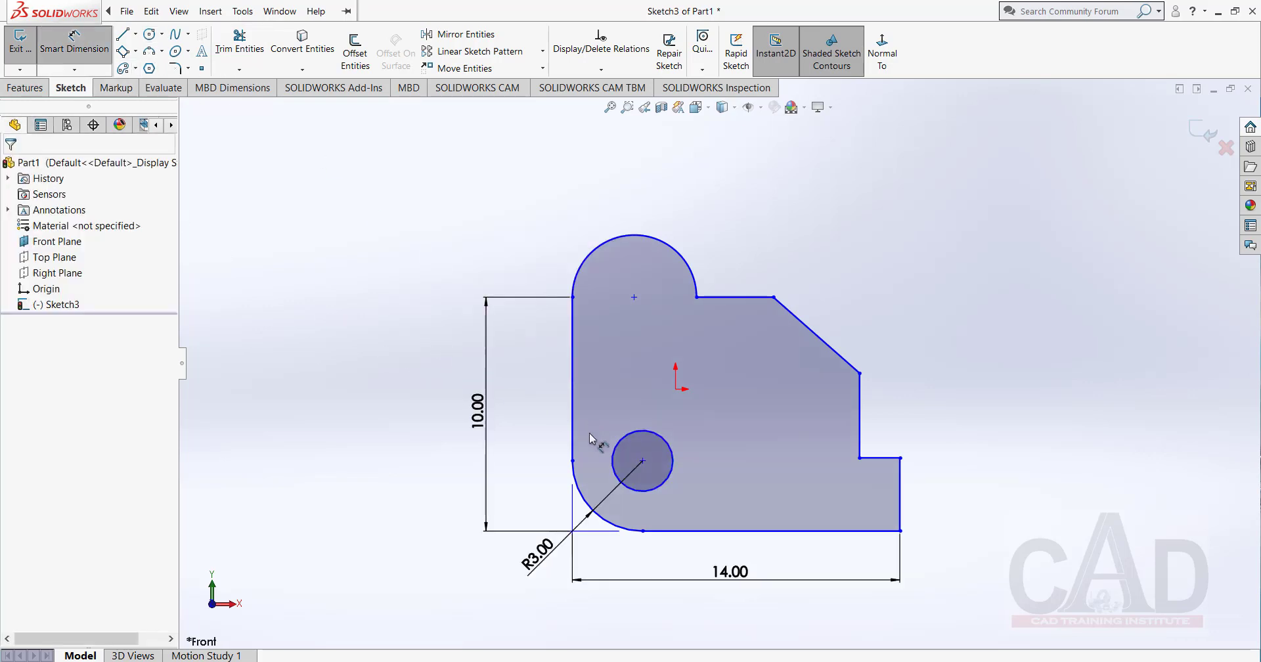
{"action": "left_click", "coordinate": [653, 489]}
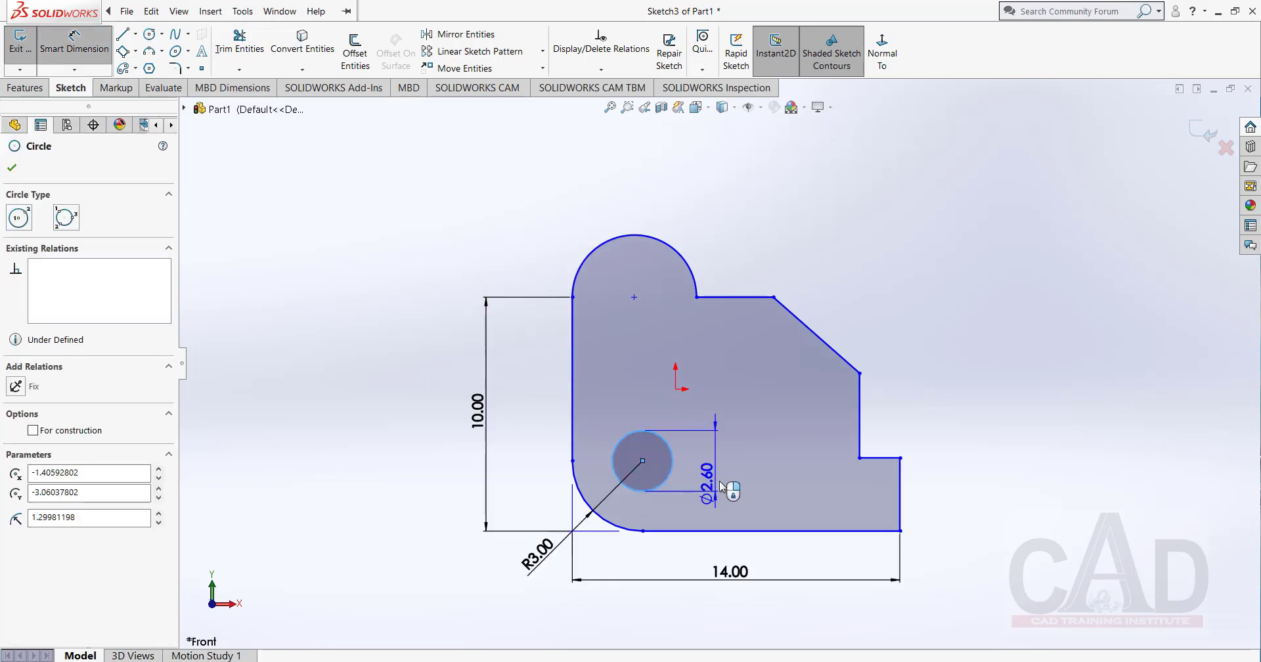
{"action": "left_click", "coordinate": [725, 471]}
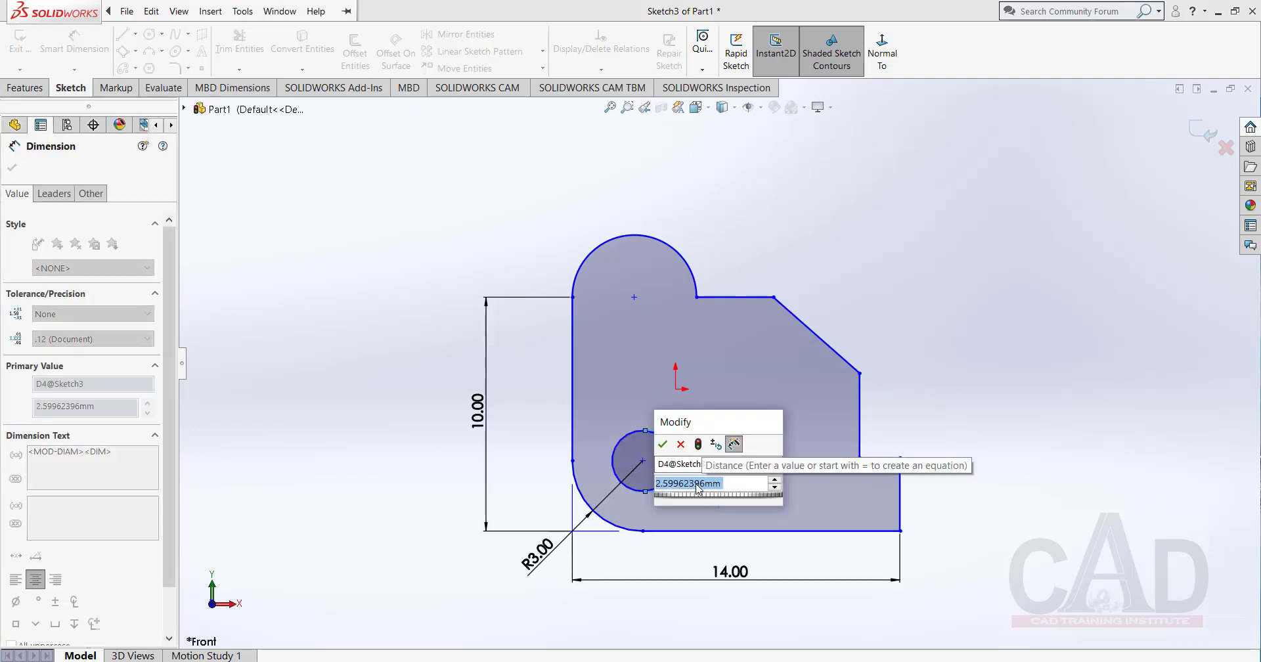
{"action": "left_click_drag", "start_coordinate": [171, 460], "coordinate": [148, 591]}
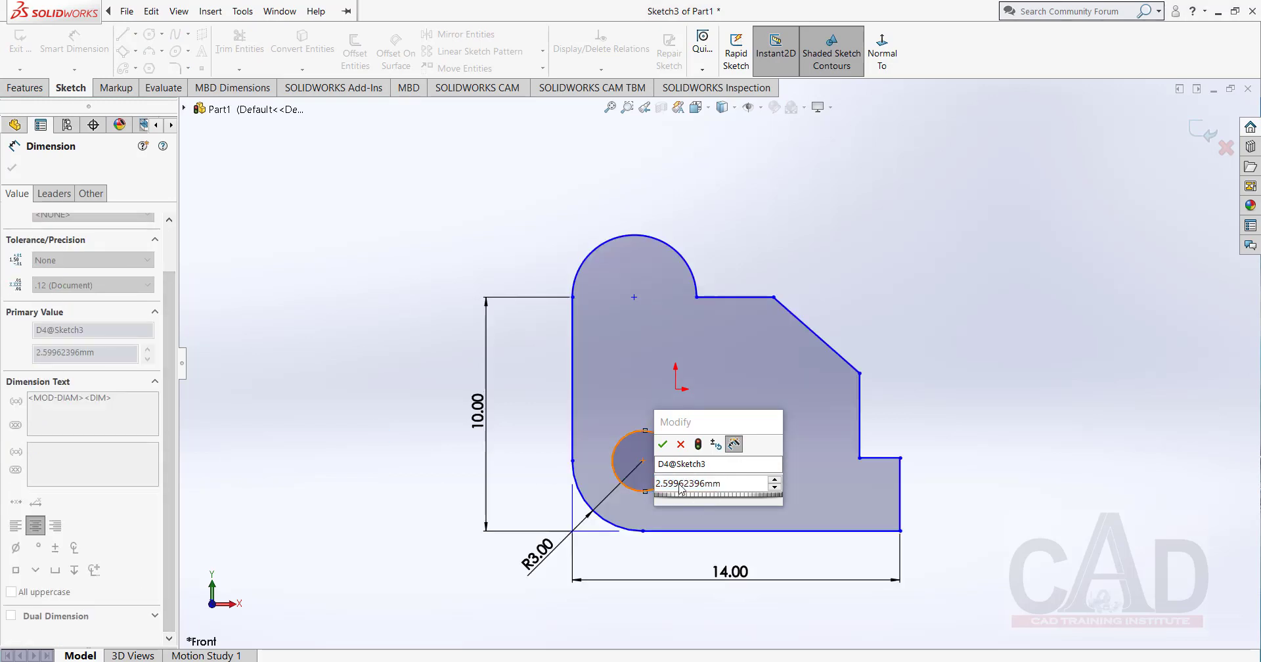
{"action": "left_click", "coordinate": [729, 488]}
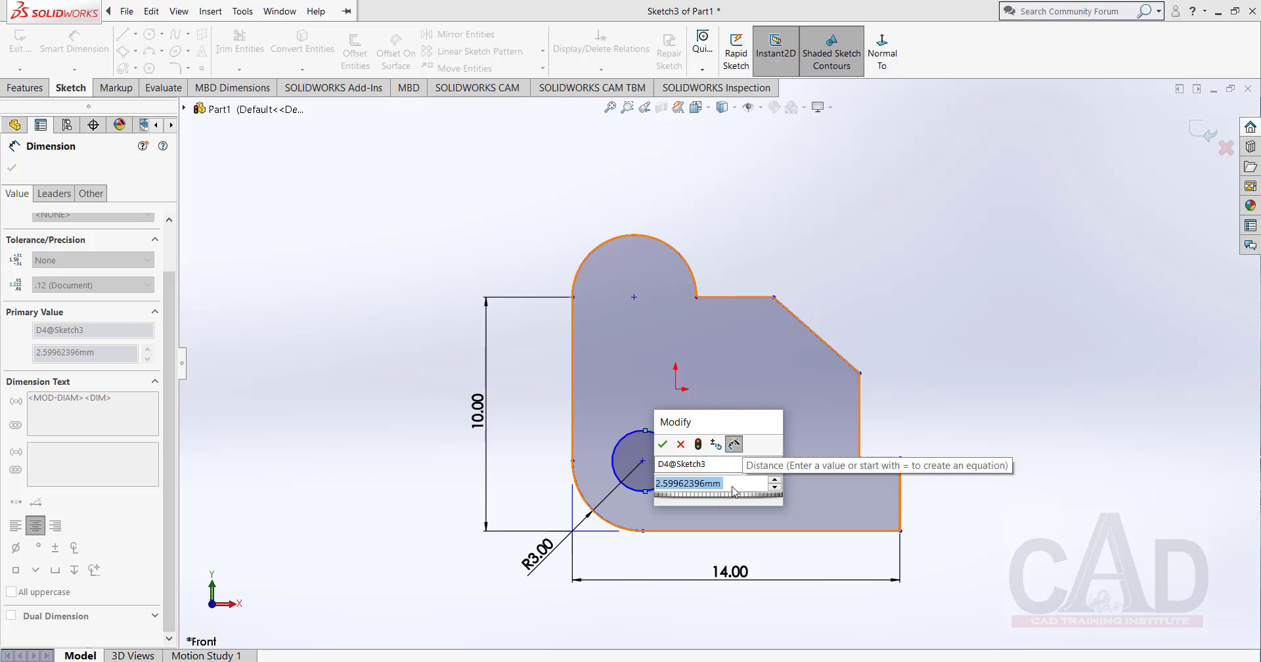
{"action": "type", "text": "1"}
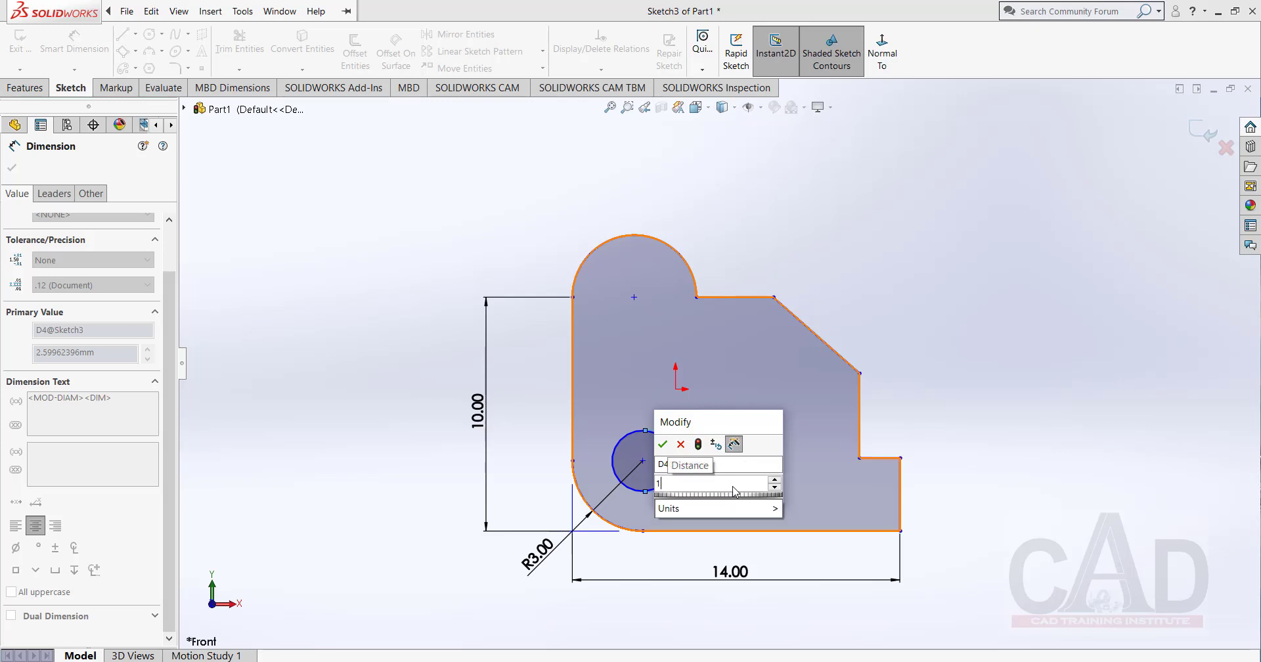
{"action": "type", "text": ".6"}
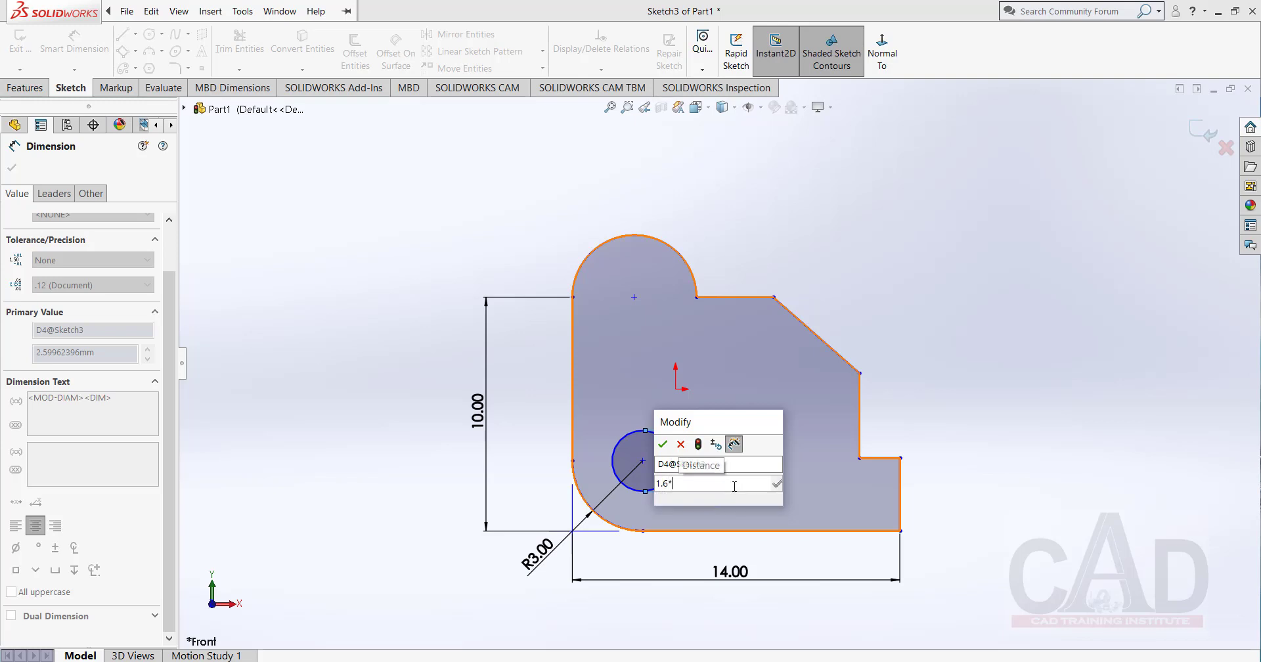
{"action": "type", "text": "*2"}
{"action": "left_click", "coordinate": [671, 515]}
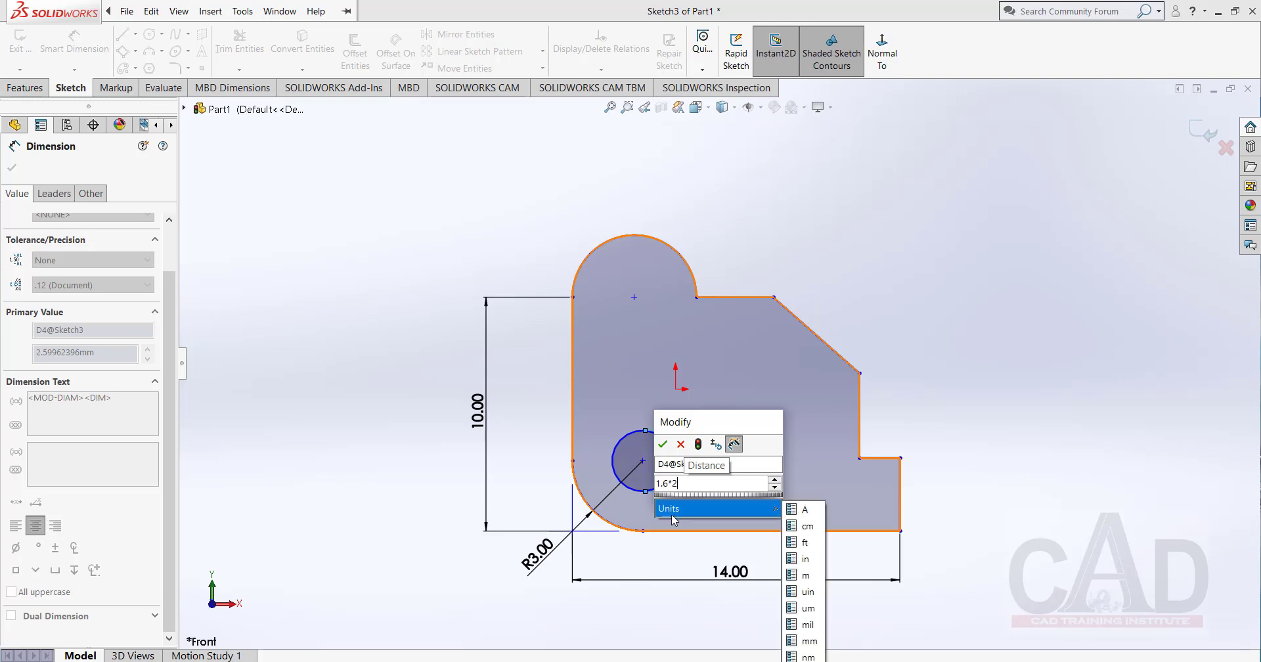
{"action": "key", "text": "Return"}
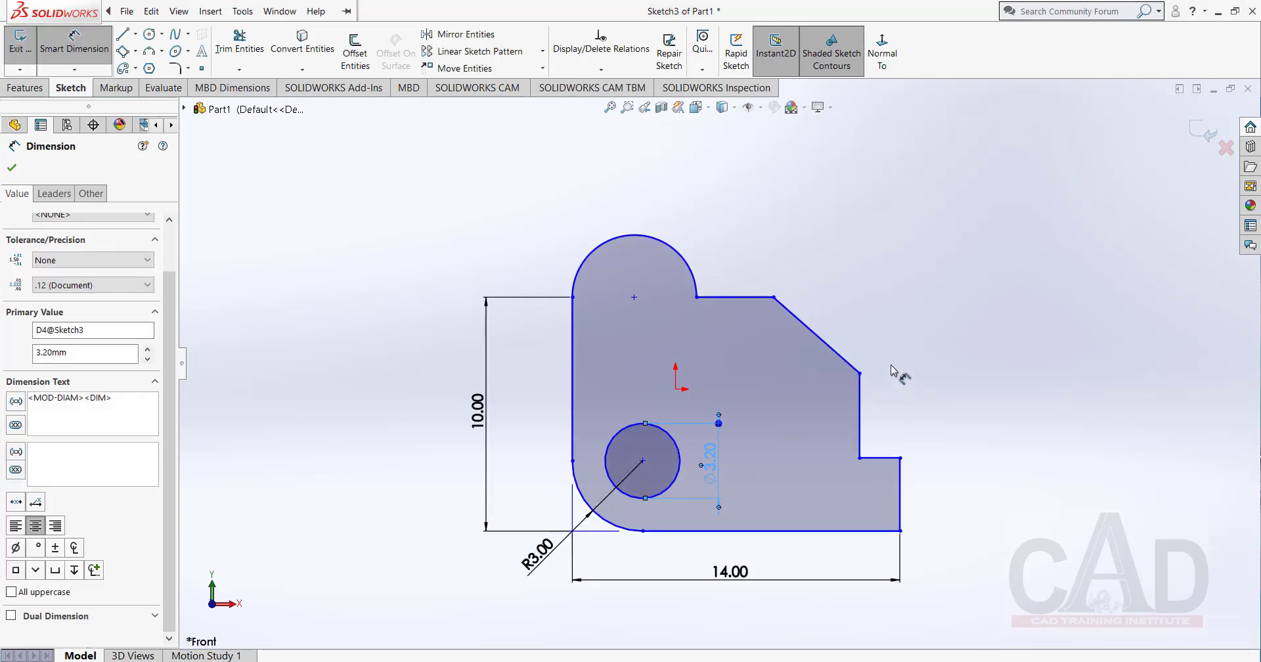
{"action": "left_click", "coordinate": [910, 337]}
{"action": "right_click", "coordinate": [909, 301]}
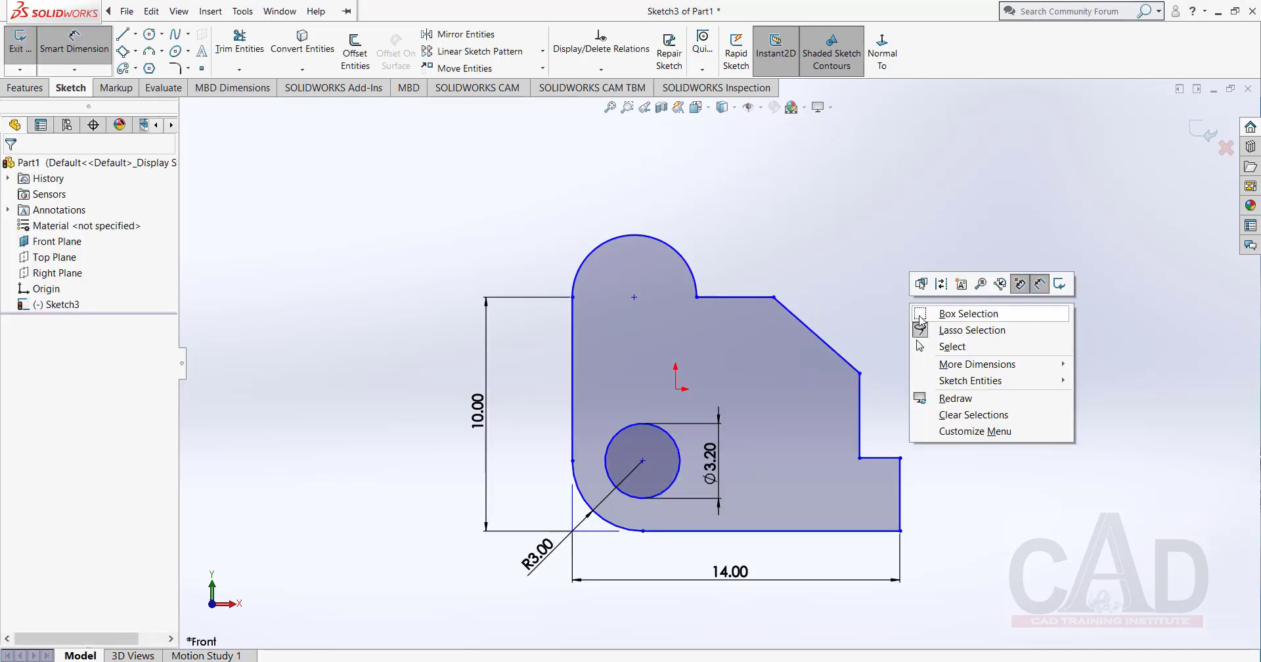
{"action": "left_click", "coordinate": [949, 346]}
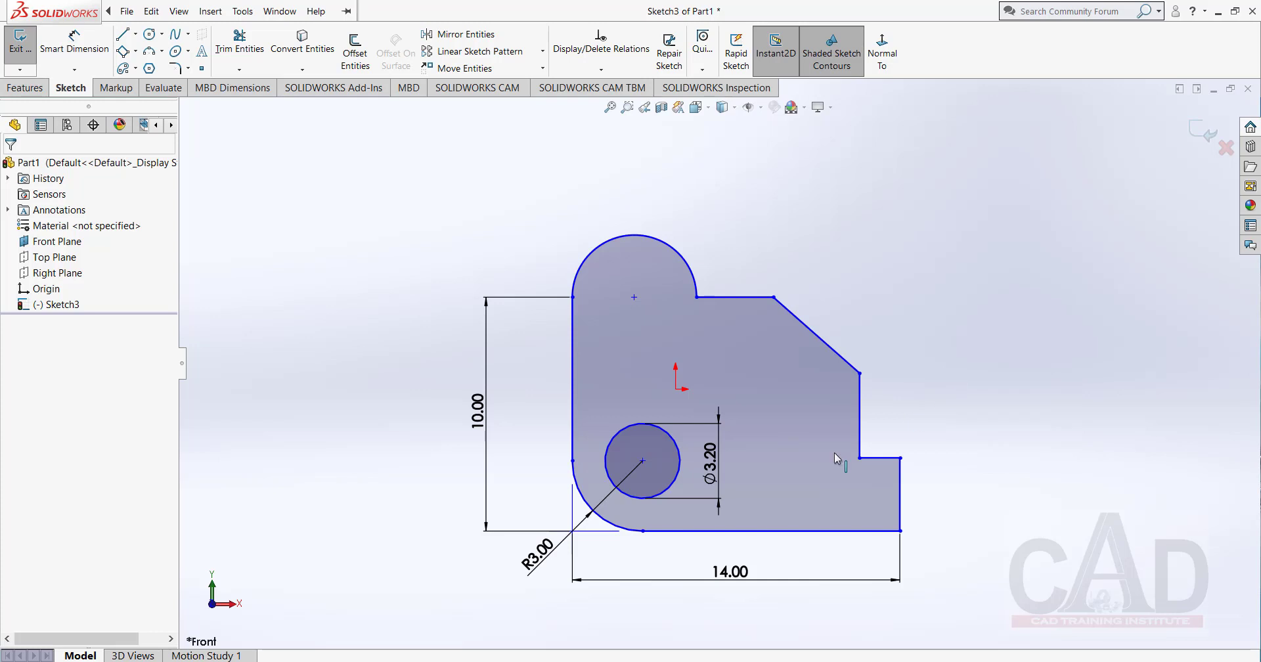
Turn on Display Annotations for the part's Annotations folder and check that the option is enabled.
{"action": "double_click", "coordinate": [717, 476]}
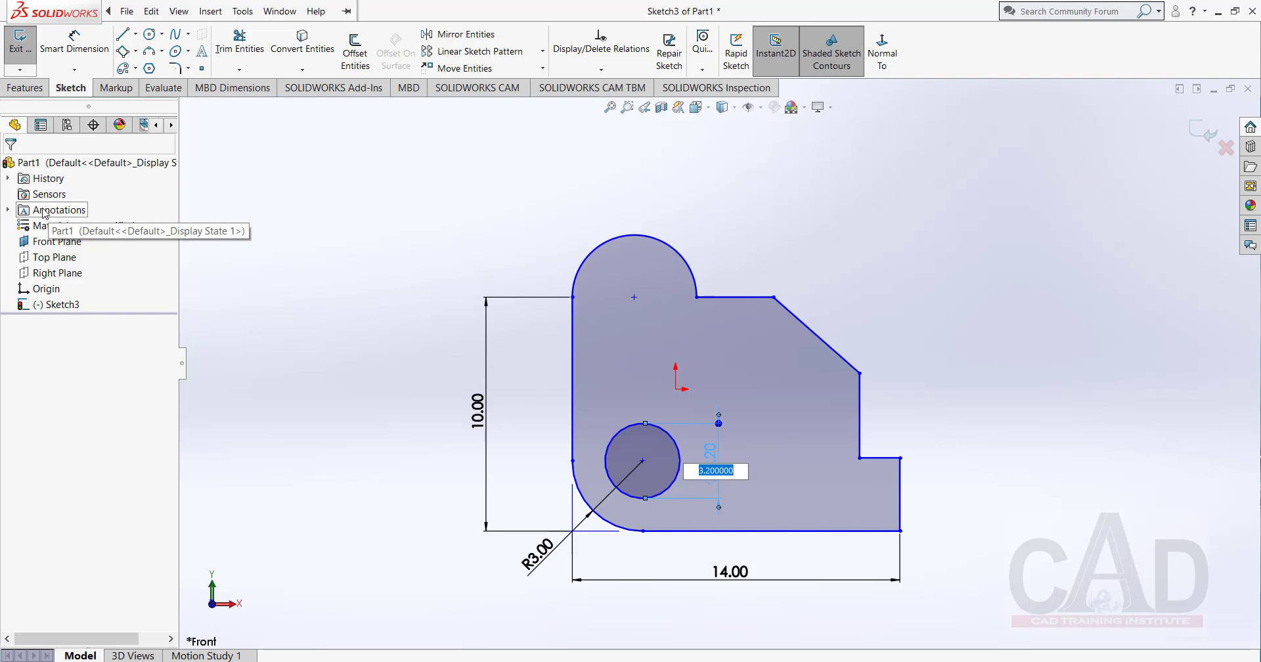
{"action": "left_click", "coordinate": [8, 210]}
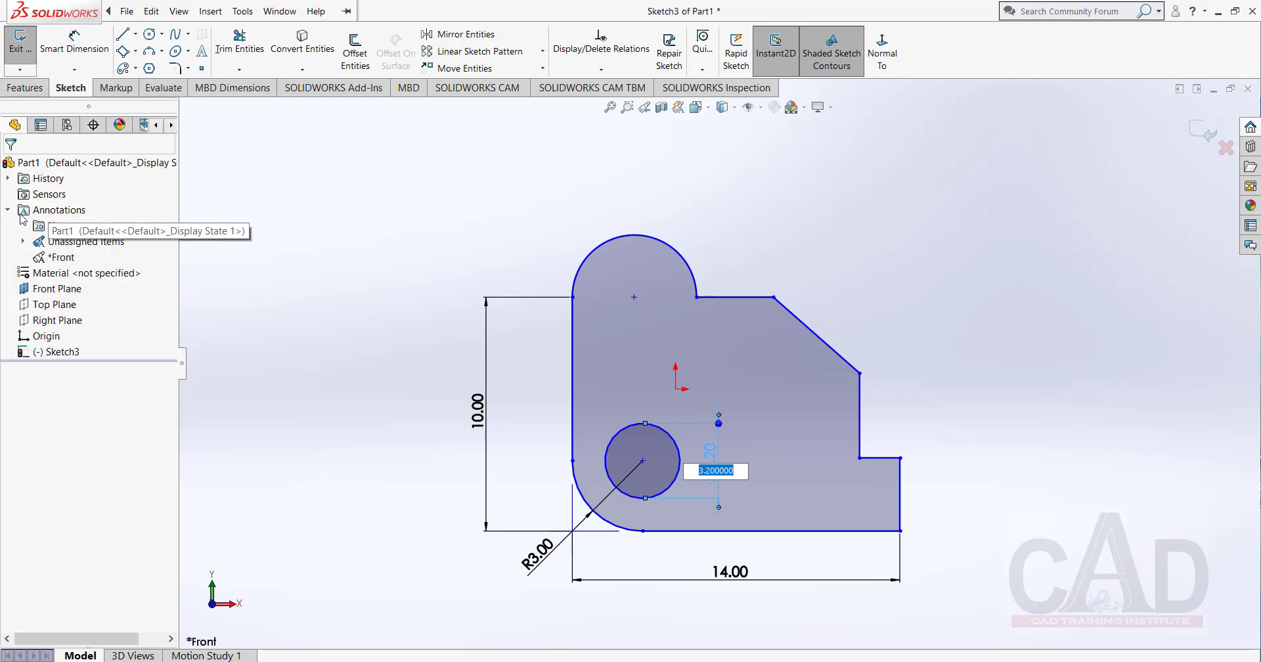
{"action": "right_click", "coordinate": [67, 214]}
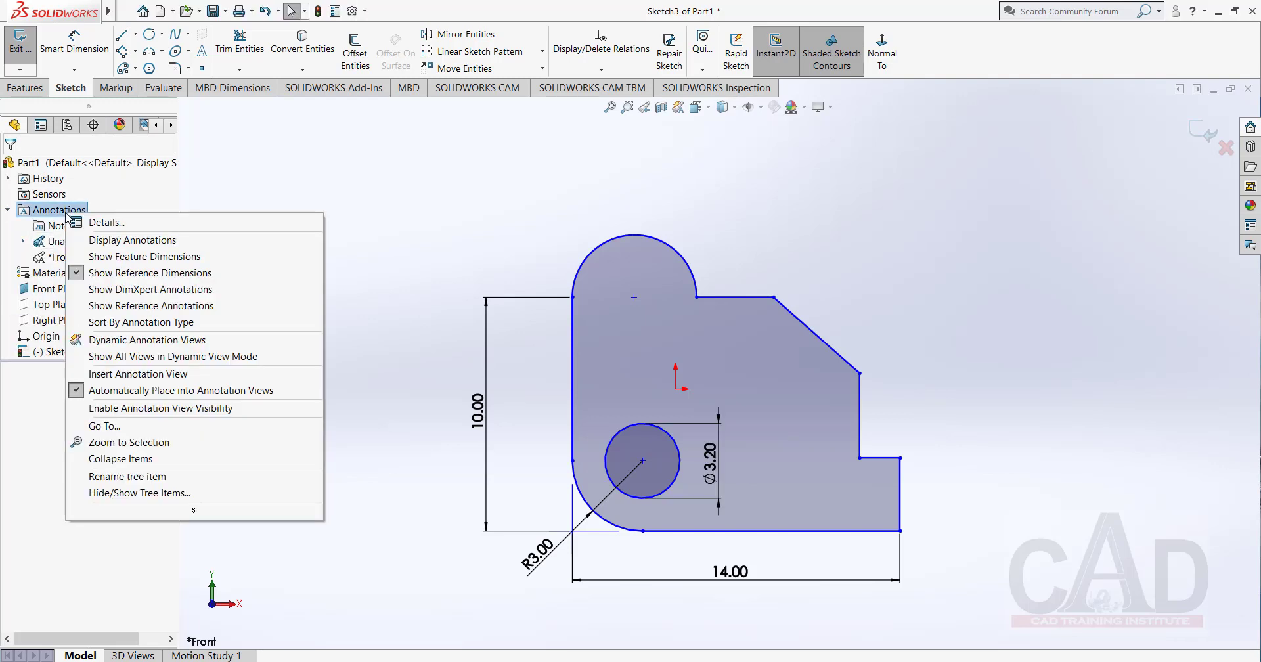
{"action": "left_click", "coordinate": [125, 240]}
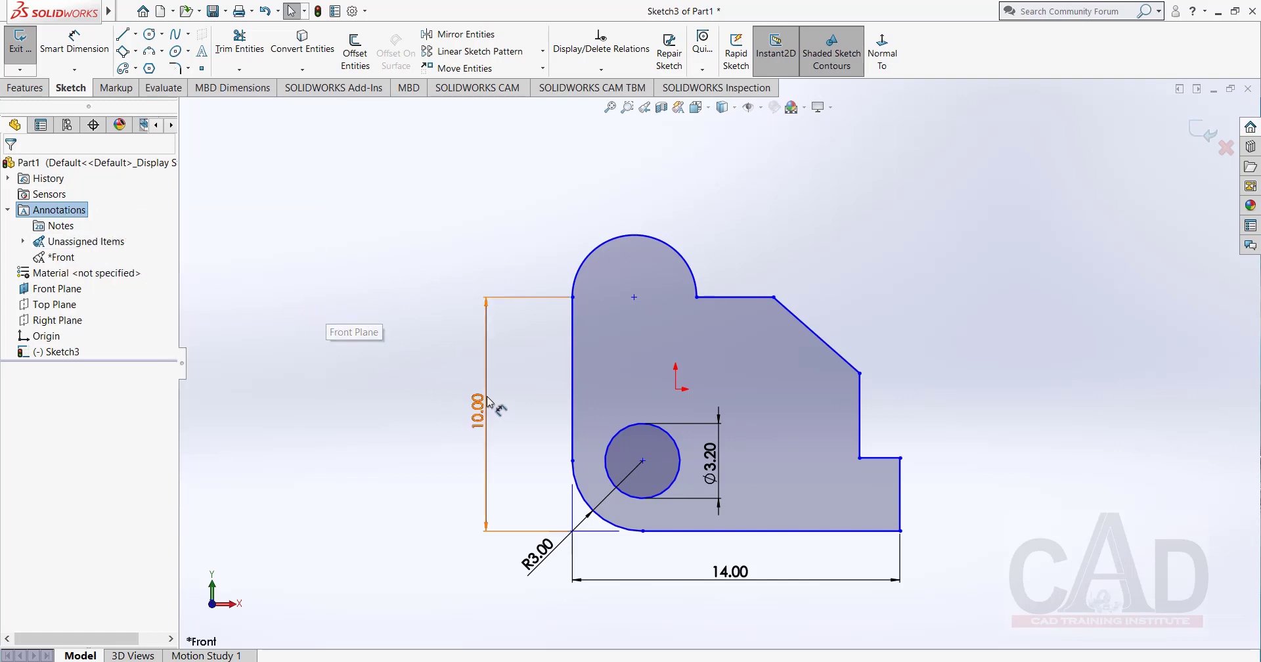
{"action": "right_click", "coordinate": [61, 215]}
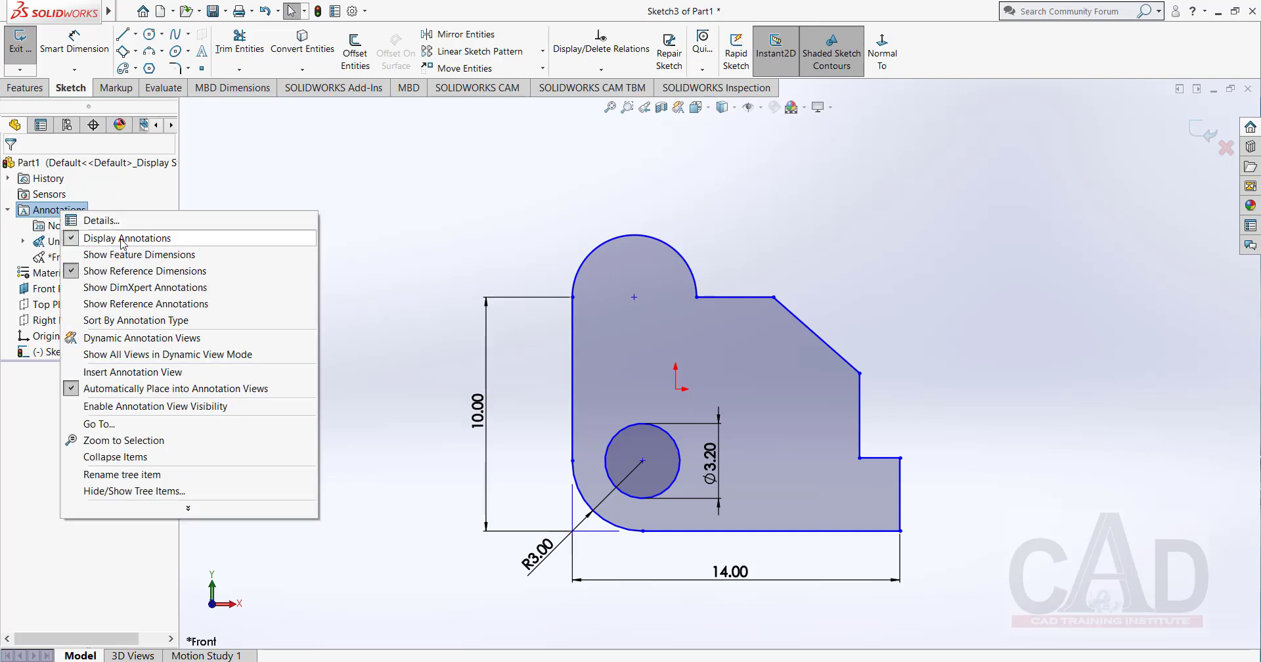
{"action": "left_click", "coordinate": [372, 157]}
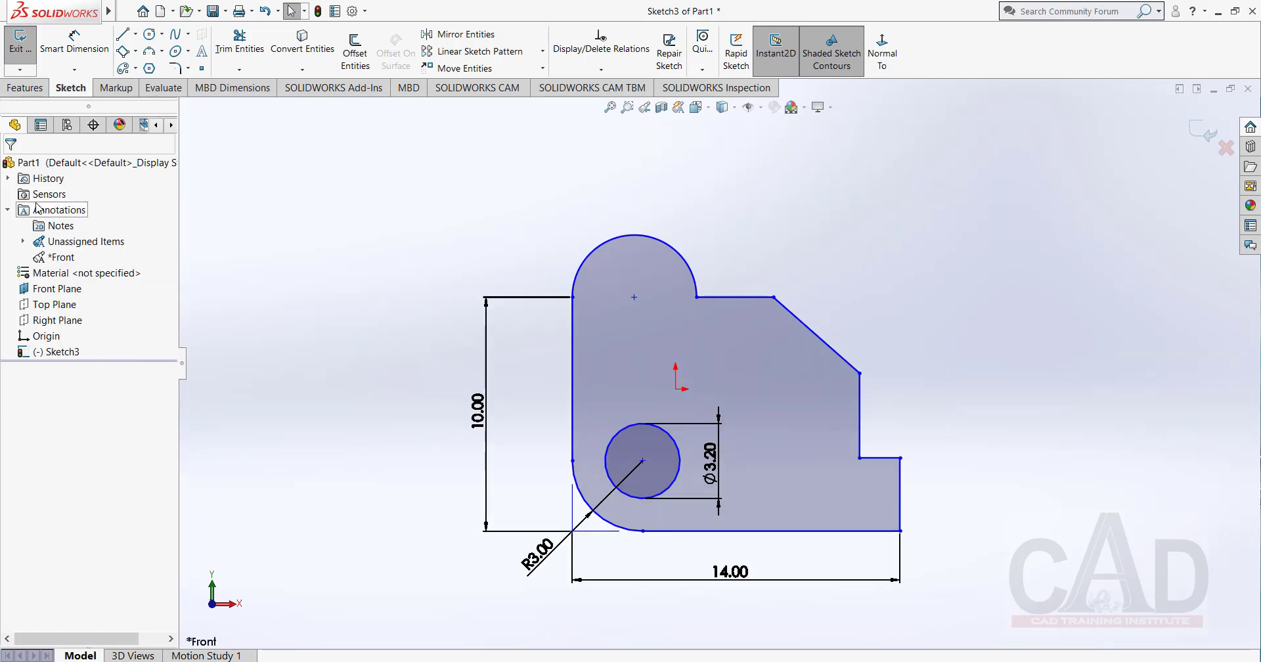
{"action": "left_click", "coordinate": [67, 126]}
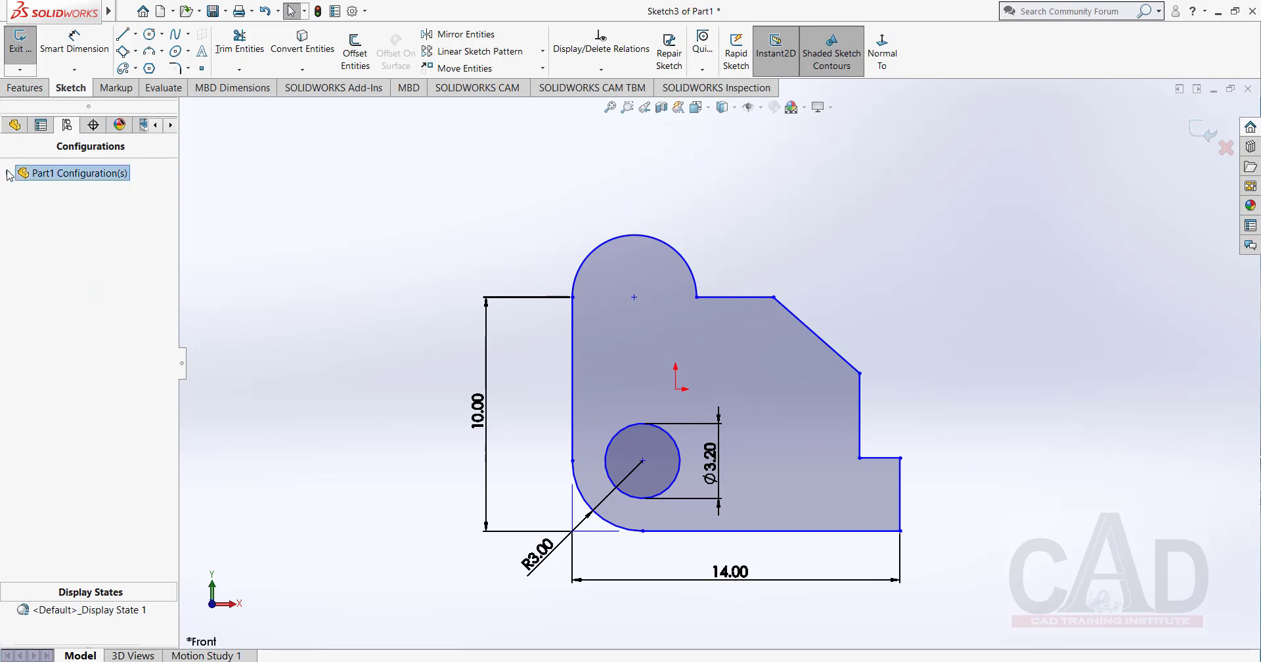
{"action": "left_click", "coordinate": [41, 127]}
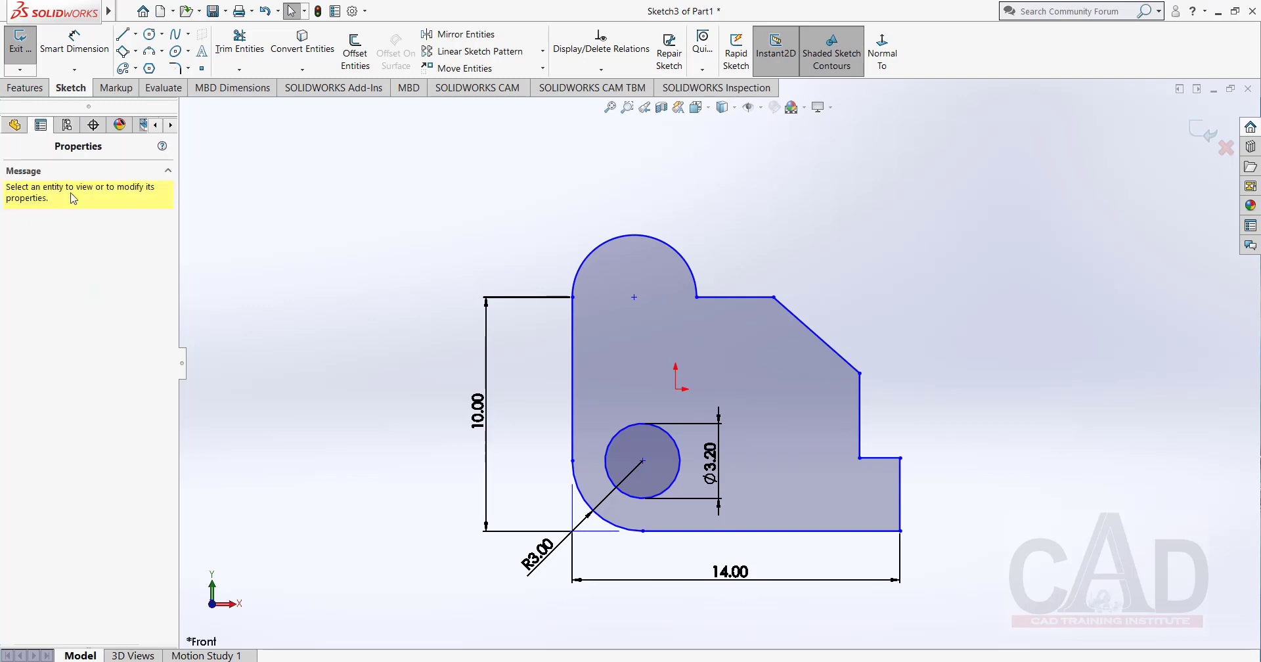
{"action": "left_click", "coordinate": [15, 124]}
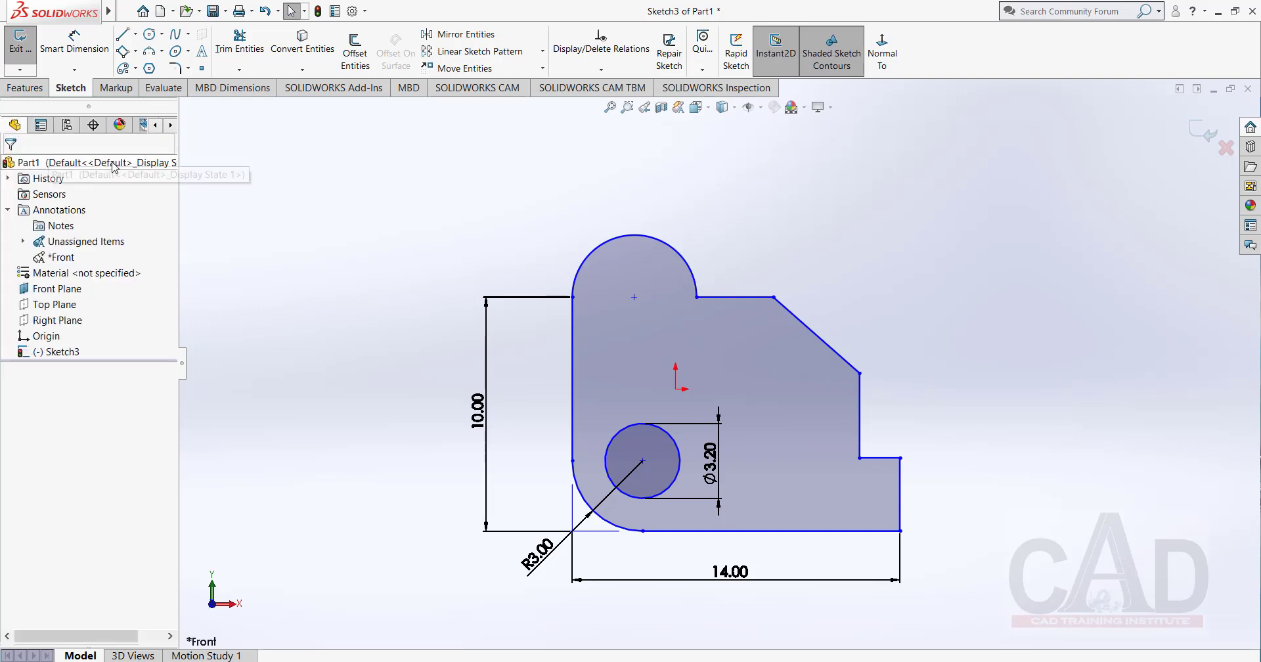
{"action": "left_click", "coordinate": [94, 126]}
{"action": "left_click", "coordinate": [15, 125]}
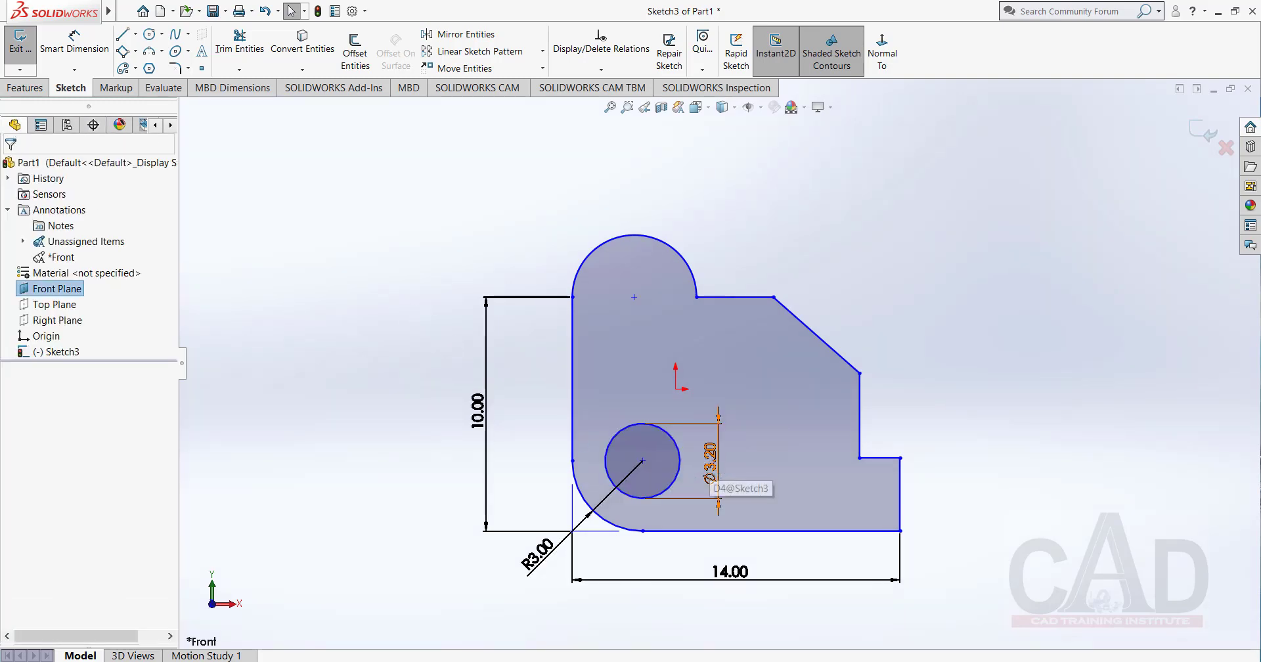
{"action": "double_click", "coordinate": [710, 465]}
{"action": "key", "text": "Return"}
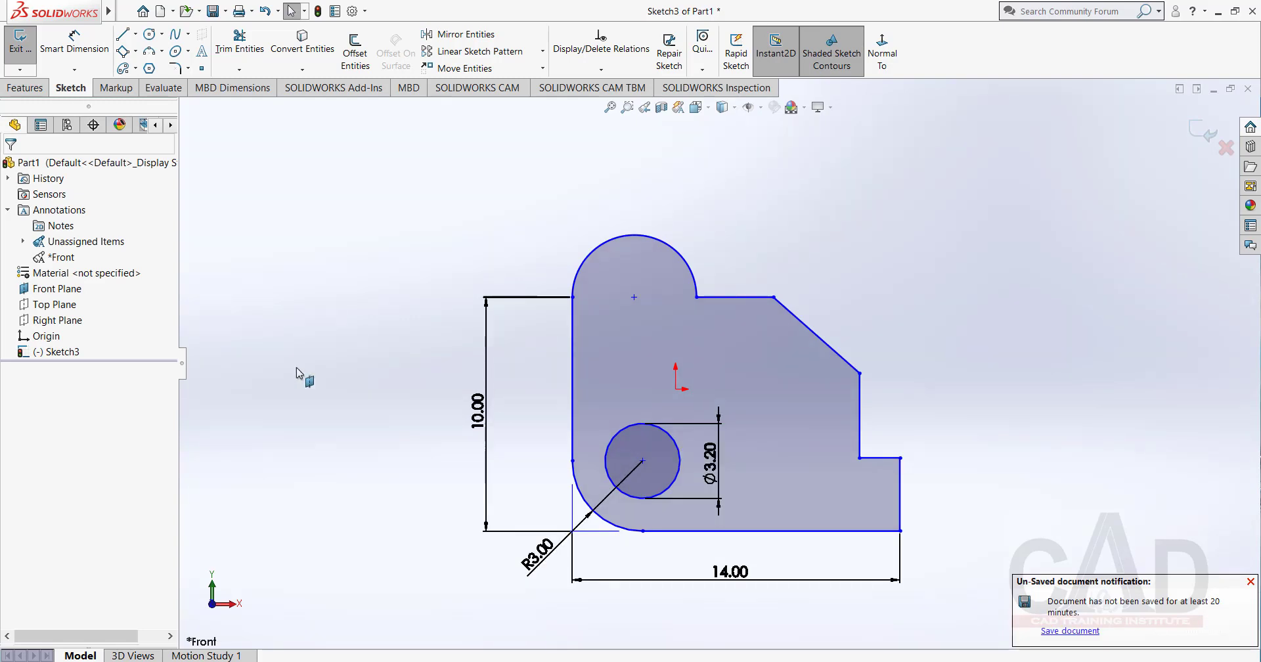
{"action": "right_click", "coordinate": [356, 222]}
{"action": "left_click", "coordinate": [750, 191]}
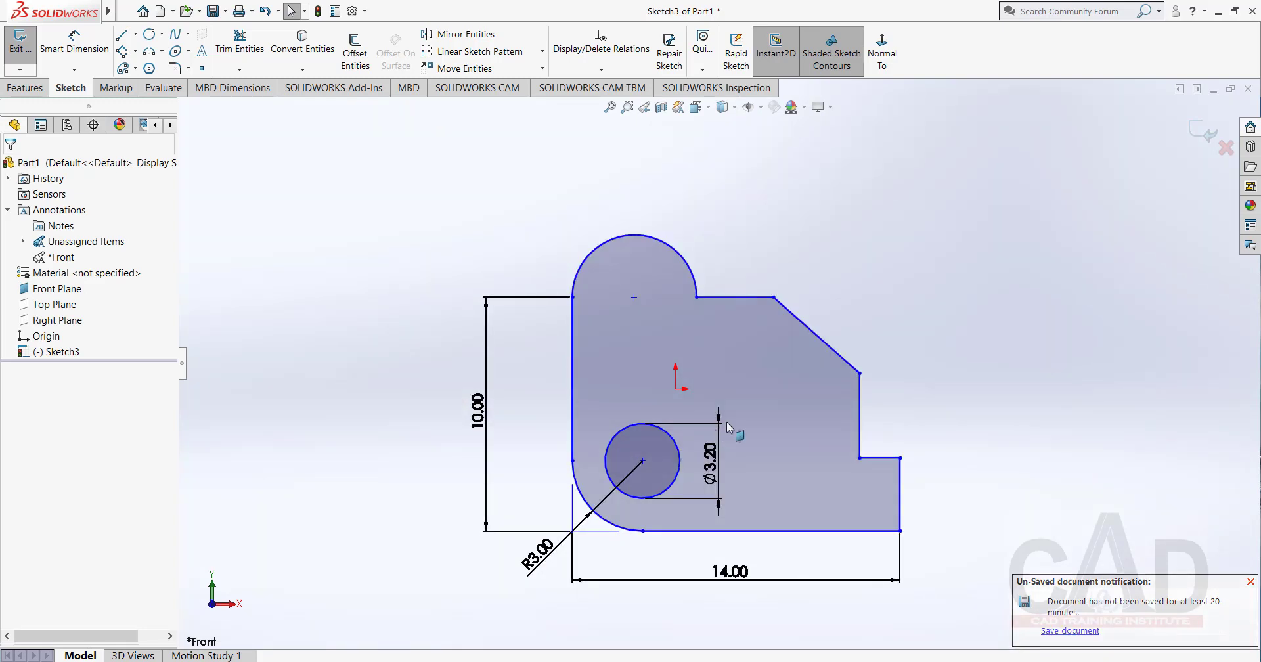
{"action": "right_click", "coordinate": [756, 221]}
{"action": "left_click", "coordinate": [756, 221]}
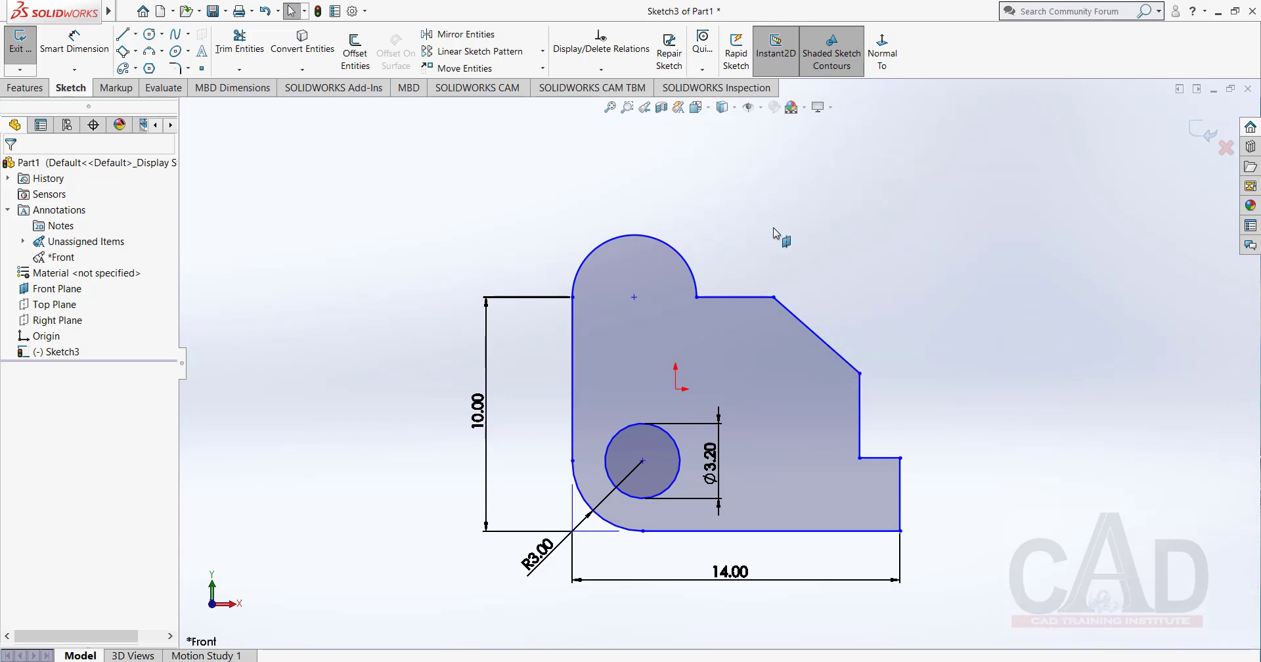
{"action": "left_click", "coordinate": [717, 466]}
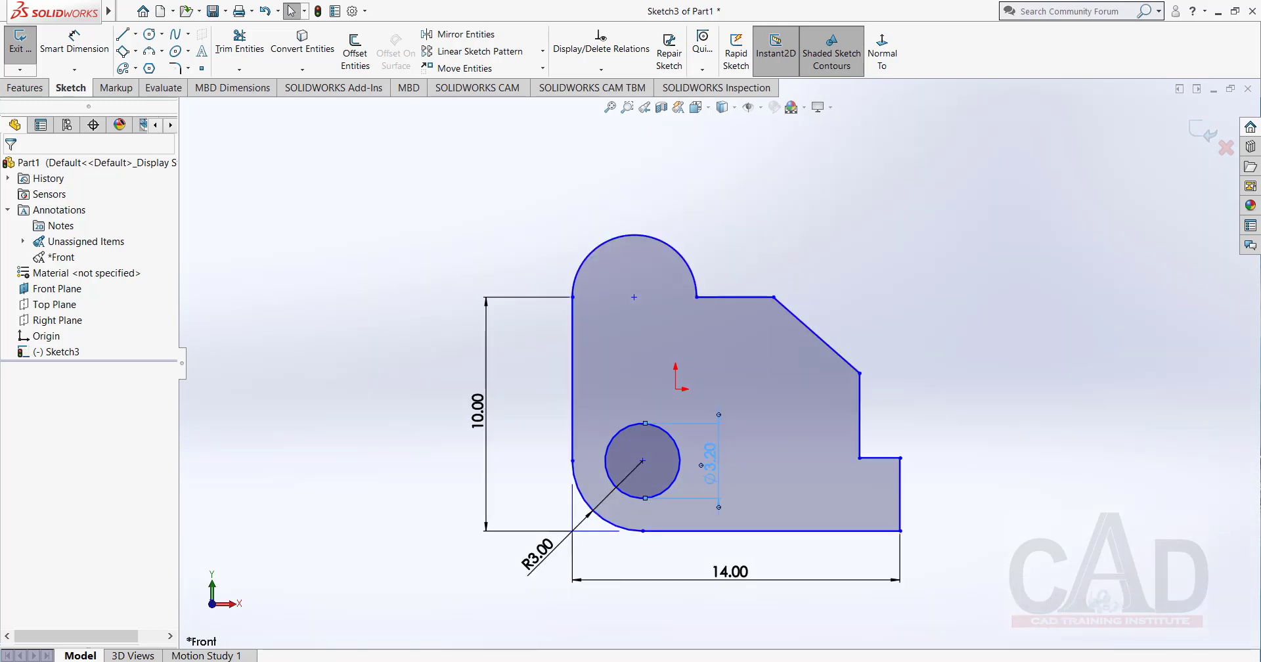
{"action": "left_click", "coordinate": [778, 357]}
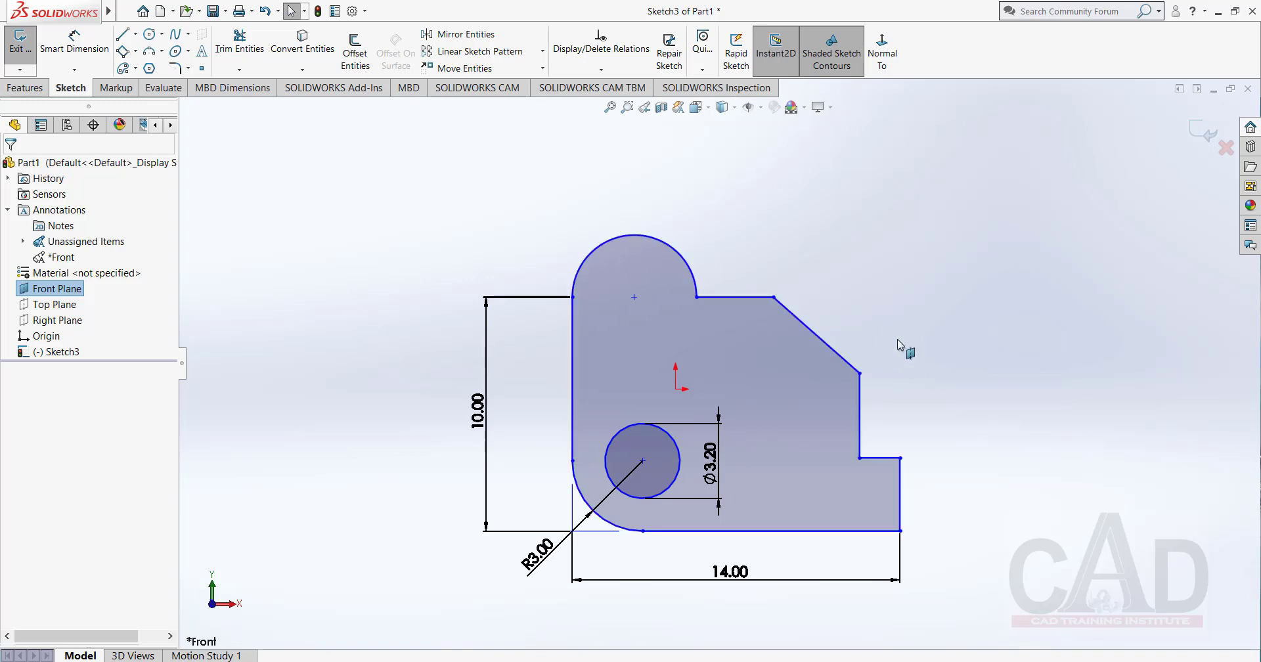
{"action": "right_click", "coordinate": [873, 220]}
{"action": "left_click", "coordinate": [764, 241]}
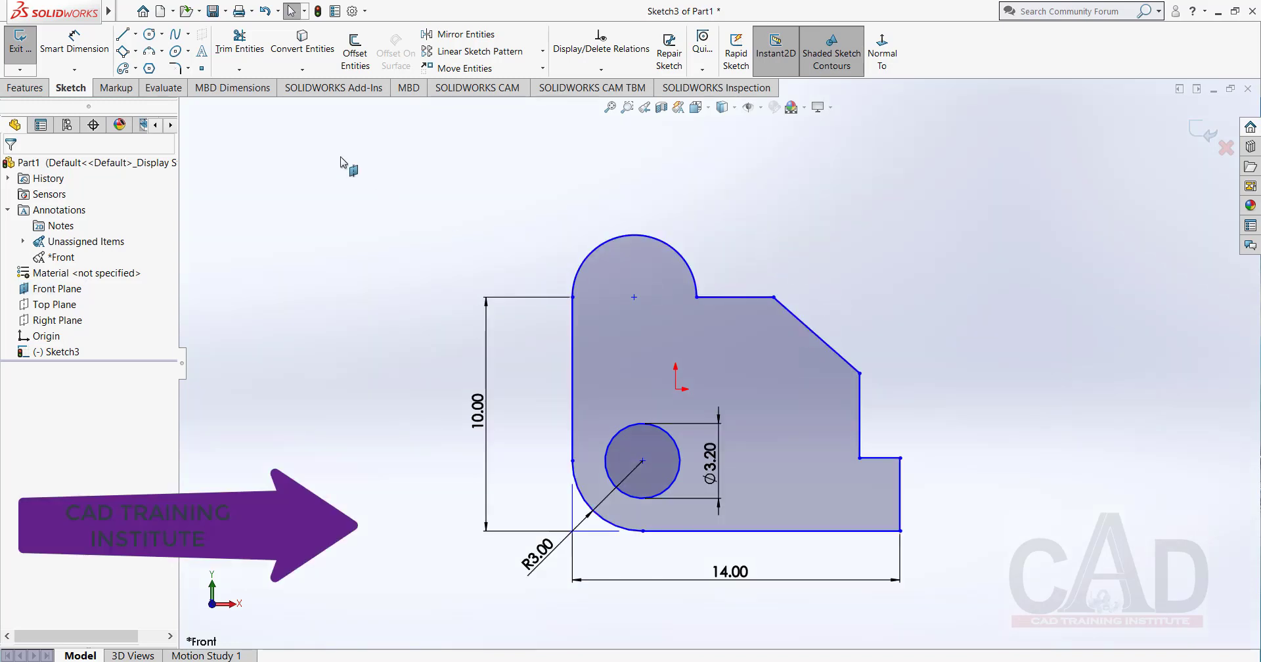
{"action": "left_click", "coordinate": [122, 34]}
{"action": "key", "text": "Escape"}
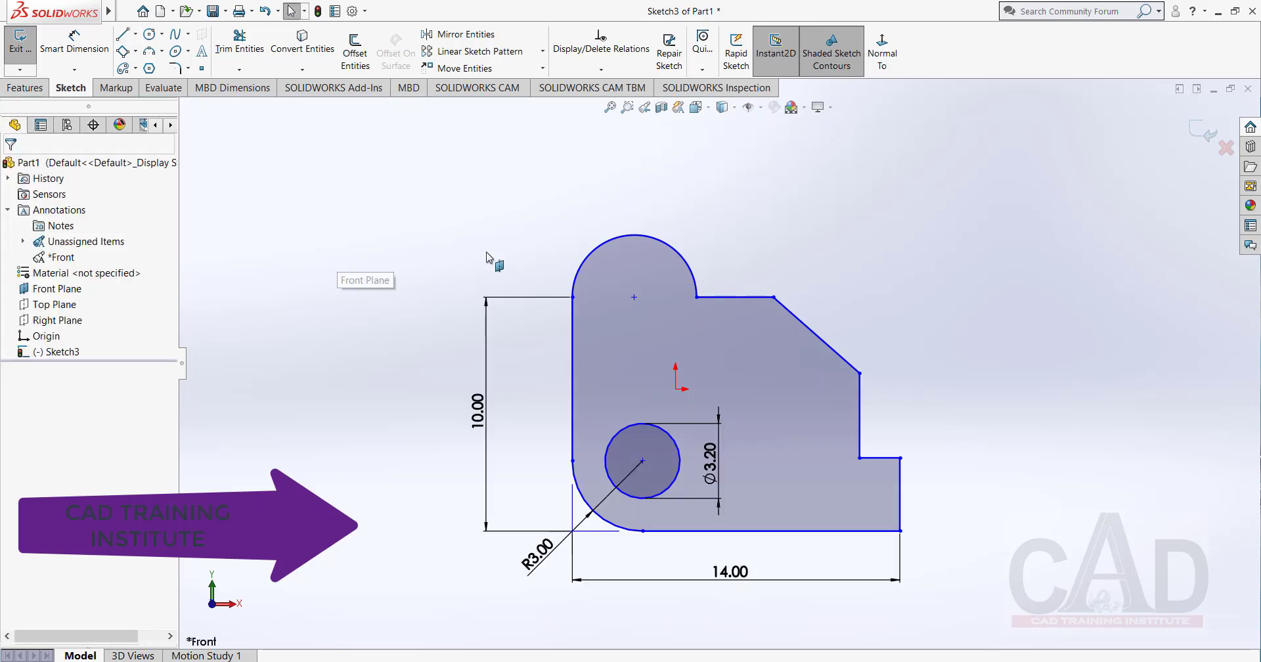
{"action": "right_click", "coordinate": [461, 274]}
{"action": "left_click", "coordinate": [445, 344]}
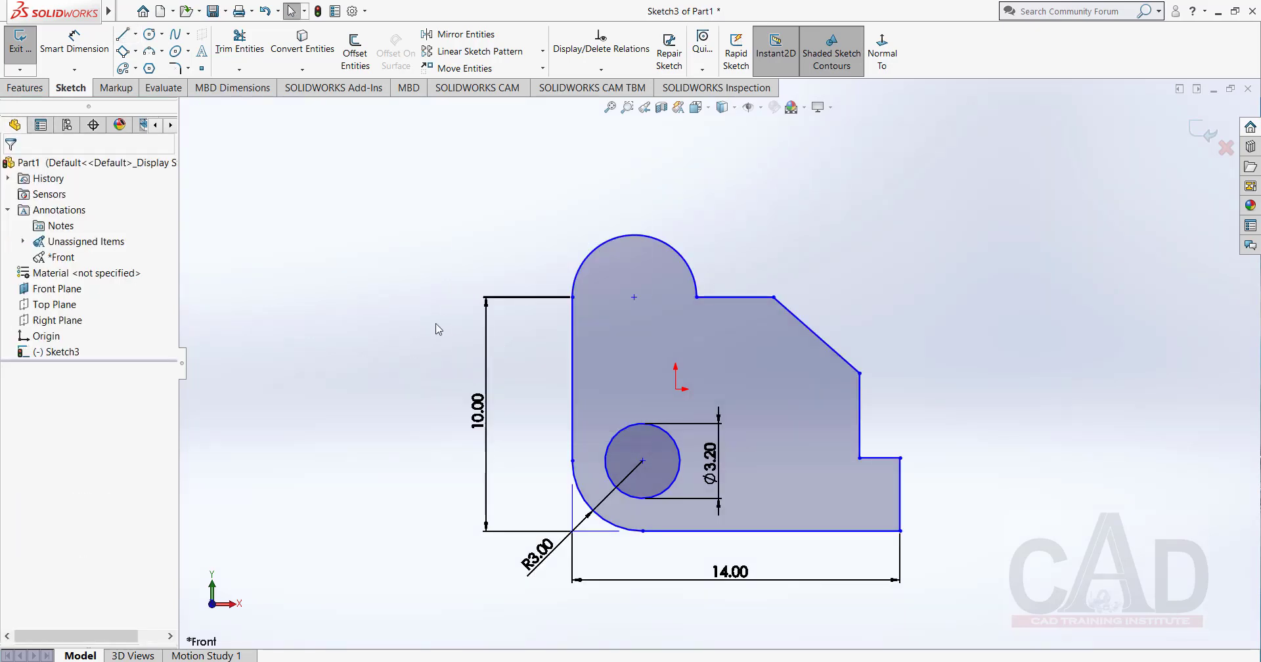
{"action": "left_click", "coordinate": [485, 353]}
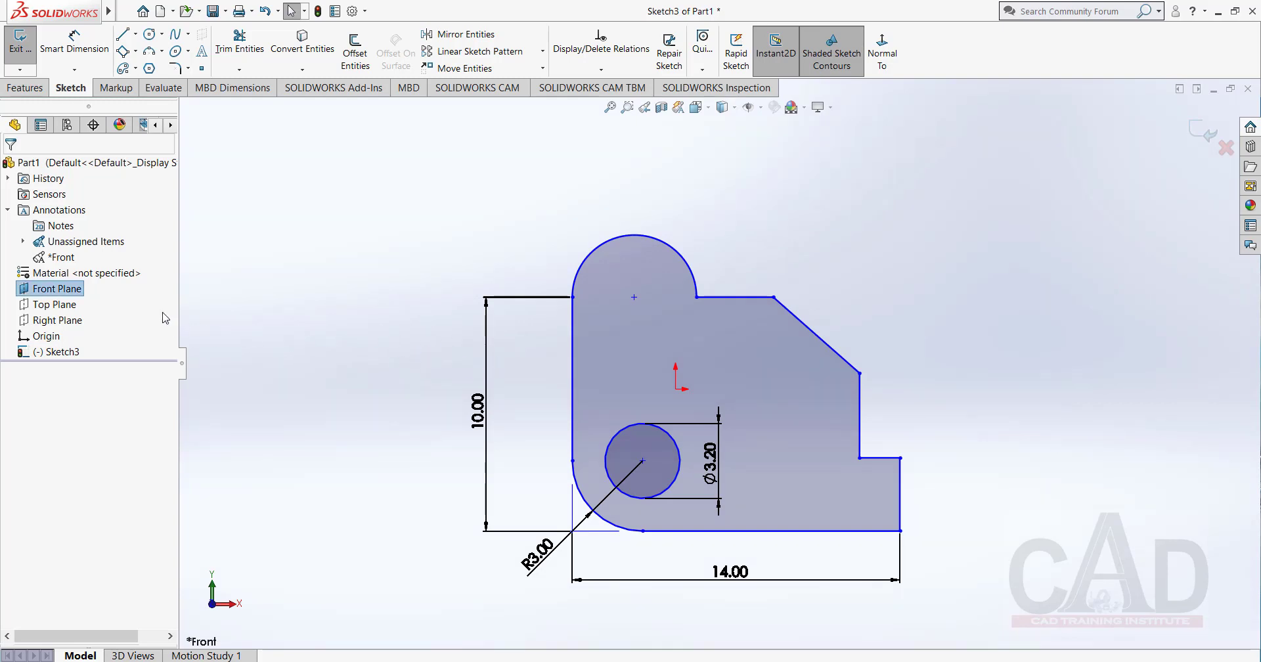
{"action": "right_click", "coordinate": [63, 295]}
{"action": "left_click", "coordinate": [94, 274]}
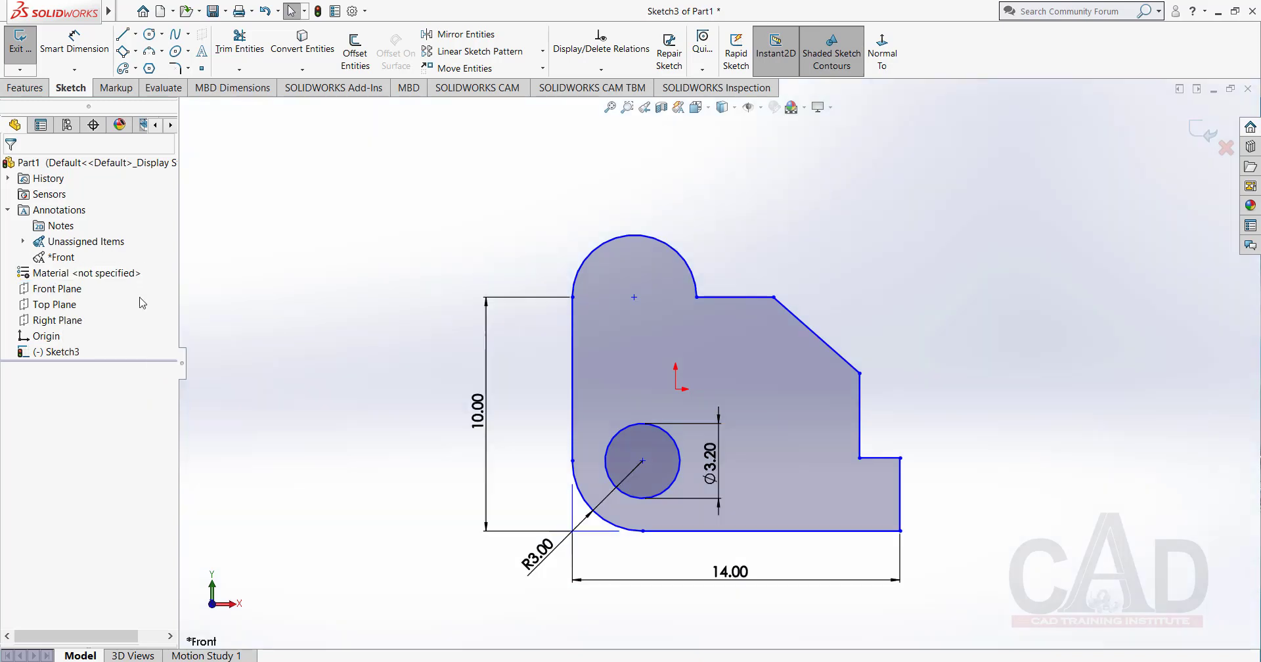
{"action": "left_click", "coordinate": [692, 429]}
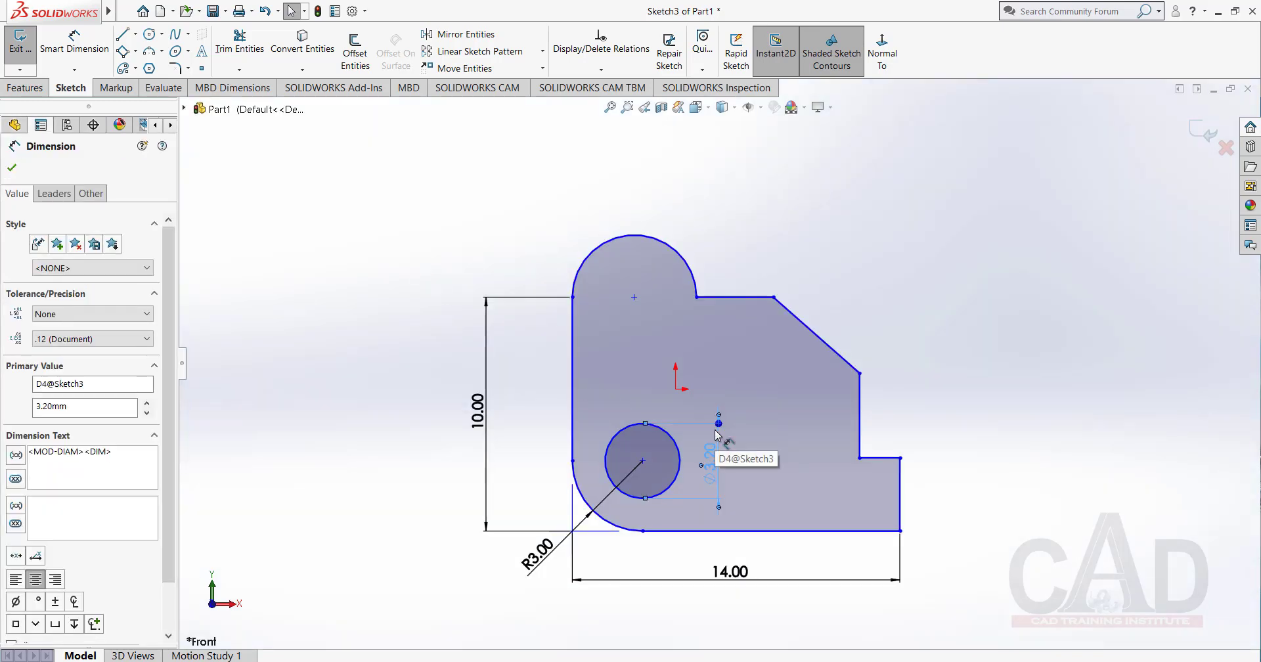
{"action": "left_click", "coordinate": [11, 168]}
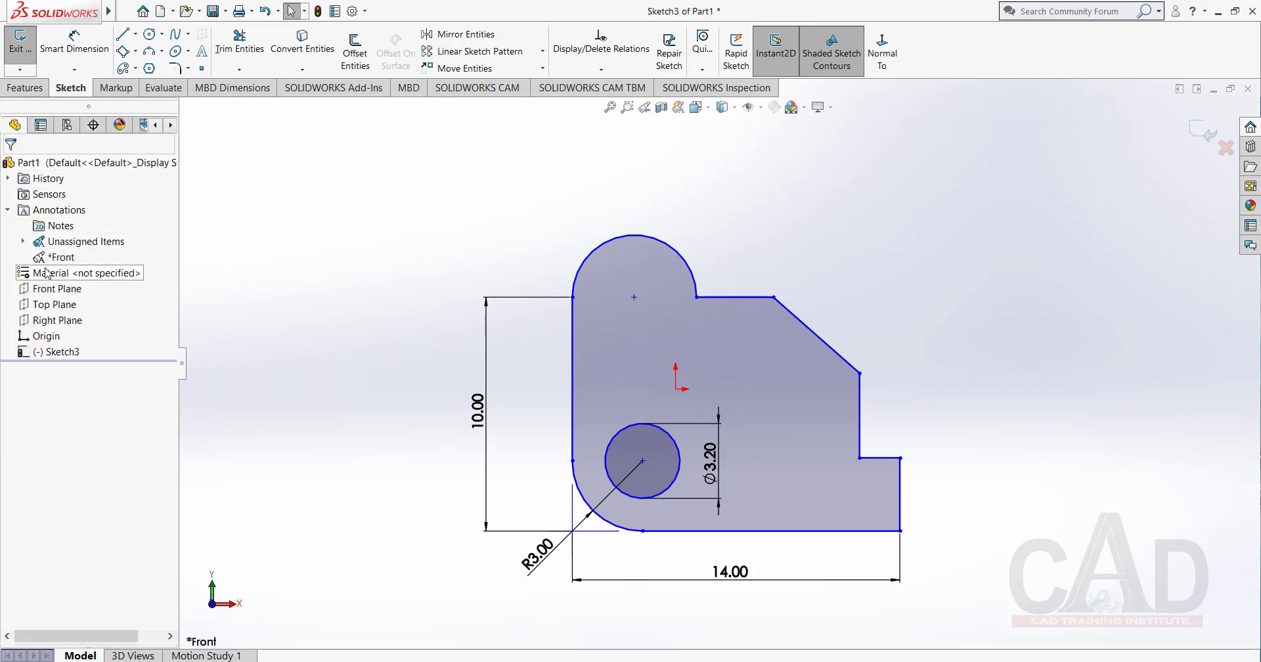
Collapse the Annotations folder and switch the hole's diameter dimension to the Radius leader display.
{"action": "left_click", "coordinate": [8, 210]}
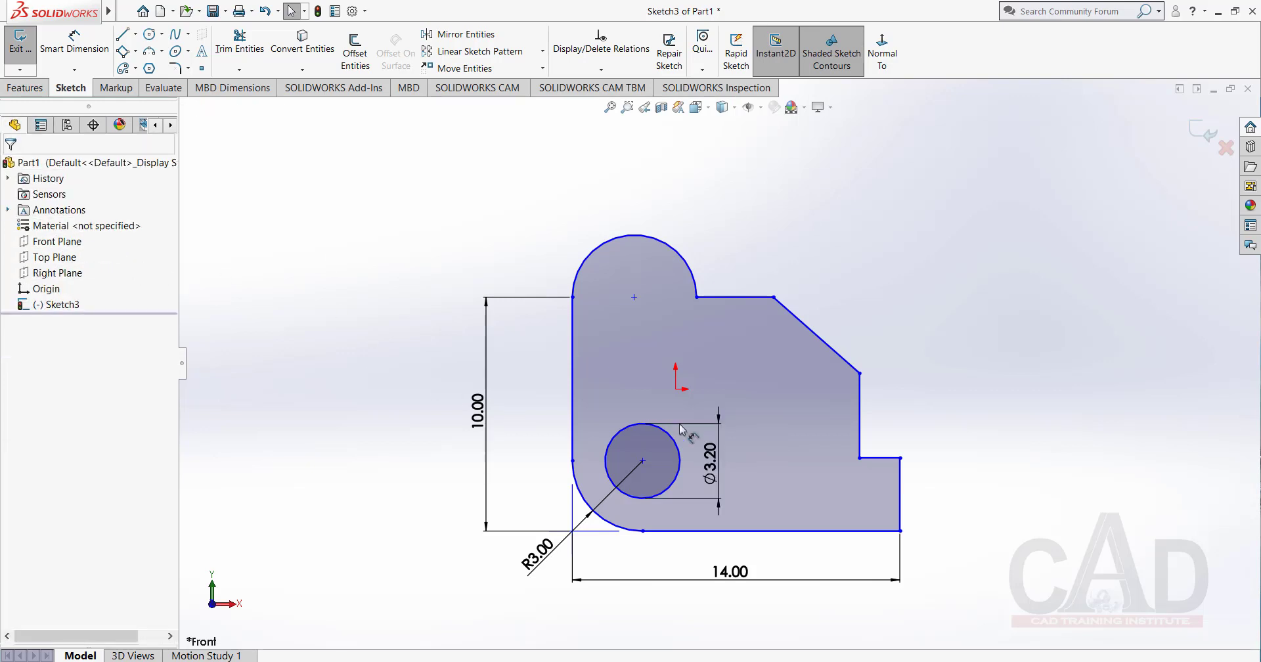
{"action": "left_click", "coordinate": [716, 439]}
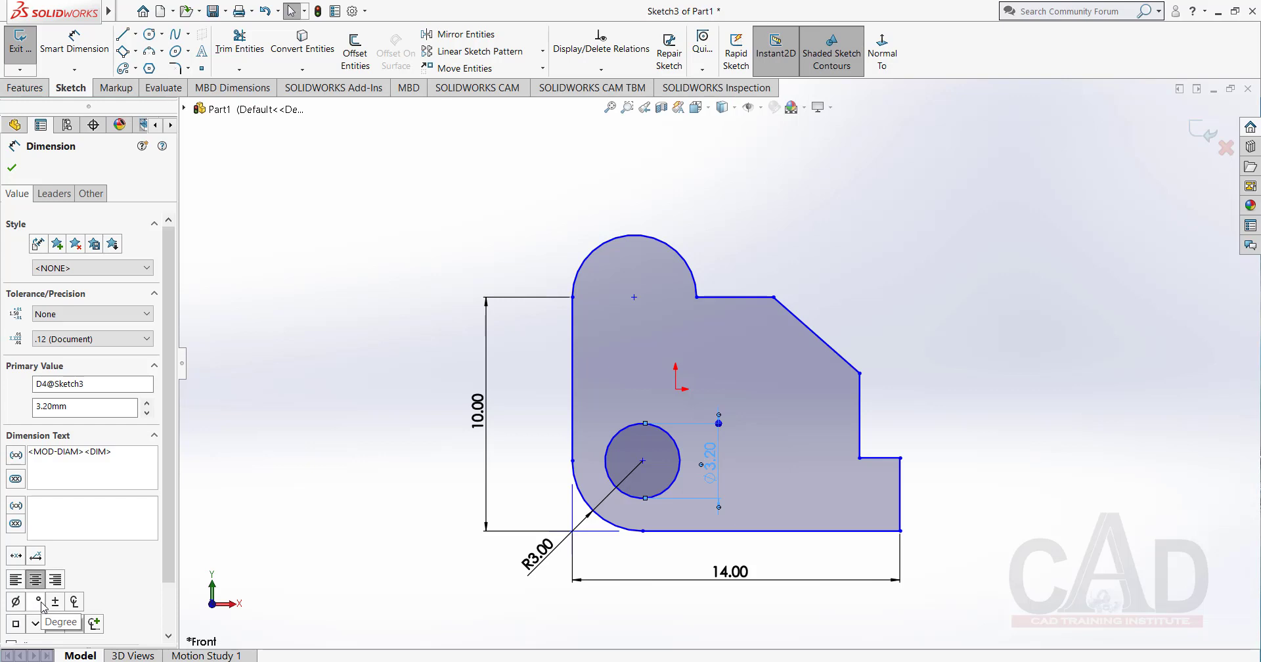
{"action": "left_click", "coordinate": [54, 193]}
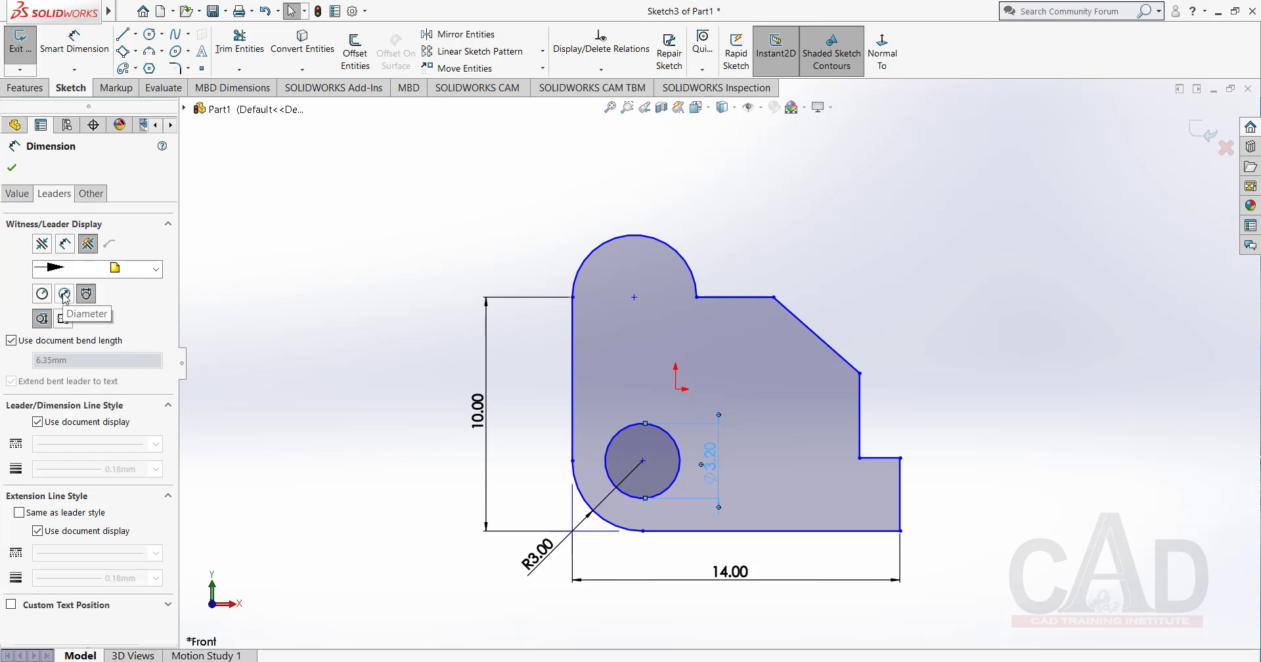
{"action": "left_click", "coordinate": [42, 296]}
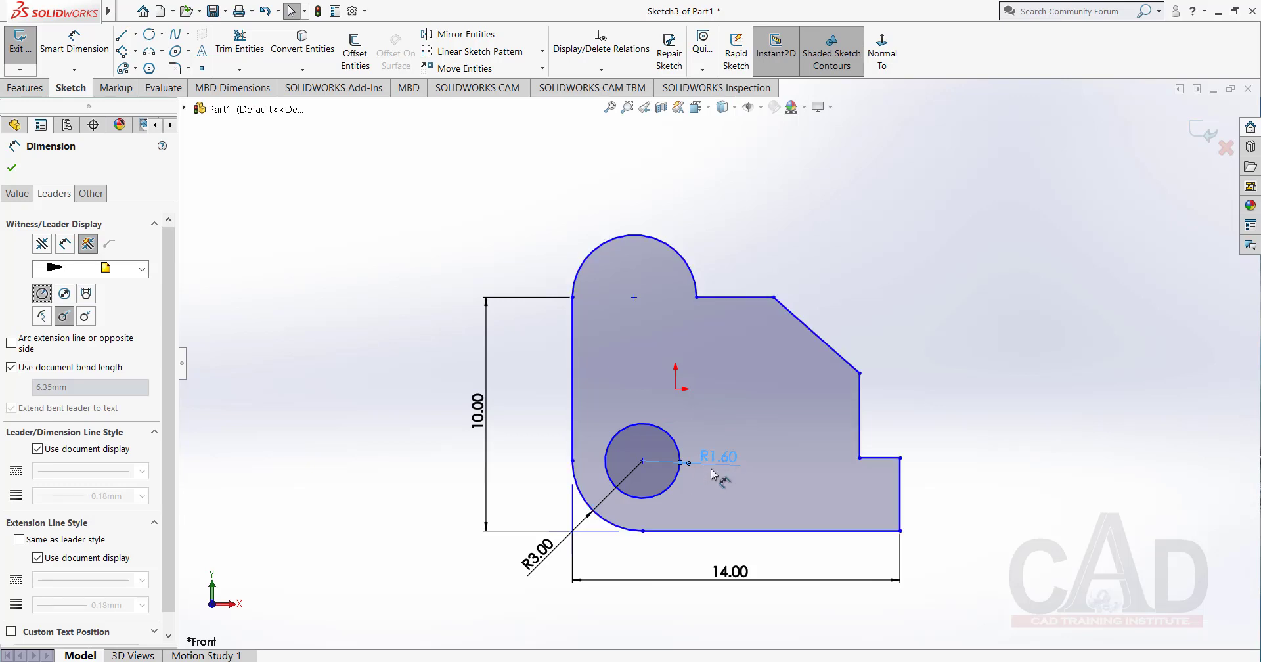
{"action": "left_click", "coordinate": [12, 169]}
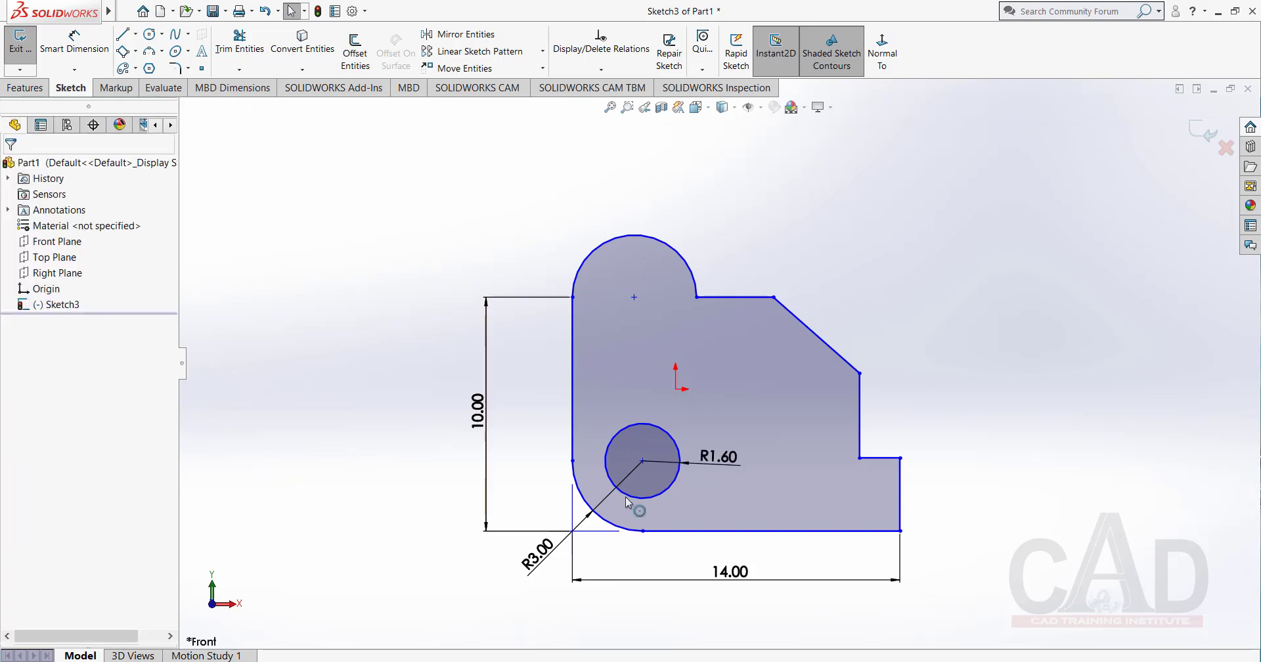
Try the Diameter leader display on the hole's dimension, return it to Radius with a solid leader, and close the dimension's properties.
{"action": "left_click", "coordinate": [736, 463]}
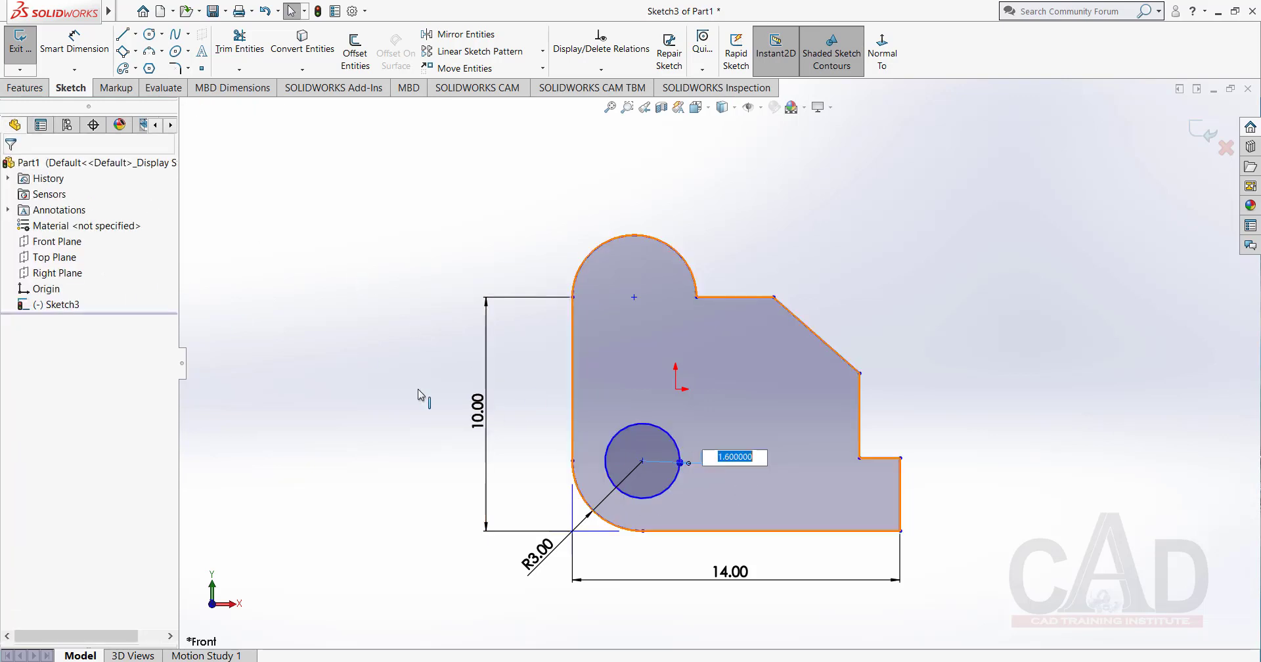
{"action": "key", "text": "Escape"}
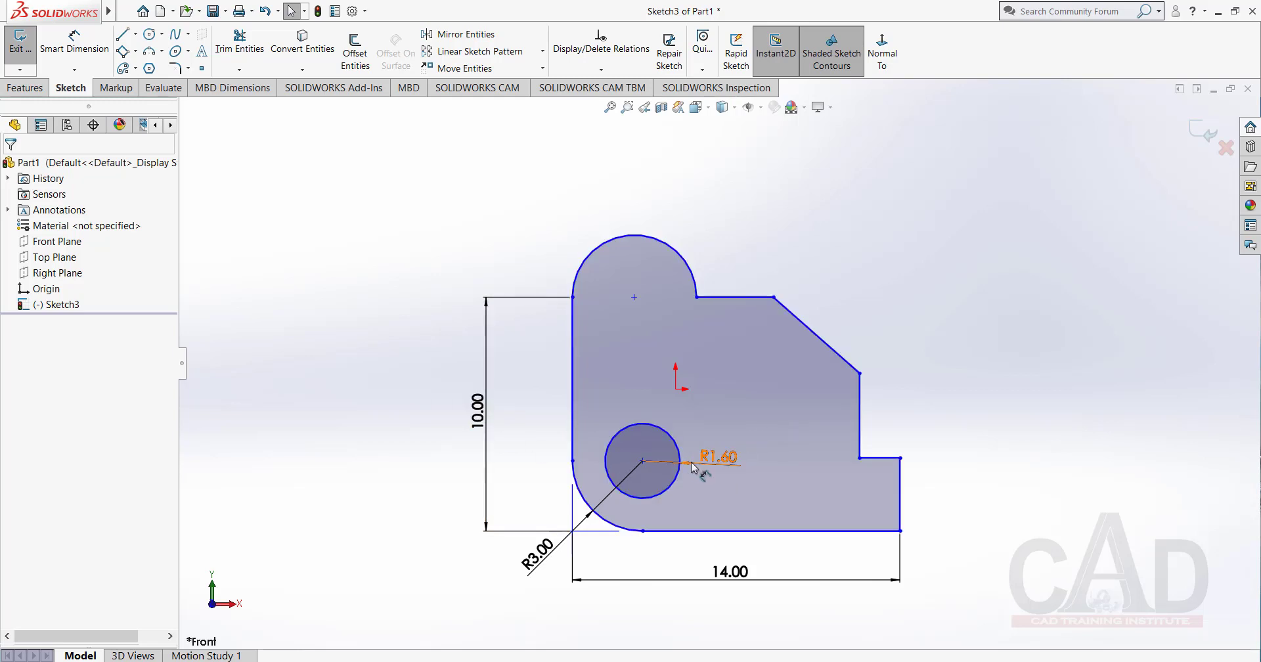
{"action": "left_click", "coordinate": [689, 464]}
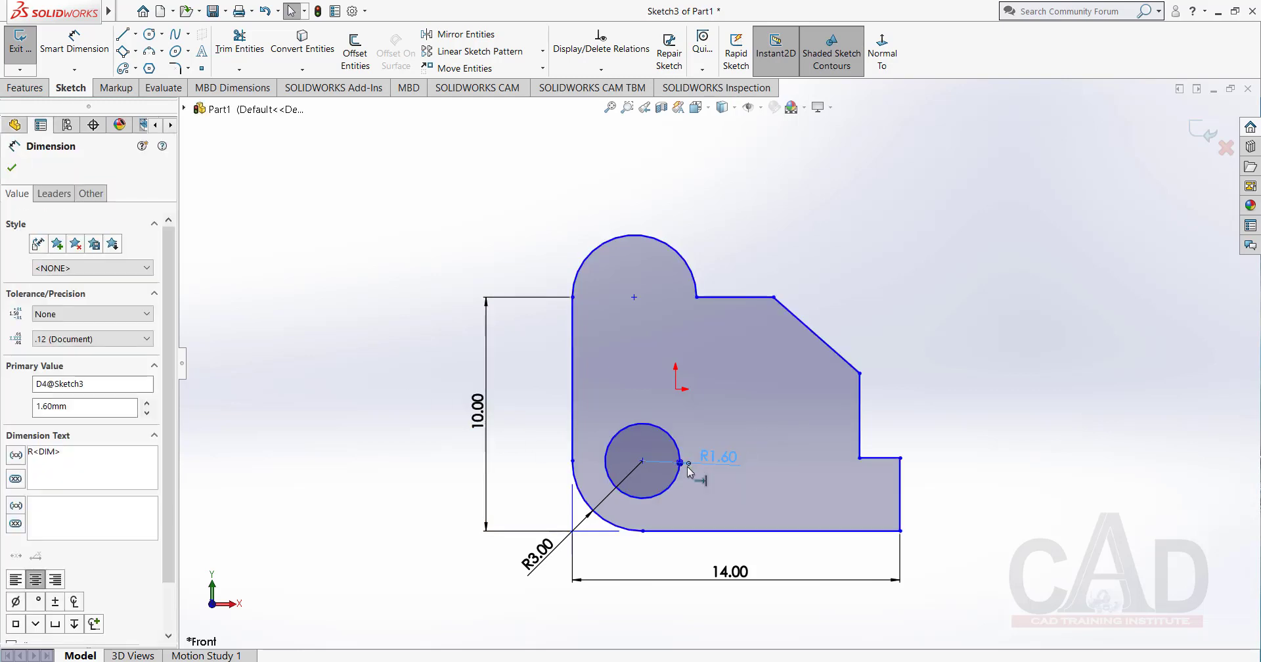
{"action": "left_click", "coordinate": [53, 194]}
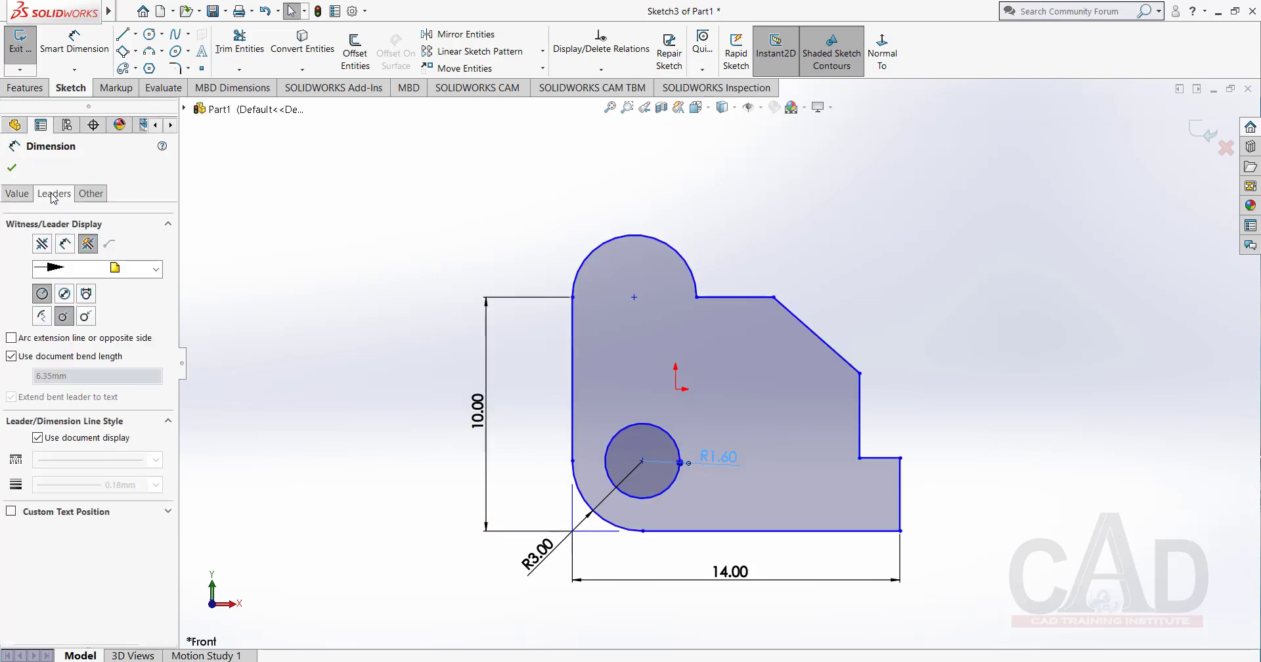
{"action": "left_click", "coordinate": [42, 294]}
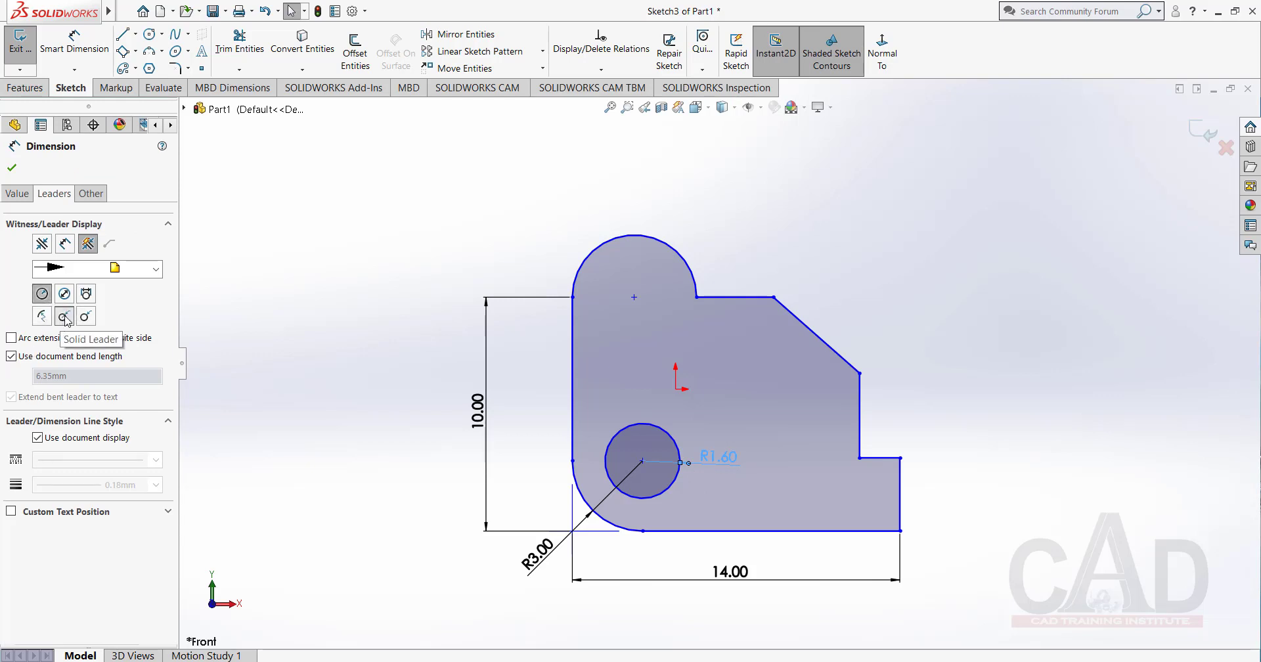
{"action": "left_click", "coordinate": [63, 317]}
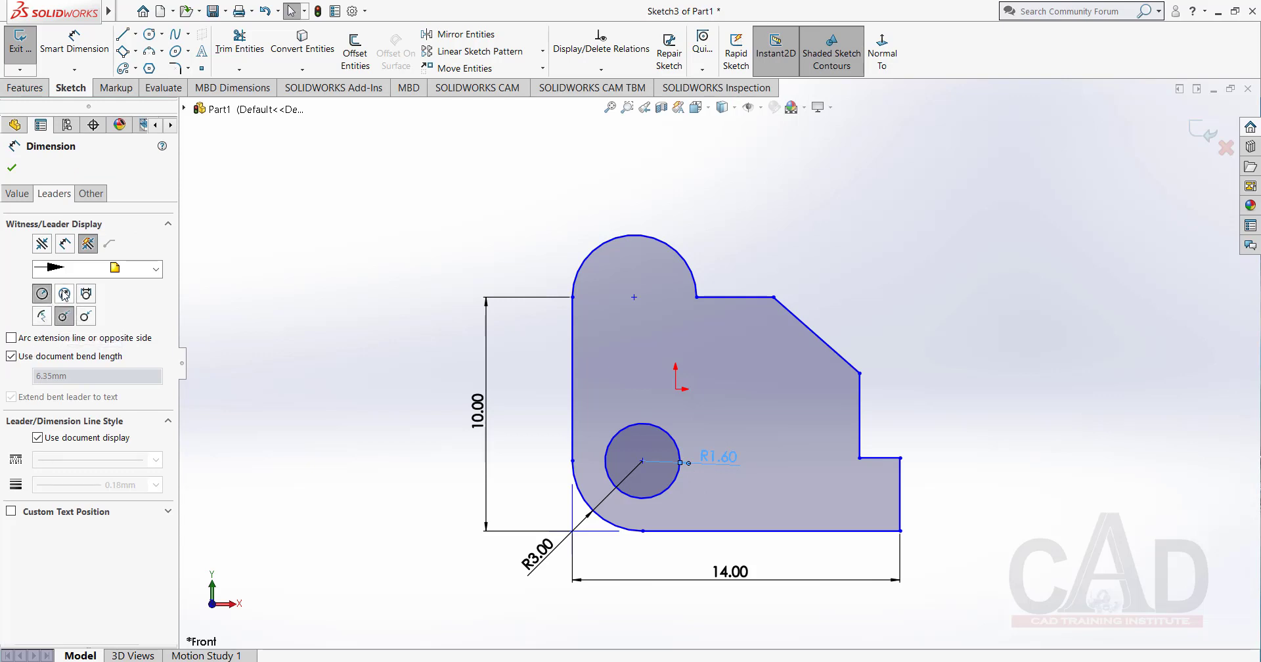
{"action": "left_click", "coordinate": [64, 294]}
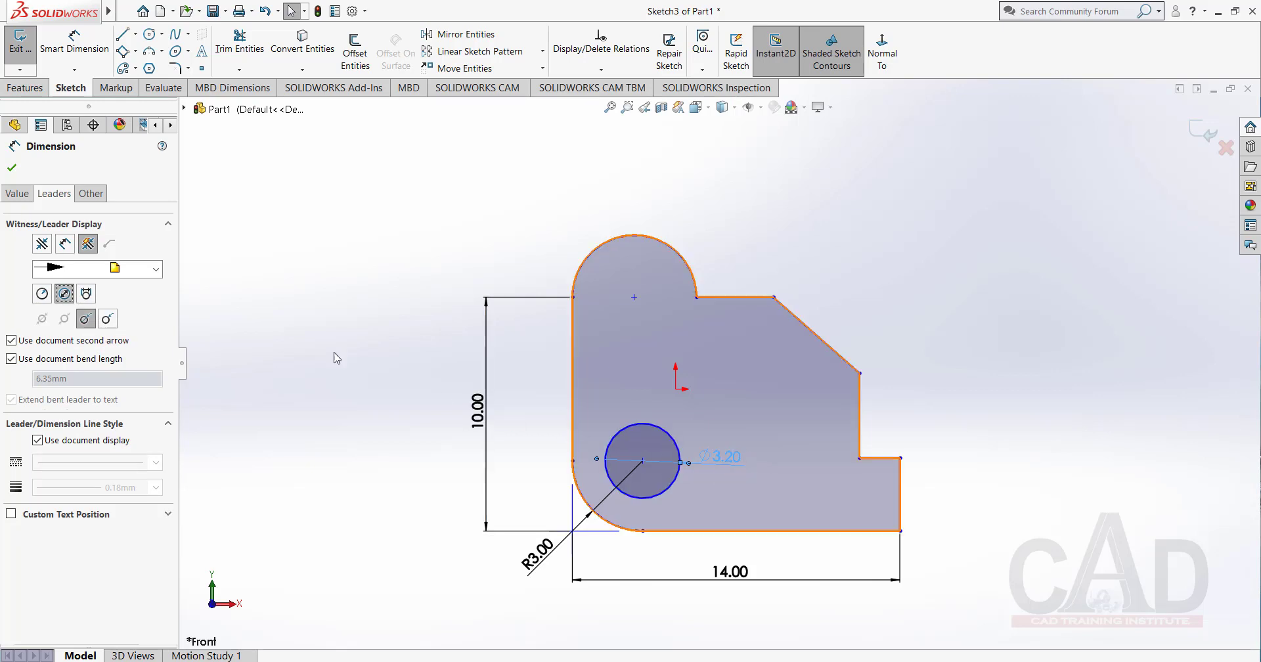
{"action": "left_click", "coordinate": [42, 295]}
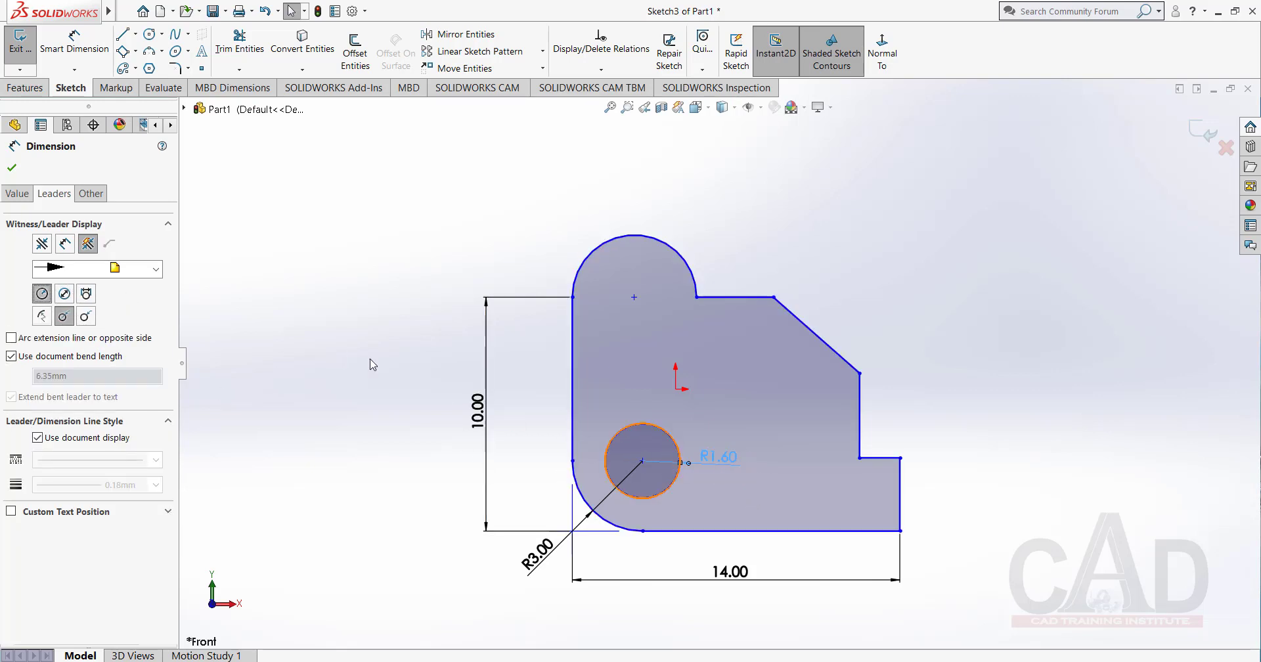
{"action": "left_click", "coordinate": [12, 168]}
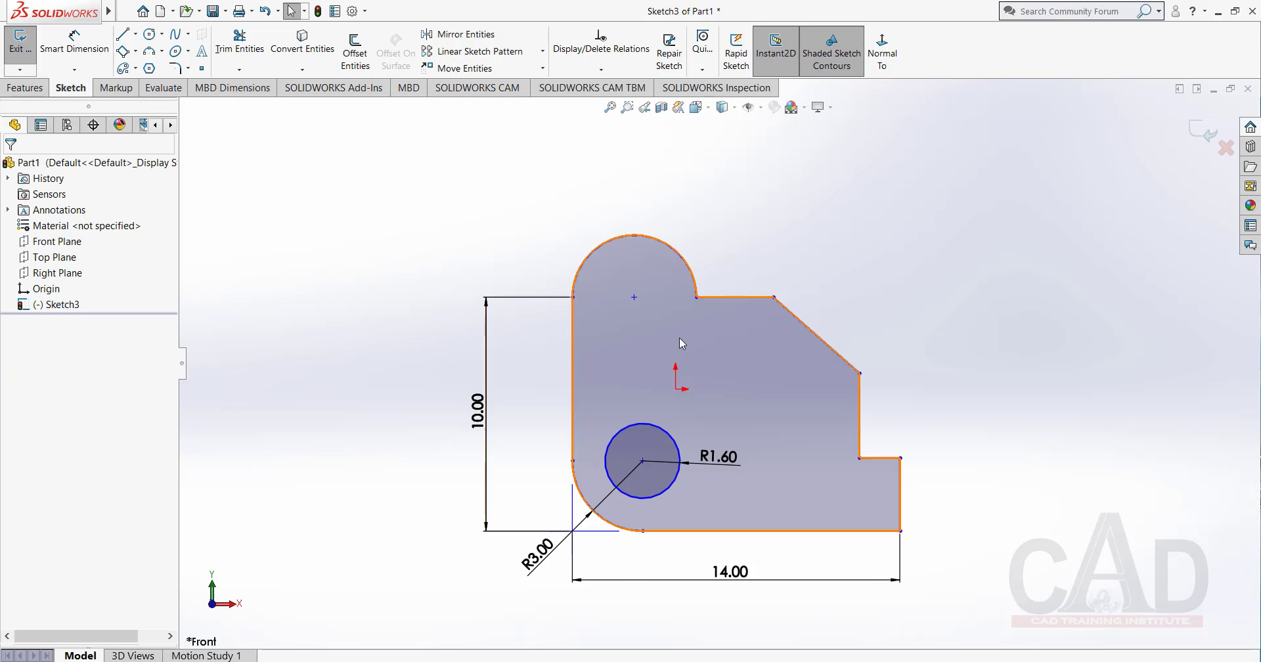
Check the reference drawing in Book(2D&3D).pdf, dimension the profile's rightmost vertical edge as 3 mm, and leave the dimension tool.
{"action": "left_click", "coordinate": [108, 49]}
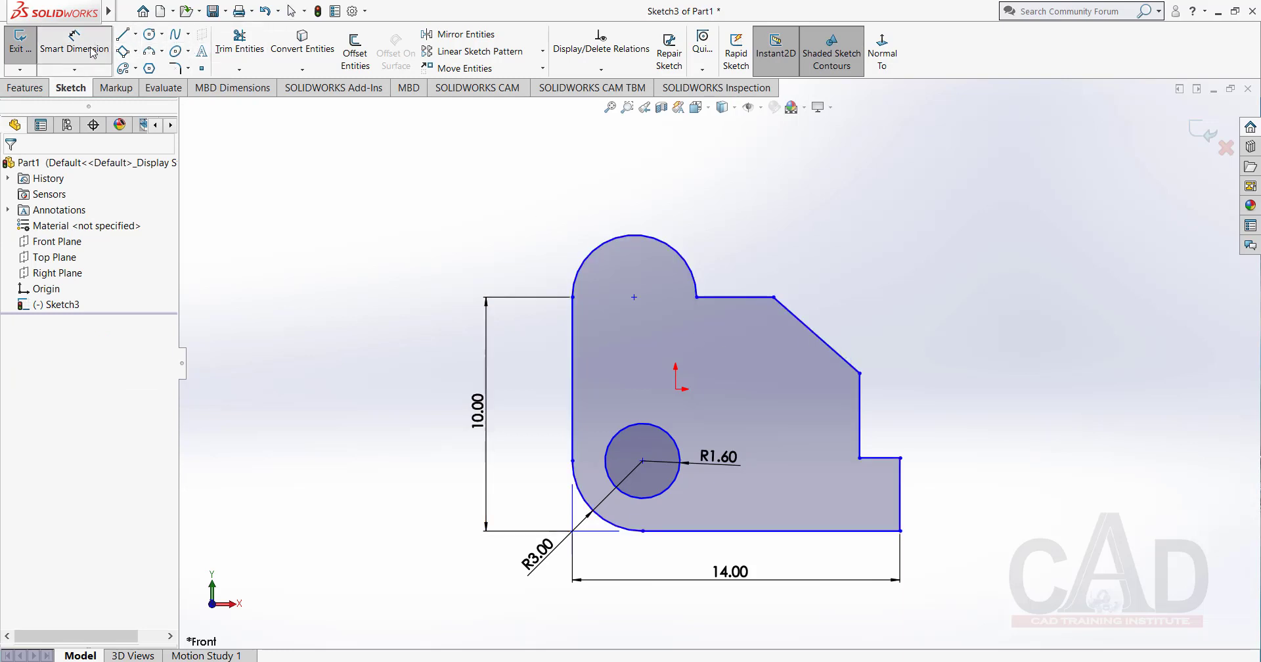
{"action": "key", "text": "alt+Tab"}
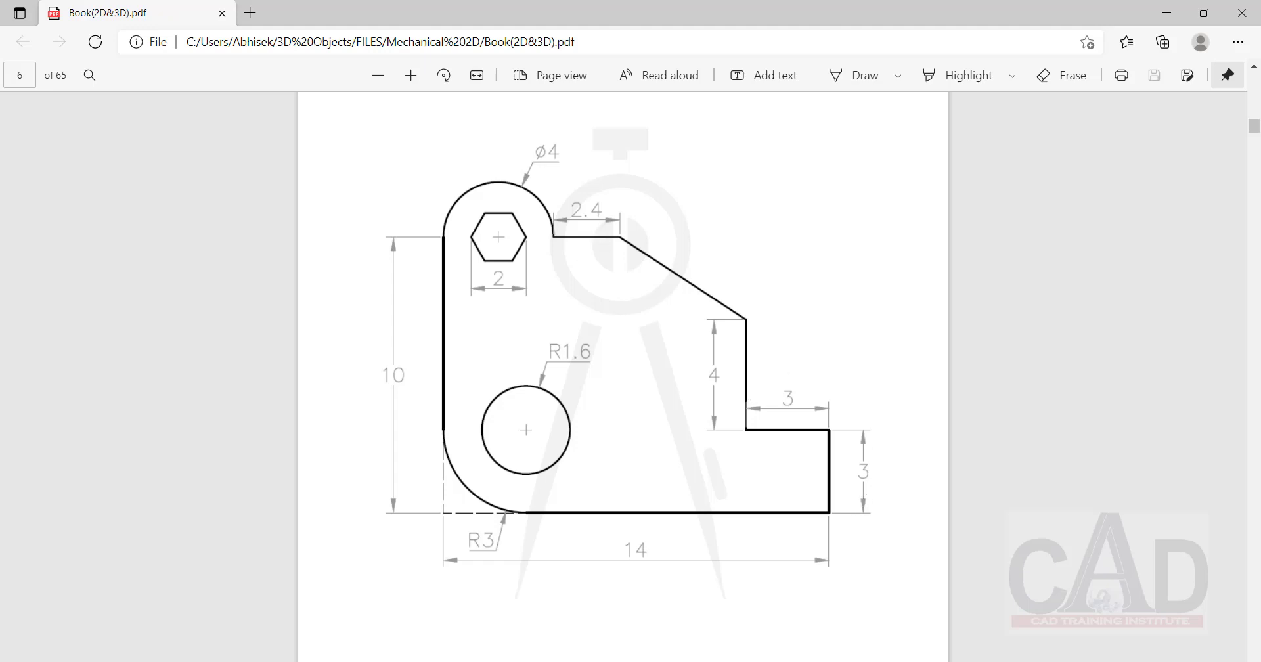
{"action": "left_click", "coordinate": [1163, 12]}
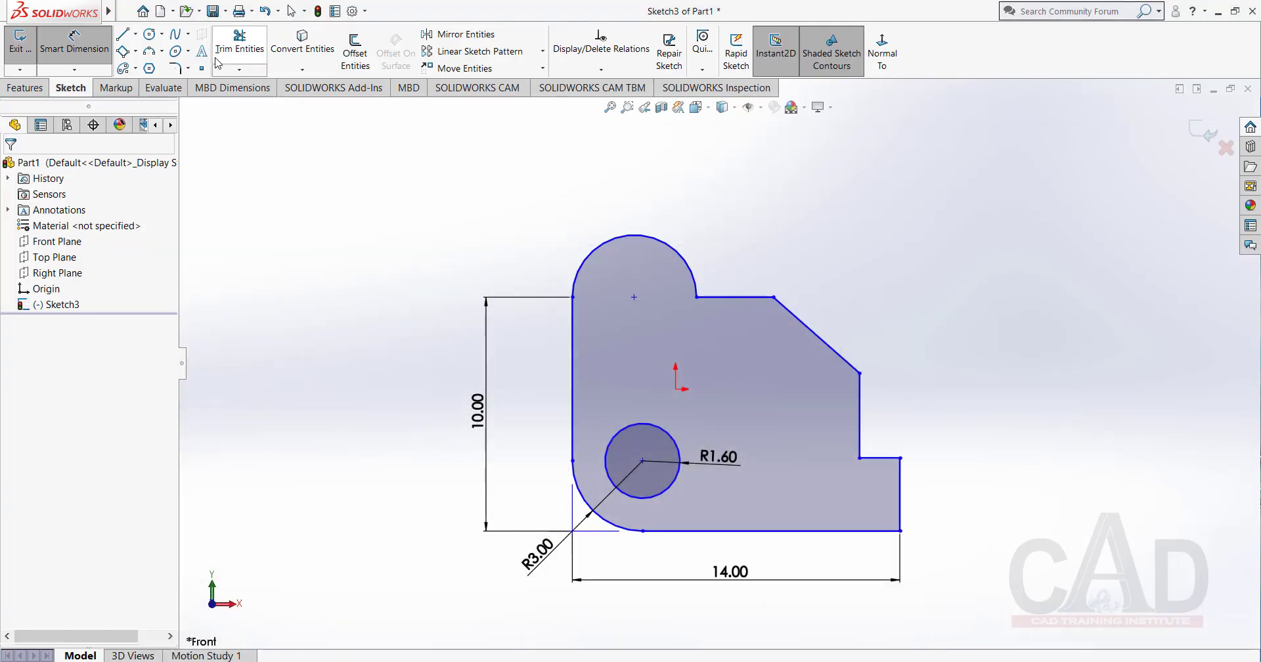
{"action": "left_click", "coordinate": [74, 48]}
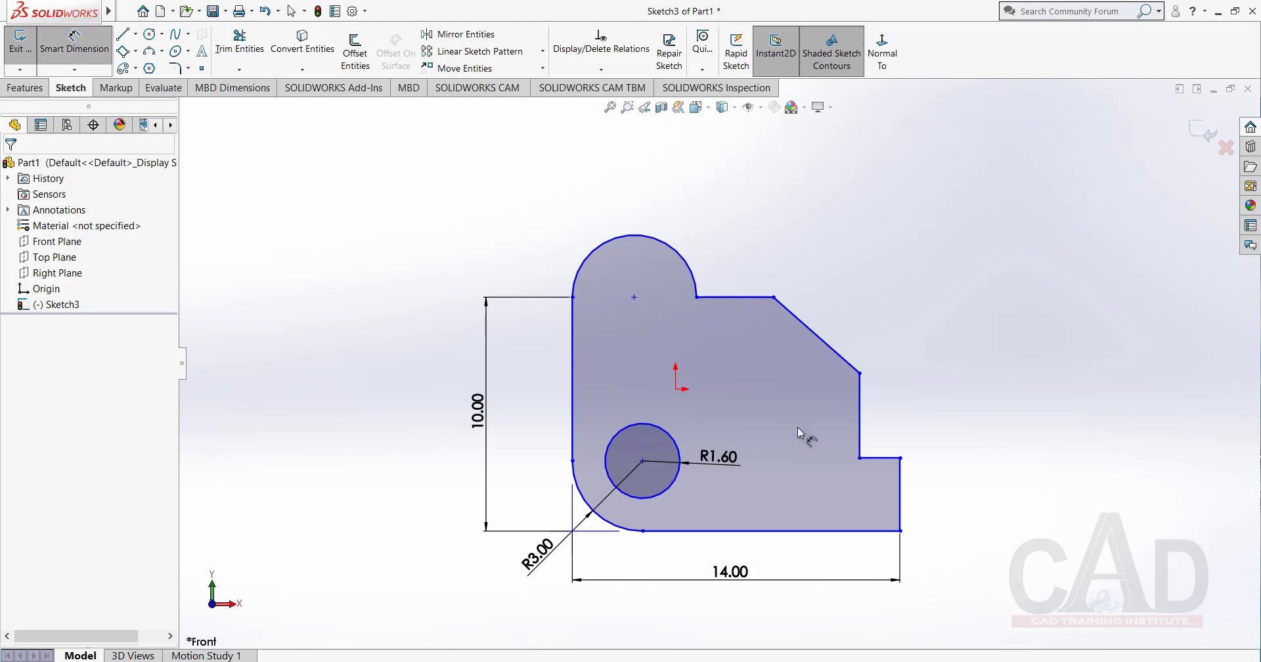
{"action": "left_click", "coordinate": [900, 502]}
{"action": "left_click", "coordinate": [956, 507]}
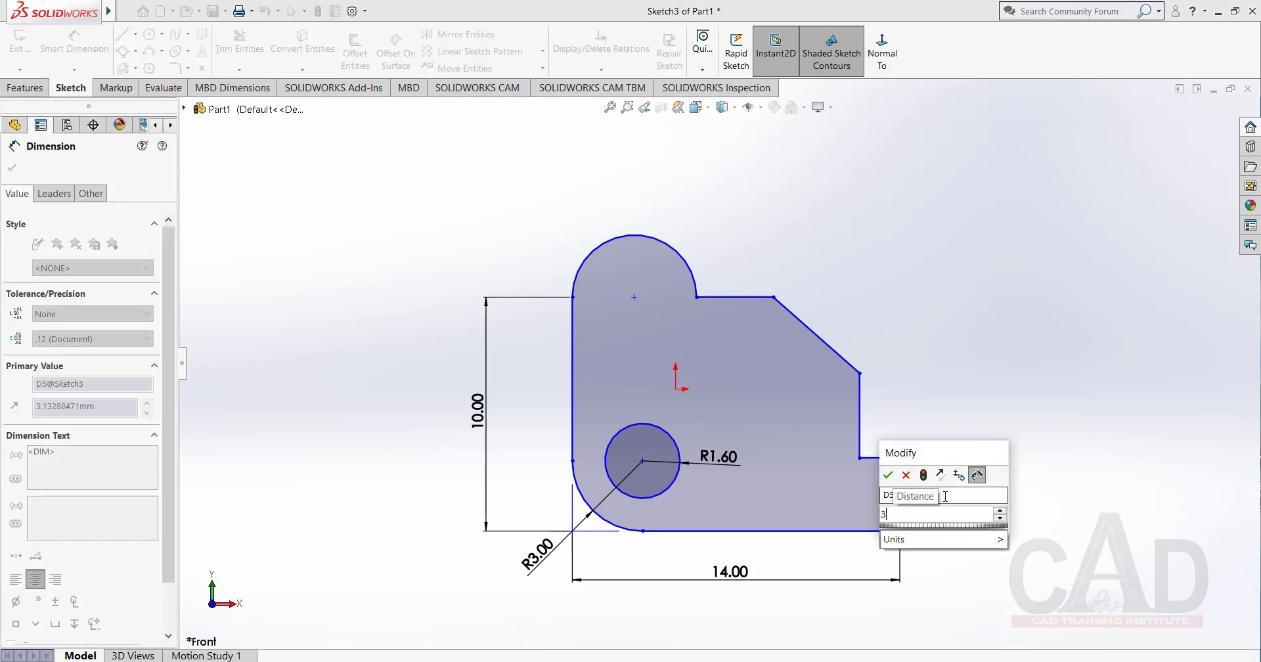
{"action": "left_click", "coordinate": [920, 471]}
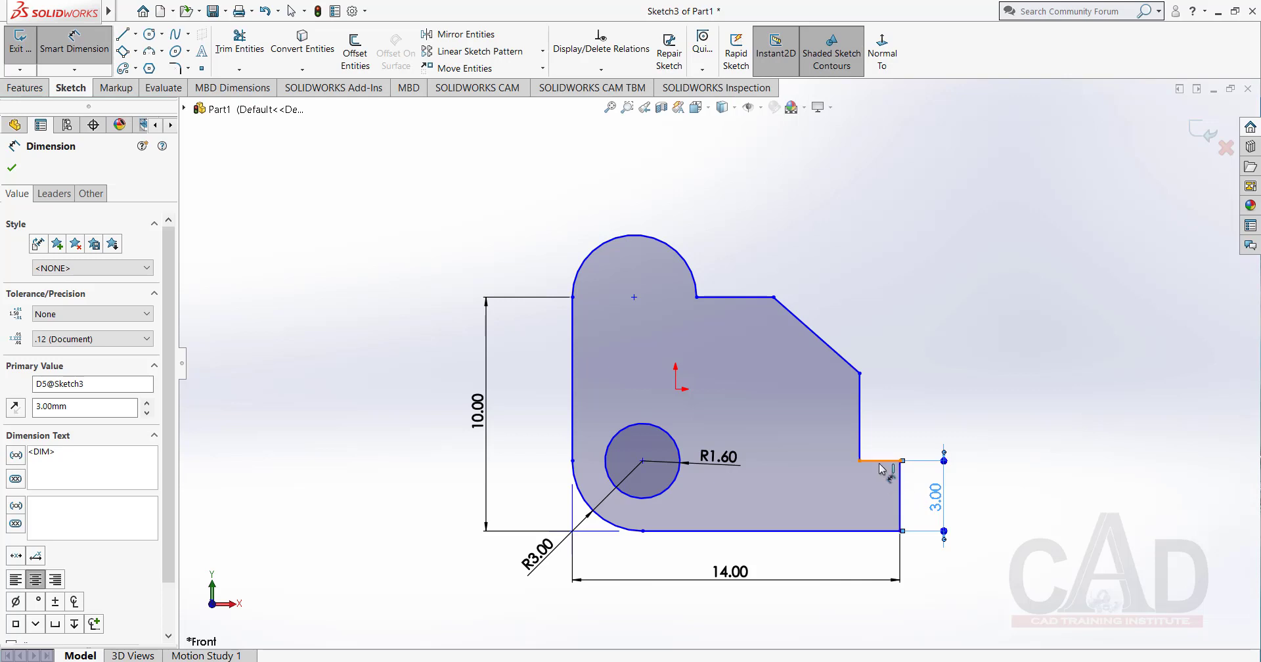
{"action": "right_click", "coordinate": [926, 322]}
{"action": "left_click", "coordinate": [955, 358]}
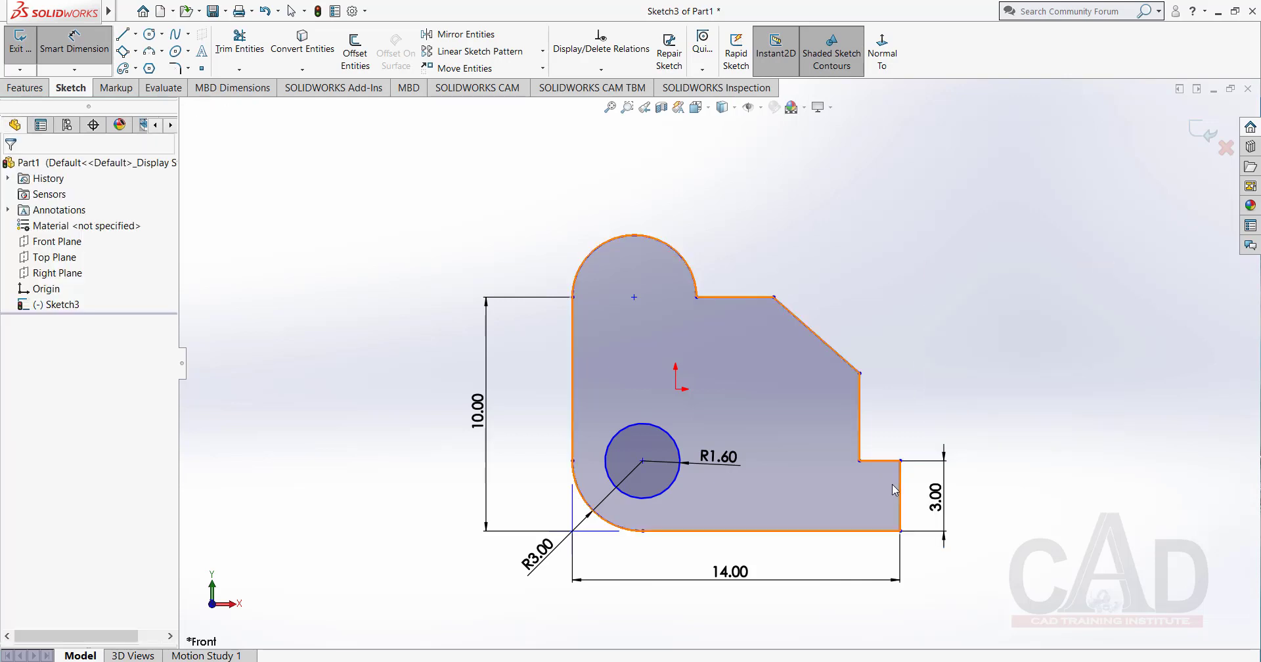
Add an Equal relation between the rightmost vertical edge and the adjoining short horizontal step edge.
{"action": "left_click", "coordinate": [900, 492]}
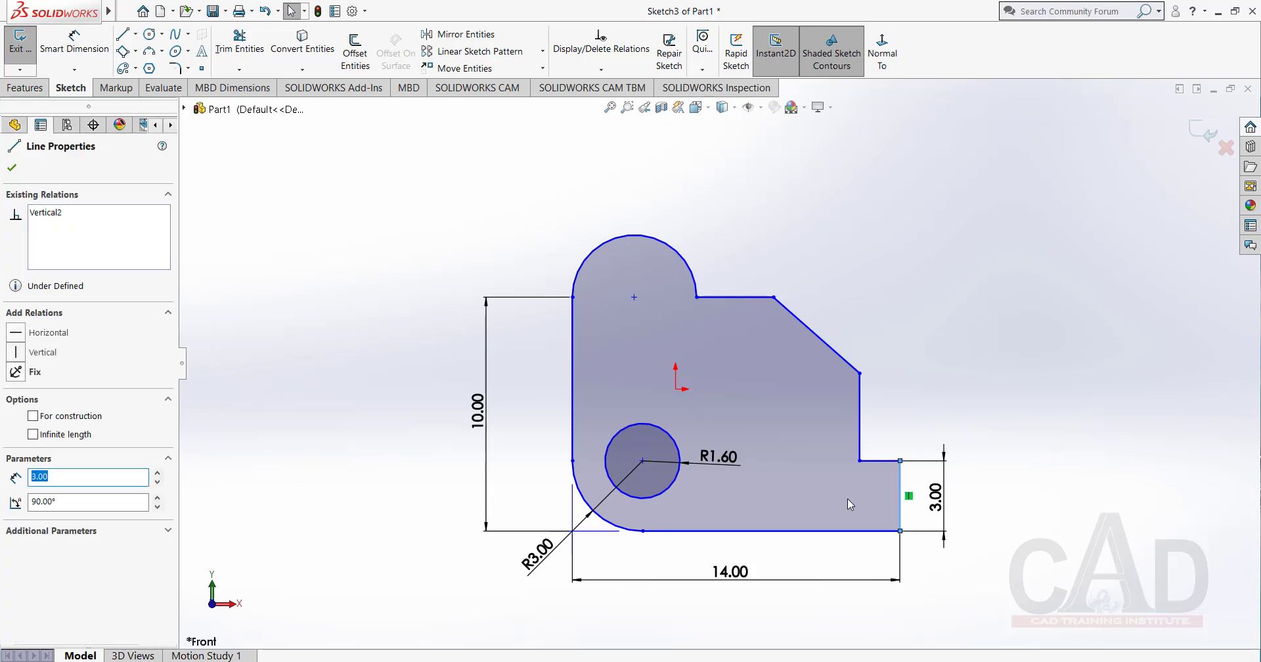
{"action": "left_click", "coordinate": [881, 462], "text": "ctrl"}
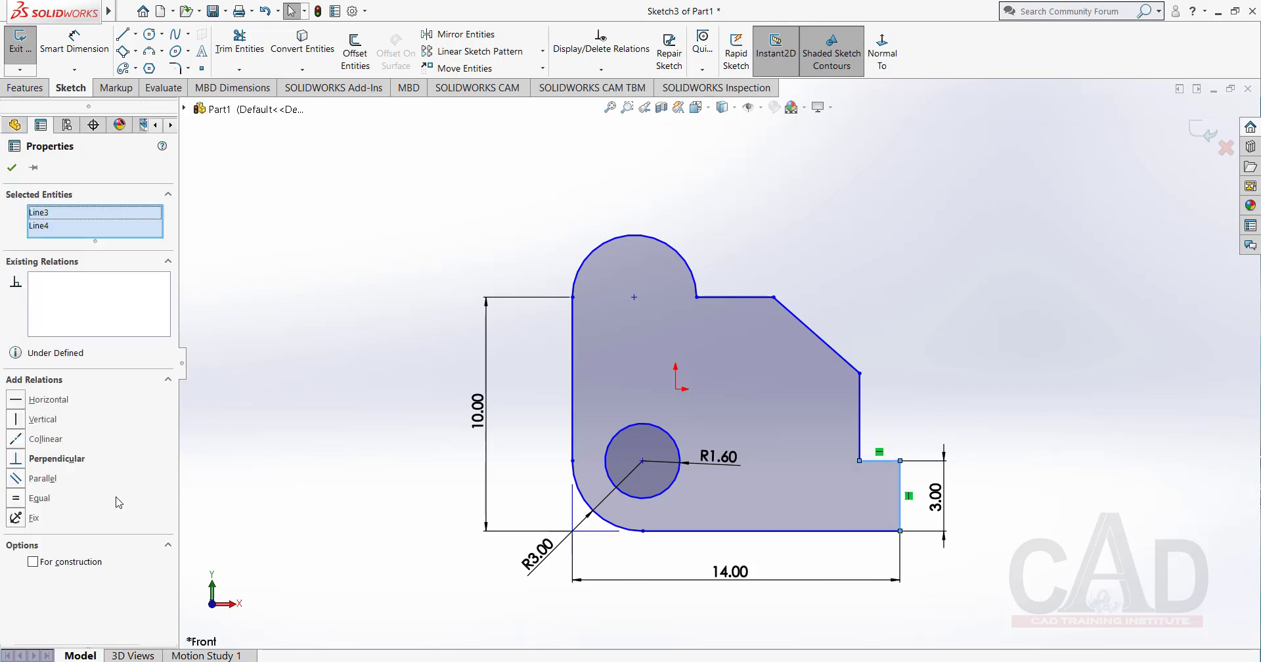
{"action": "left_click", "coordinate": [16, 497]}
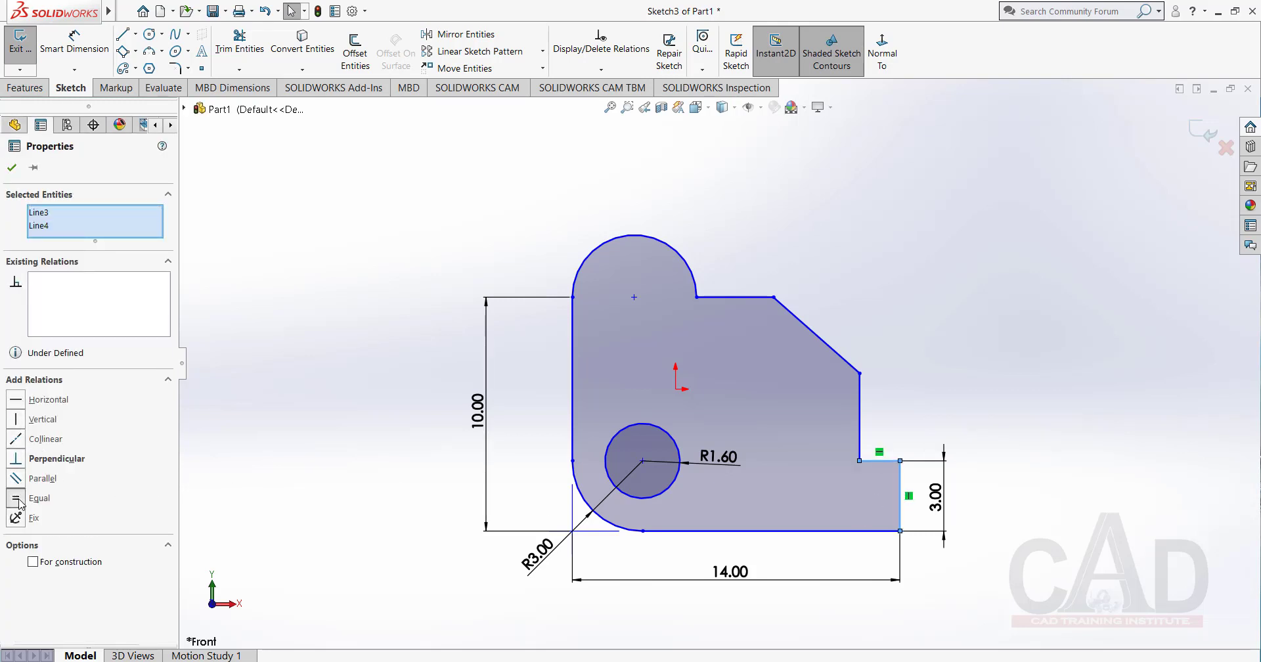
{"action": "left_click", "coordinate": [13, 168]}
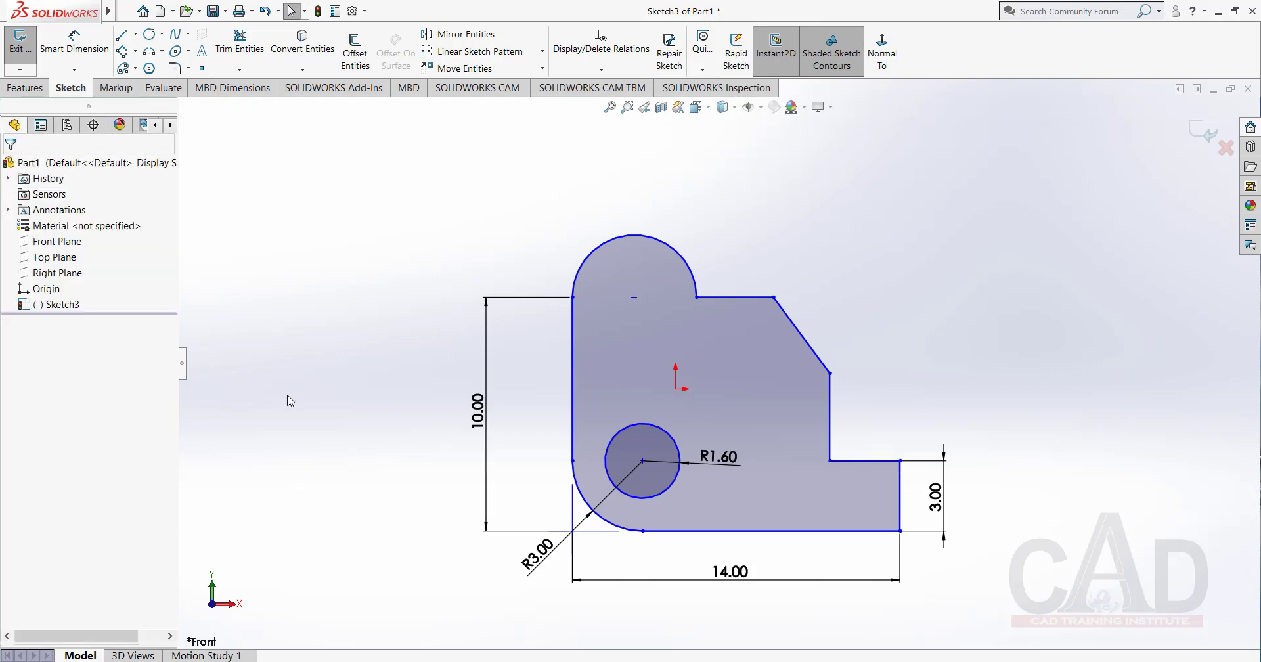
Dimension the vertical edge between the step and the slanted line as 4 mm with Smart Dimension.
{"action": "left_click", "coordinate": [75, 41]}
{"action": "left_click", "coordinate": [829, 427]}
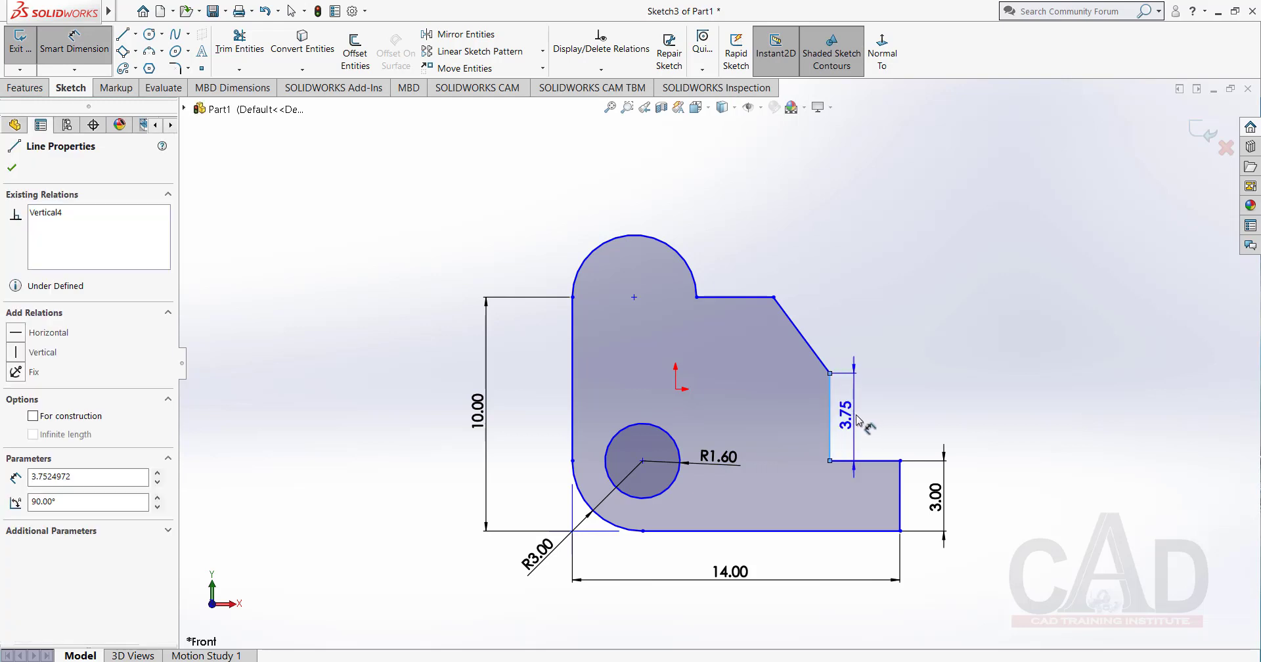
{"action": "left_click", "coordinate": [847, 413]}
{"action": "type", "text": "4"}
{"action": "key", "text": "Return"}
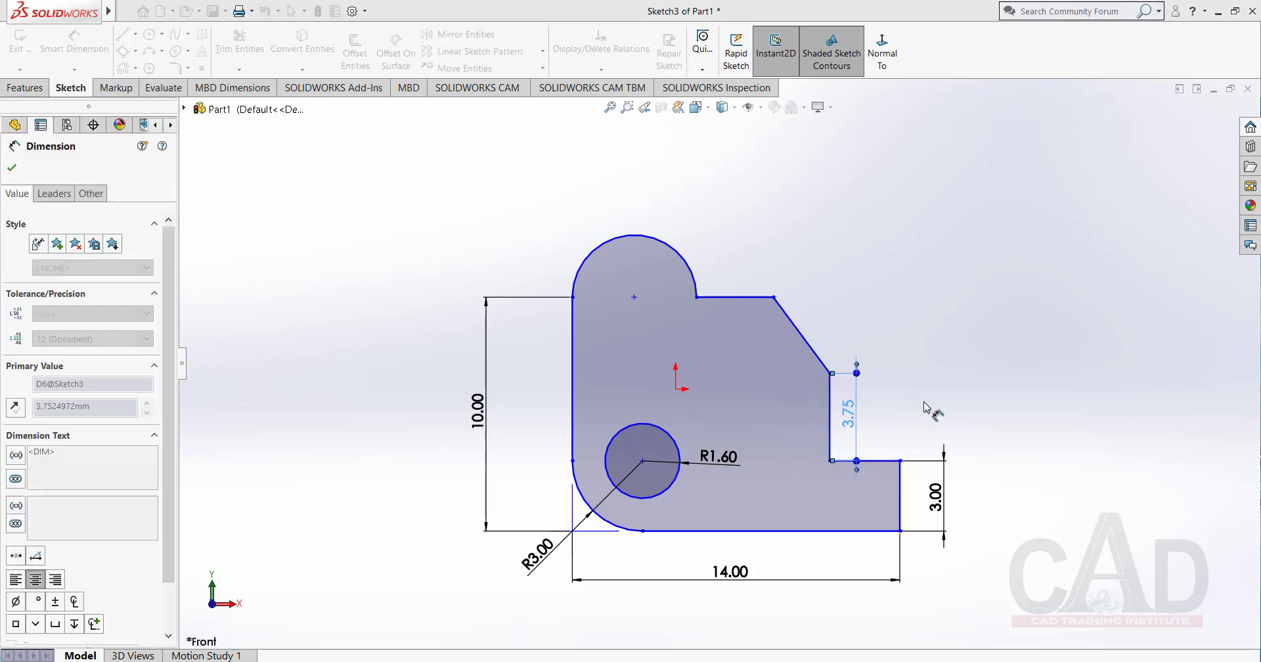
Dimension the upper horizontal edge between the arc and the slanted line as 2.4 mm.
{"action": "left_click", "coordinate": [746, 302]}
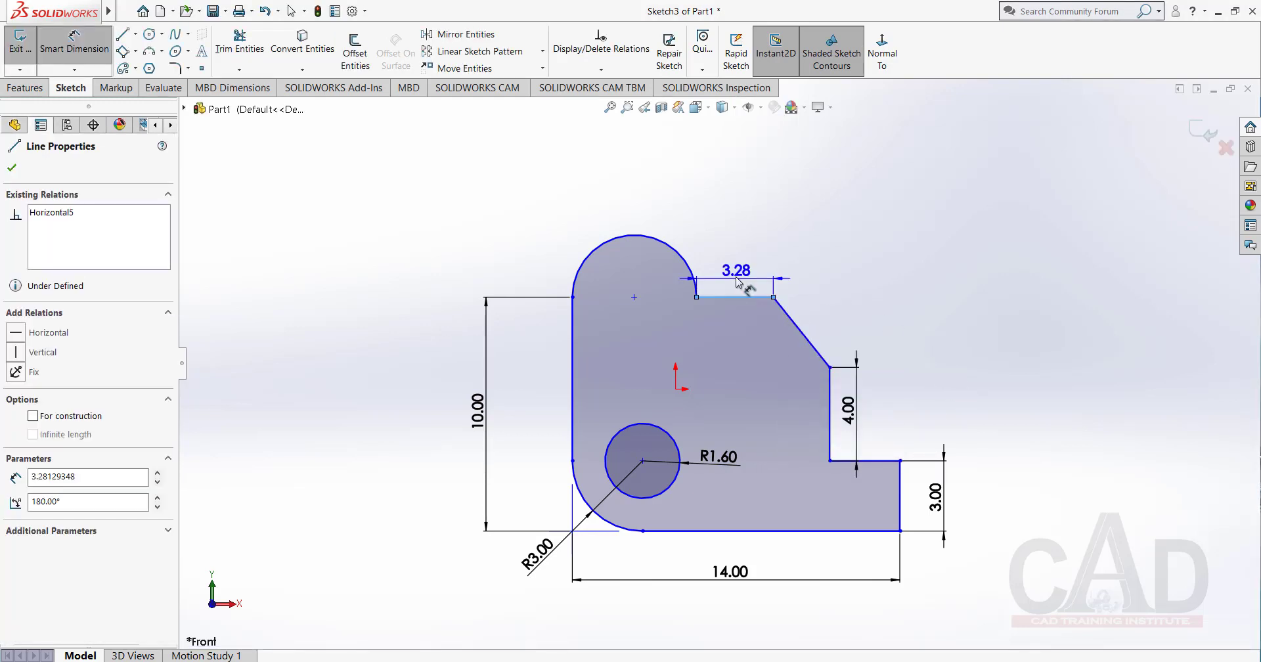
{"action": "left_click", "coordinate": [737, 279]}
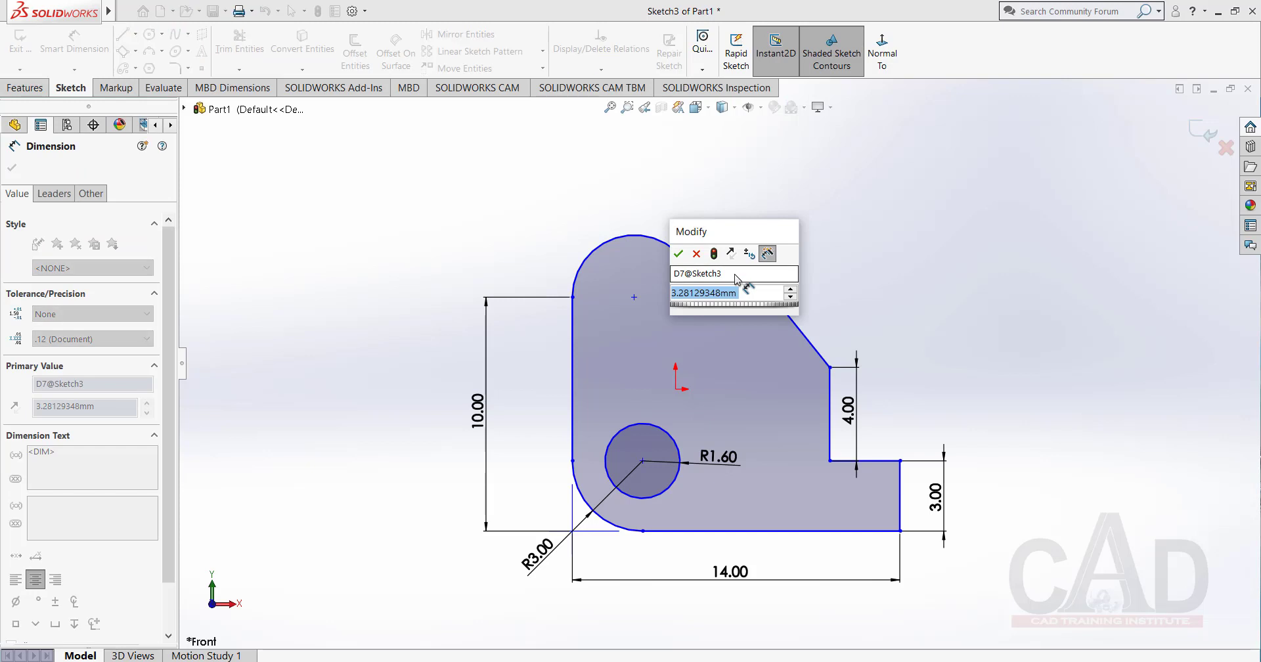
{"action": "type", "text": "2."}
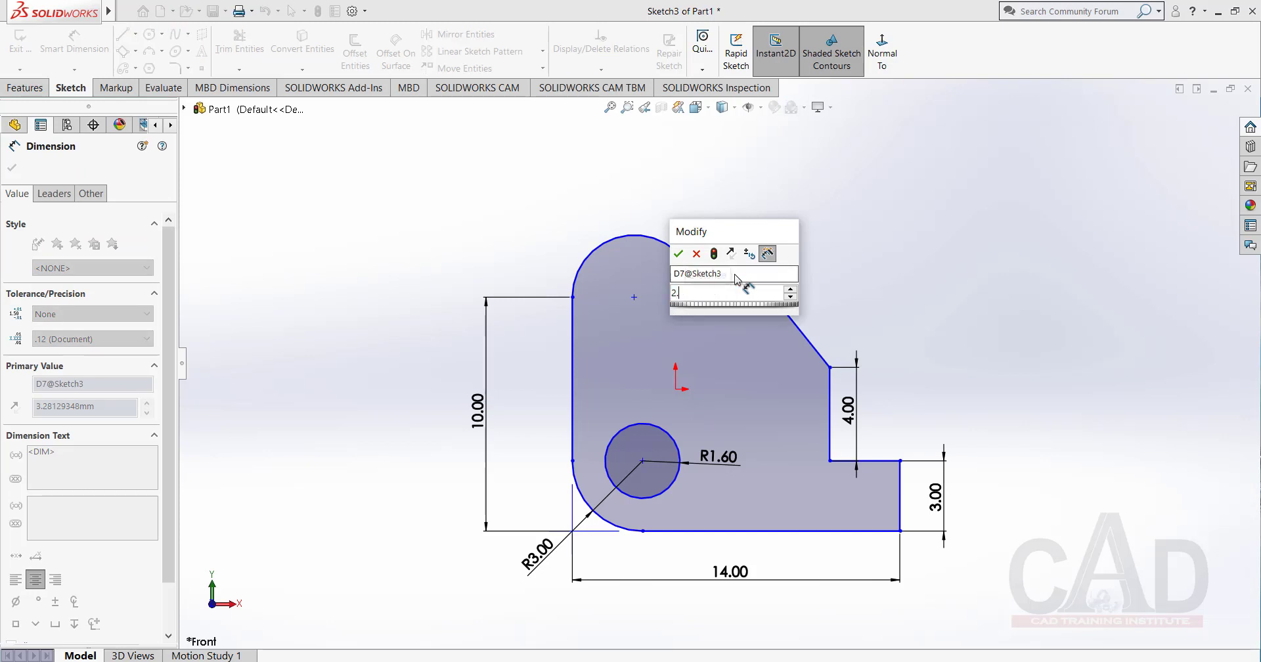
{"action": "type", "text": "4"}
{"action": "key", "text": "Return"}
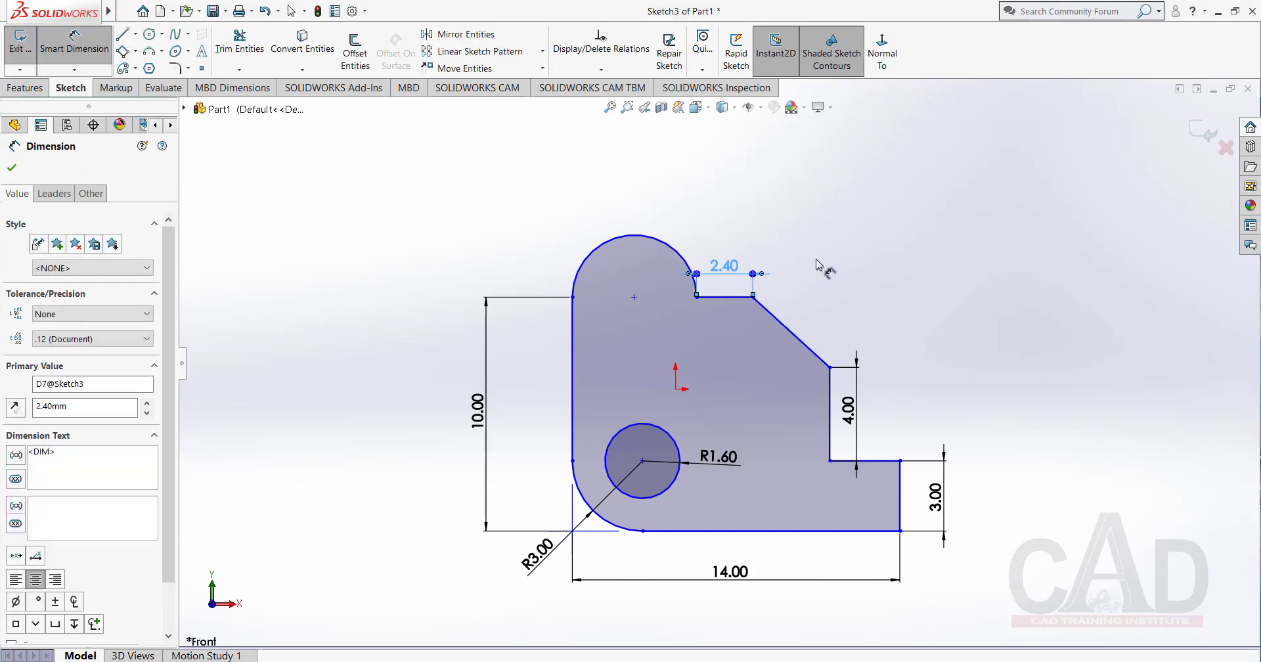
Dimension the rounded upper arc with a radius of 2 mm and leave the dimension tool.
{"action": "left_click", "coordinate": [657, 240]}
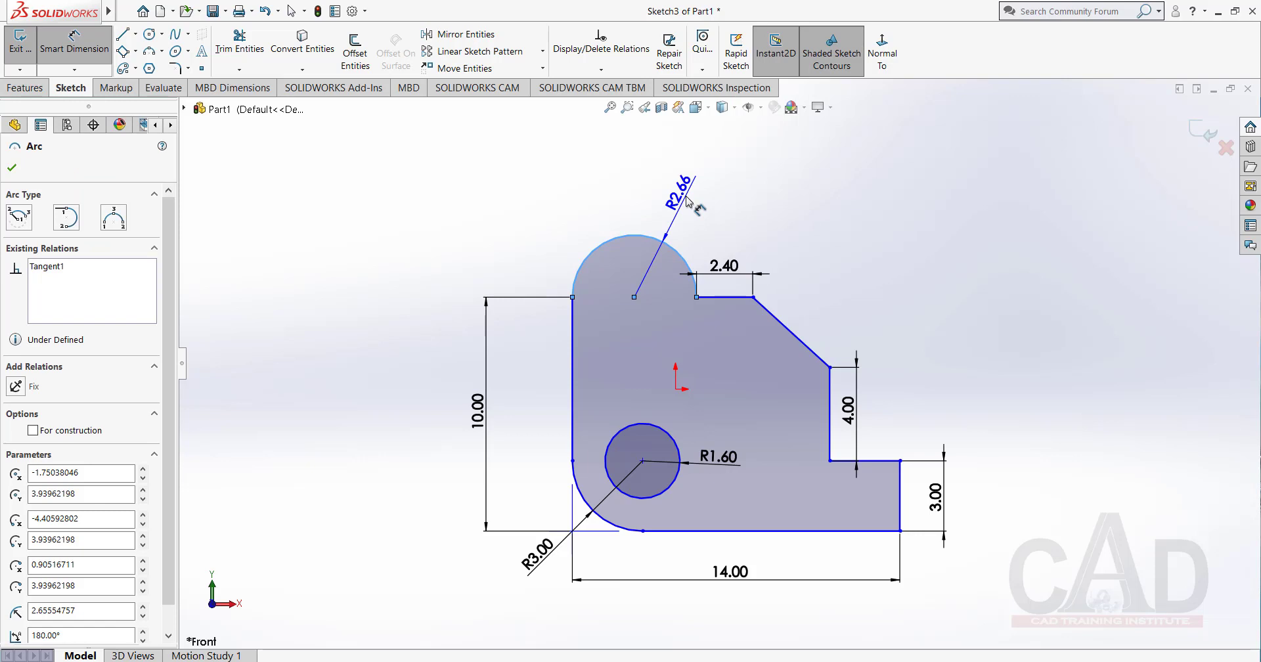
{"action": "left_click", "coordinate": [686, 201]}
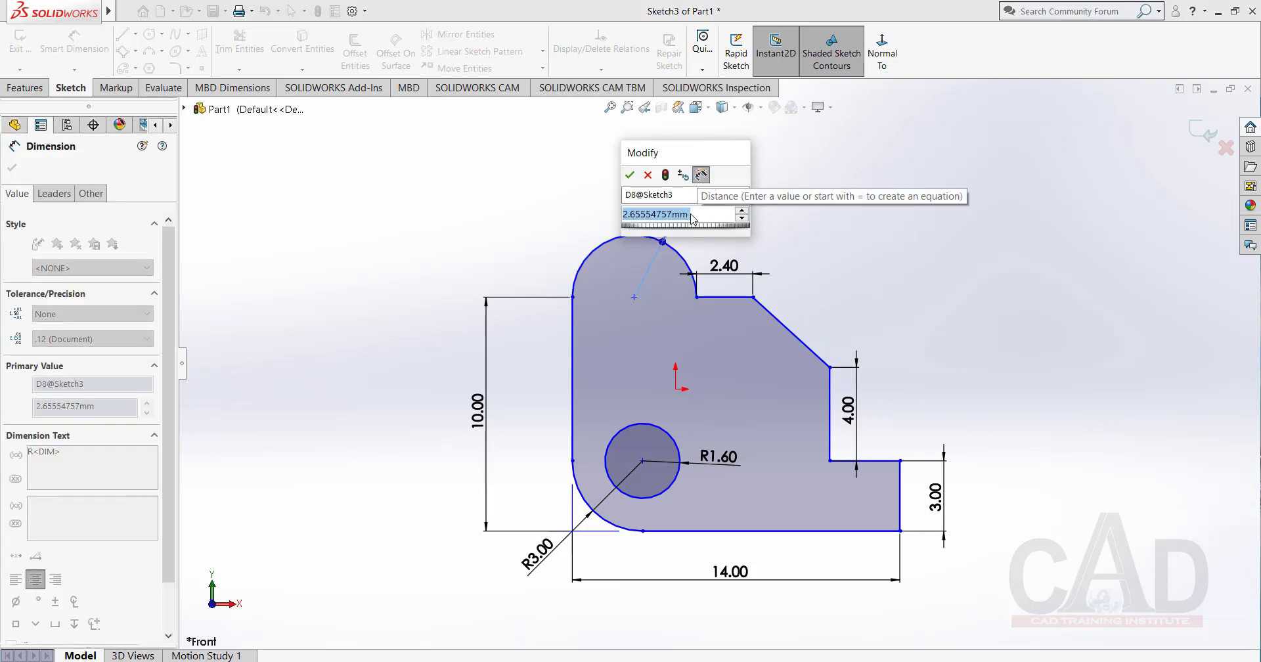
{"action": "type", "text": "2"}
{"action": "key", "text": "Return"}
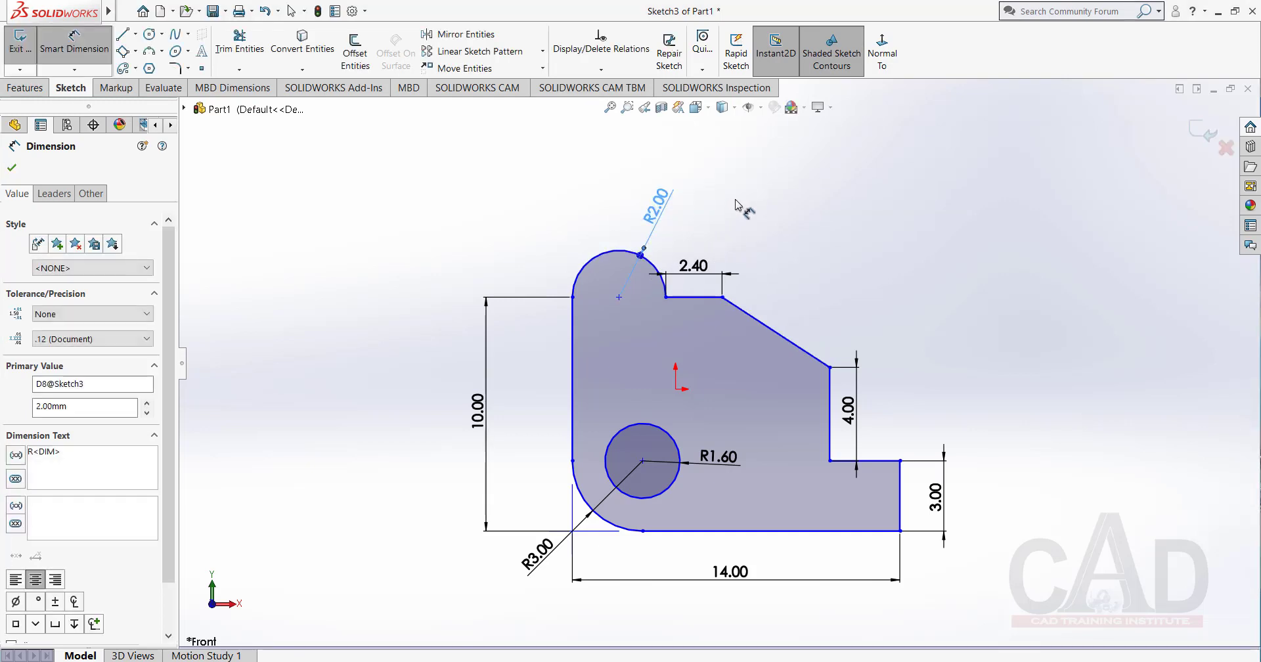
{"action": "left_click", "coordinate": [735, 205]}
{"action": "scroll", "coordinate": [680, 233], "scroll_direction": "down", "scroll_amount": 3}
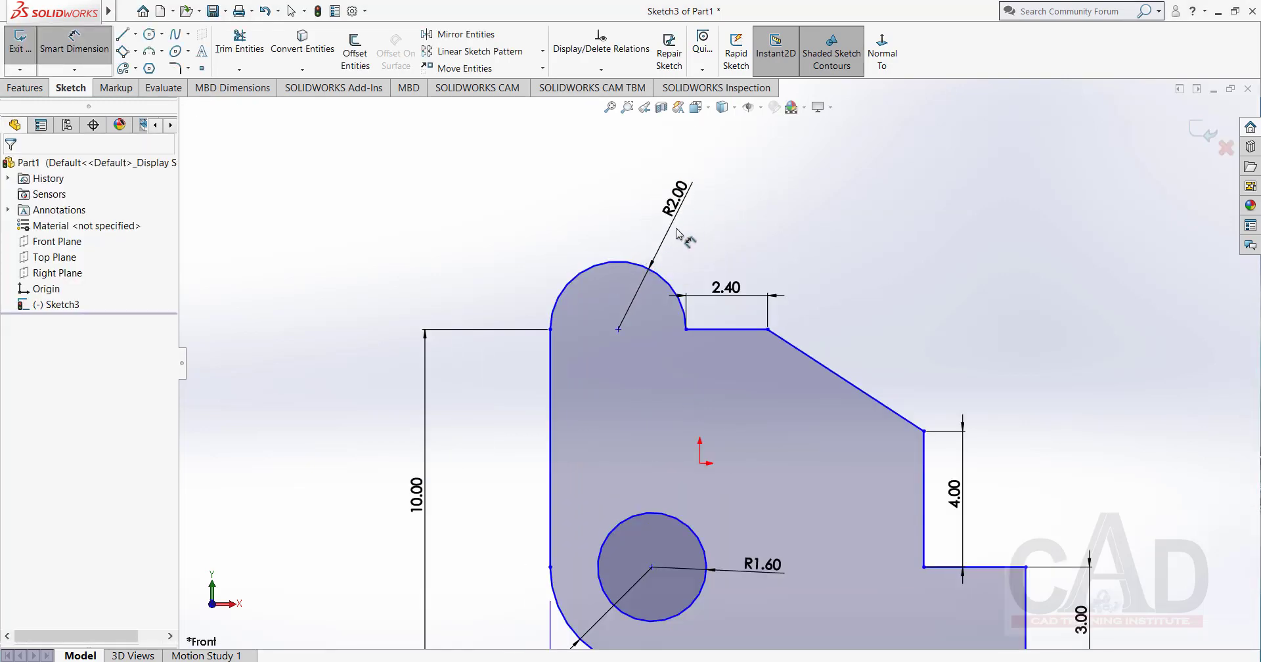
{"action": "right_click", "coordinate": [729, 205]}
{"action": "left_click", "coordinate": [799, 250]}
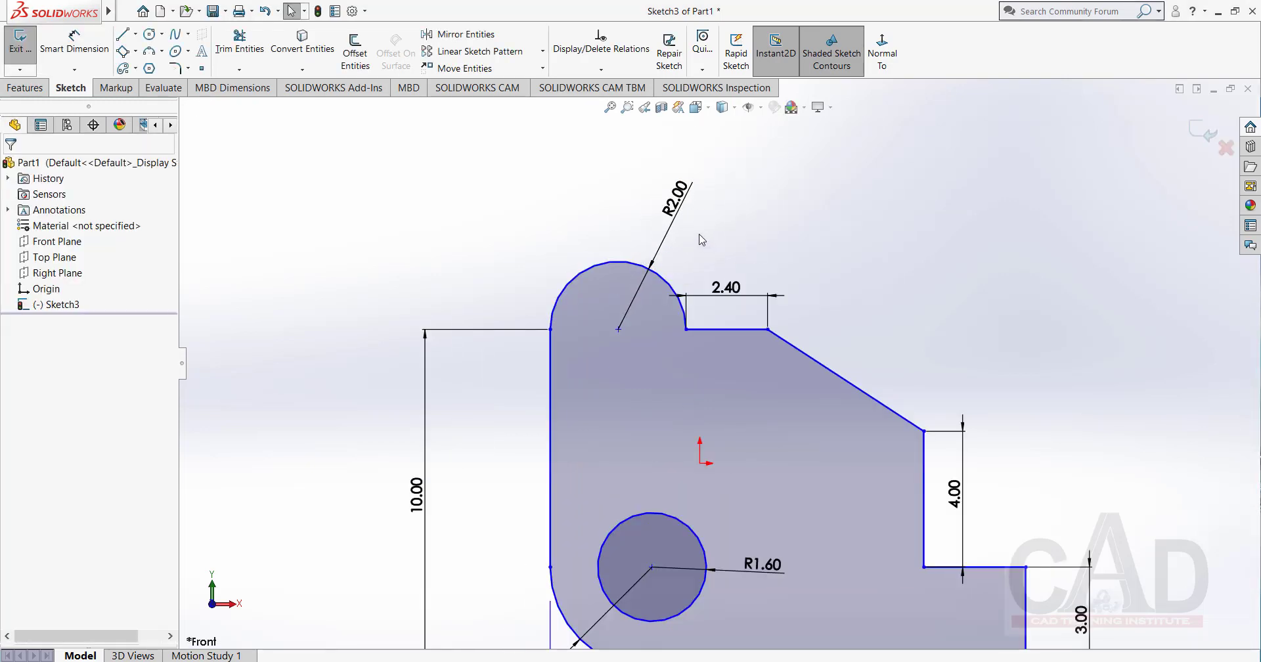
Switch the upper arc's radius dimension to Diameter leader display and close its properties.
{"action": "left_click", "coordinate": [658, 248]}
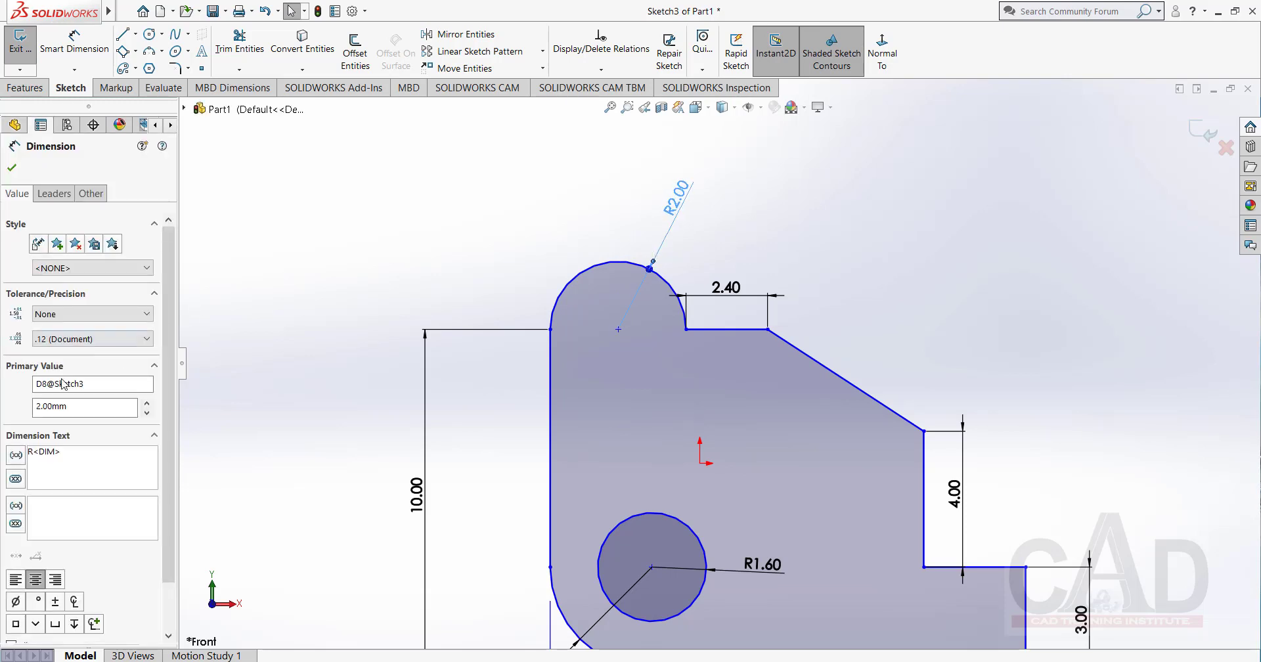
{"action": "left_click", "coordinate": [54, 194]}
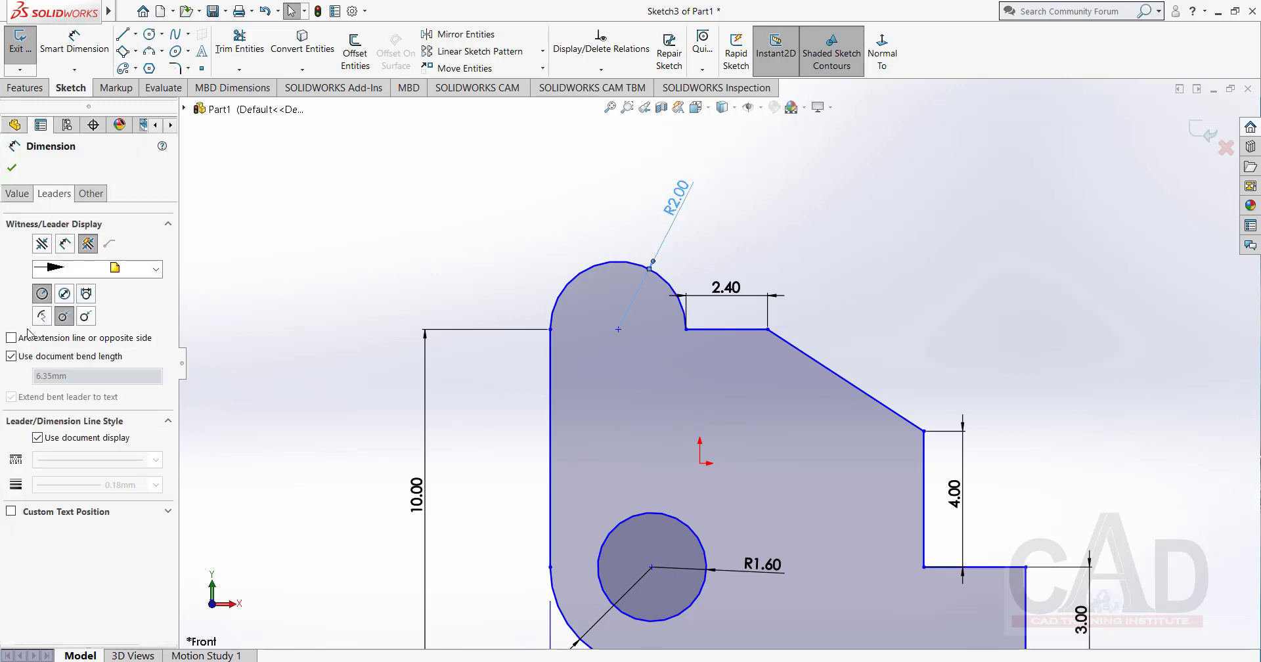
{"action": "left_click", "coordinate": [64, 294]}
{"action": "left_click", "coordinate": [12, 169]}
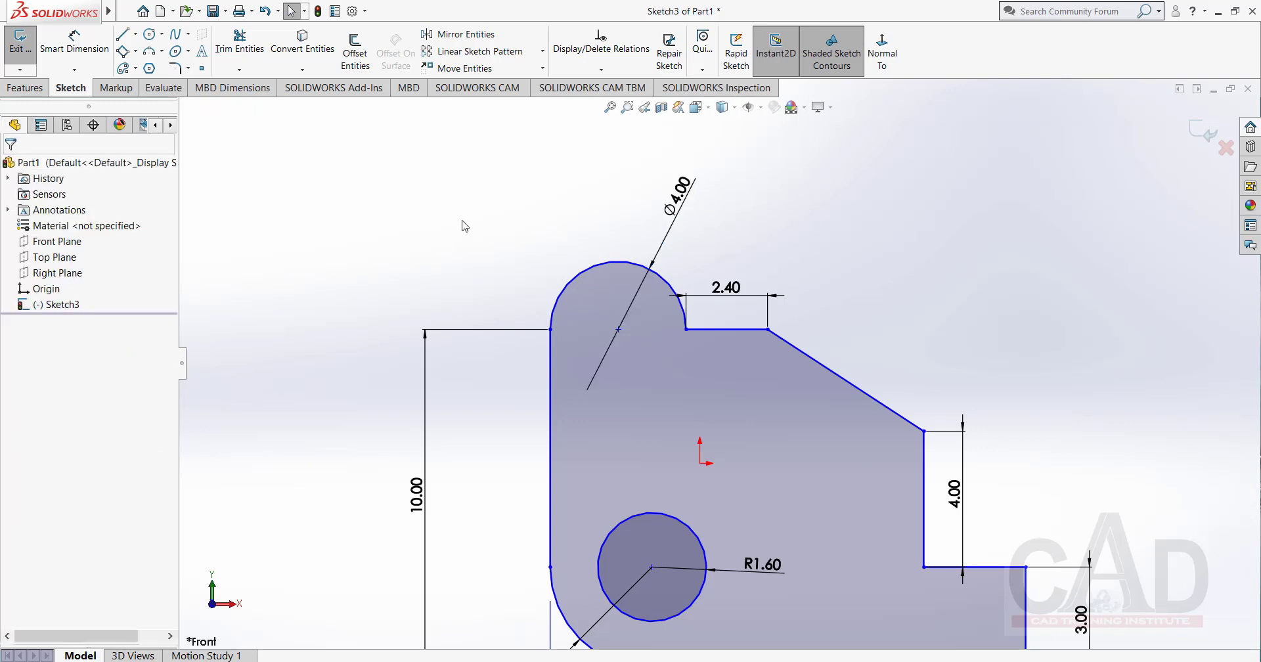
{"action": "scroll", "coordinate": [716, 368], "scroll_direction": "up", "scroll_amount": 1}
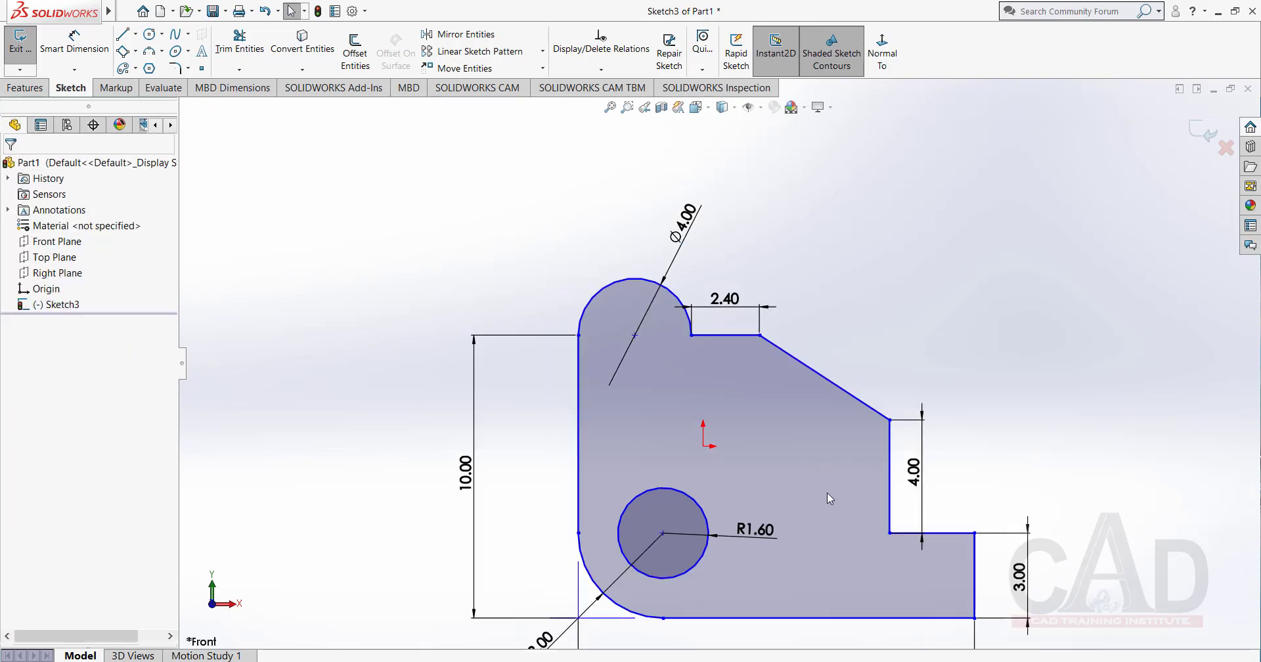
{"action": "scroll", "coordinate": [619, 436], "scroll_direction": "up", "scroll_amount": 2}
{"action": "scroll", "coordinate": [699, 480], "scroll_direction": "down", "scroll_amount": 1}
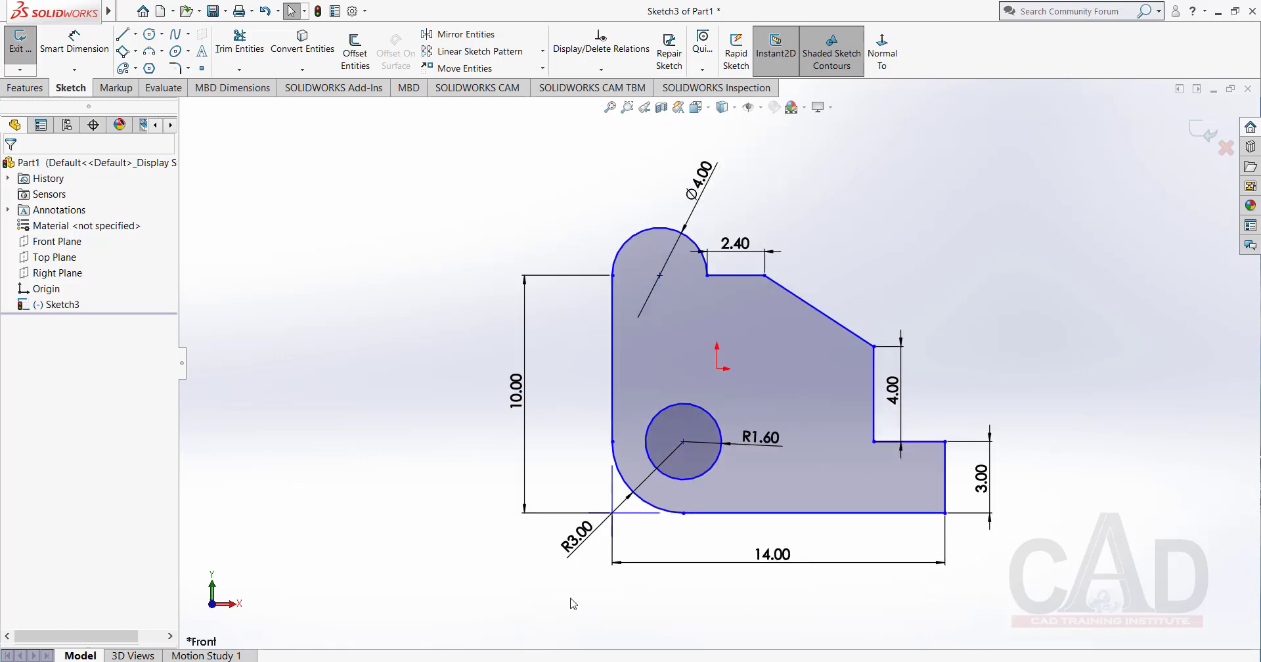
Check Book(2D&3D).pdf, then sketch a 6-sided inscribed-circle polygon centred on the upper arc's centre, with a circle diameter of about 2.3 mm.
{"action": "key", "text": "alt+Tab"}
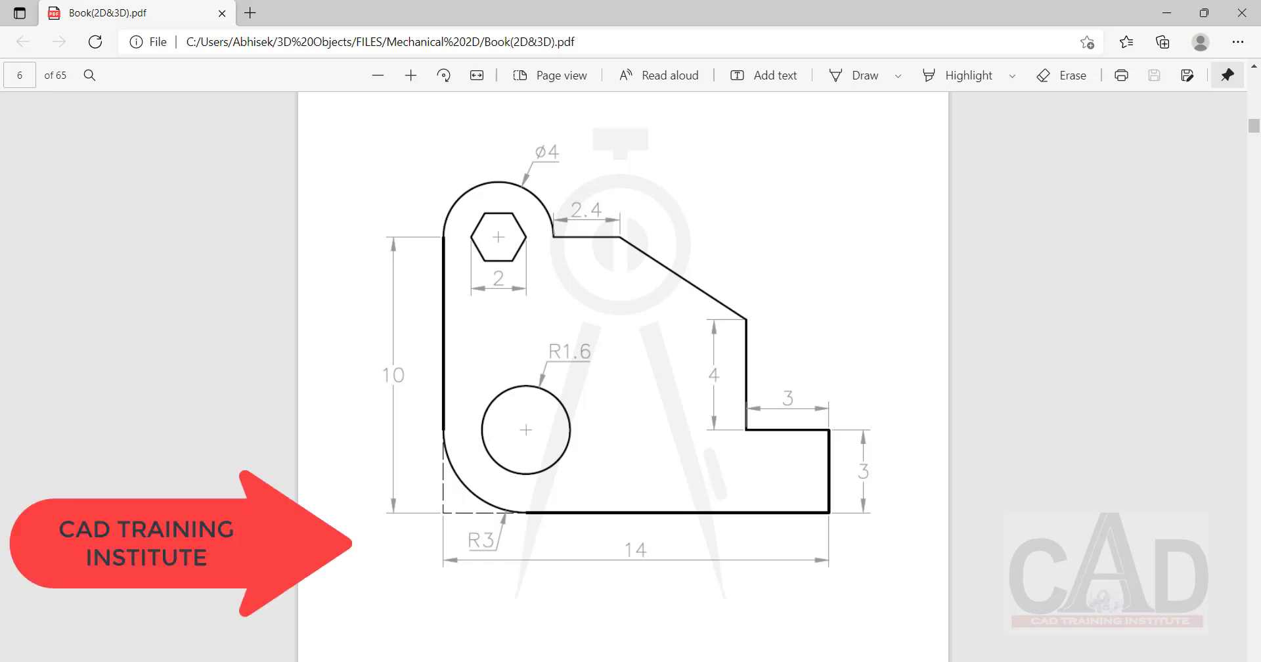
{"action": "left_click", "coordinate": [1167, 13]}
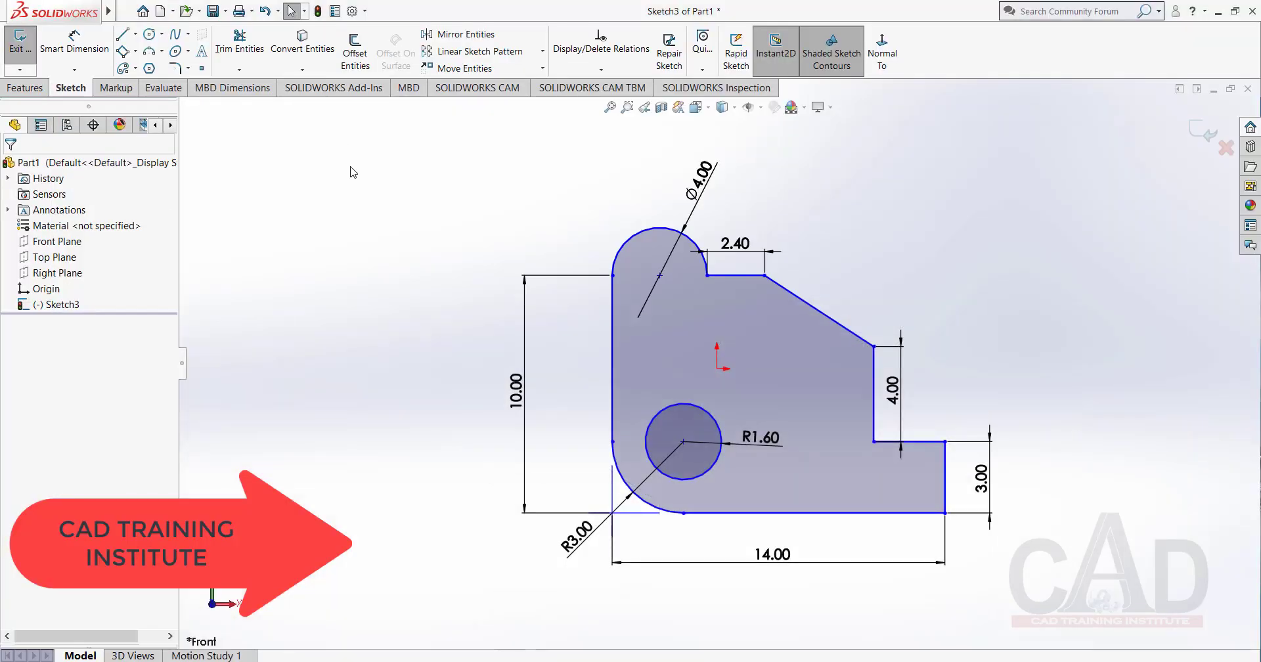
{"action": "left_click", "coordinate": [149, 68]}
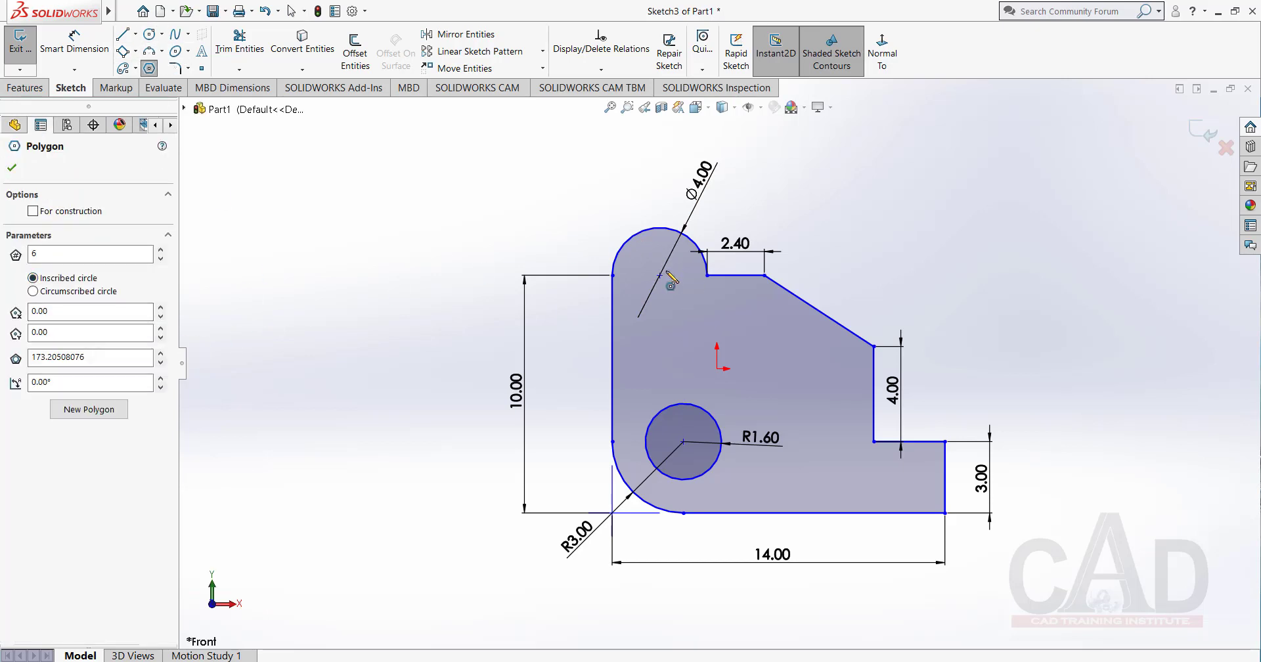
{"action": "left_click", "coordinate": [659, 275]}
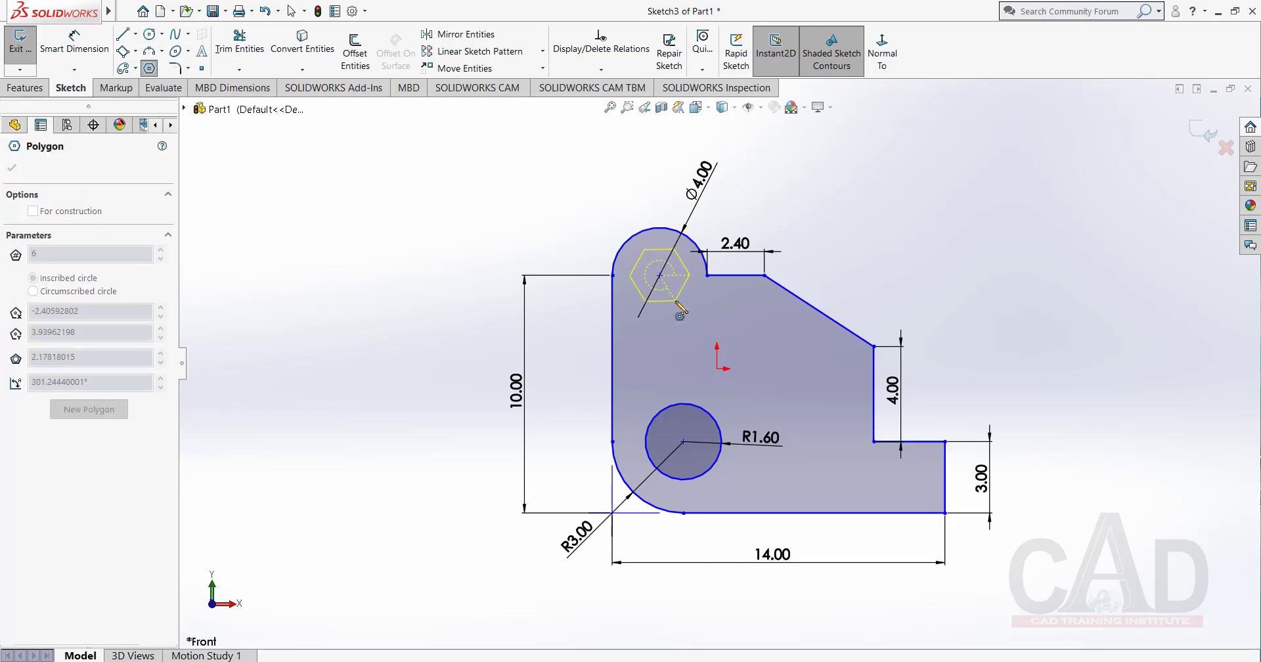
{"action": "left_click", "coordinate": [662, 302]}
{"action": "right_click", "coordinate": [829, 218]}
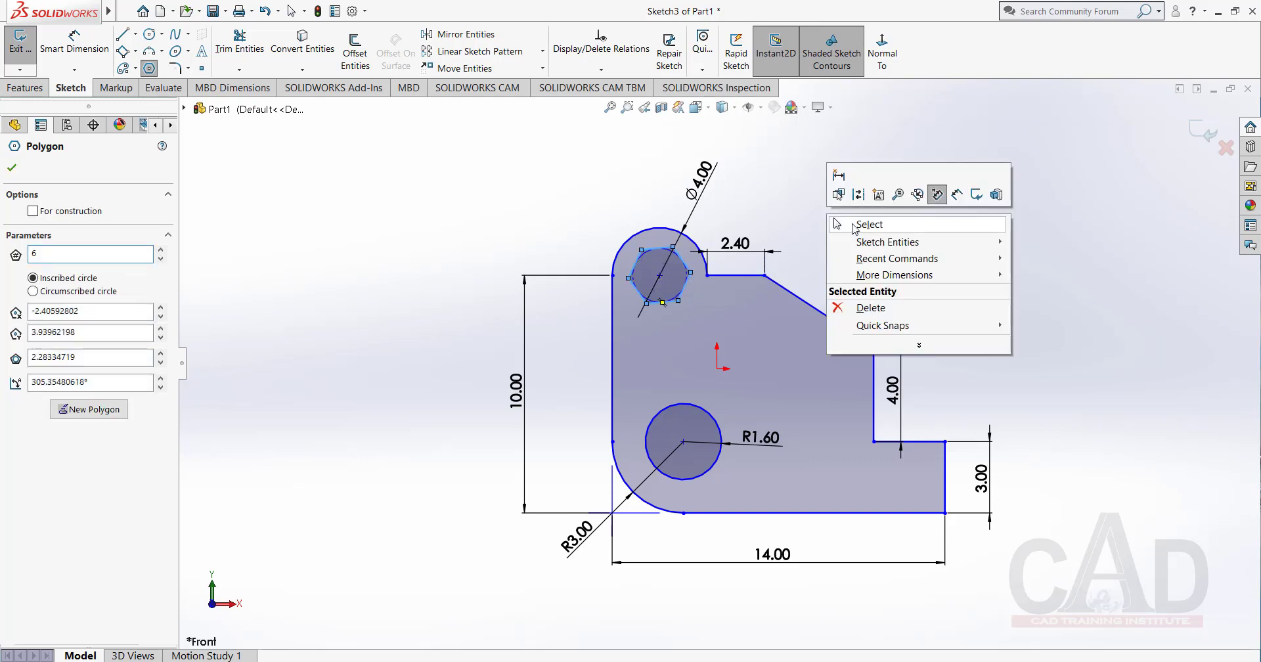
{"action": "left_click", "coordinate": [868, 226]}
Add a Horizontal relation to the hexagon's lower edge.
{"action": "scroll", "coordinate": [676, 283], "scroll_direction": "down", "scroll_amount": 3}
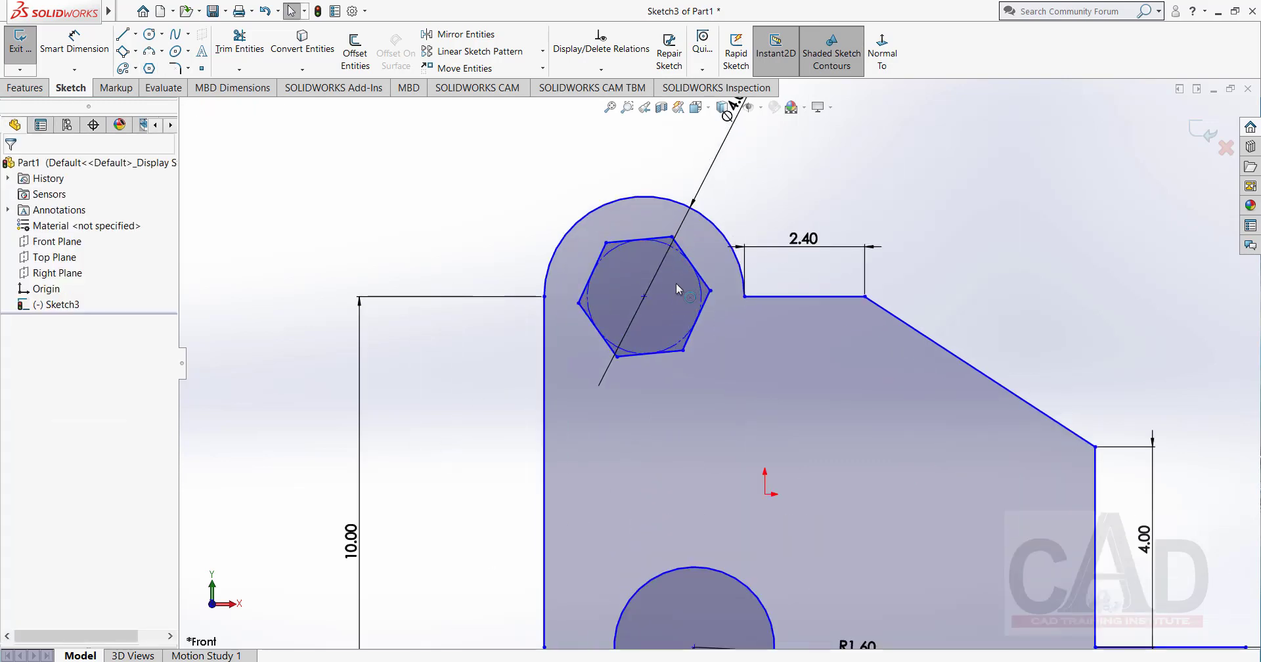
{"action": "scroll", "coordinate": [636, 361], "scroll_direction": "down", "scroll_amount": 2}
{"action": "left_click", "coordinate": [644, 355]}
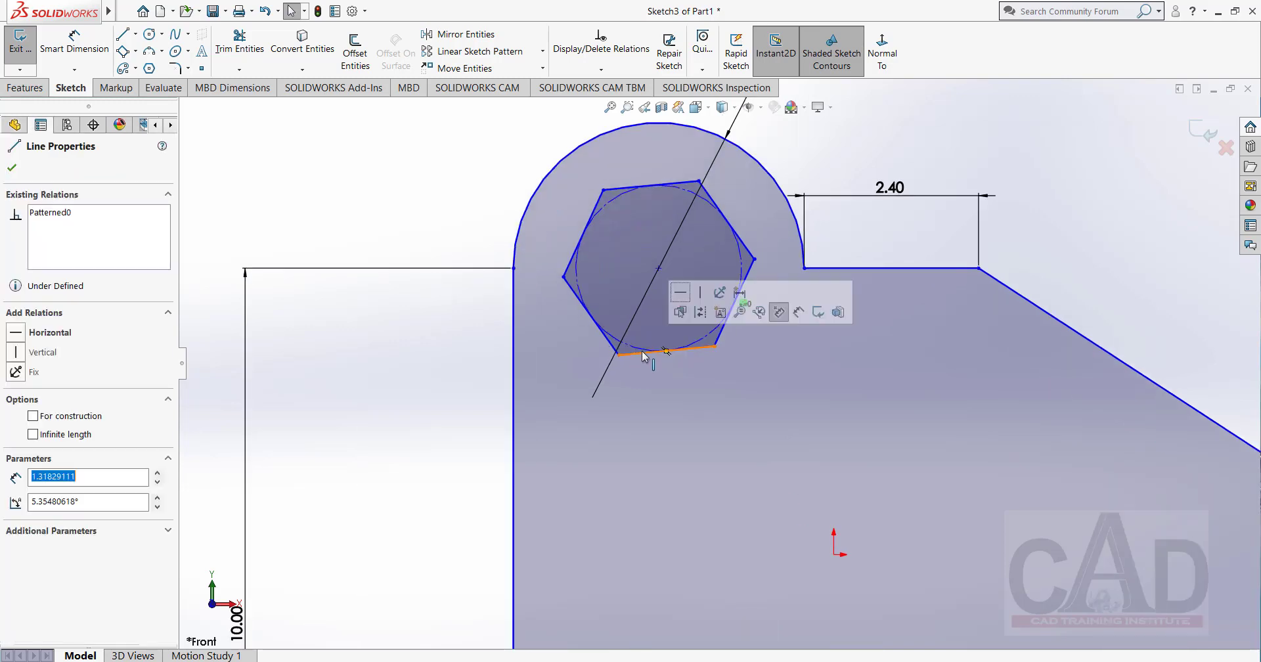
{"action": "left_click", "coordinate": [680, 293]}
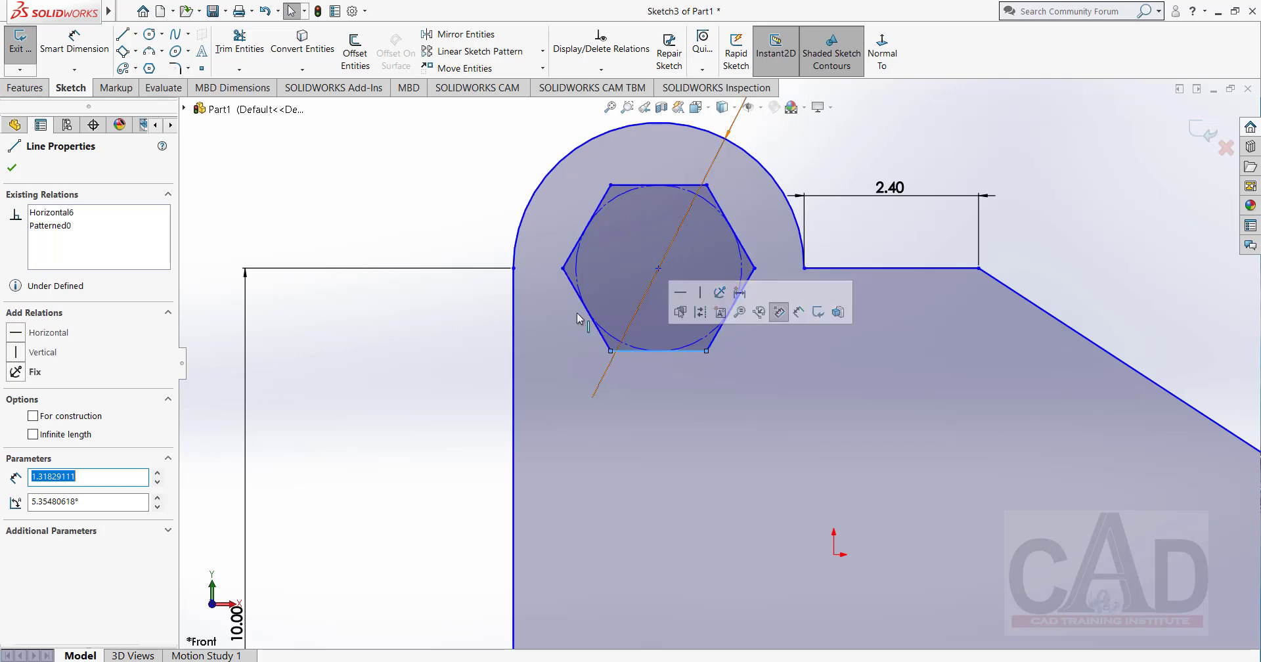
{"action": "left_click", "coordinate": [282, 185]}
Dimension the hexagon's width between its two opposite side corners as 2 mm with Smart Dimension, and leave the tool.
{"action": "scroll", "coordinate": [379, 250], "scroll_direction": "up", "scroll_amount": 2}
{"action": "left_click", "coordinate": [74, 43]}
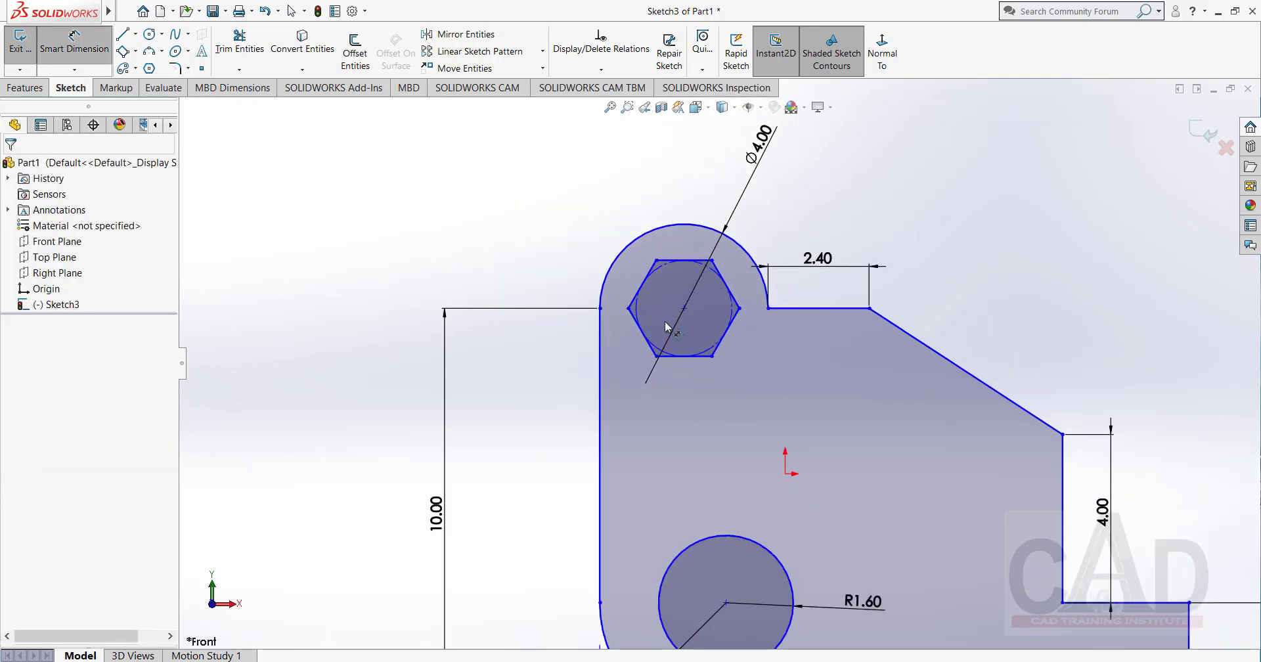
{"action": "left_click", "coordinate": [630, 309]}
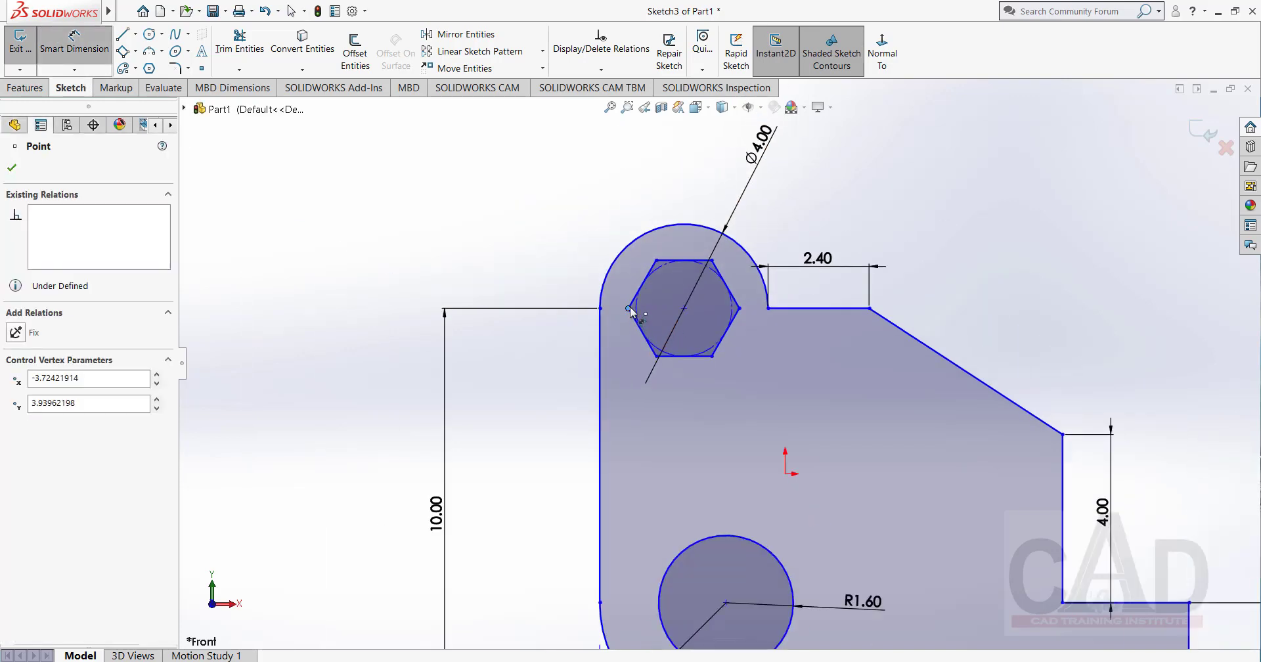
{"action": "left_click", "coordinate": [738, 308]}
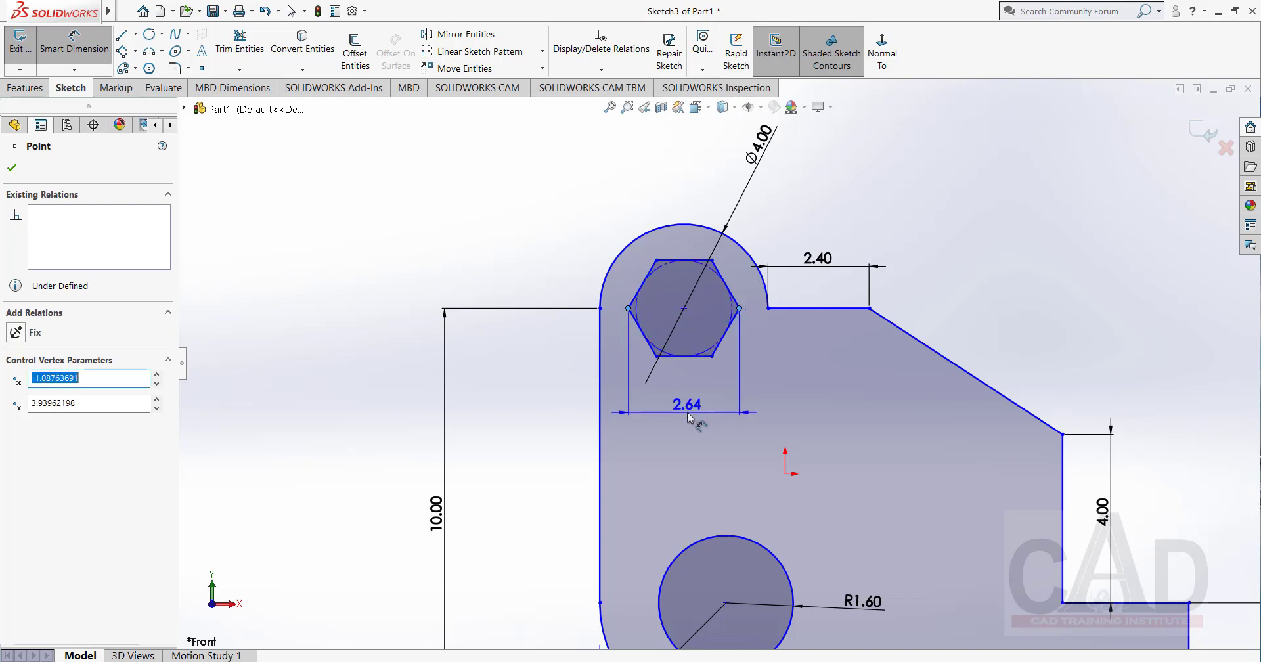
{"action": "left_click", "coordinate": [688, 417]}
{"action": "type", "text": "2"}
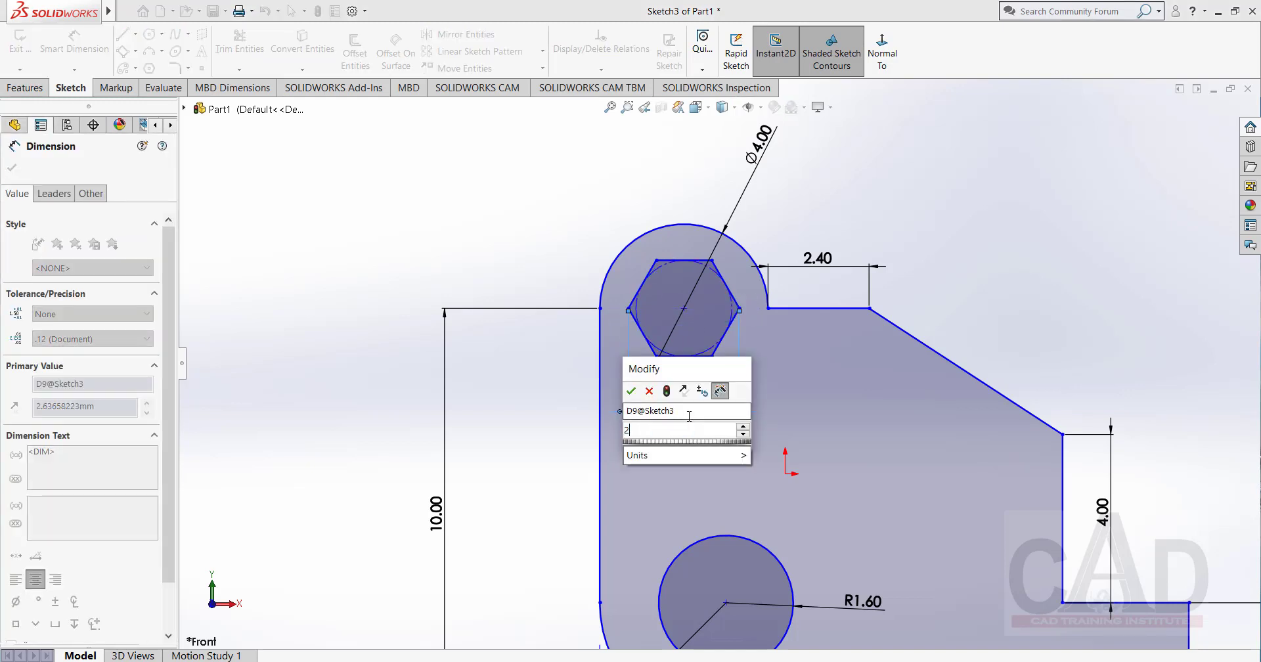
{"action": "key", "text": "Return"}
{"action": "left_click", "coordinate": [424, 203]}
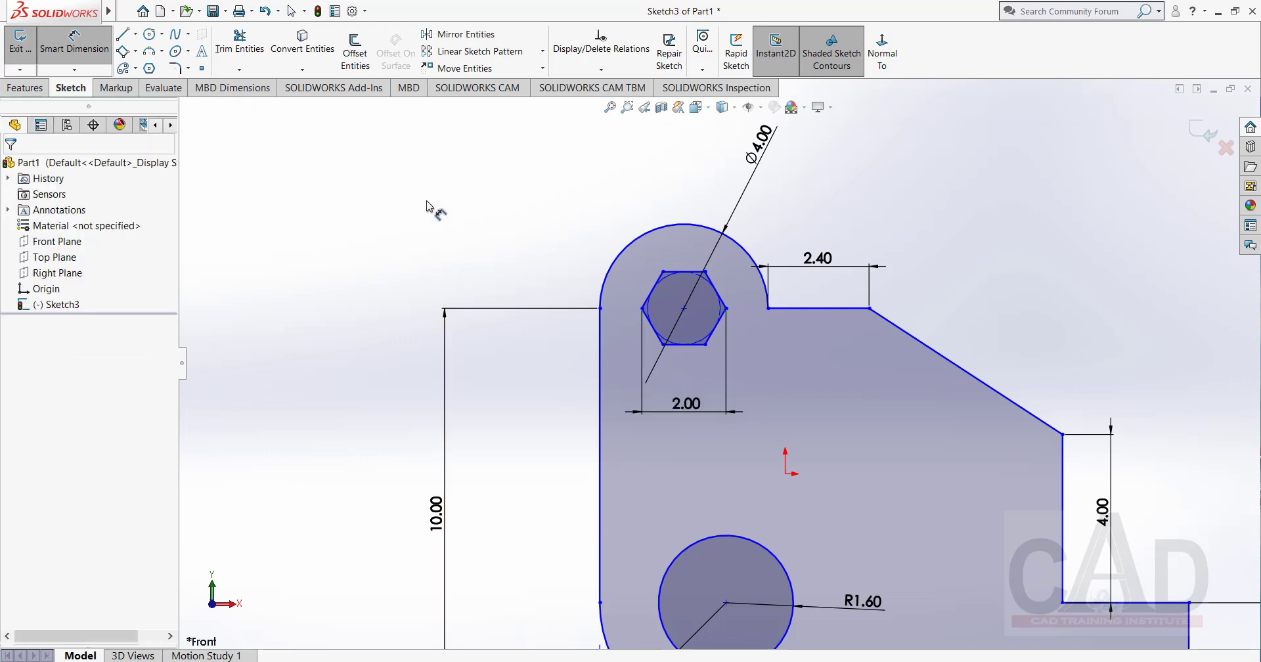
{"action": "scroll", "coordinate": [453, 226], "scroll_direction": "up", "scroll_amount": 2}
{"action": "scroll", "coordinate": [815, 447], "scroll_direction": "up", "scroll_amount": 2}
{"action": "scroll", "coordinate": [946, 463], "scroll_direction": "down", "scroll_amount": 1}
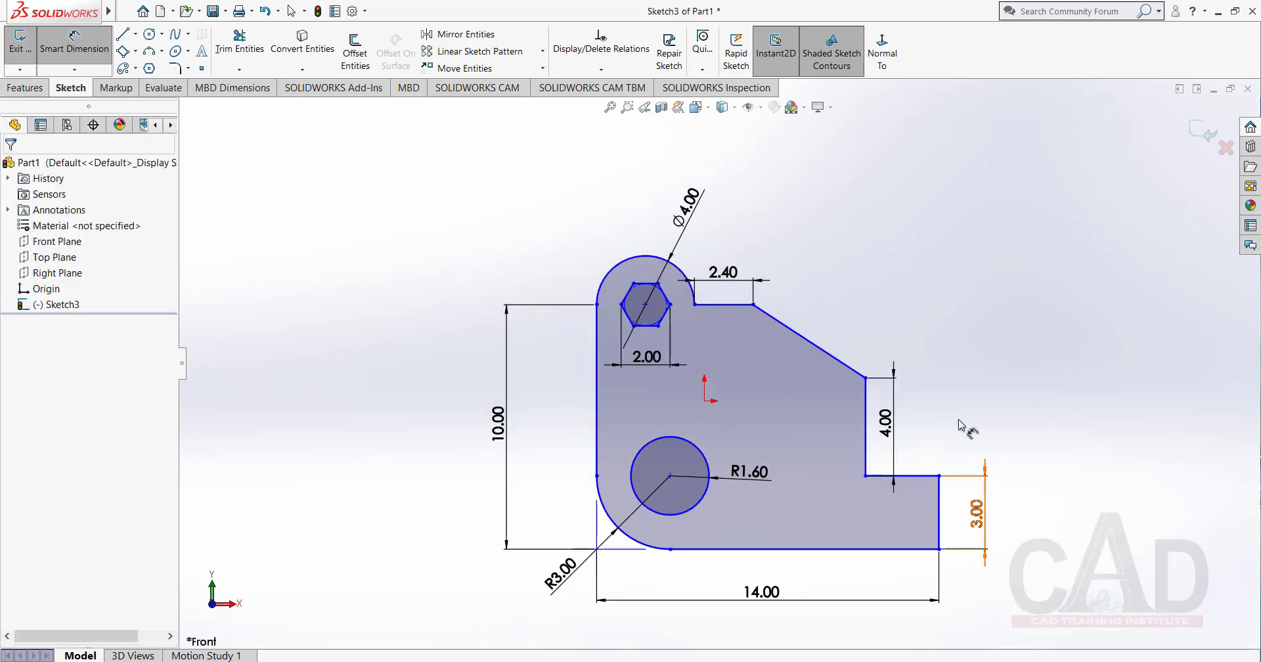
{"action": "scroll", "coordinate": [1022, 445], "scroll_direction": "down", "scroll_amount": 1}
{"action": "scroll", "coordinate": [920, 381], "scroll_direction": "up", "scroll_amount": 1}
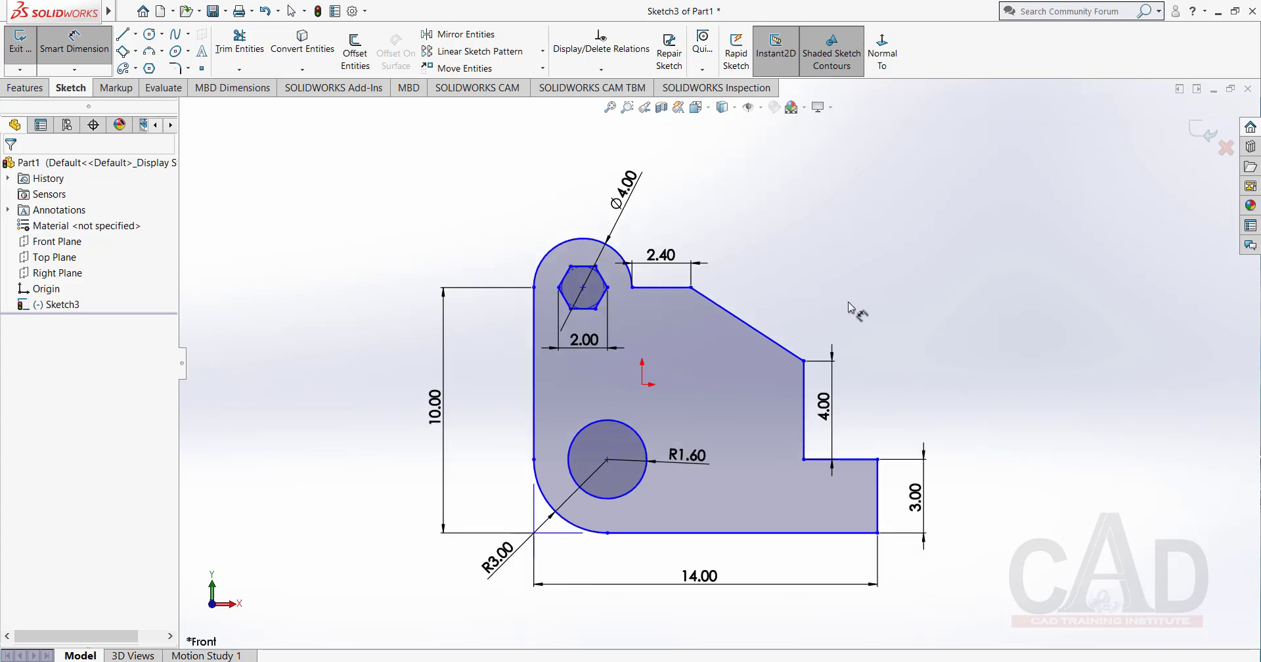
{"action": "right_click", "coordinate": [819, 234]}
{"action": "left_click", "coordinate": [871, 271]}
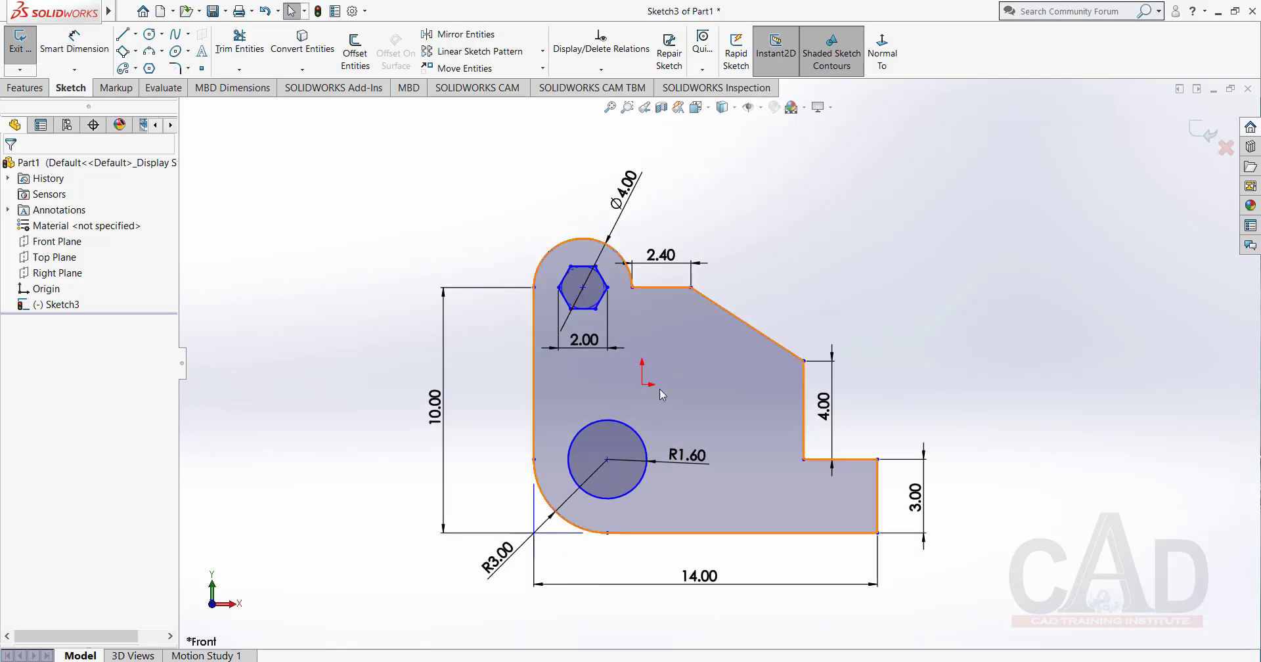
Dimension the vertical distance from the origin to the profile's bottom edge as 5 mm with Smart Dimension.
{"action": "left_click", "coordinate": [71, 48]}
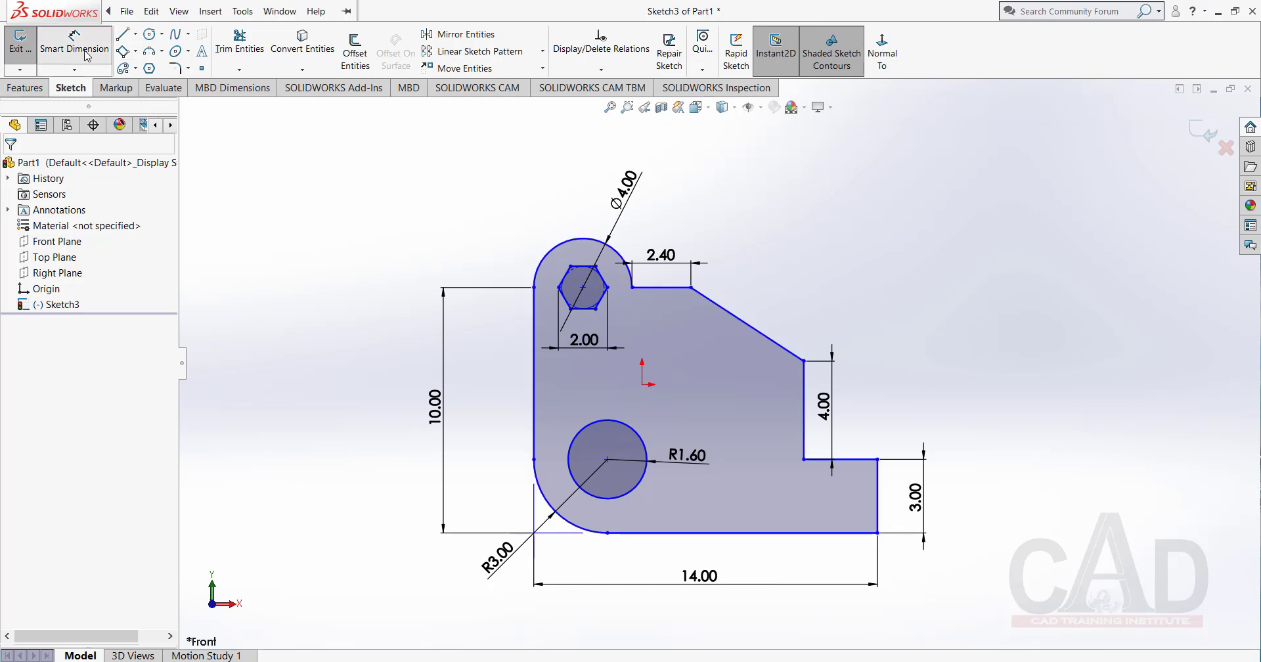
{"action": "left_click", "coordinate": [643, 385]}
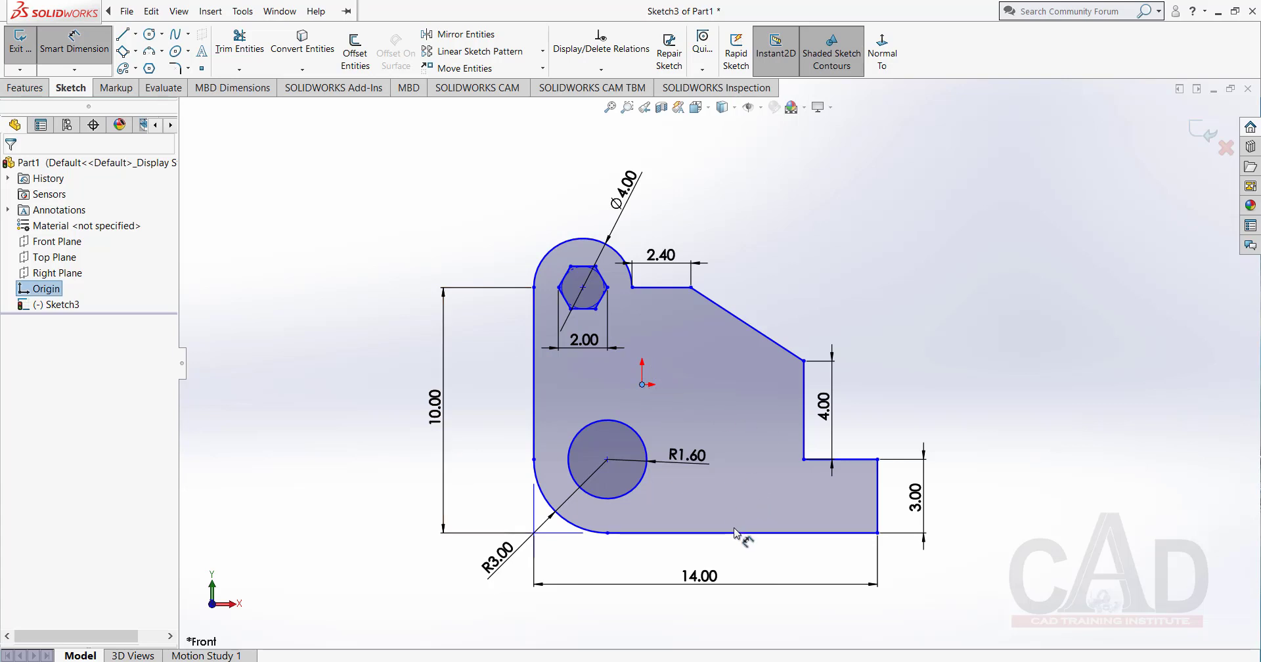
{"action": "left_click", "coordinate": [742, 532]}
{"action": "left_click", "coordinate": [757, 460]}
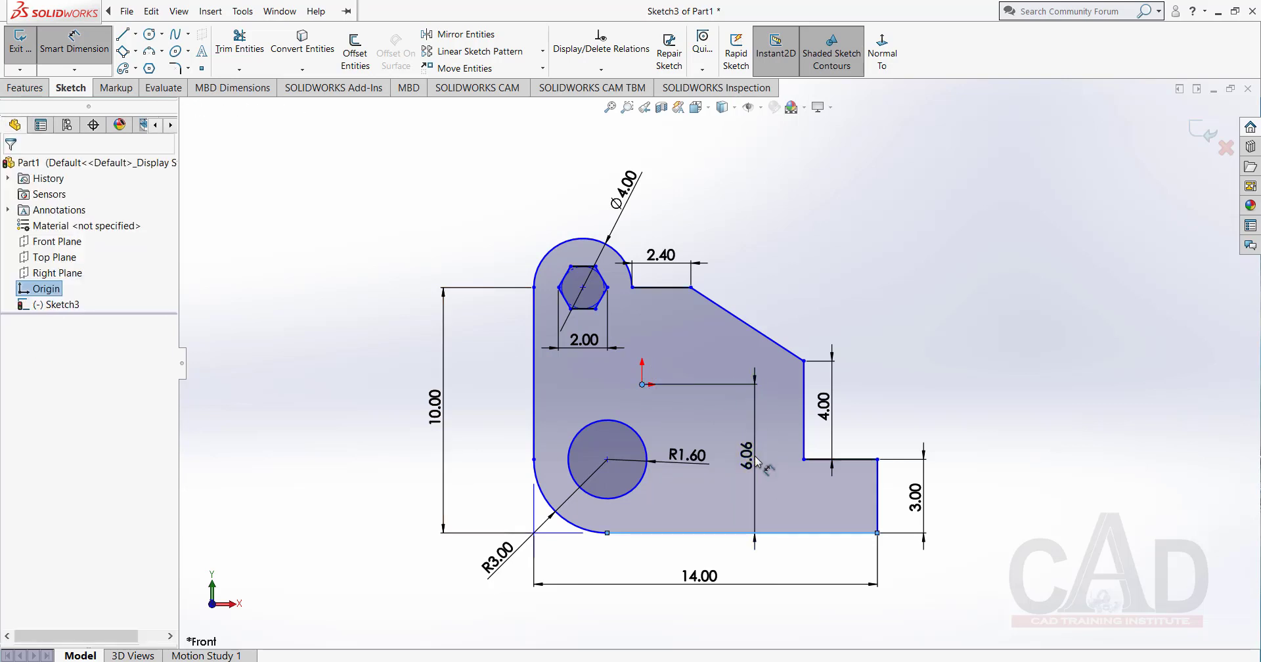
{"action": "type", "text": "5"}
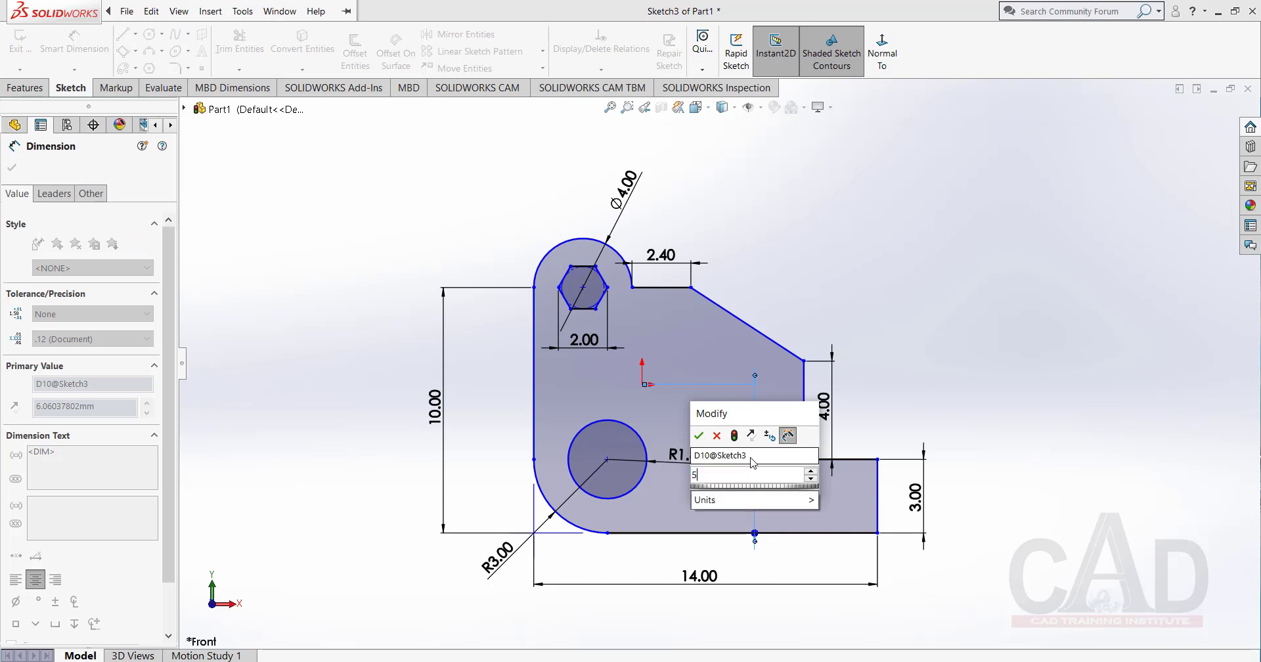
{"action": "key", "text": "Return"}
{"action": "left_click", "coordinate": [900, 218]}
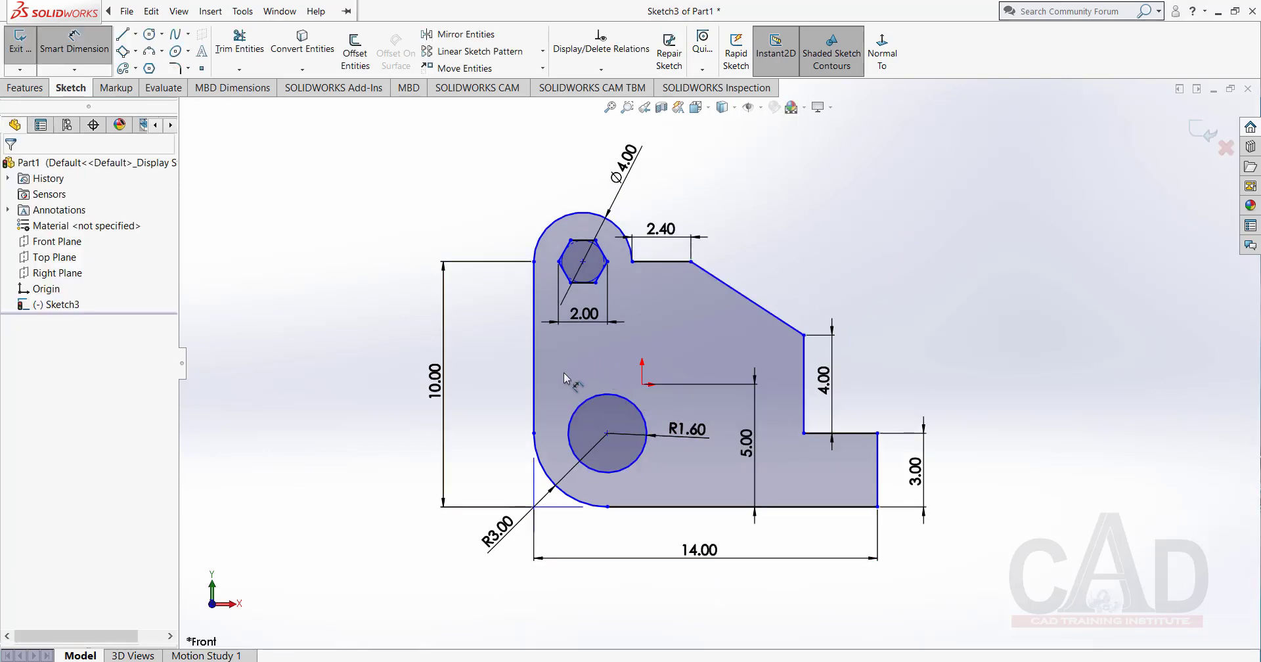
Dimension the horizontal distance from the profile's left edge to the origin as 7 mm, and leave Smart Dimension.
{"action": "left_click", "coordinate": [535, 384]}
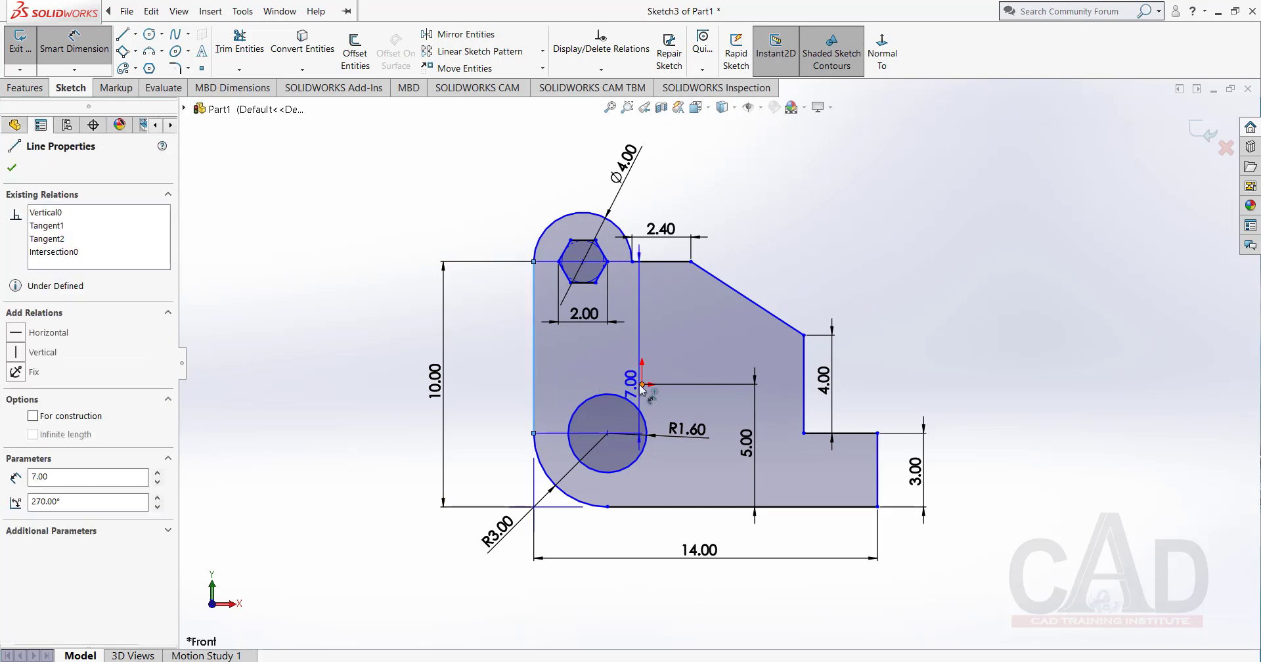
{"action": "left_click", "coordinate": [642, 385]}
{"action": "left_click", "coordinate": [591, 380]}
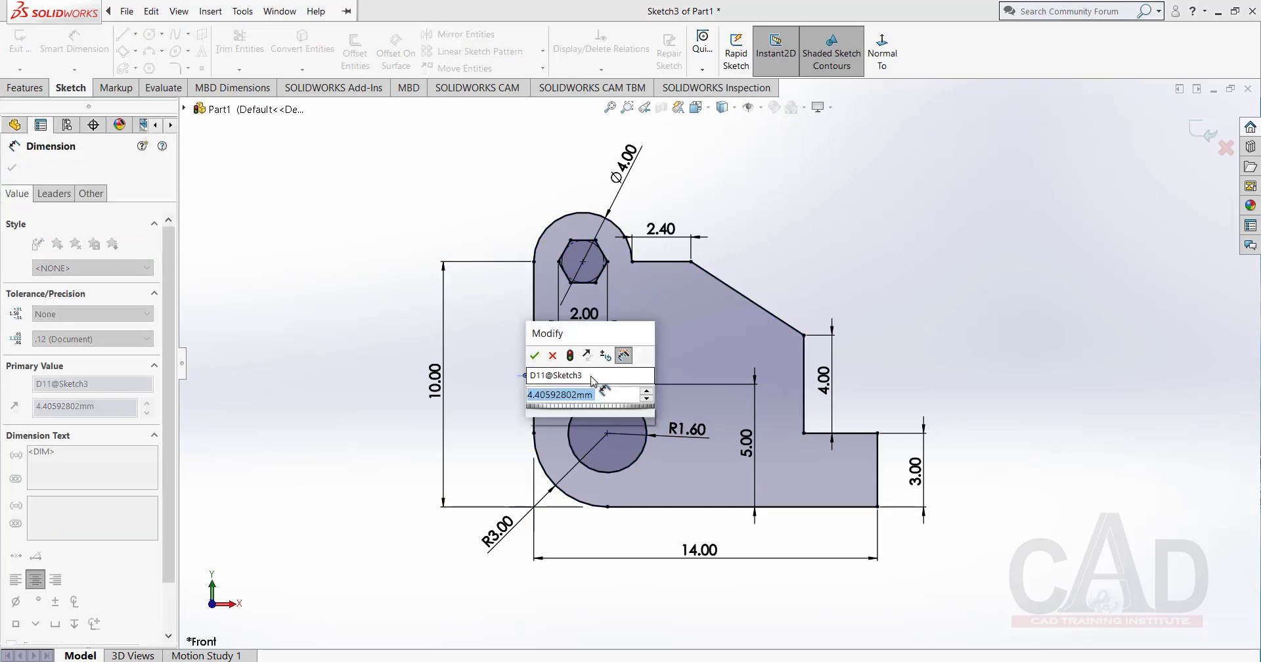
{"action": "type", "text": "7"}
{"action": "key", "text": "Return"}
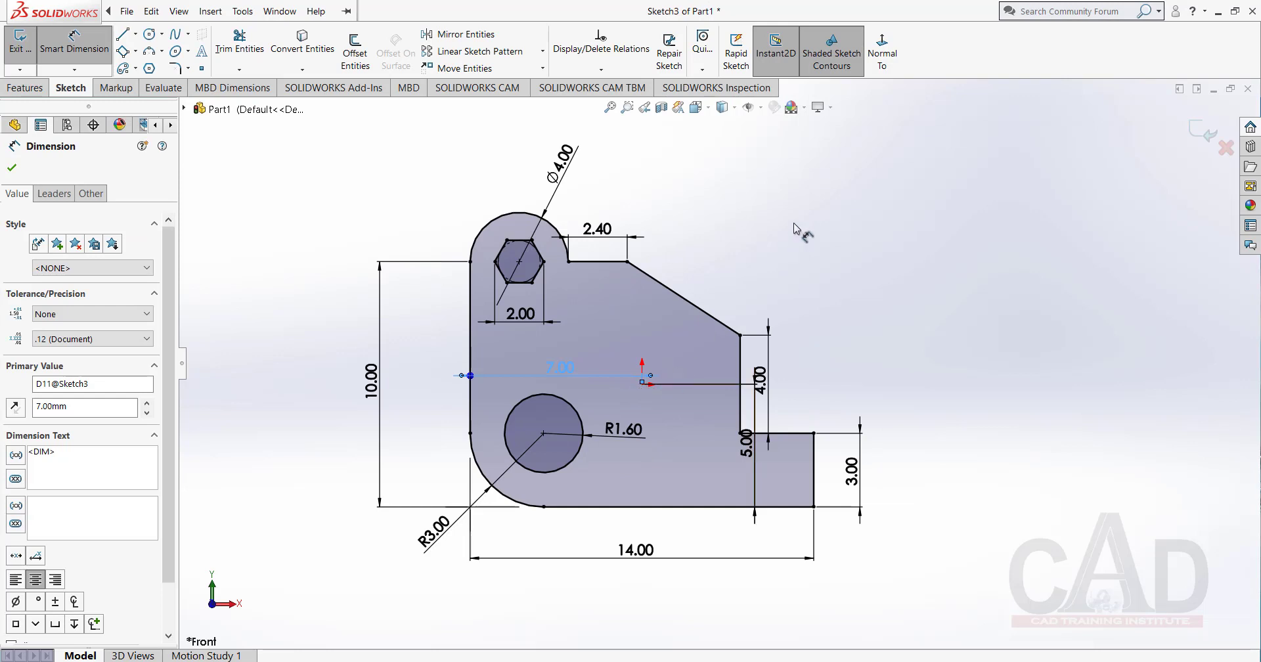
{"action": "key", "text": "Escape"}
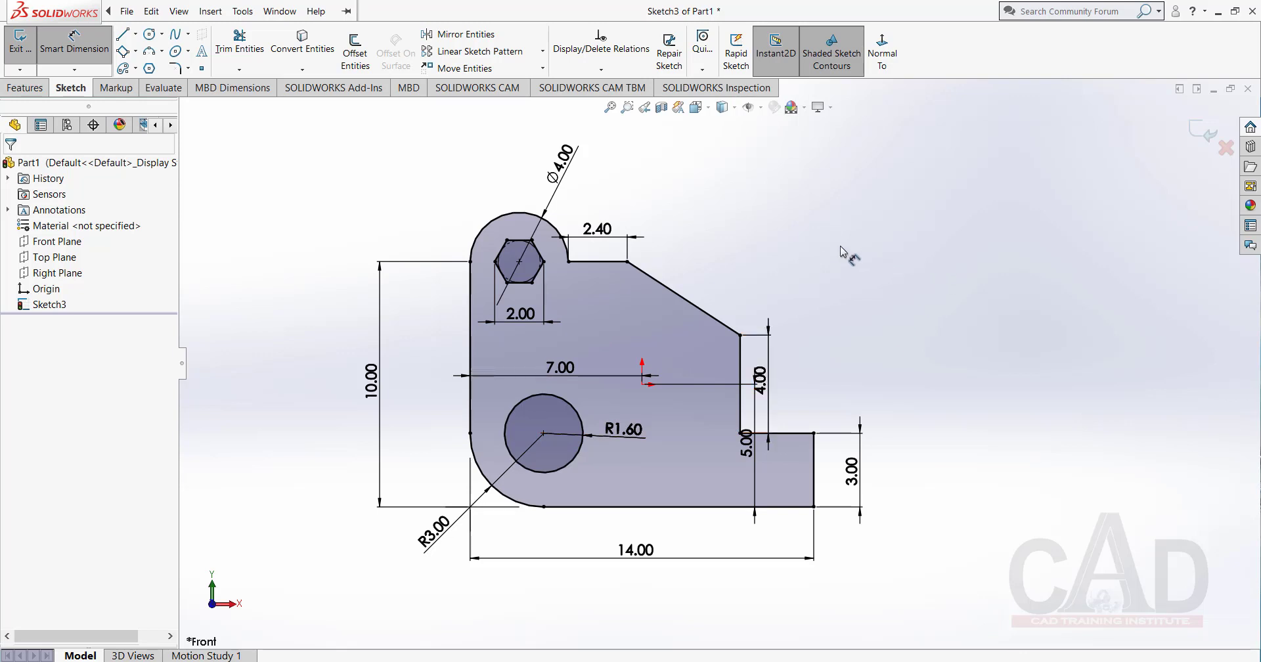
{"action": "right_click", "coordinate": [785, 224]}
{"action": "left_click", "coordinate": [840, 268]}
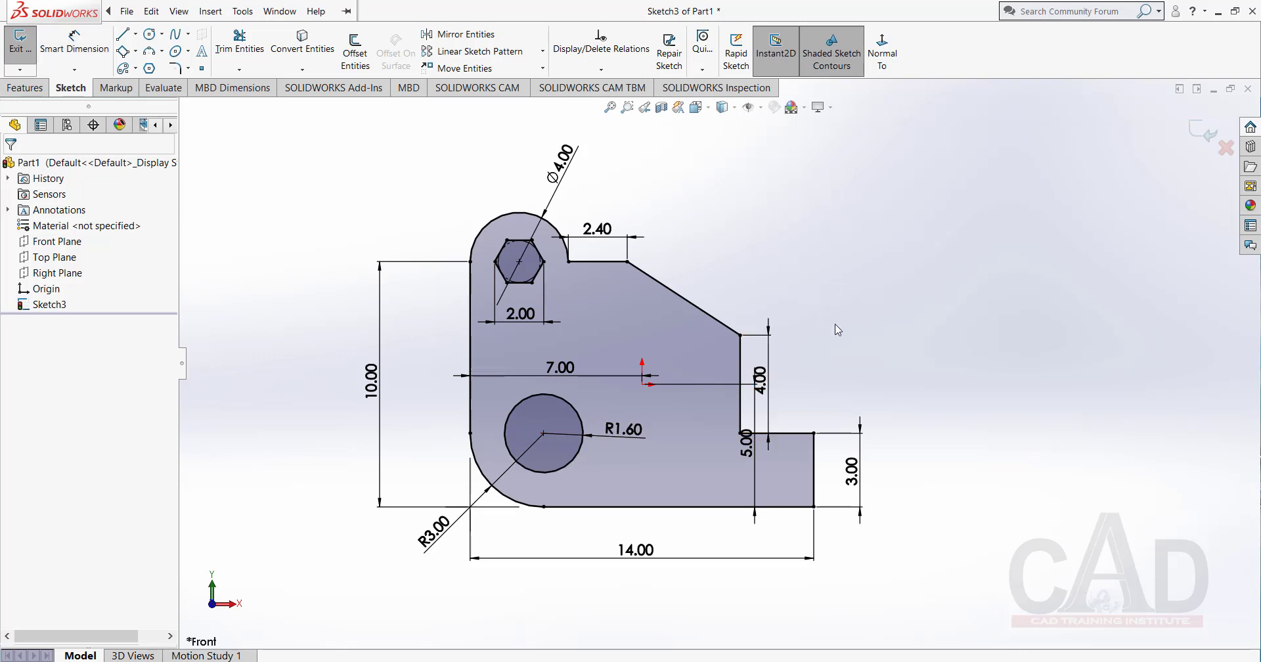
Delete the whole practice profile, including its hole, hexagon and dimensions, while staying in the open sketch.
{"action": "scroll", "coordinate": [836, 328], "scroll_direction": "down", "scroll_amount": 1}
{"action": "scroll", "coordinate": [680, 349], "scroll_direction": "down", "scroll_amount": 2}
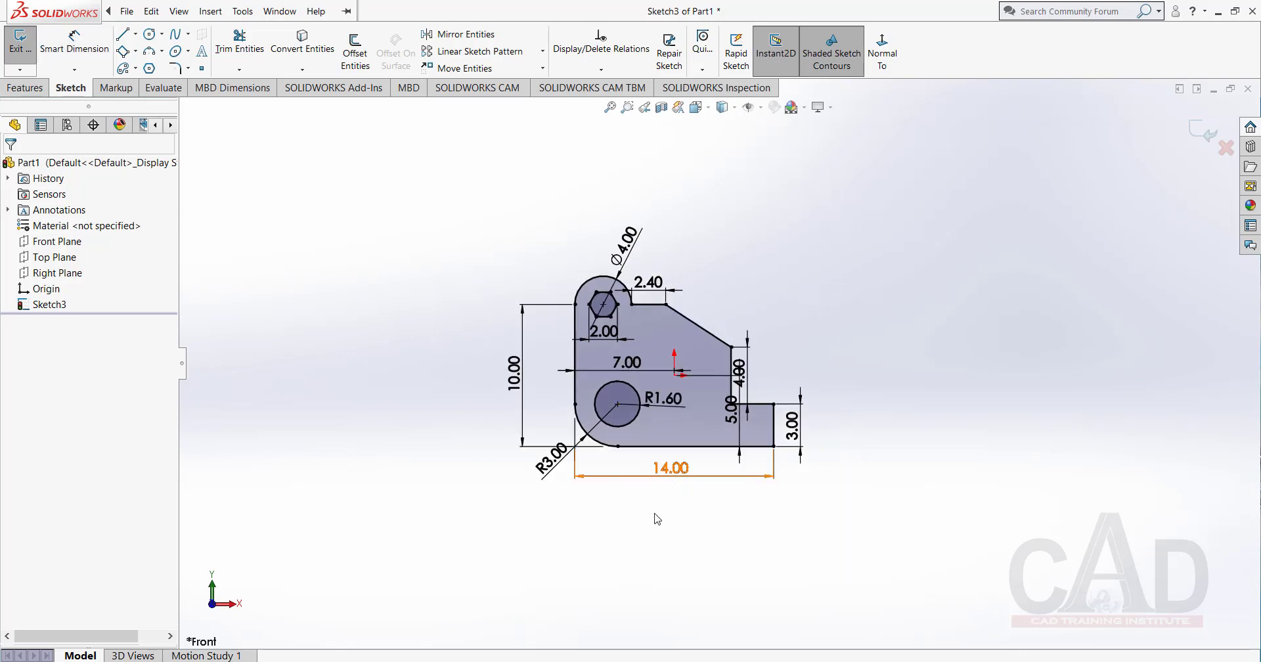
{"action": "mouse_move", "coordinate": [844, 213]}
{"action": "left_mouse_down"}
{"action": "mouse_move", "coordinate": [527, 552]}
{"action": "mouse_move", "coordinate": [755, 191]}
{"action": "mouse_move", "coordinate": [774, 210]}
{"action": "left_mouse_up"}
{"action": "left_click", "coordinate": [862, 244]}
{"action": "mouse_move", "coordinate": [909, 191]}
{"action": "left_mouse_down"}
{"action": "mouse_move", "coordinate": [360, 420]}
{"action": "mouse_move", "coordinate": [686, 192]}
{"action": "left_mouse_up"}
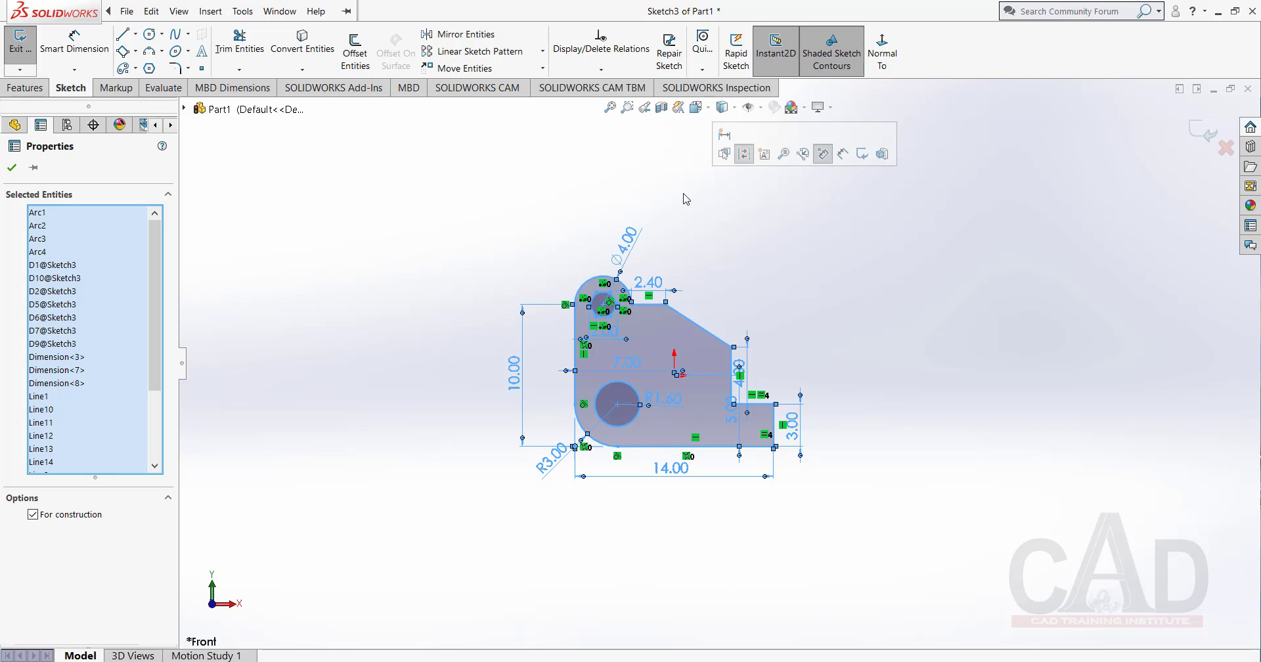
{"action": "key", "text": "Delete"}
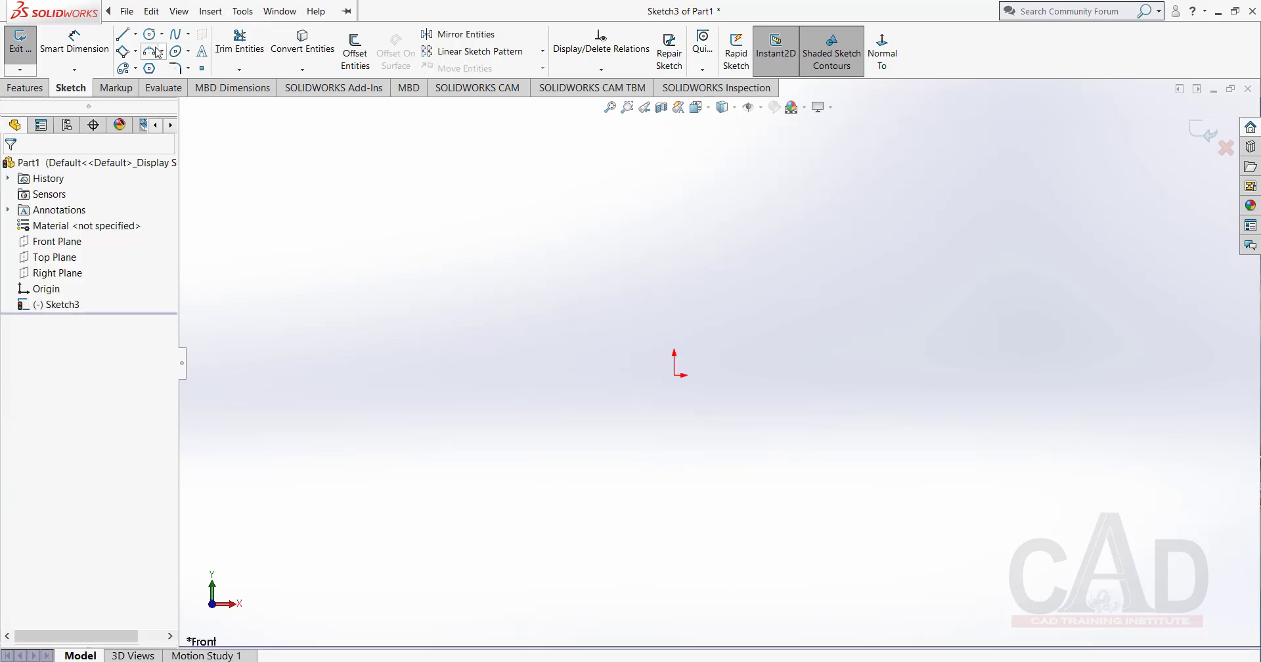
Sketch a corner rectangle about 9.8 mm wide and 6.7 mm high to the left of the origin.
{"action": "left_click", "coordinate": [134, 34]}
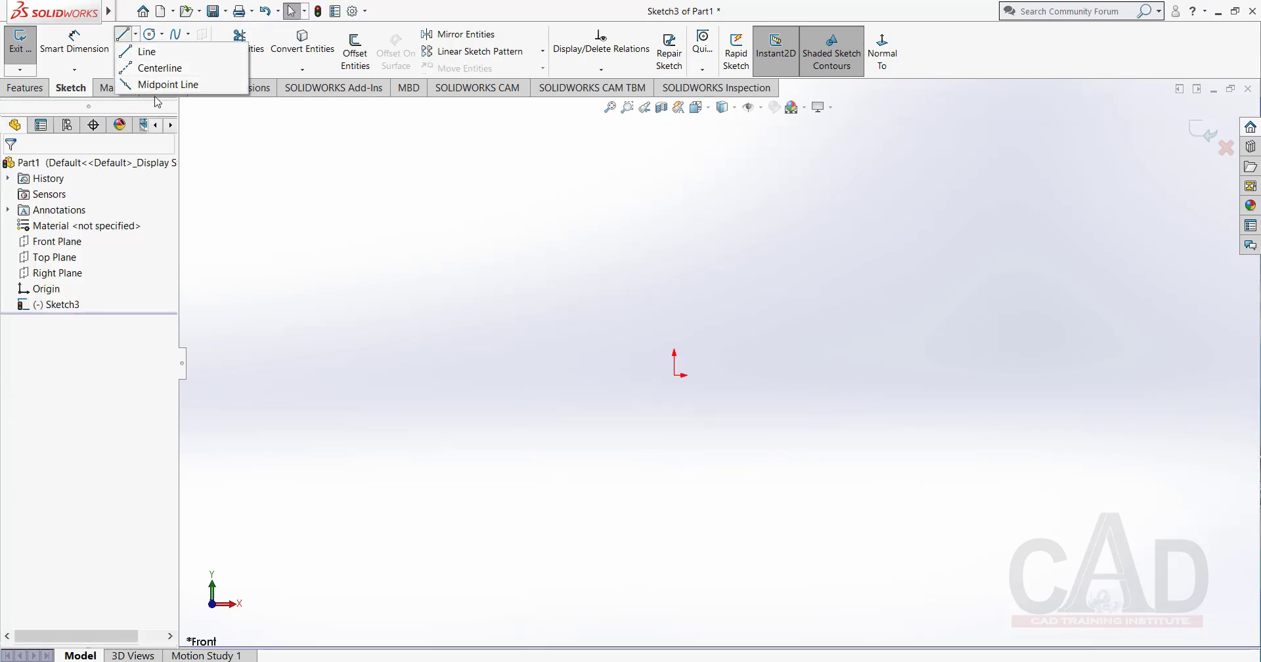
{"action": "mouse_move", "coordinate": [151, 39]}
{"action": "left_click", "coordinate": [135, 51]}
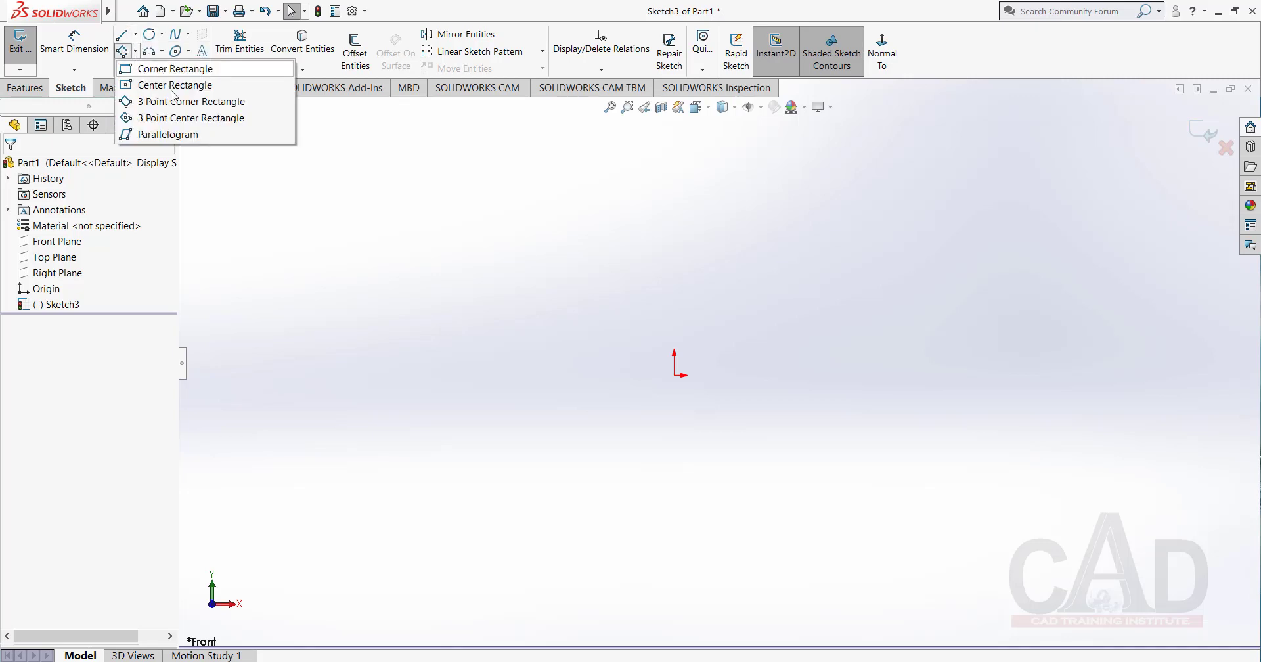
{"action": "left_click", "coordinate": [162, 69]}
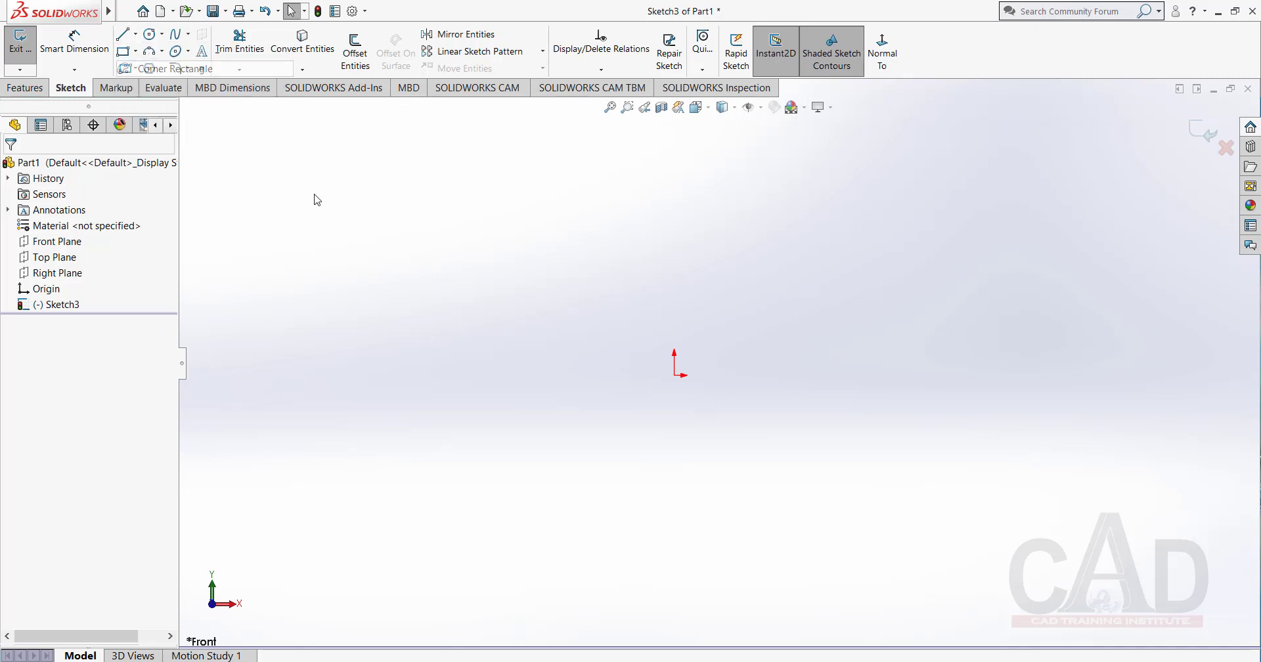
{"action": "left_click", "coordinate": [442, 295]}
{"action": "left_click", "coordinate": [581, 389]}
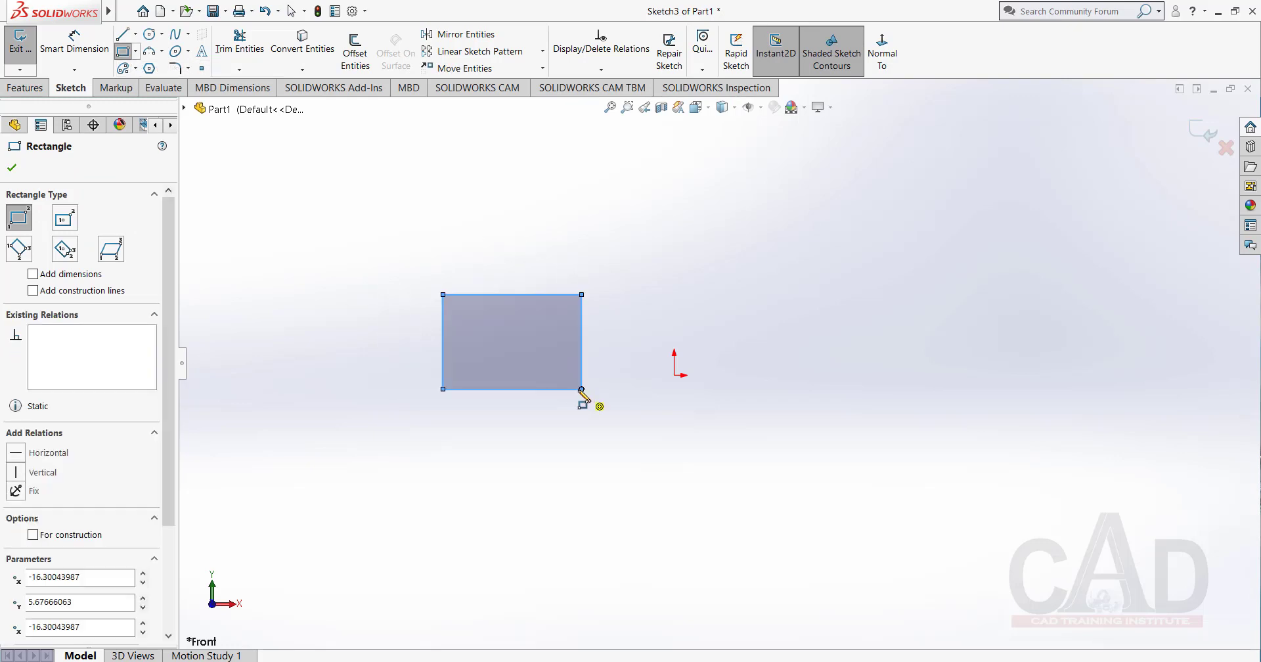
Sketch a center rectangle about 20.6 mm wide and 17.9 mm high, centred on the origin.
{"action": "left_click", "coordinate": [135, 51]}
{"action": "left_click", "coordinate": [163, 85]}
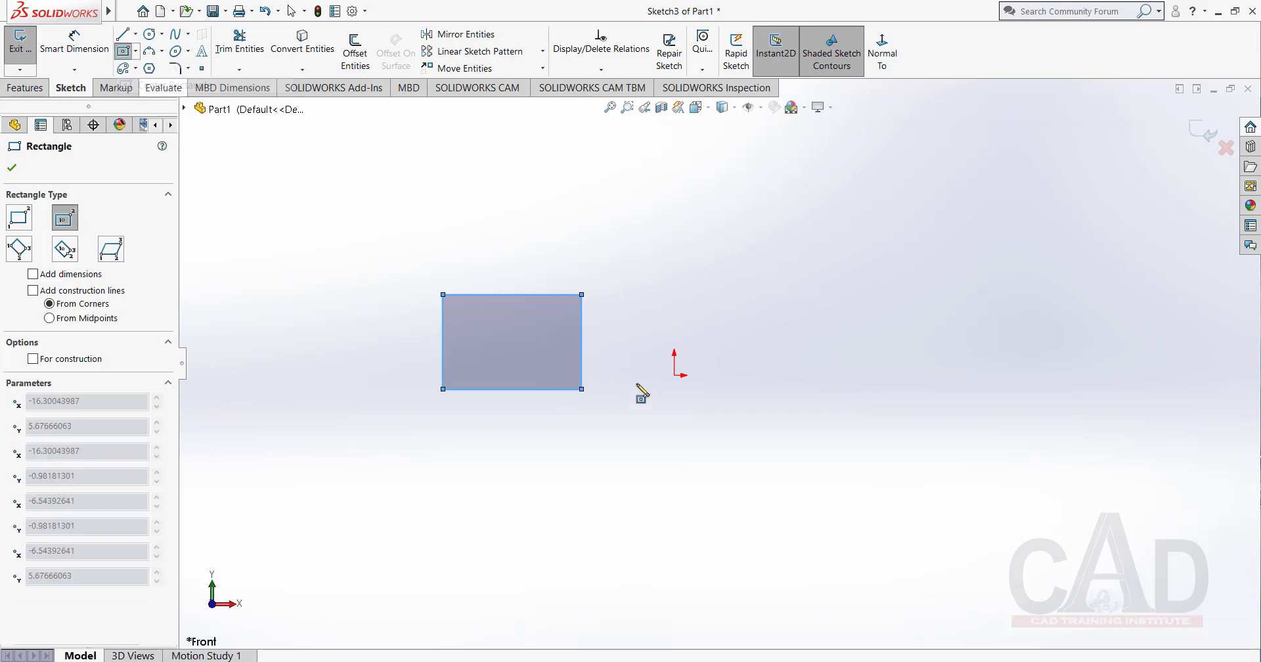
{"action": "left_click", "coordinate": [674, 375]}
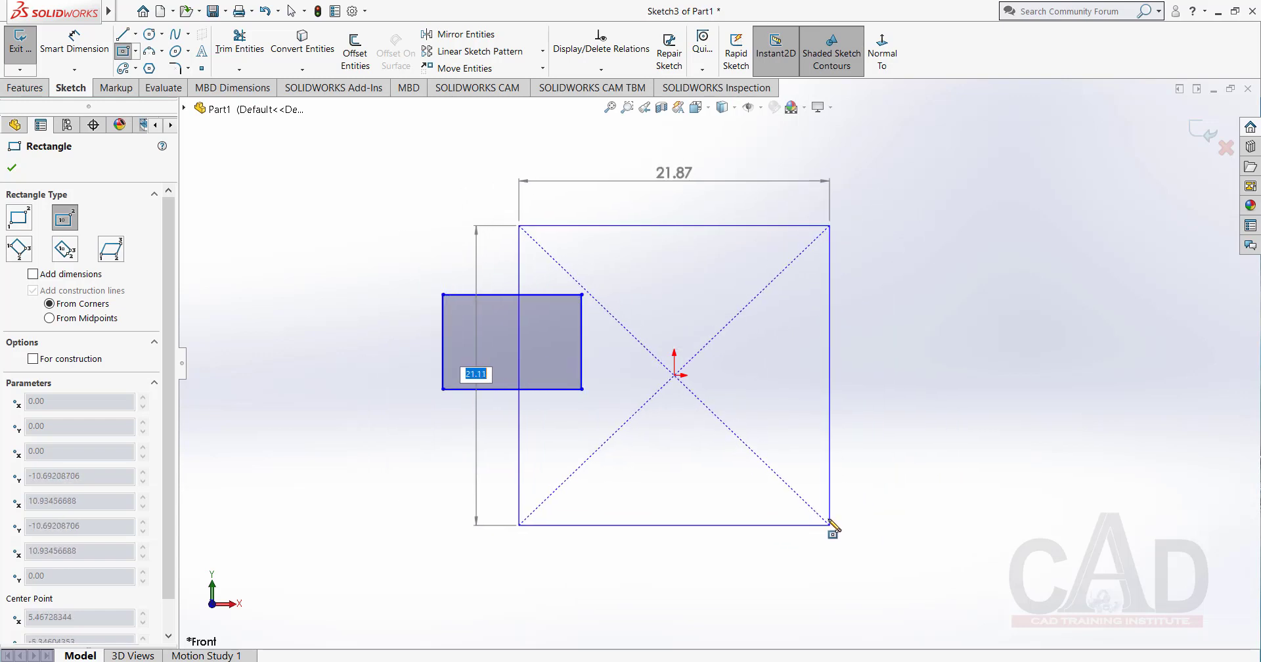
{"action": "left_click", "coordinate": [820, 501]}
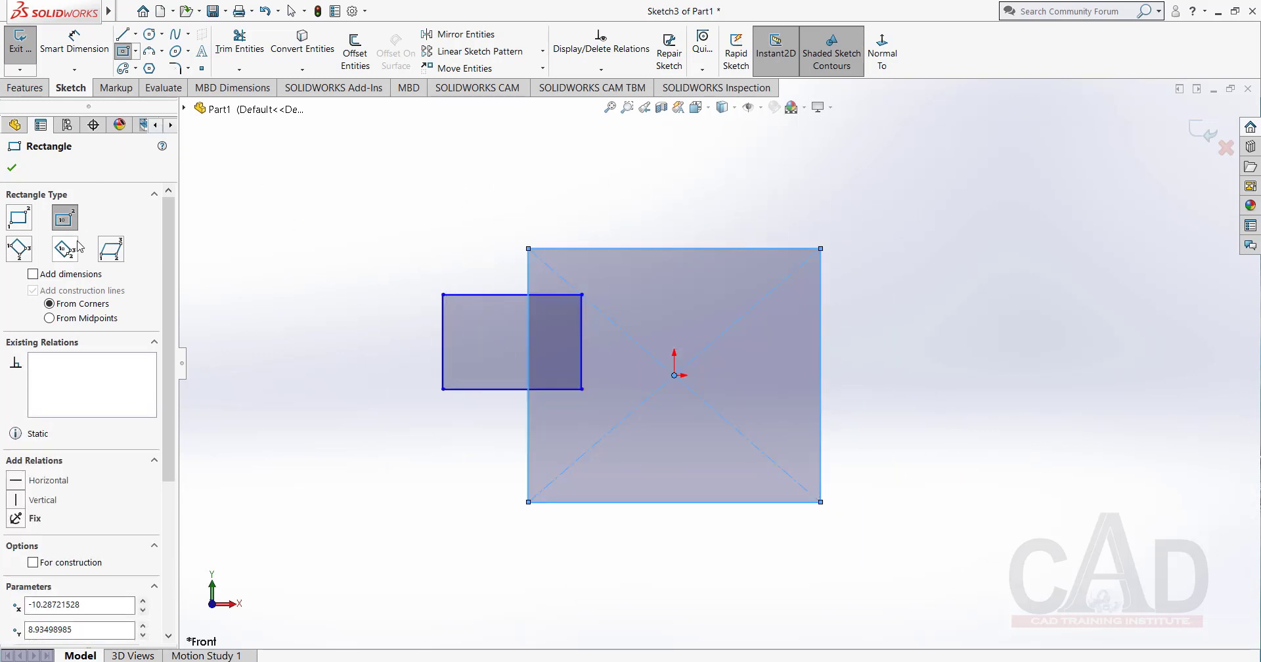
Sketch a tilted 3 Point Corner Rectangle to the right of the large rectangle, with a first side of about 10.9 mm.
{"action": "left_click", "coordinate": [16, 253]}
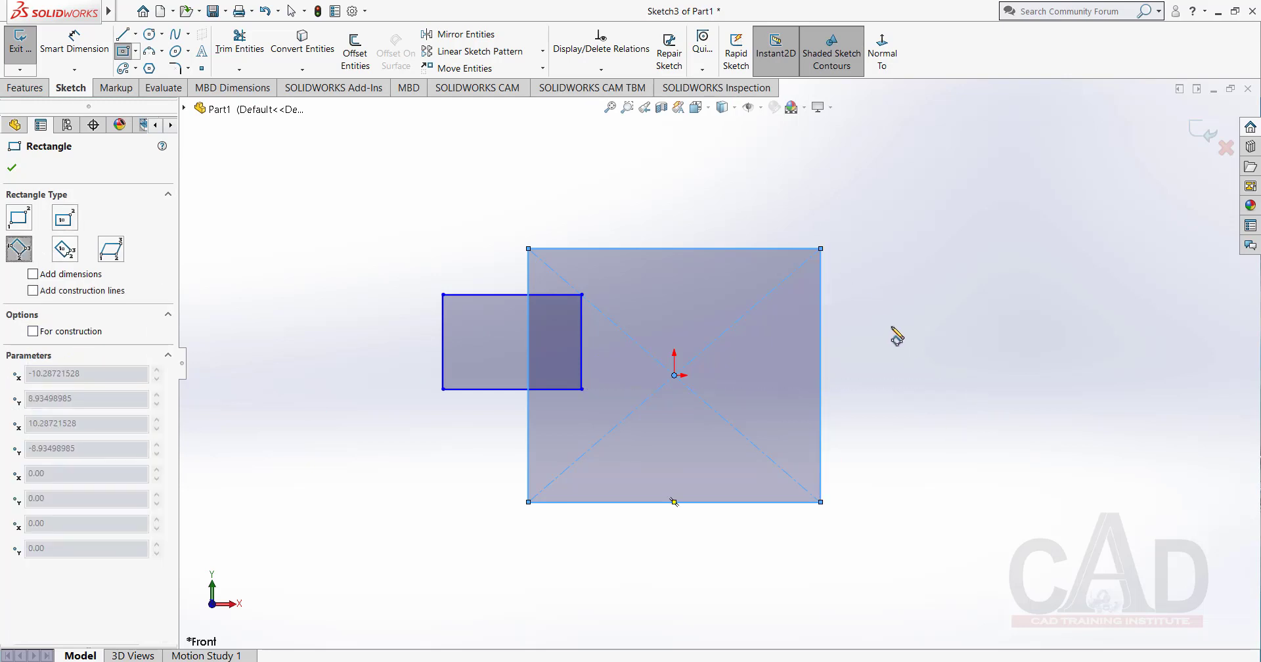
{"action": "left_click", "coordinate": [881, 290]}
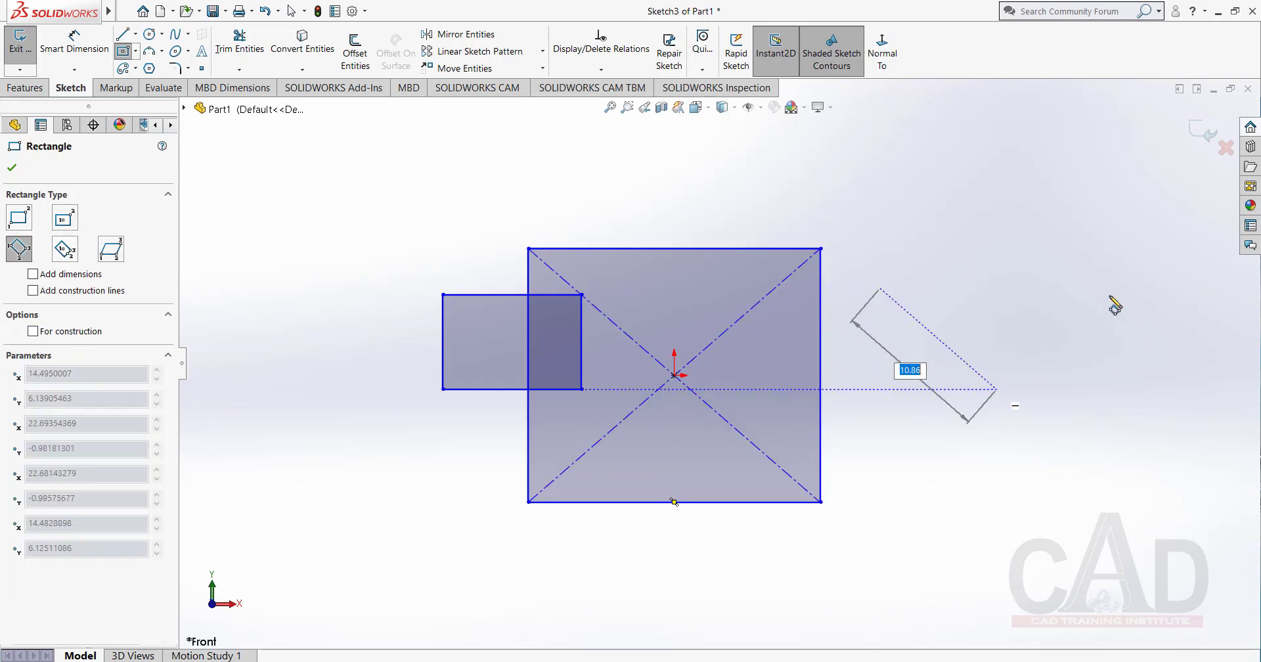
{"action": "left_click", "coordinate": [1114, 280]}
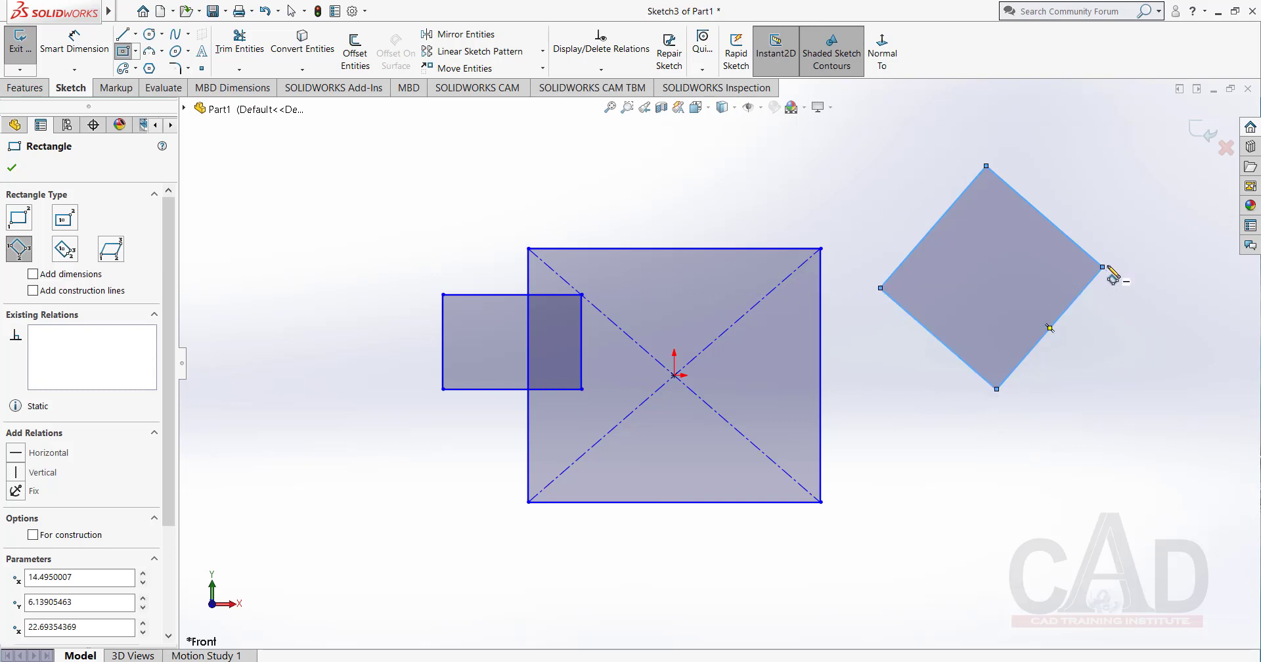
Sketch a tilted 3 Point Center Rectangle centred on the large rectangle's lower-left corner.
{"action": "left_click", "coordinate": [64, 250]}
{"action": "scroll", "coordinate": [565, 486], "scroll_direction": "up", "scroll_amount": 1}
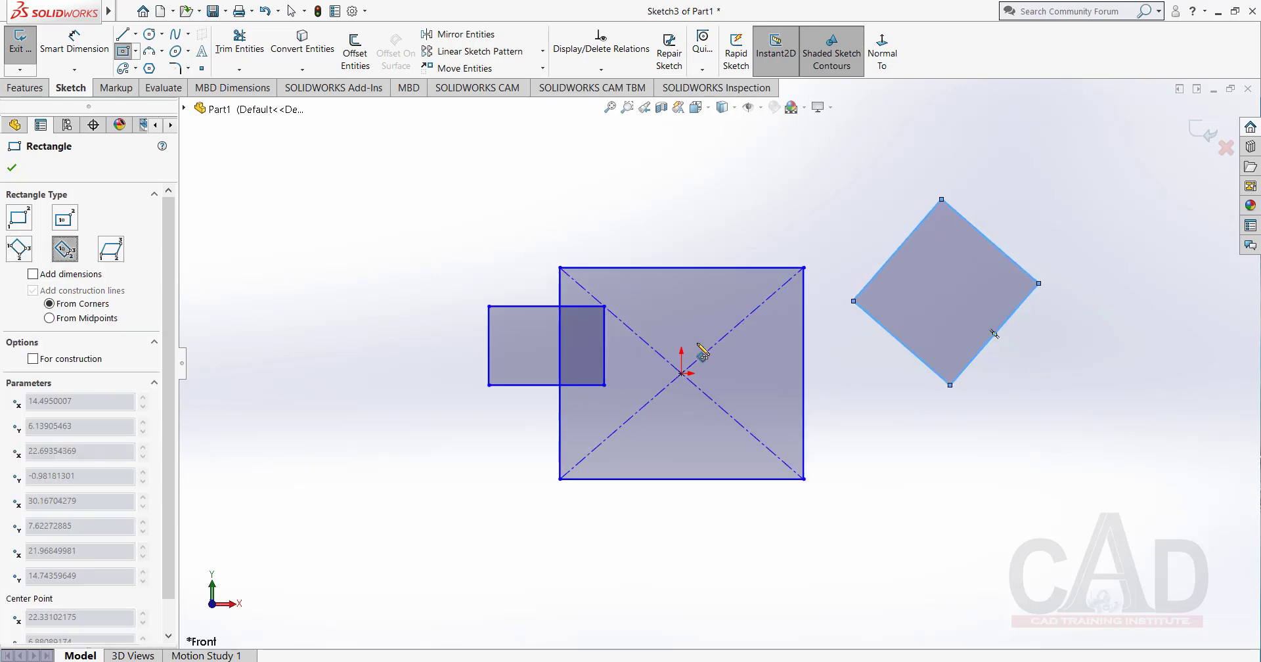
{"action": "scroll", "coordinate": [573, 482], "scroll_direction": "down", "scroll_amount": 2}
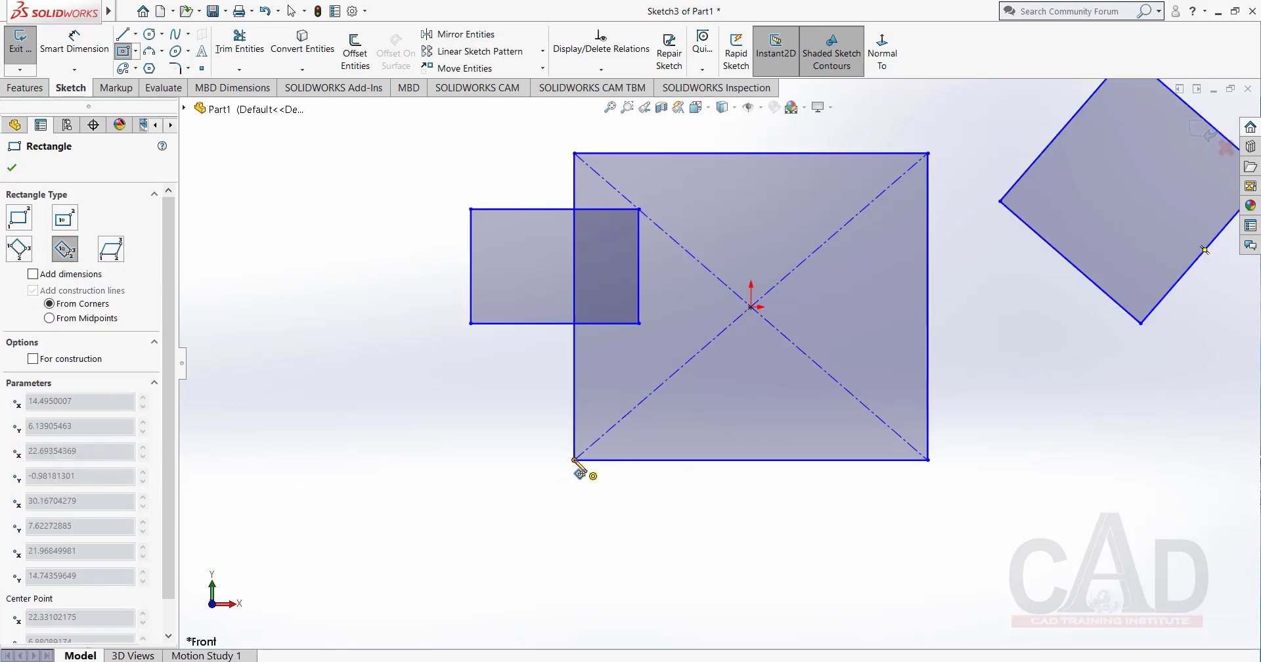
{"action": "left_click", "coordinate": [576, 460]}
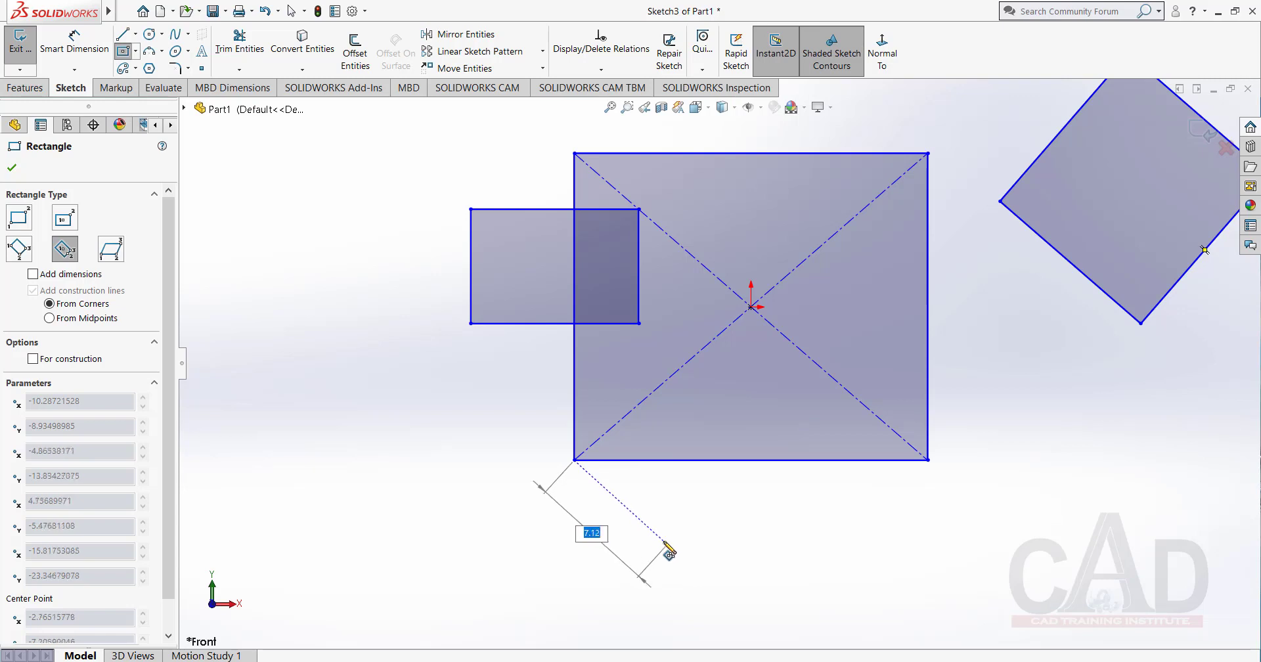
{"action": "left_click", "coordinate": [711, 521]}
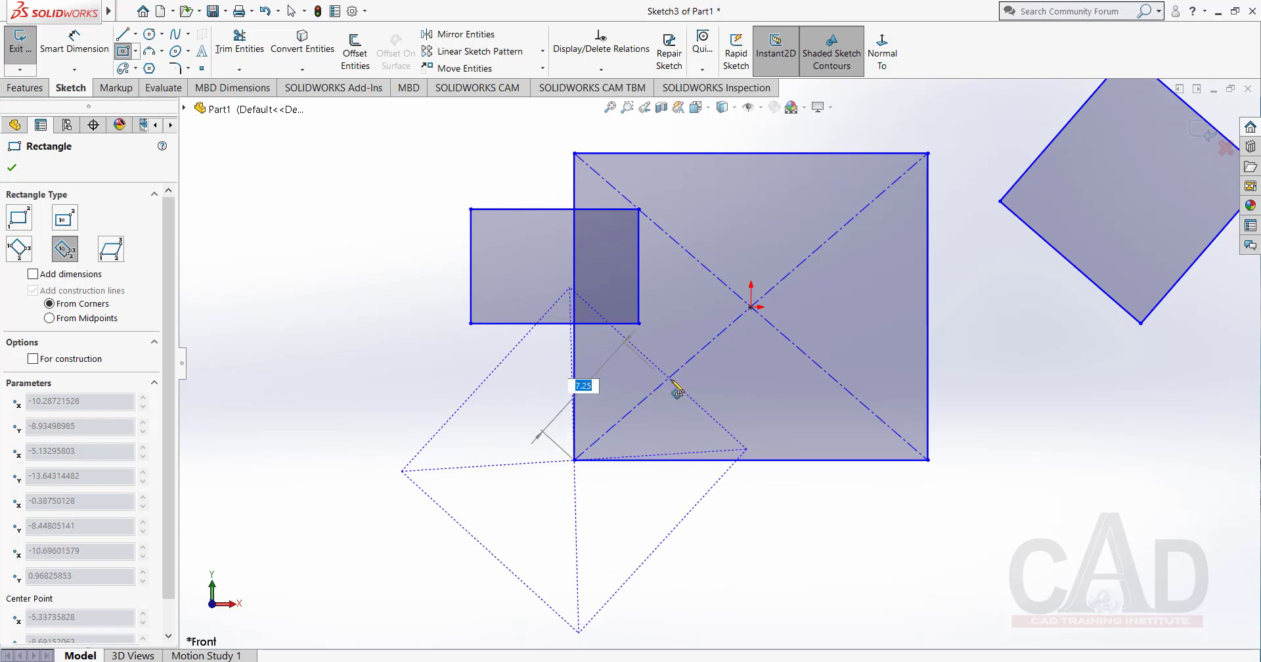
{"action": "left_click", "coordinate": [632, 418]}
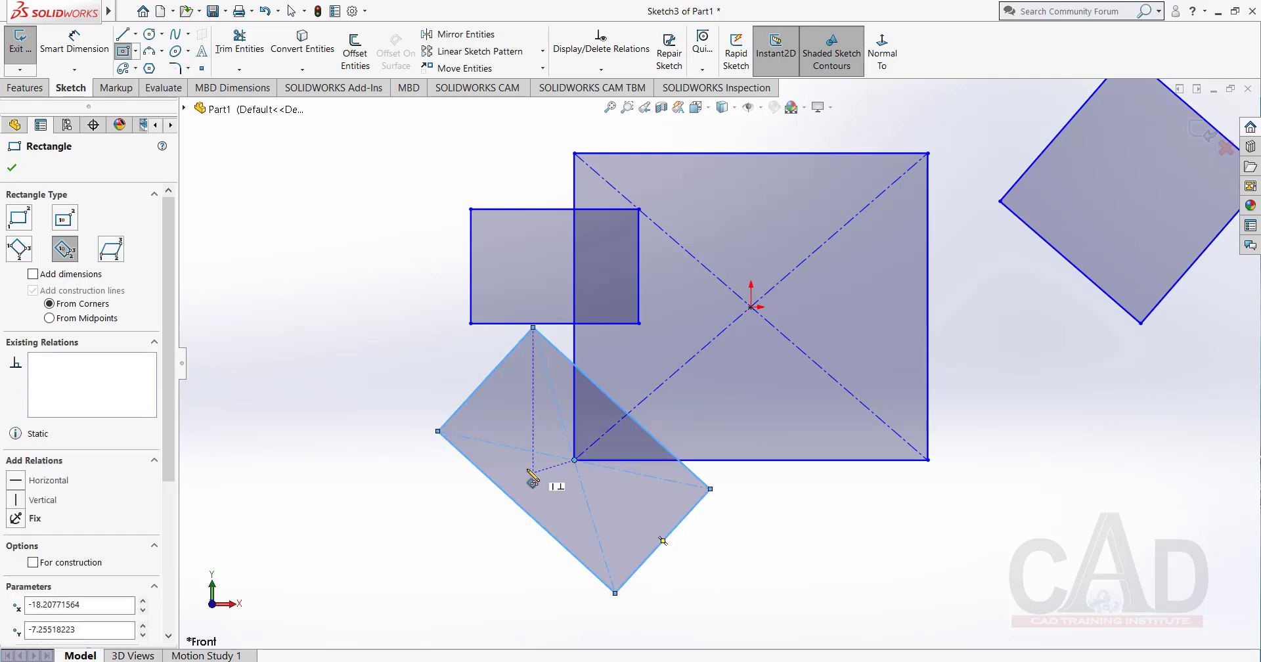
Sketch a tilted 3 Point Corner Rectangle starting at the large rectangle's lower-right corner, with a first side of about 8.9 mm.
{"action": "left_click", "coordinate": [20, 249]}
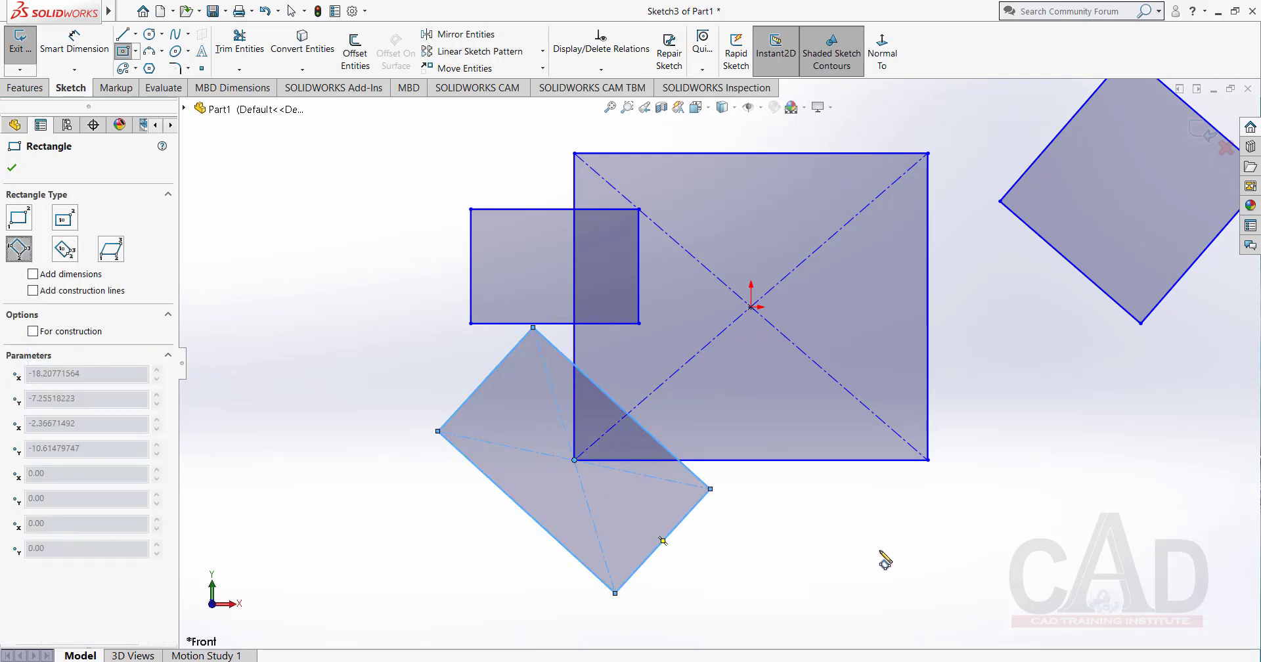
{"action": "left_click", "coordinate": [928, 460]}
{"action": "left_click", "coordinate": [1040, 563]}
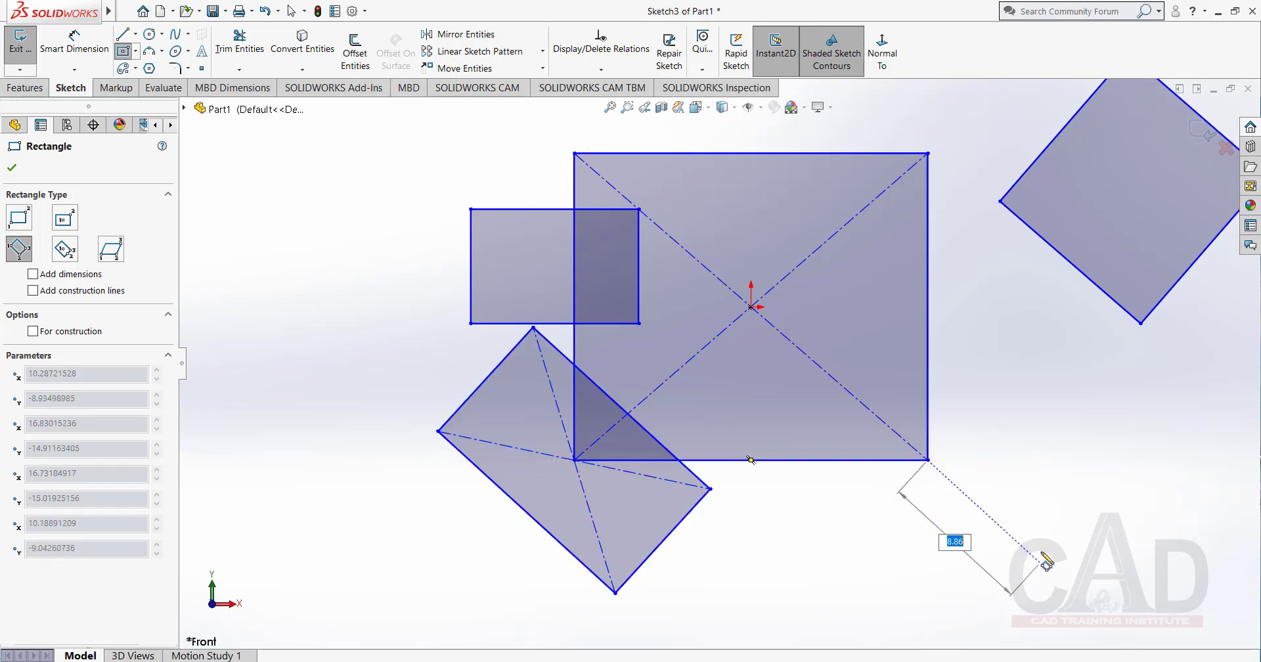
{"action": "left_click", "coordinate": [1153, 439]}
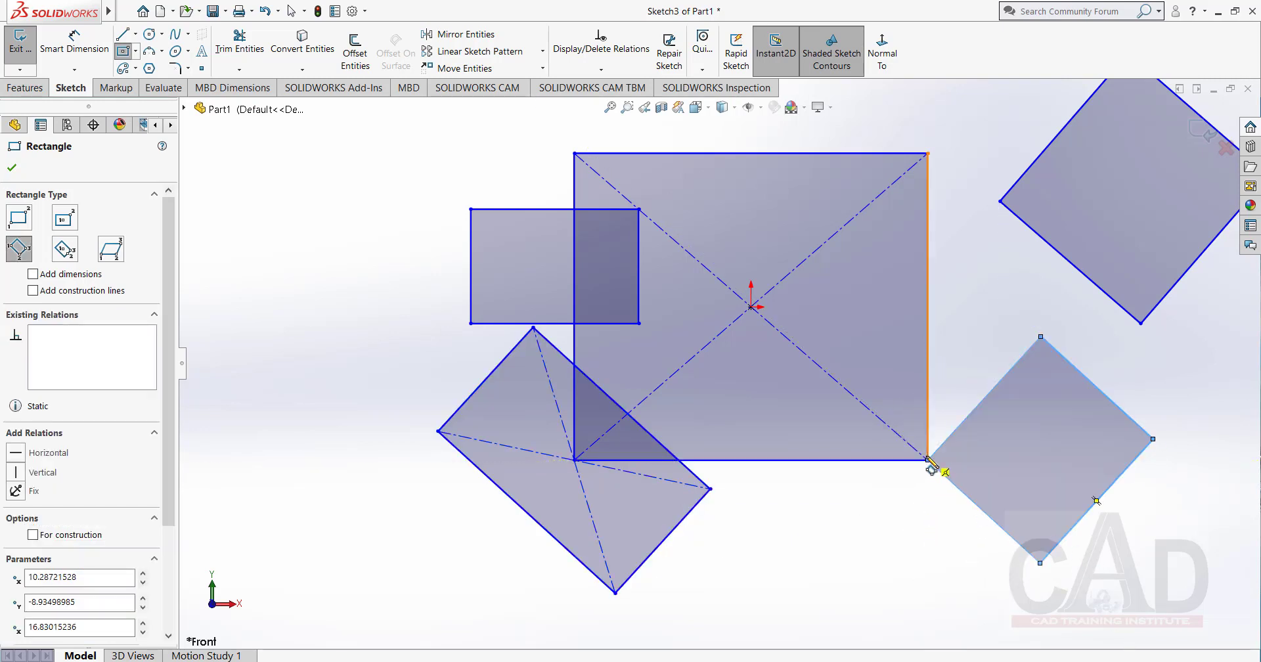
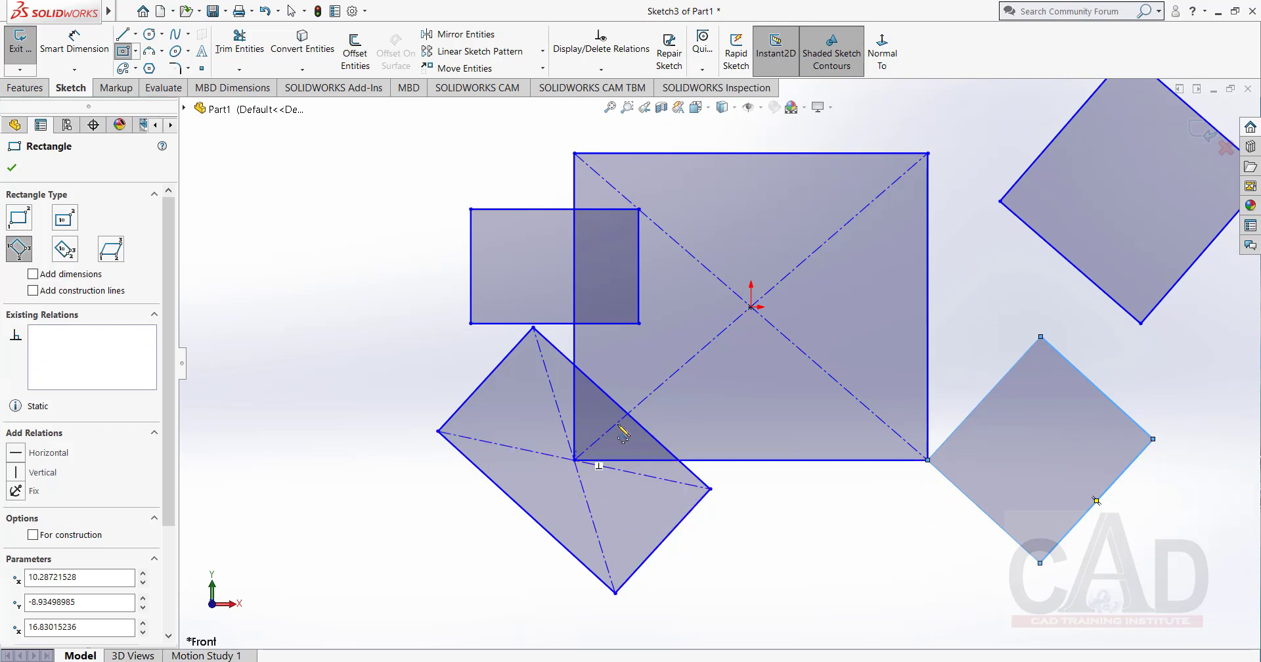
Sketch a parallelogram with a horizontal base about 5.8 mm long to the left of the existing rectangles.
{"action": "left_click", "coordinate": [110, 249]}
{"action": "left_click", "coordinate": [299, 318]}
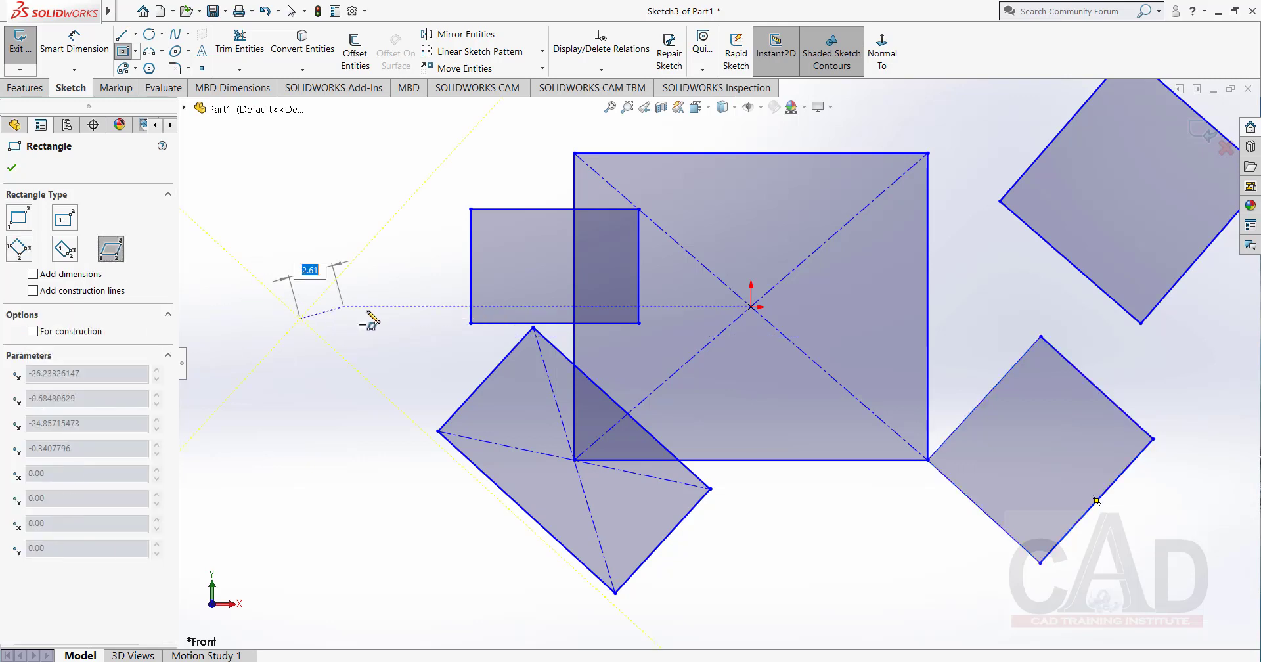
{"action": "left_click", "coordinate": [400, 319]}
{"action": "left_click", "coordinate": [445, 230]}
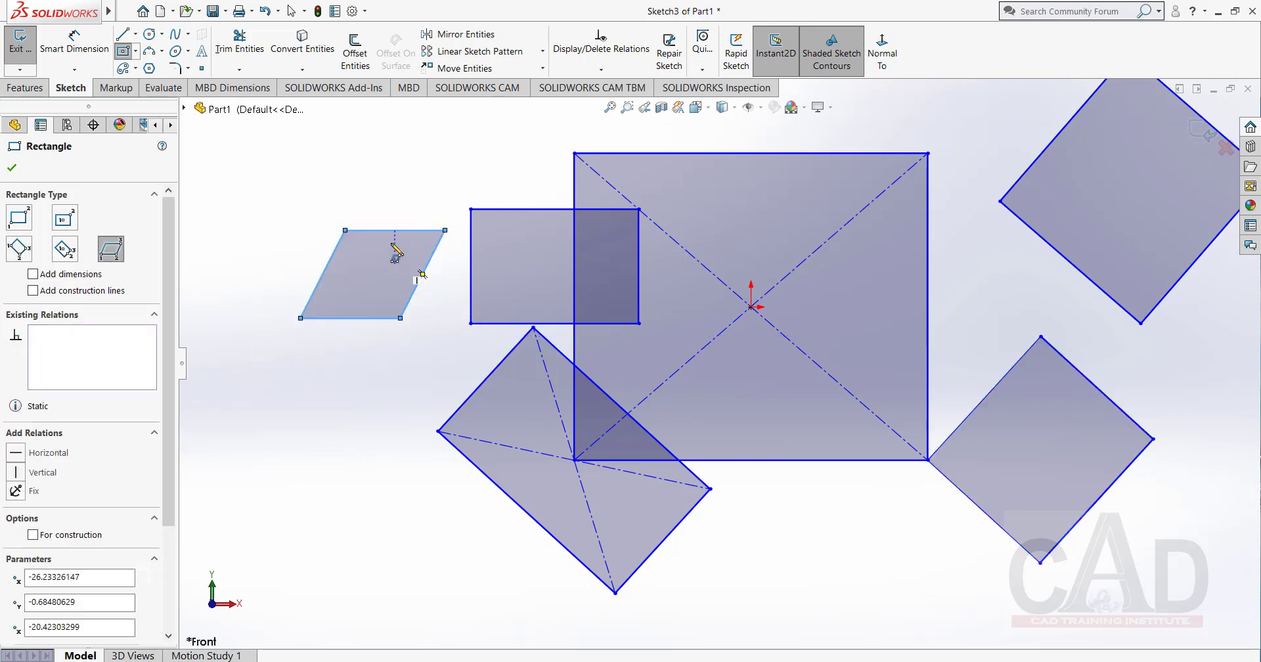
{"action": "left_click", "coordinate": [12, 168]}
Lasso-select the parallelogram, the rectangles near the origin and part of the tilted ones, and delete the selected sketch entities.
{"action": "key", "text": "z"}
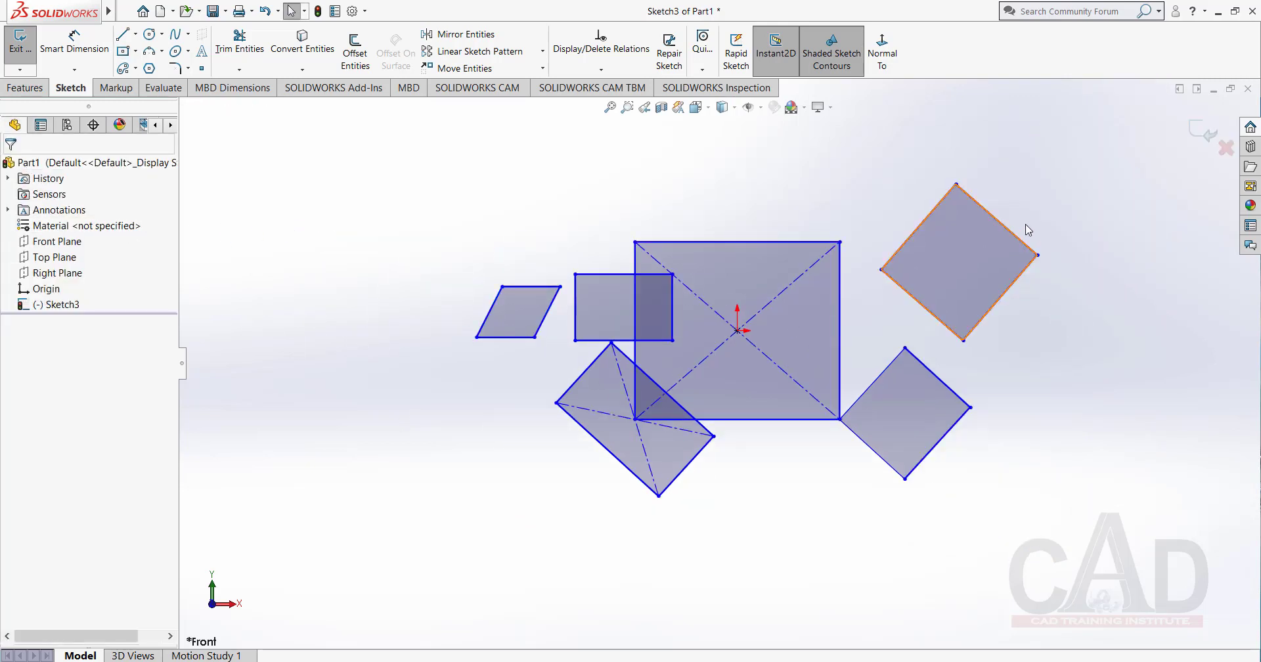
{"action": "mouse_move", "coordinate": [1059, 191]}
{"action": "left_mouse_down"}
{"action": "mouse_move", "coordinate": [726, 437]}
{"action": "mouse_move", "coordinate": [492, 358]}
{"action": "mouse_move", "coordinate": [917, 265]}
{"action": "left_mouse_up"}
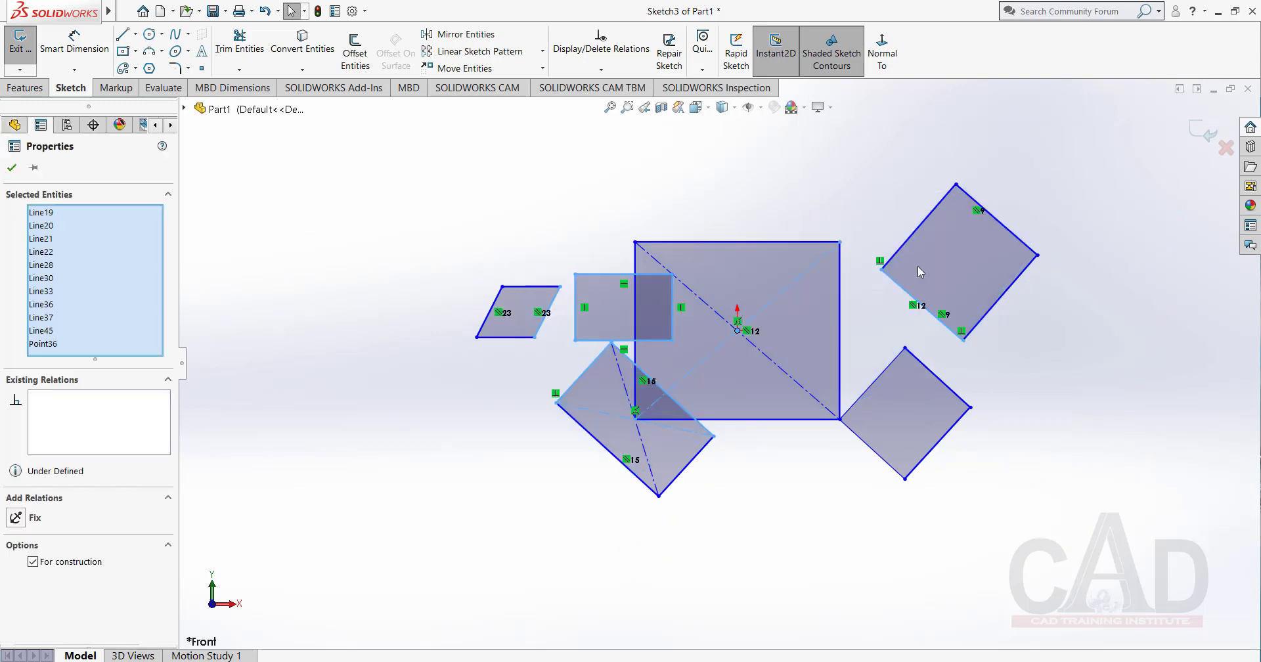
{"action": "mouse_move", "coordinate": [1087, 184]}
{"action": "left_mouse_down"}
{"action": "mouse_move", "coordinate": [704, 518]}
{"action": "mouse_move", "coordinate": [400, 436]}
{"action": "mouse_move", "coordinate": [712, 210]}
{"action": "mouse_move", "coordinate": [1026, 159]}
{"action": "mouse_move", "coordinate": [920, 470]}
{"action": "mouse_move", "coordinate": [732, 507]}
{"action": "left_mouse_up"}
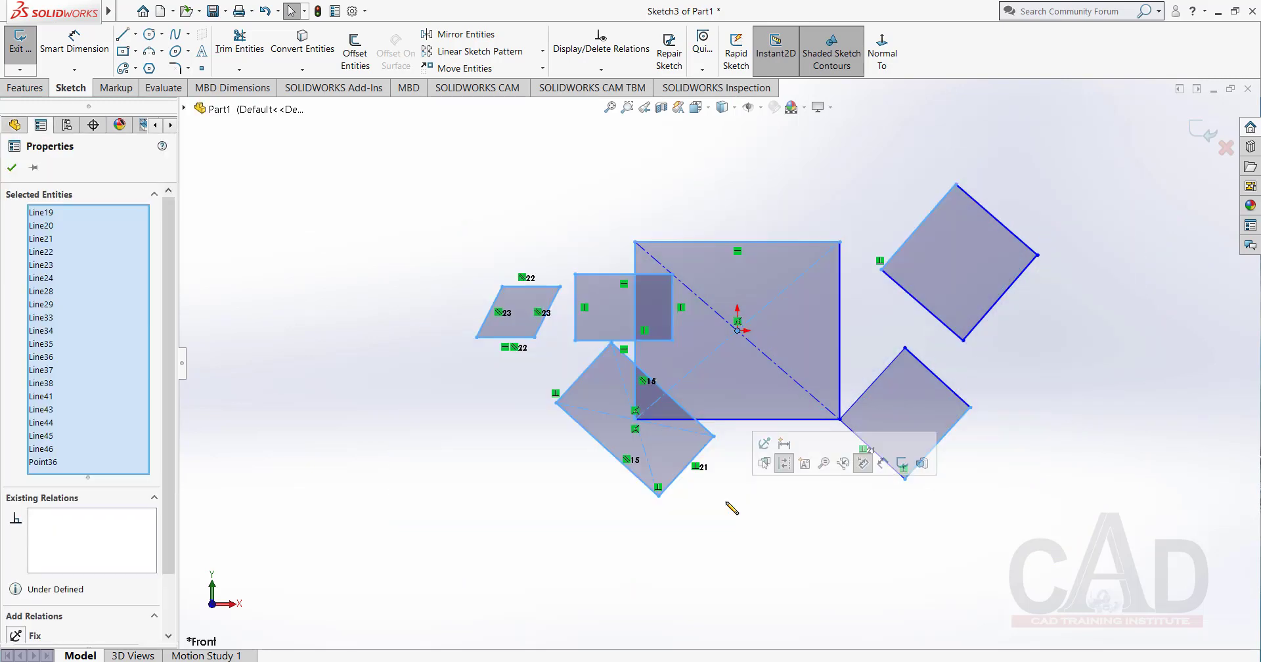
{"action": "key", "text": "Delete"}
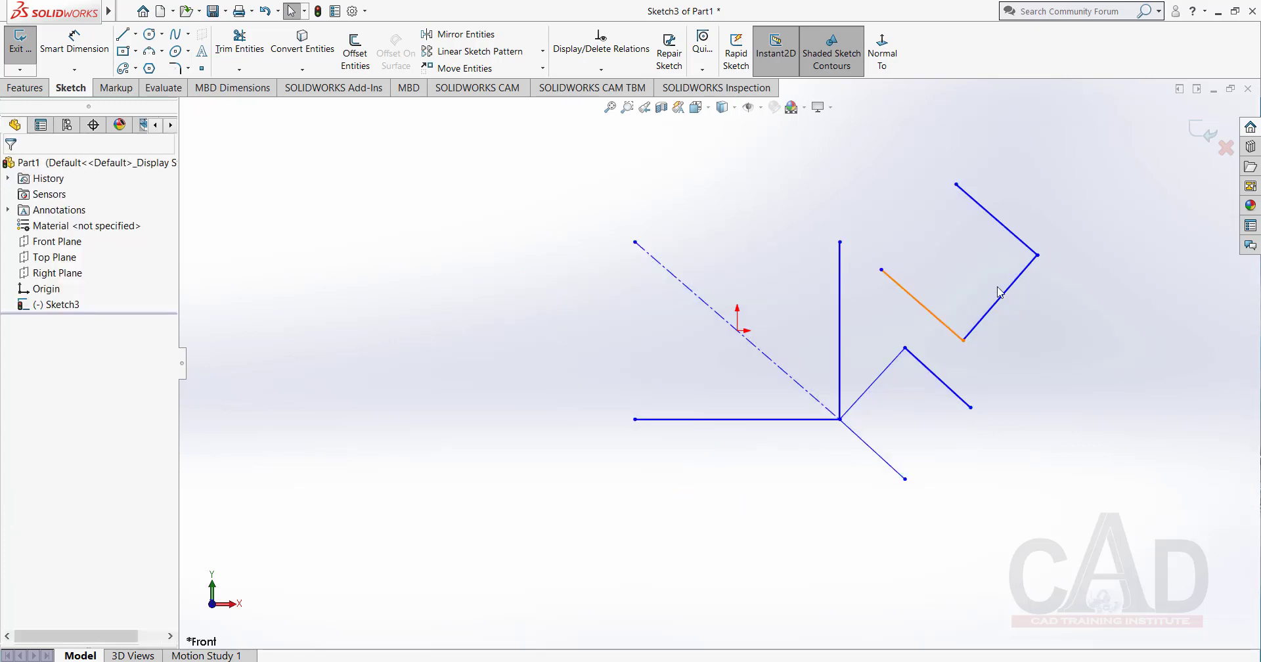
Lasso-select all remaining sketch lines and delete them so the sketch is empty.
{"action": "left_click_drag", "start_coordinate": [1080, 221], "coordinate": [931, 527]}
{"action": "mouse_move", "coordinate": [1103, 163]}
{"action": "left_mouse_down"}
{"action": "mouse_move", "coordinate": [1042, 309]}
{"action": "mouse_move", "coordinate": [937, 430]}
{"action": "mouse_move", "coordinate": [952, 446]}
{"action": "left_mouse_up"}
{"action": "mouse_move", "coordinate": [1092, 383]}
{"action": "left_mouse_down"}
{"action": "mouse_move", "coordinate": [858, 587]}
{"action": "mouse_move", "coordinate": [450, 321]}
{"action": "mouse_move", "coordinate": [591, 225]}
{"action": "mouse_move", "coordinate": [589, 254]}
{"action": "left_mouse_up"}
{"action": "left_click", "coordinate": [672, 283]}
{"action": "right_click", "coordinate": [650, 172]}
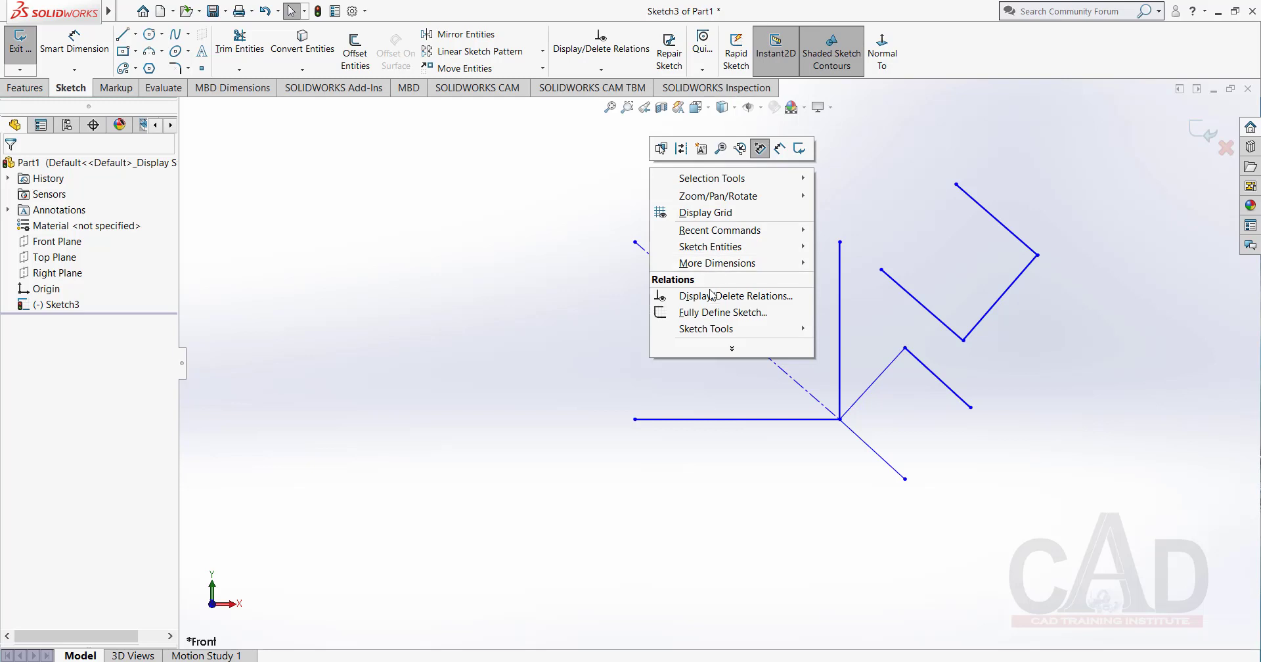
{"action": "left_click", "coordinate": [525, 281]}
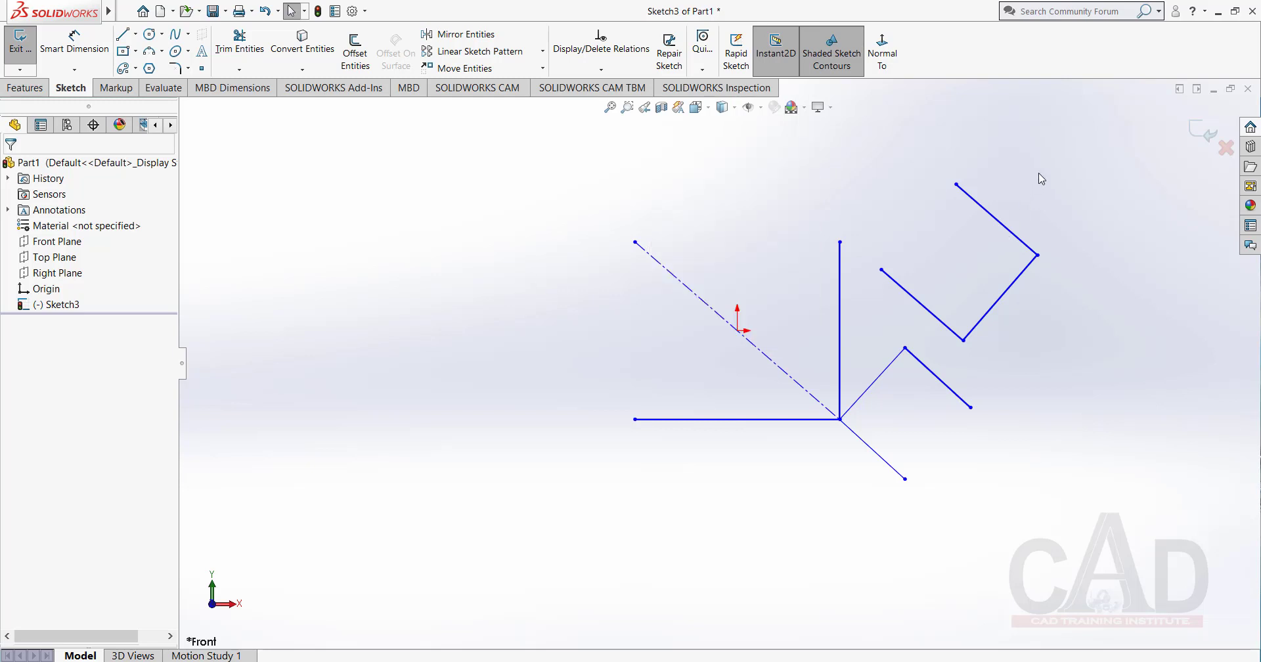
{"action": "mouse_move", "coordinate": [1061, 156]}
{"action": "left_mouse_down"}
{"action": "mouse_move", "coordinate": [1021, 464]}
{"action": "mouse_move", "coordinate": [524, 475]}
{"action": "mouse_move", "coordinate": [794, 149]}
{"action": "mouse_move", "coordinate": [838, 148]}
{"action": "left_mouse_up"}
{"action": "key", "text": "Delete"}
Switch the selection tool from lasso to Box Selection and try it across the empty sketch area.
{"action": "right_click", "coordinate": [734, 247]}
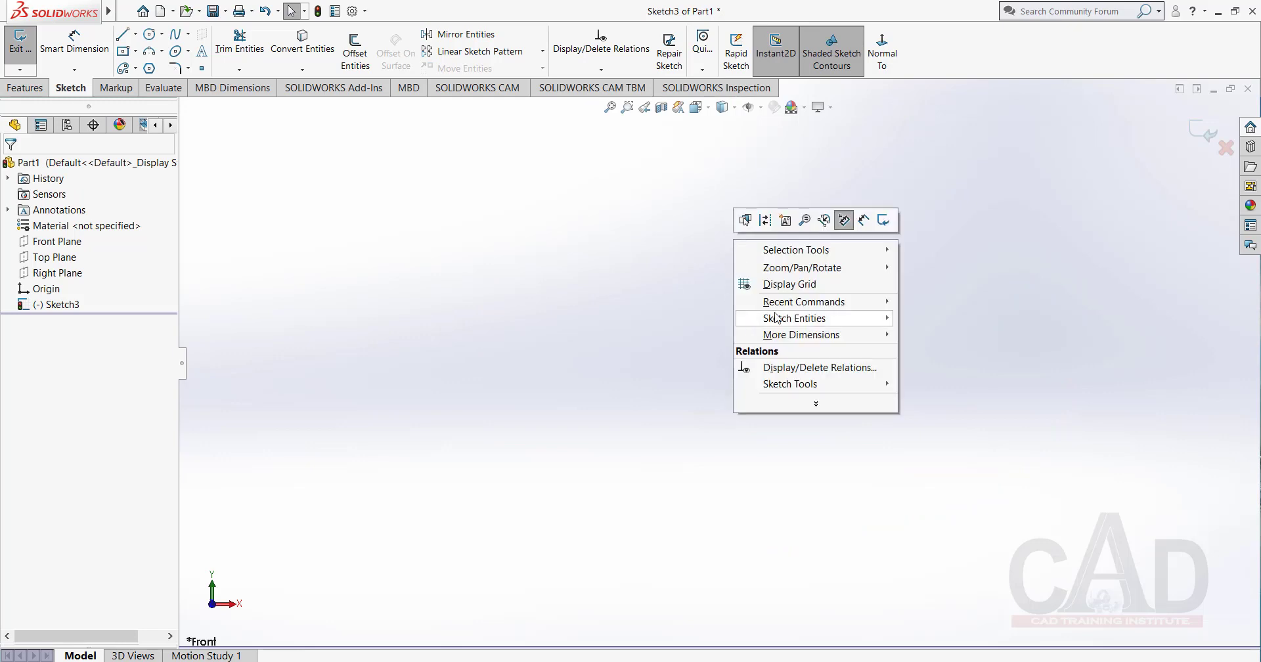
{"action": "left_click", "coordinate": [815, 404]}
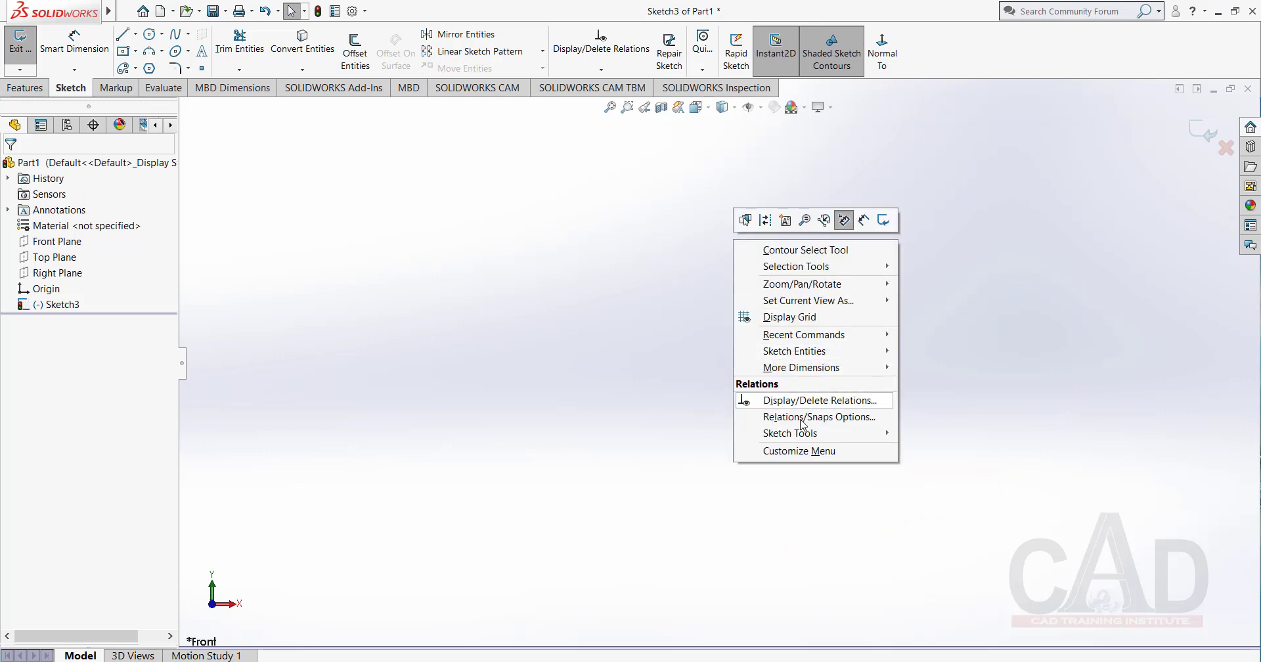
{"action": "mouse_move", "coordinate": [882, 372]}
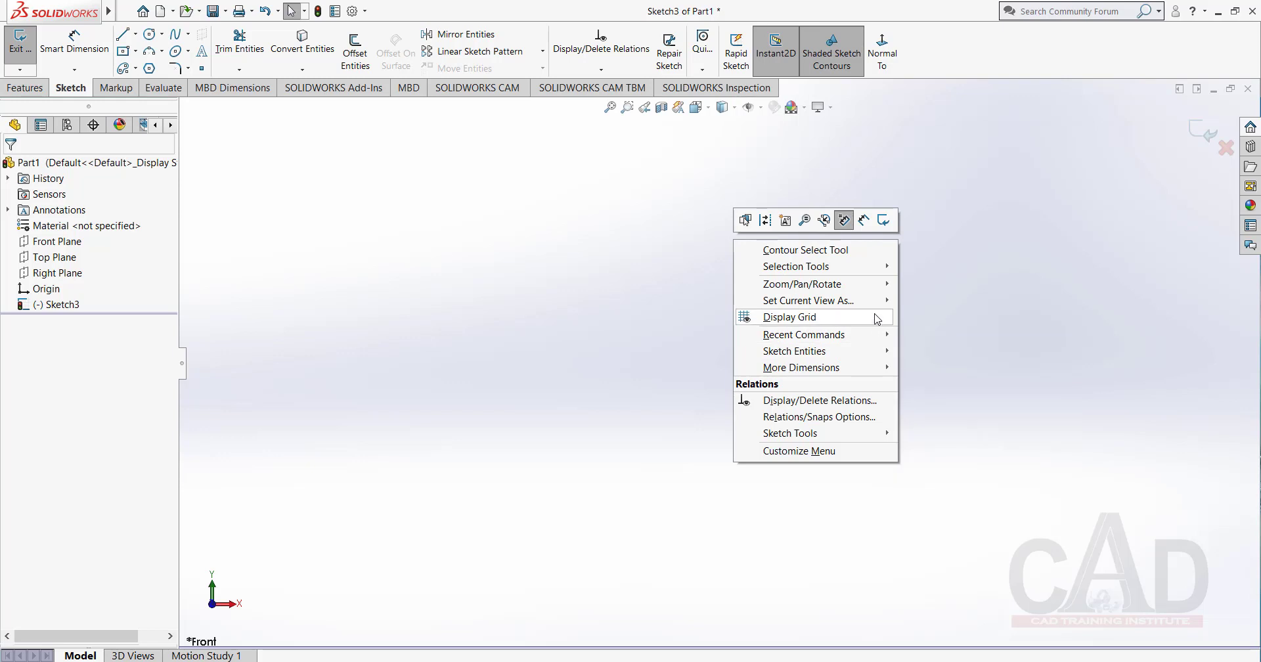
{"action": "mouse_move", "coordinate": [882, 304]}
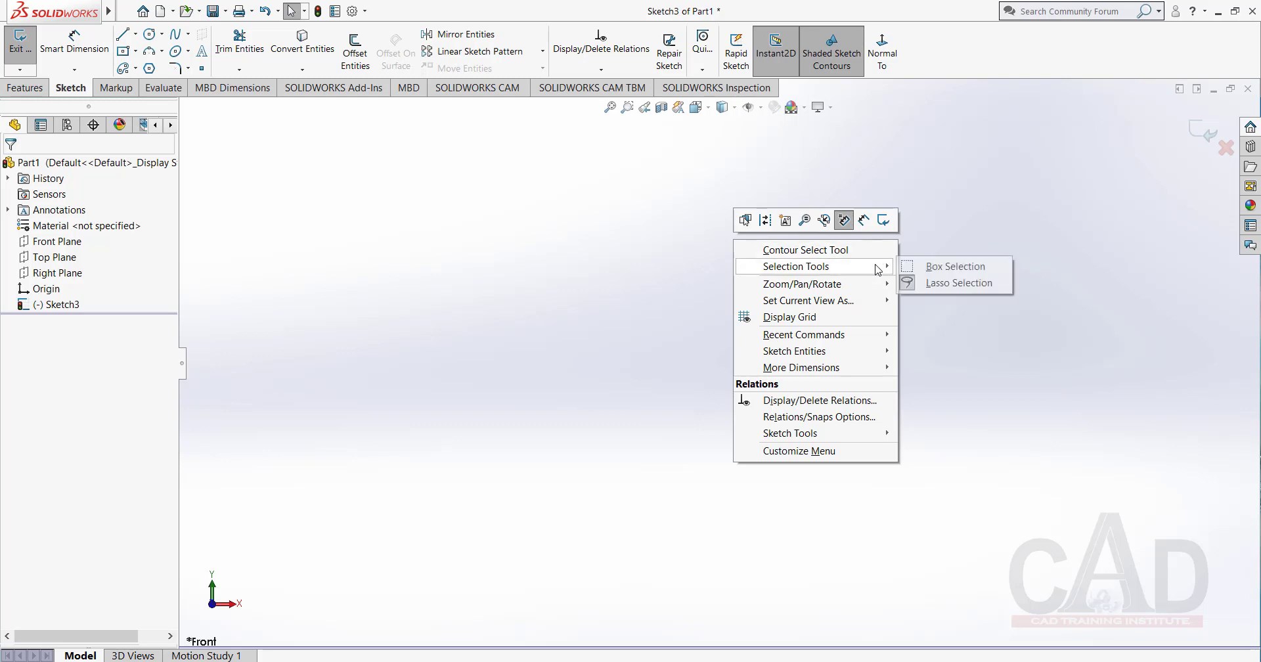
{"action": "left_click", "coordinate": [944, 267]}
{"action": "left_click_drag", "start_coordinate": [918, 234], "coordinate": [643, 563]}
{"action": "left_click_drag", "start_coordinate": [891, 250], "coordinate": [474, 510]}
Display the sketch grid to inspect it and hide it again.
{"action": "right_click", "coordinate": [593, 285]}
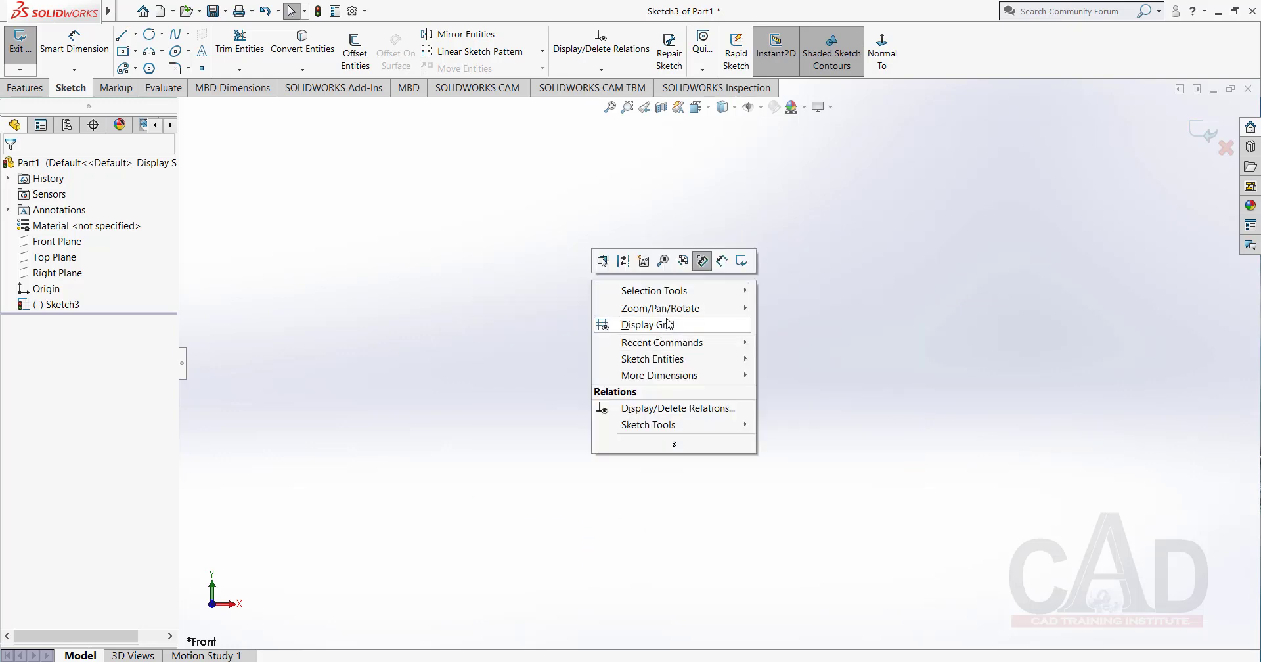
{"action": "mouse_move", "coordinate": [717, 365]}
{"action": "left_click", "coordinate": [641, 325]}
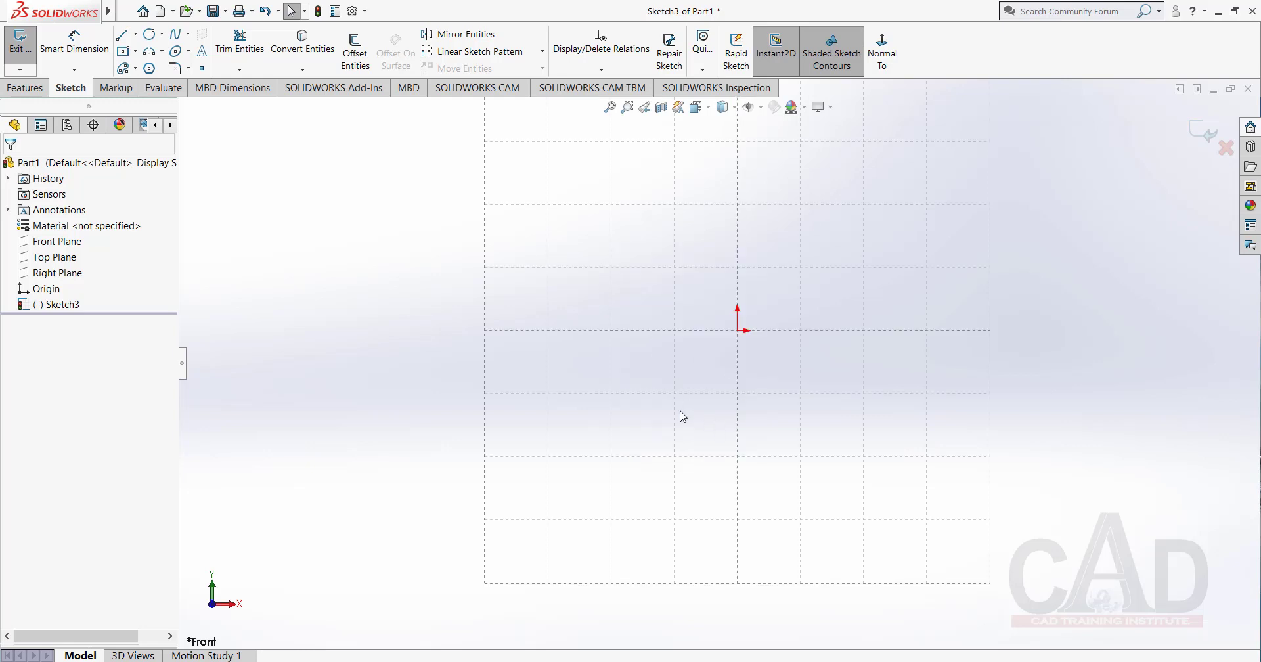
{"action": "scroll", "coordinate": [700, 425], "scroll_direction": "up", "scroll_amount": 2}
{"action": "scroll", "coordinate": [762, 296], "scroll_direction": "down", "scroll_amount": 4}
{"action": "scroll", "coordinate": [654, 368], "scroll_direction": "up", "scroll_amount": 3}
{"action": "scroll", "coordinate": [696, 393], "scroll_direction": "down", "scroll_amount": 1}
{"action": "right_click", "coordinate": [703, 226]}
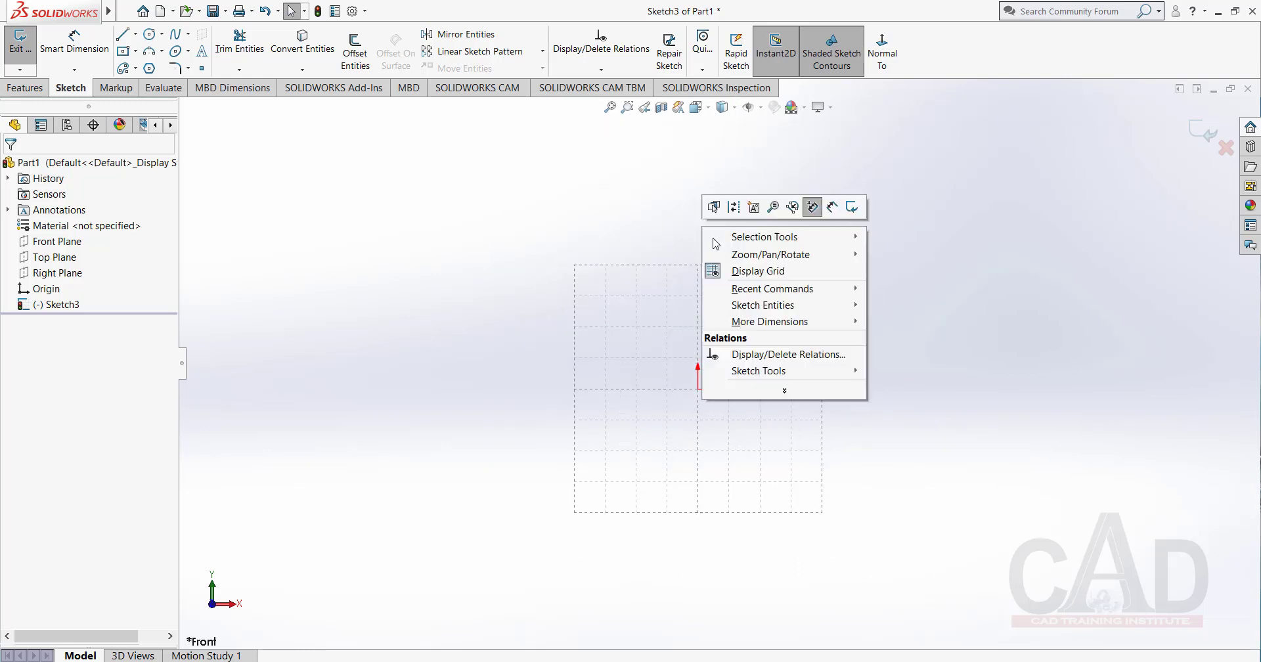
{"action": "left_click", "coordinate": [755, 272]}
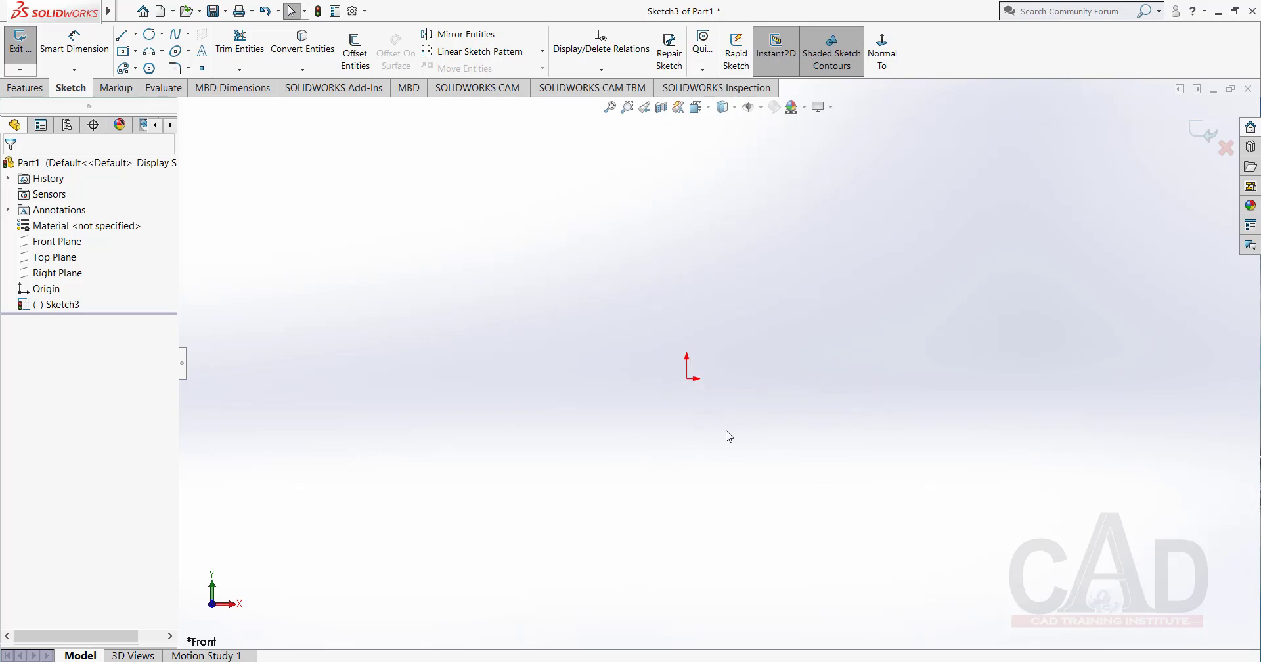
Sketch a horizontal Straight Slot above the origin, about 33.3 mm between arc centres and about 12.5 mm wide.
{"action": "left_click", "coordinate": [136, 70]}
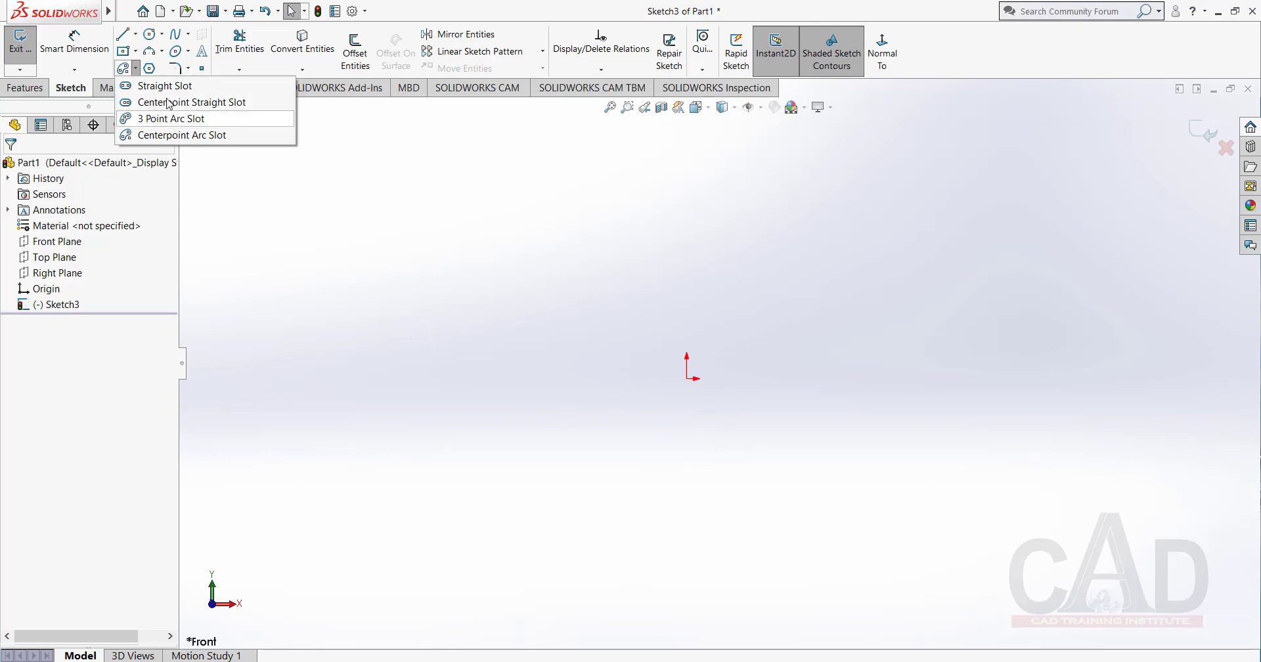
{"action": "left_click", "coordinate": [164, 86]}
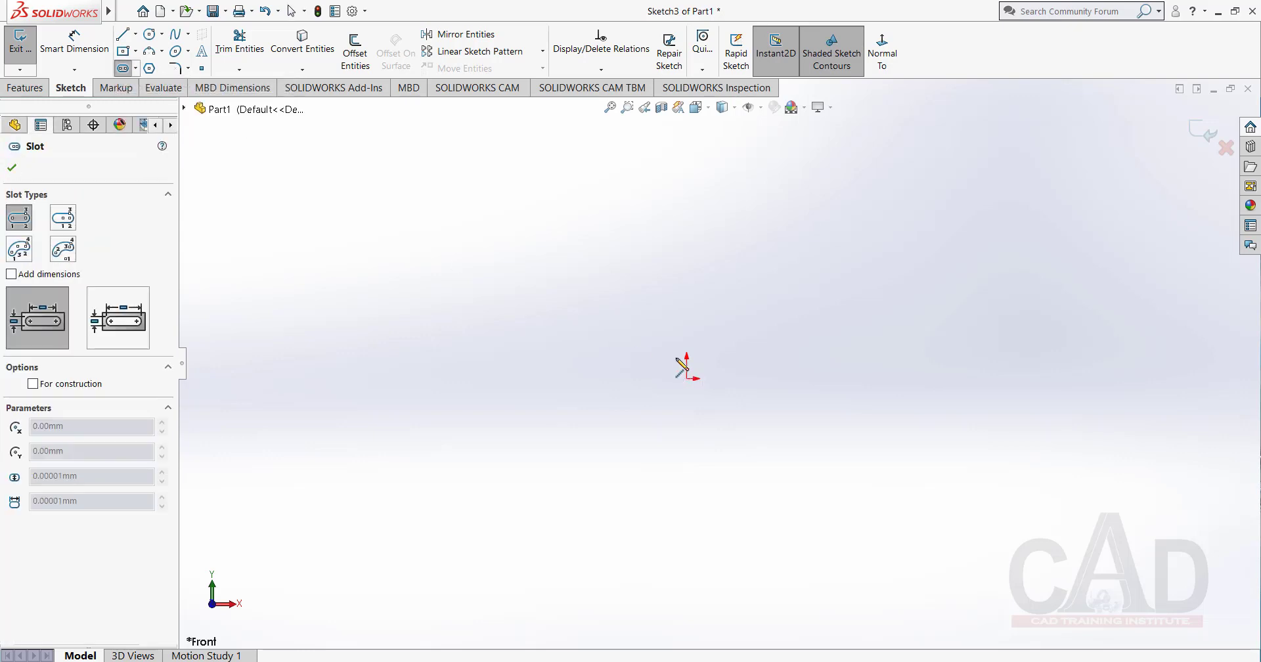
{"action": "left_click", "coordinate": [601, 274]}
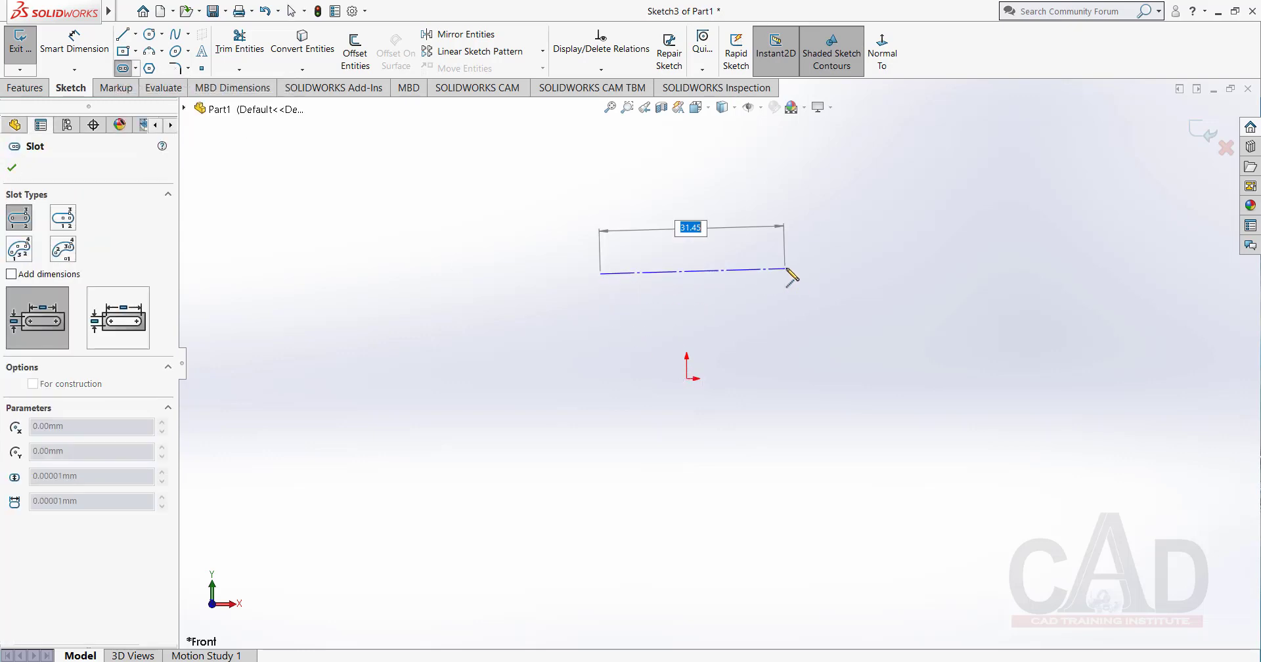
{"action": "left_click", "coordinate": [798, 274]}
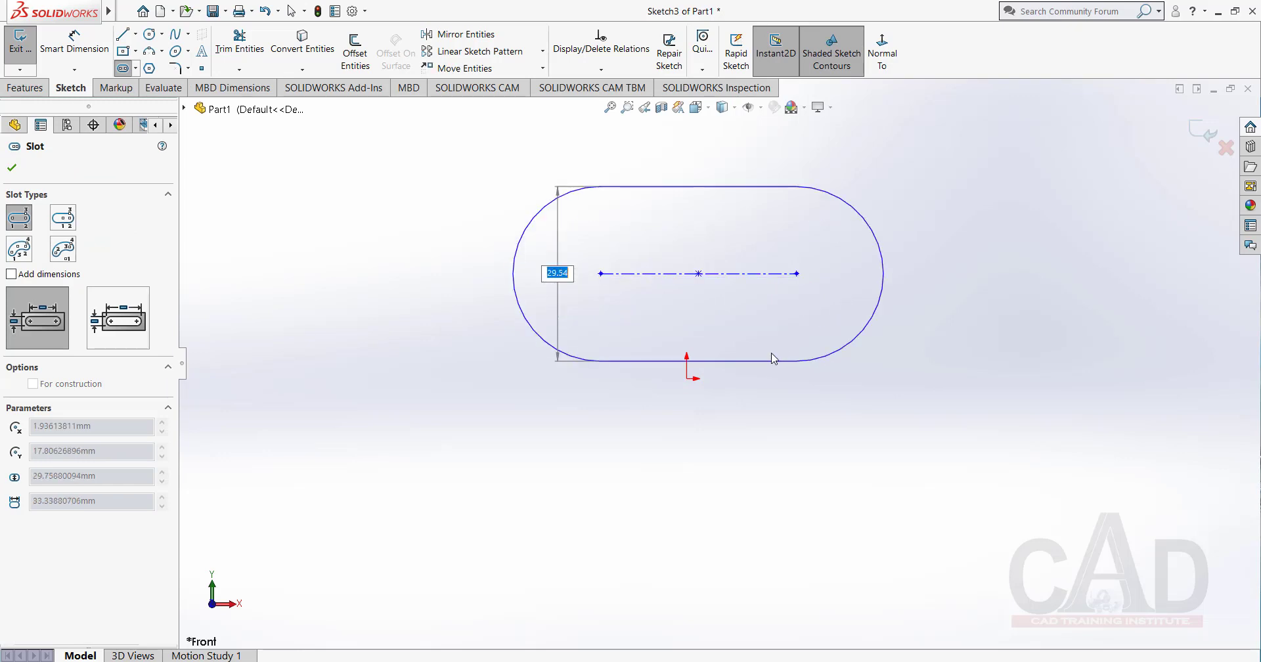
{"action": "left_click", "coordinate": [772, 360]}
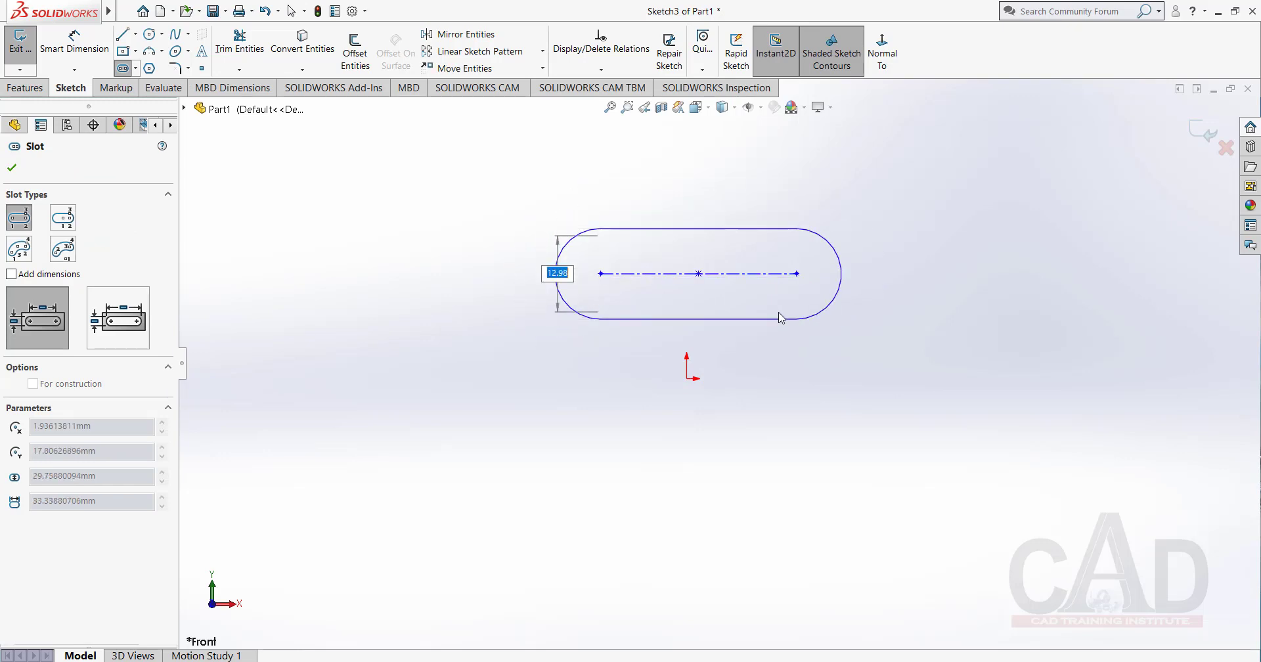
{"action": "left_click", "coordinate": [779, 313]}
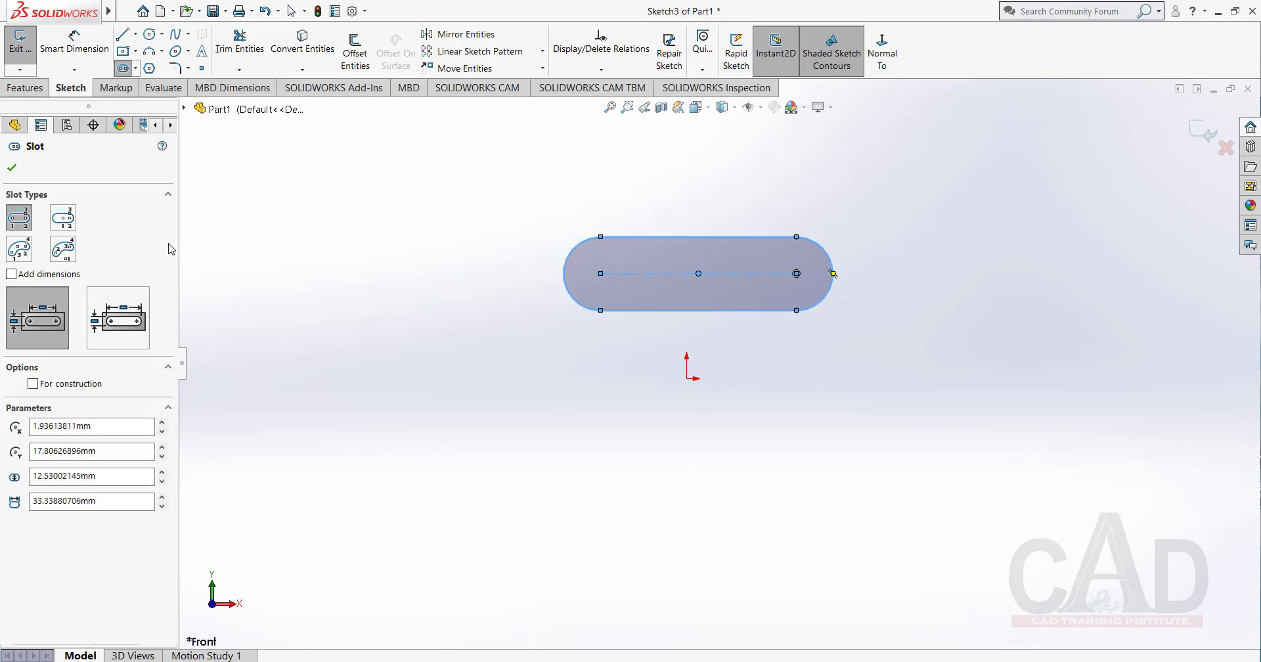
{"action": "left_click", "coordinate": [12, 170]}
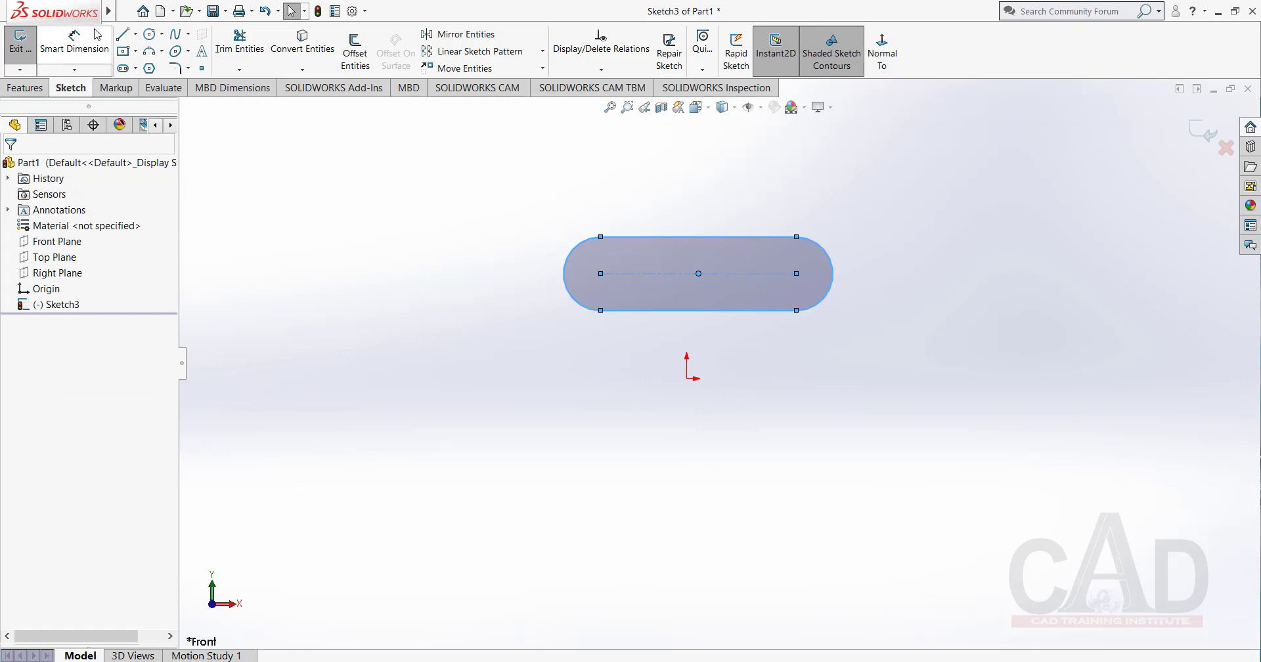
Sketch a horizontal Centerpoint Straight Slot centred on the origin, about 91.8 mm between arc centres and about 9.8 mm wide.
{"action": "left_click", "coordinate": [136, 70]}
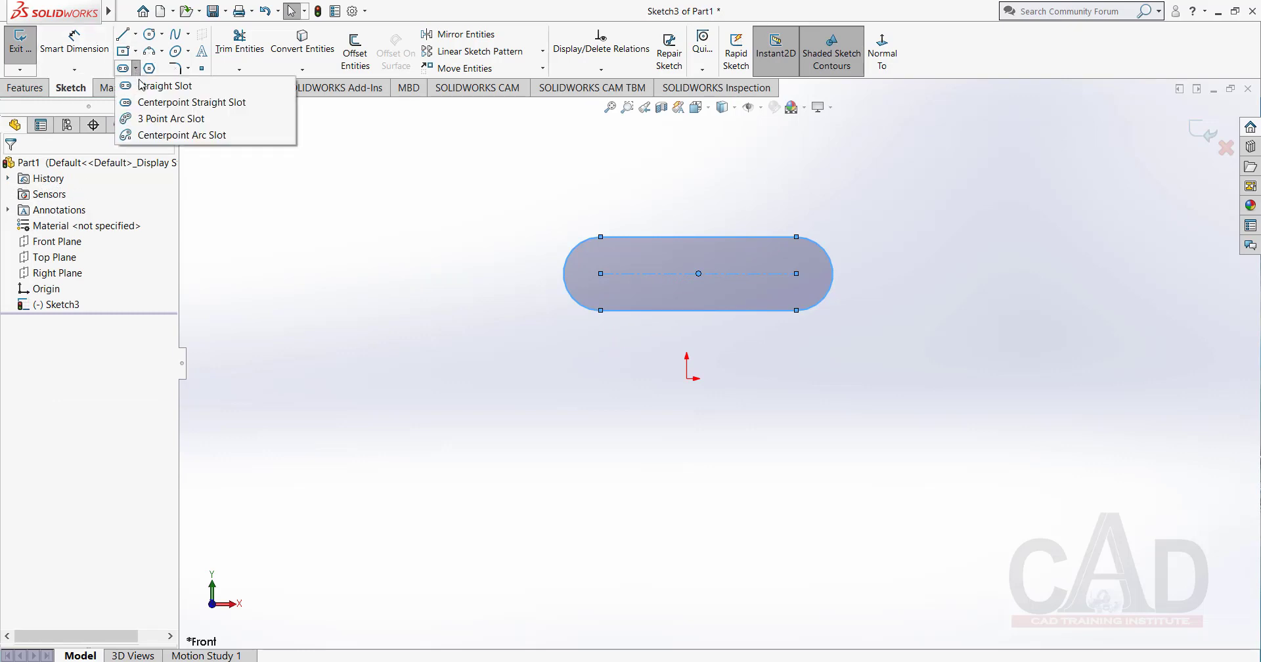
{"action": "left_click", "coordinate": [168, 103]}
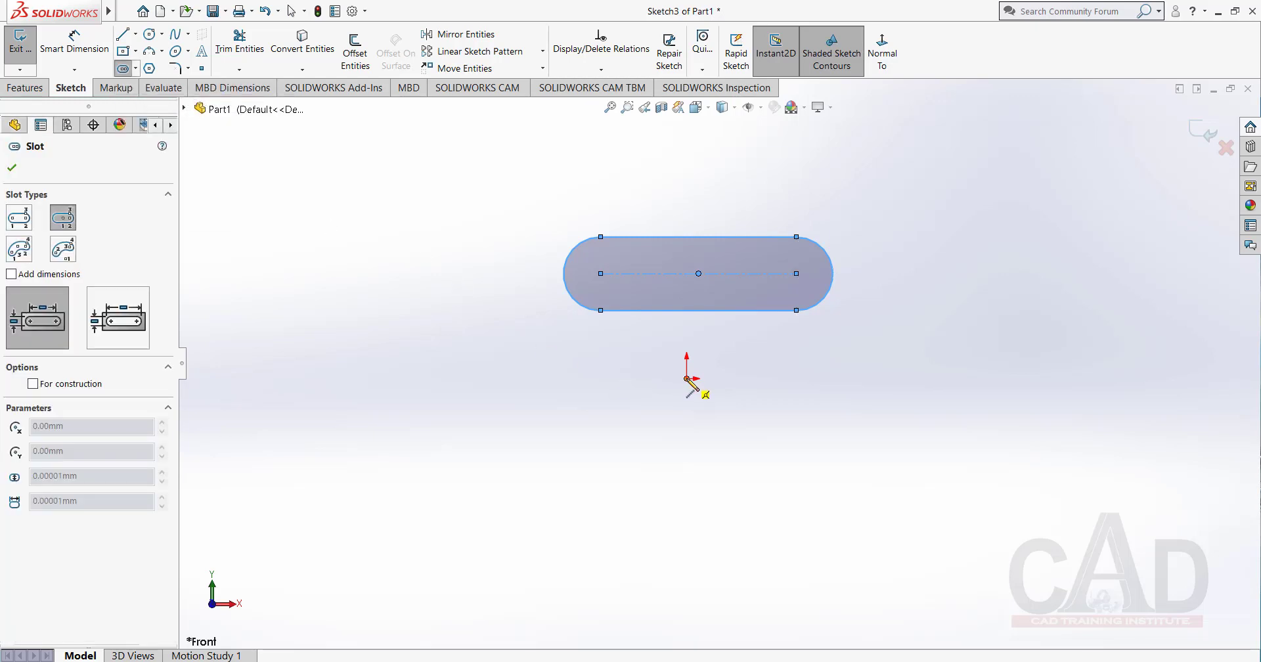
{"action": "left_click", "coordinate": [687, 378]}
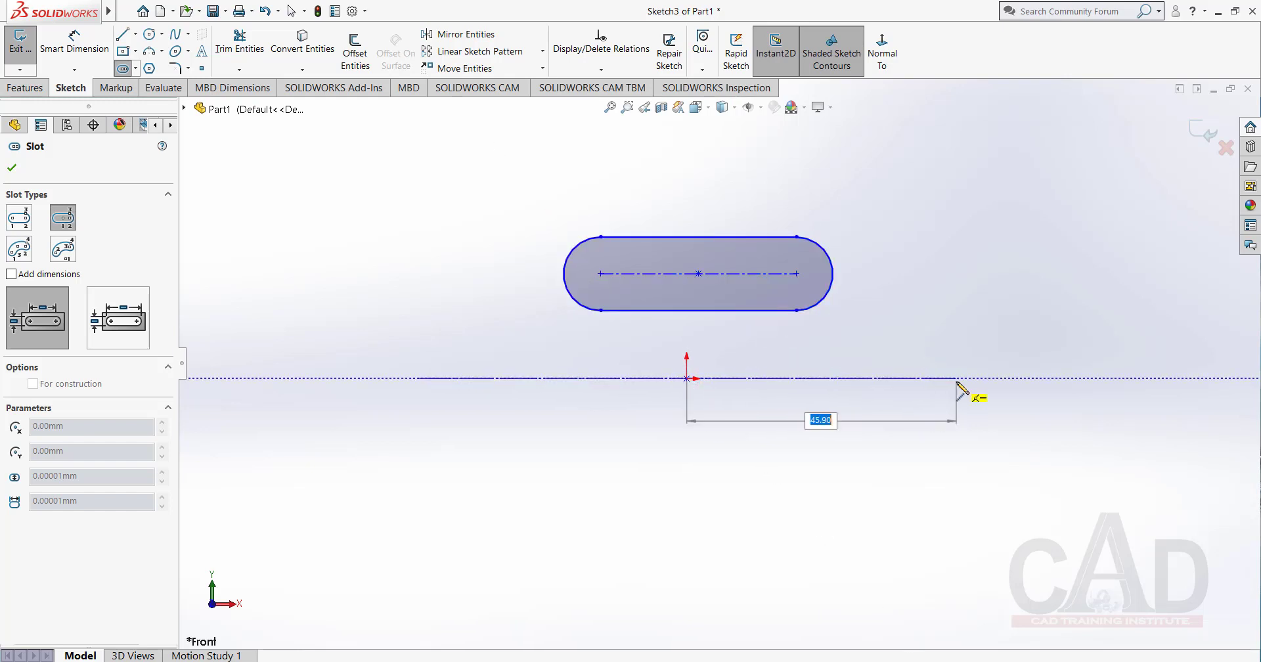
{"action": "left_click", "coordinate": [957, 379]}
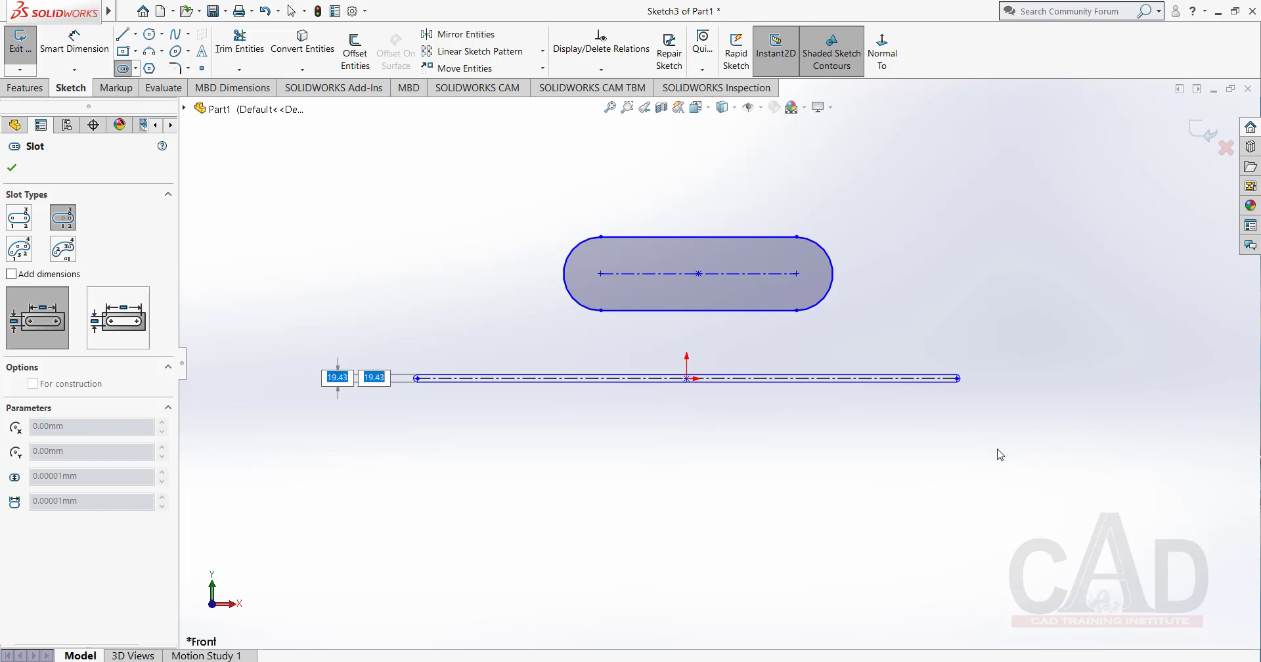
{"action": "left_click", "coordinate": [1002, 454]}
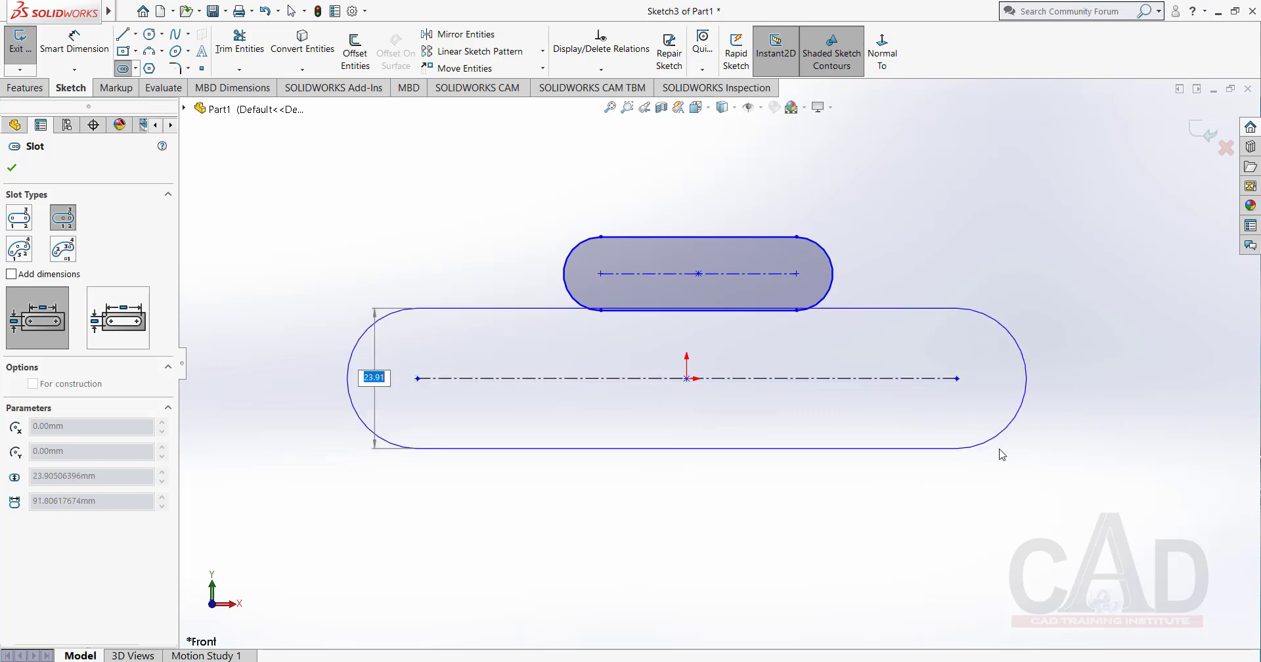
{"action": "left_click", "coordinate": [979, 407]}
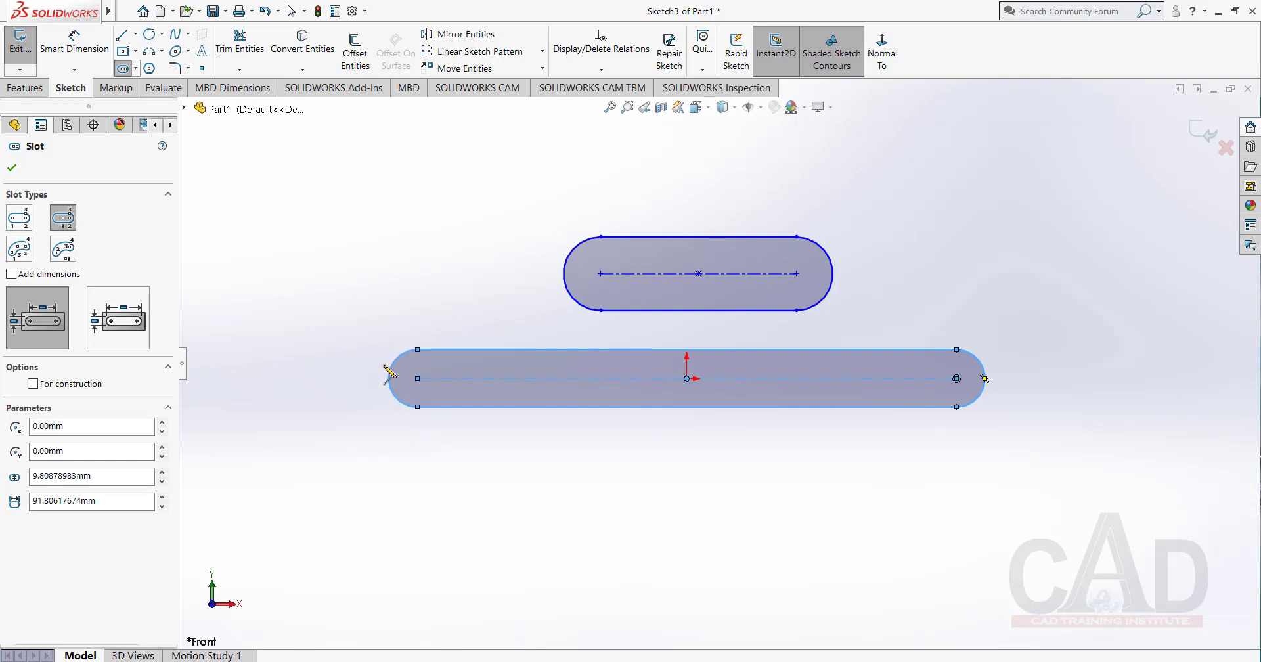
{"action": "left_click", "coordinate": [13, 168]}
Dimension the centre-to-centre length of the slot at the origin to 50 mm.
{"action": "left_click", "coordinate": [75, 43]}
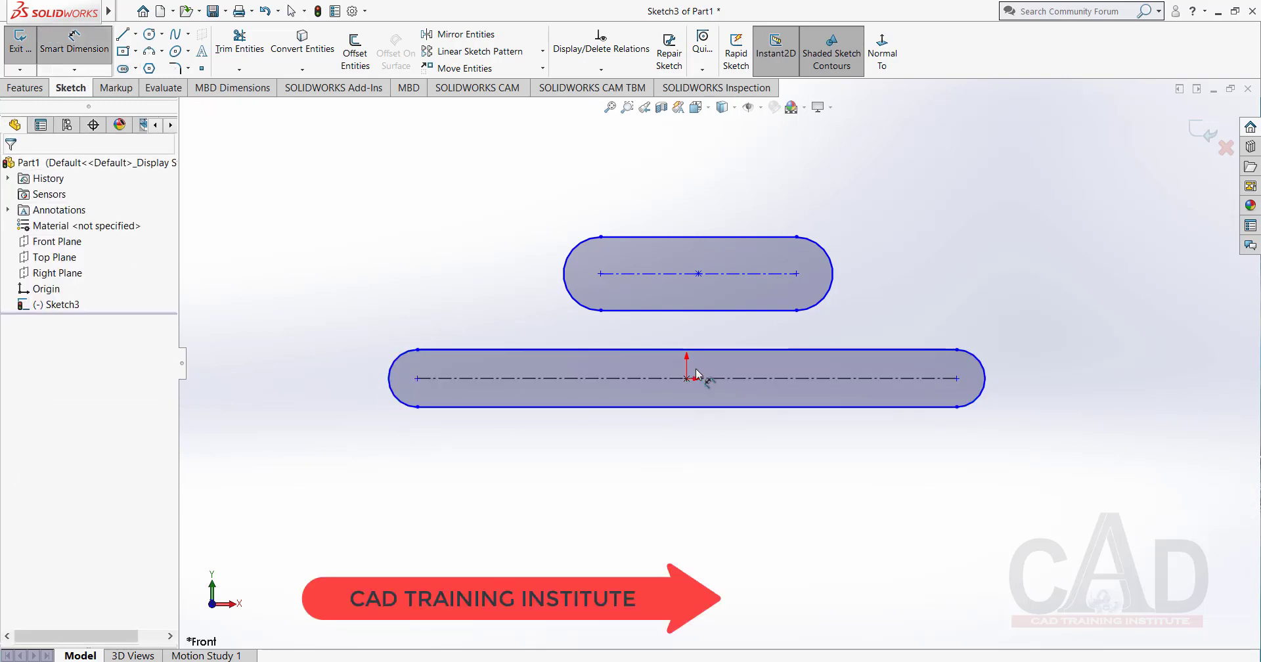
{"action": "left_click", "coordinate": [739, 385]}
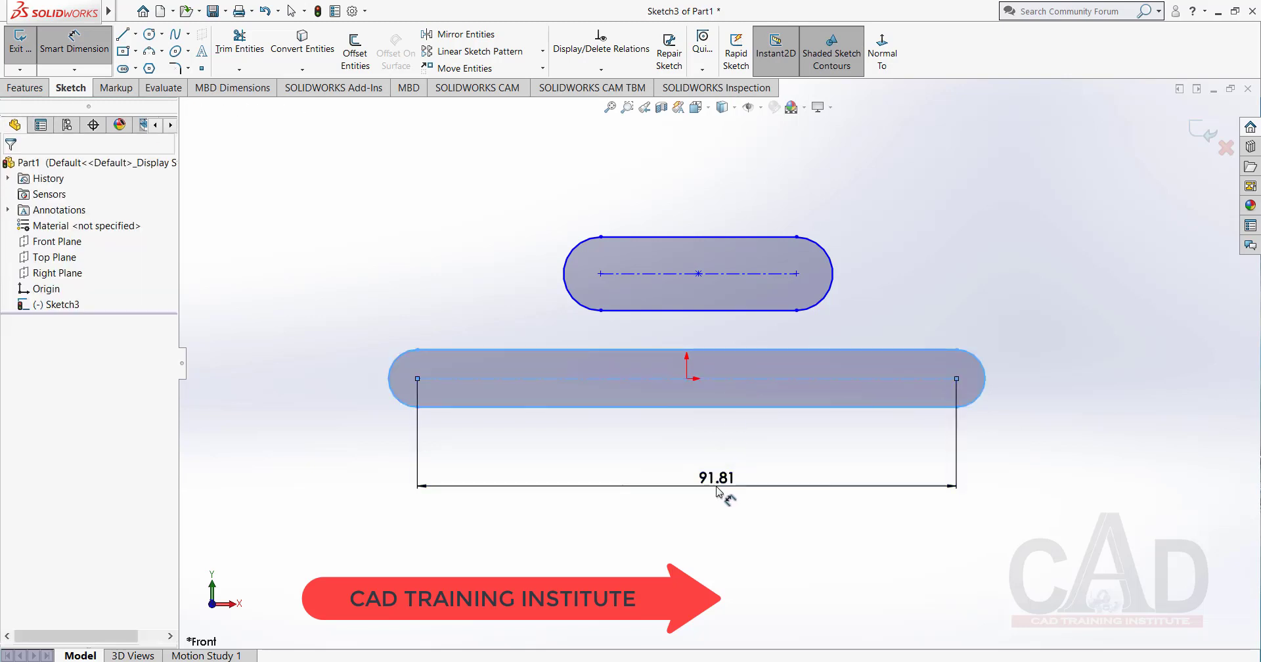
{"action": "left_click", "coordinate": [716, 487]}
{"action": "type", "text": "50"}
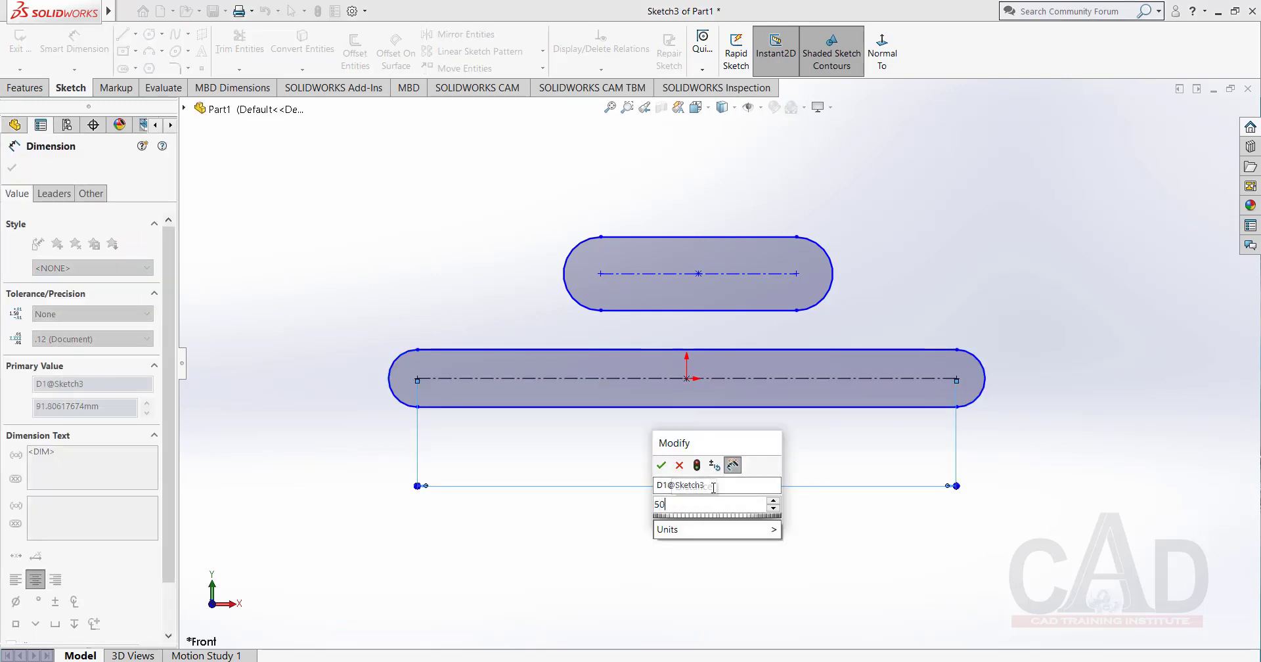
{"action": "key", "text": "Return"}
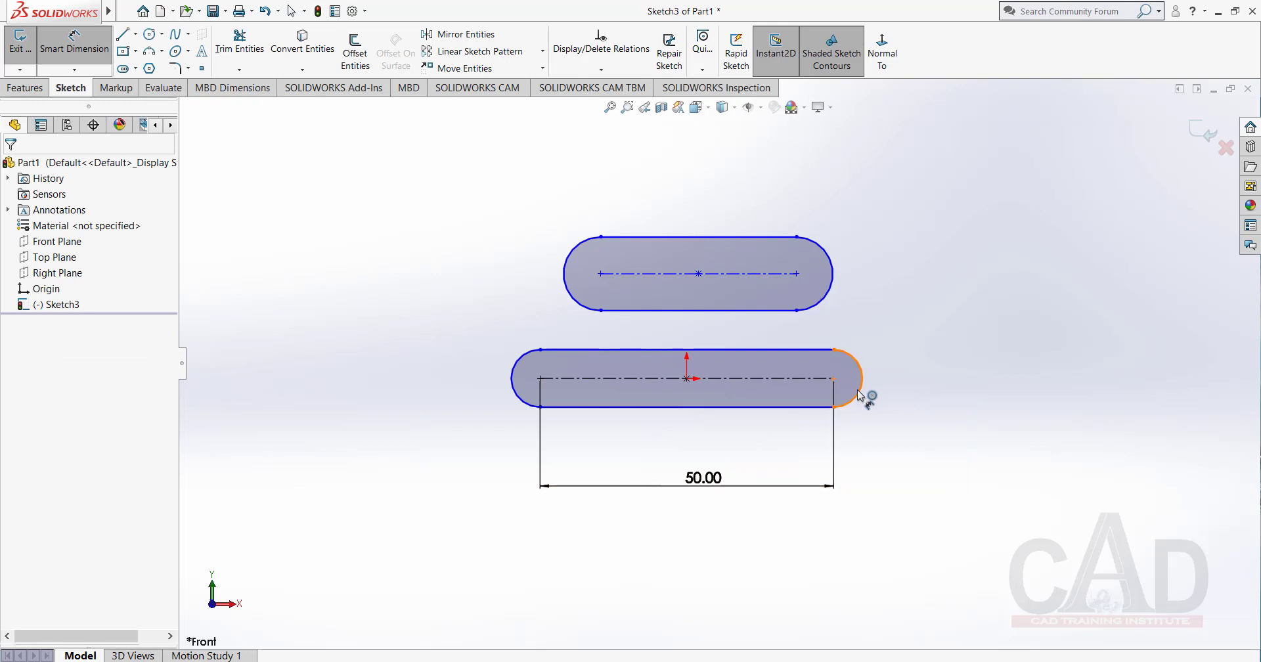
Dimension the end arc of the slot at the origin to a 5 mm radius.
{"action": "left_click", "coordinate": [861, 394]}
{"action": "left_click", "coordinate": [903, 483]}
{"action": "type", "text": "5"}
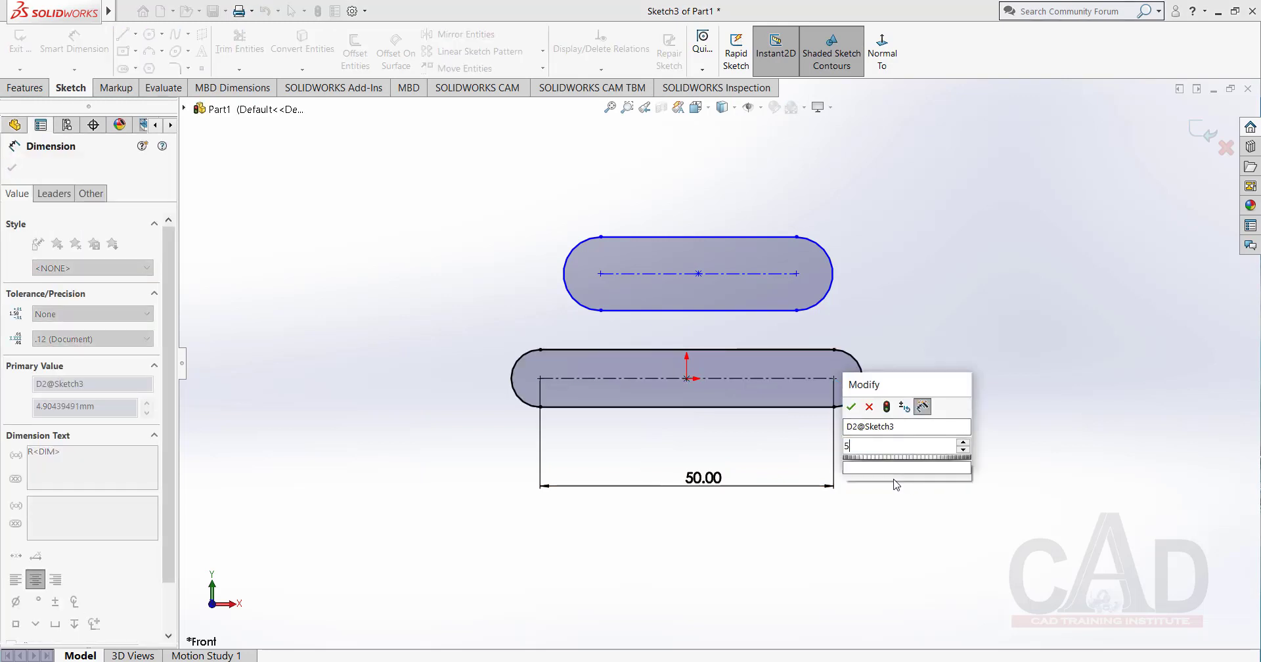
{"action": "key", "text": "Return"}
{"action": "left_click", "coordinate": [884, 483]}
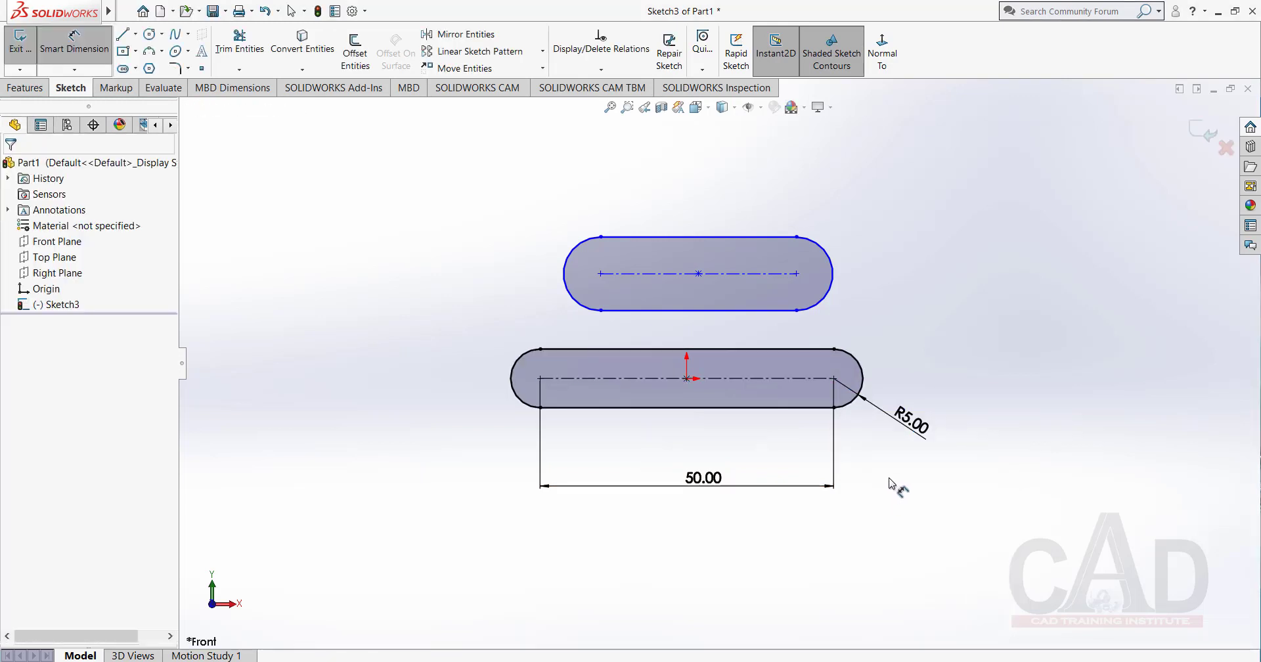
Delete both straight slots together with their dimensions from the sketch.
{"action": "right_click", "coordinate": [869, 249]}
{"action": "left_click", "coordinate": [922, 291]}
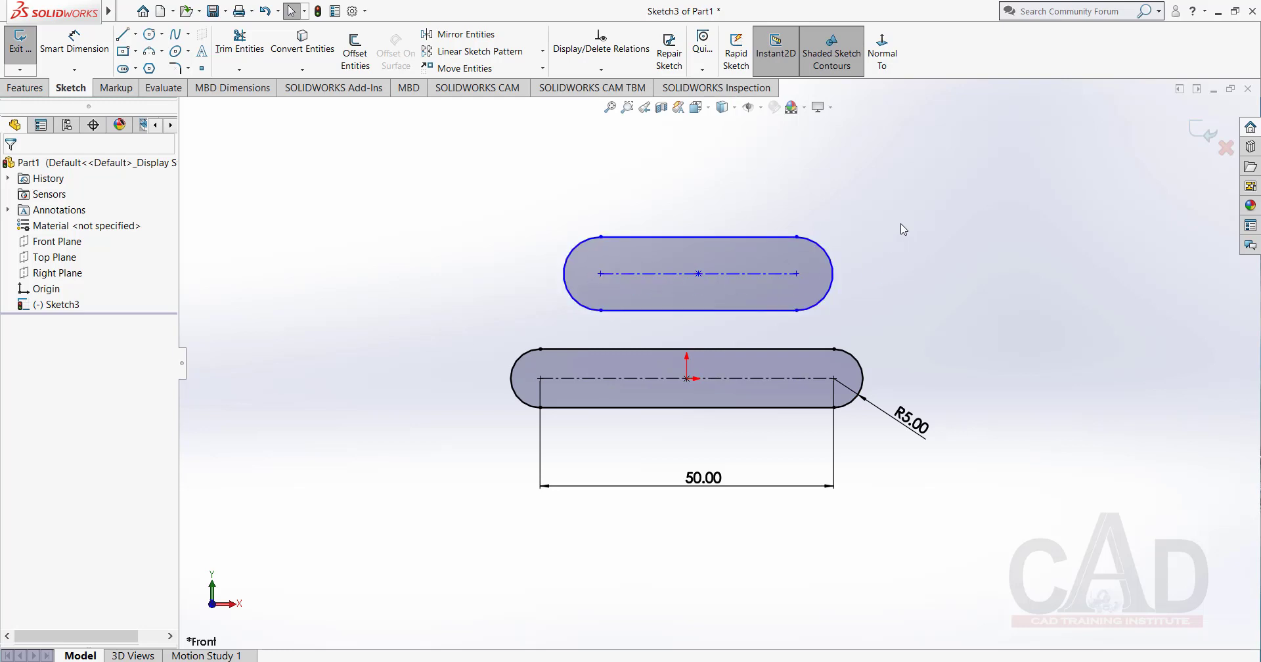
{"action": "left_click_drag", "start_coordinate": [922, 193], "coordinate": [424, 526]}
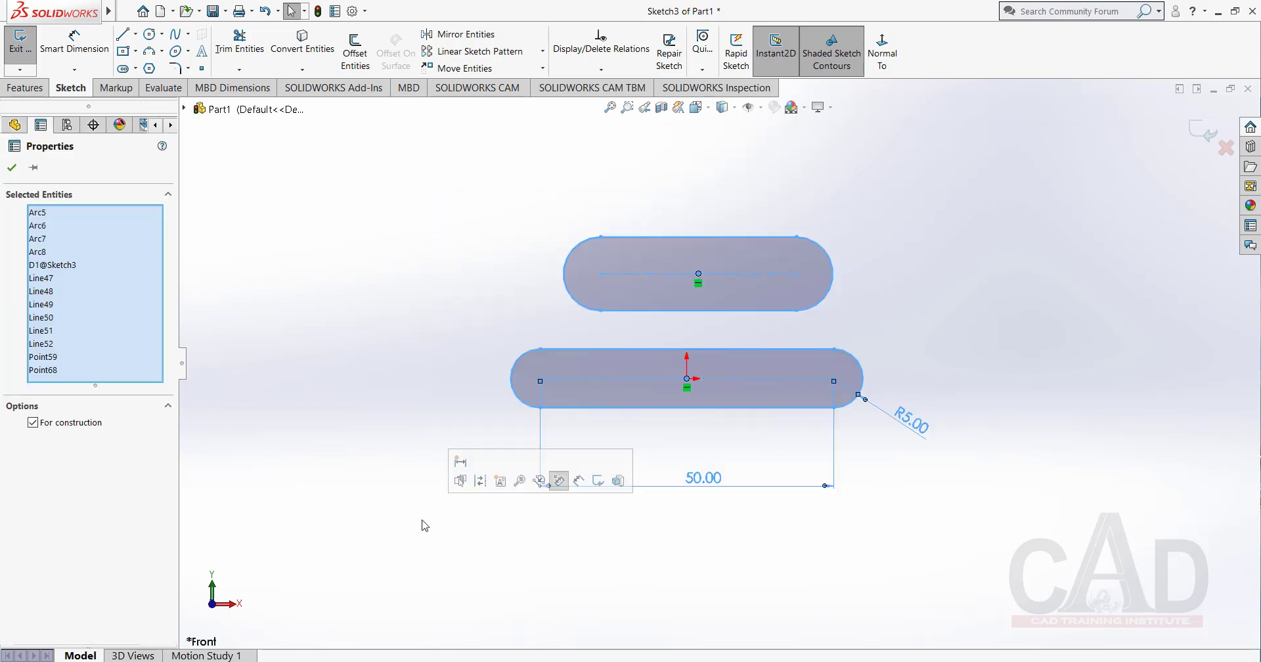
{"action": "key", "text": "Delete"}
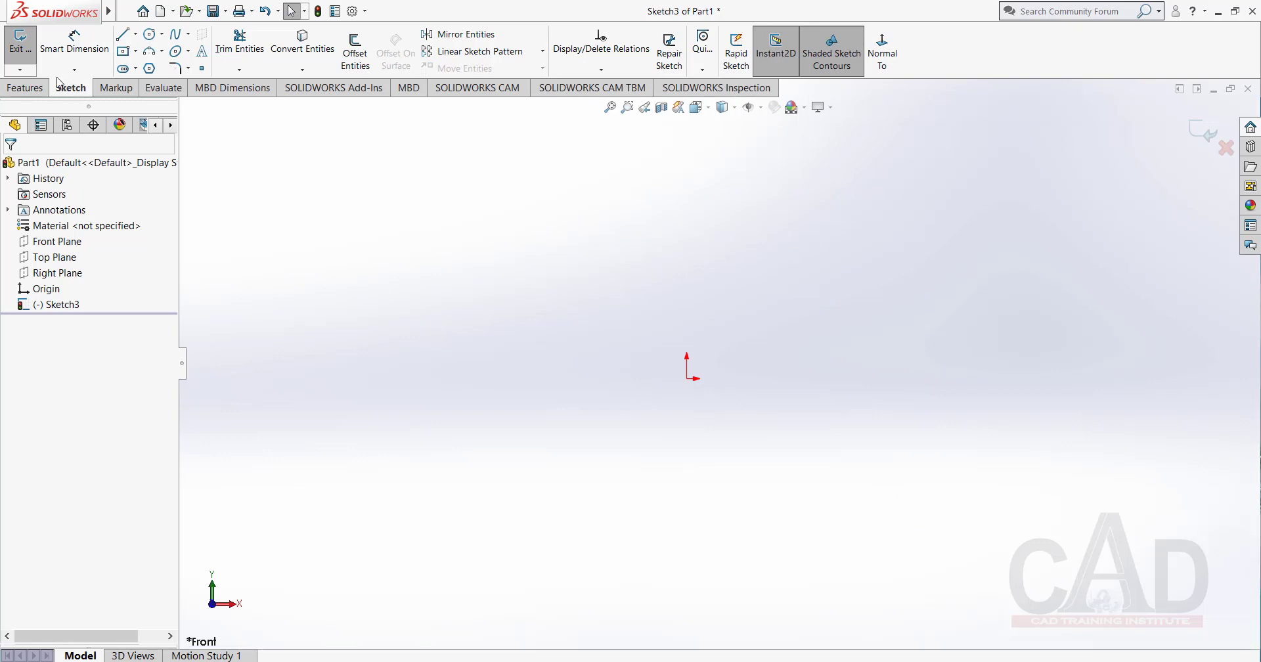
{"action": "left_click", "coordinate": [135, 69]}
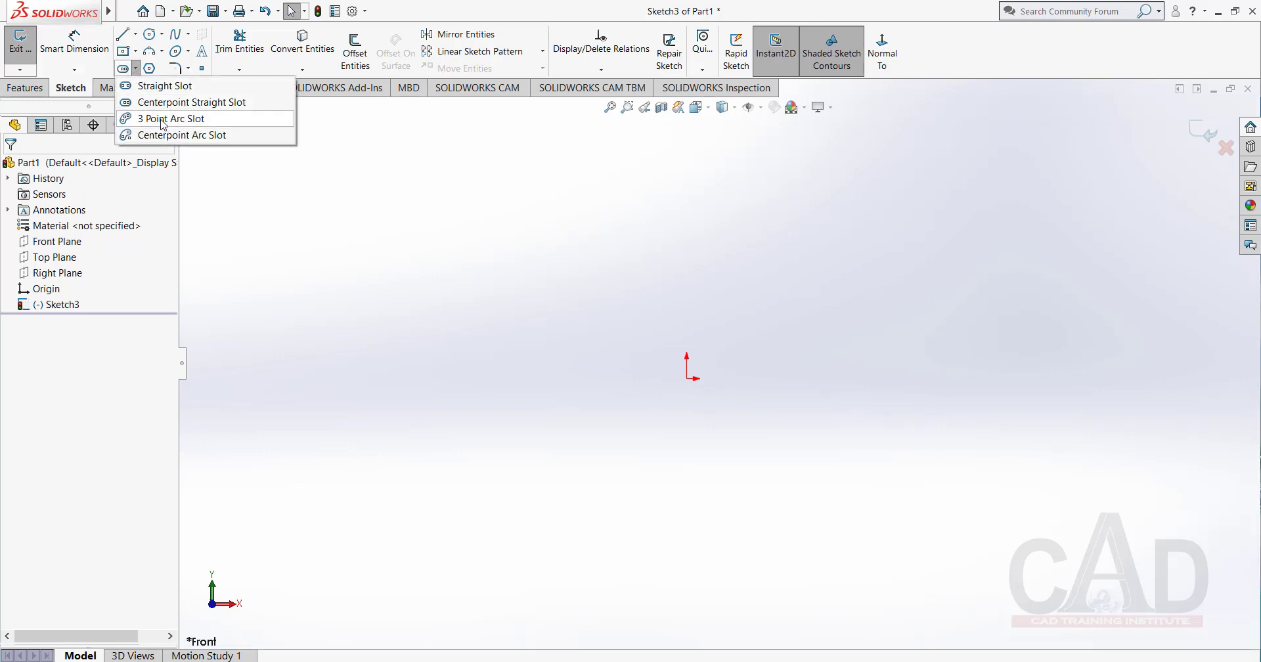
{"action": "left_click", "coordinate": [162, 120]}
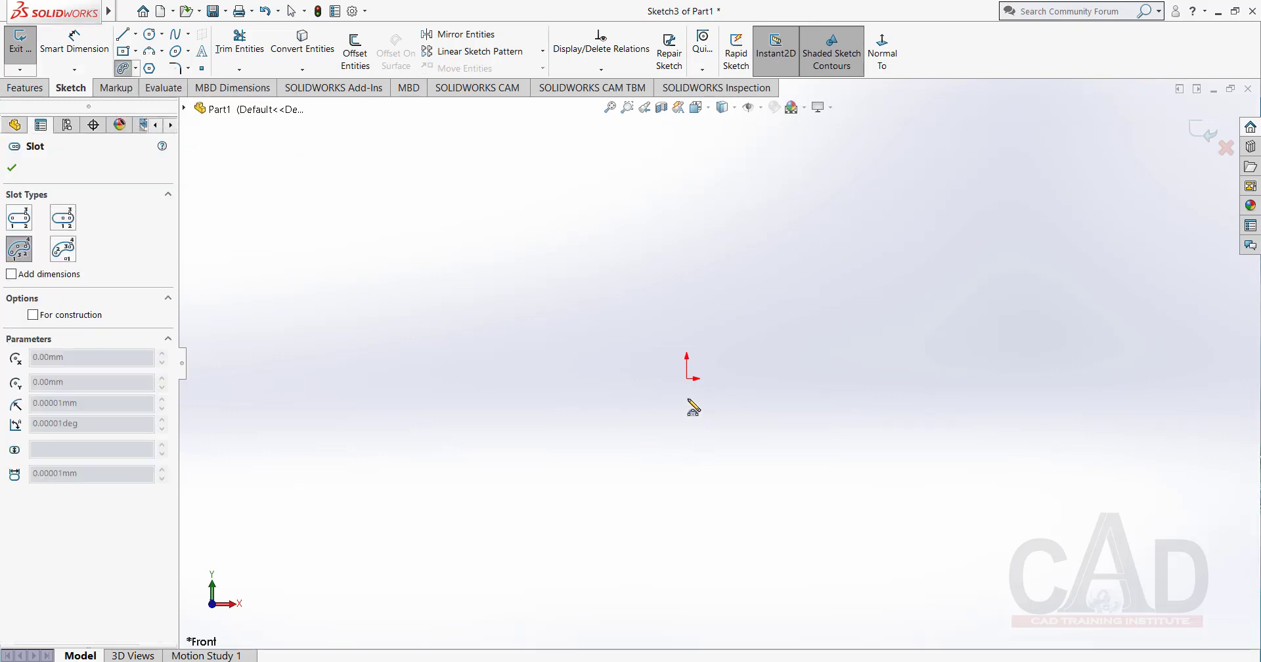
{"action": "left_click", "coordinate": [686, 379]}
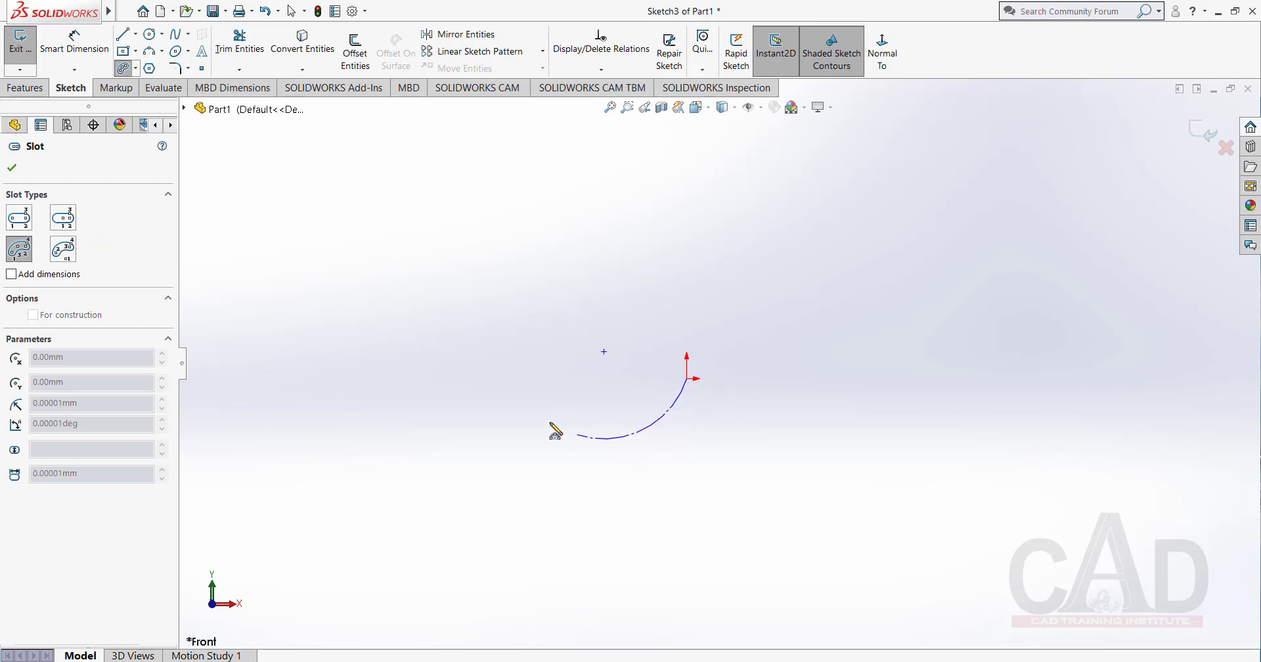
{"action": "left_click", "coordinate": [684, 381]}
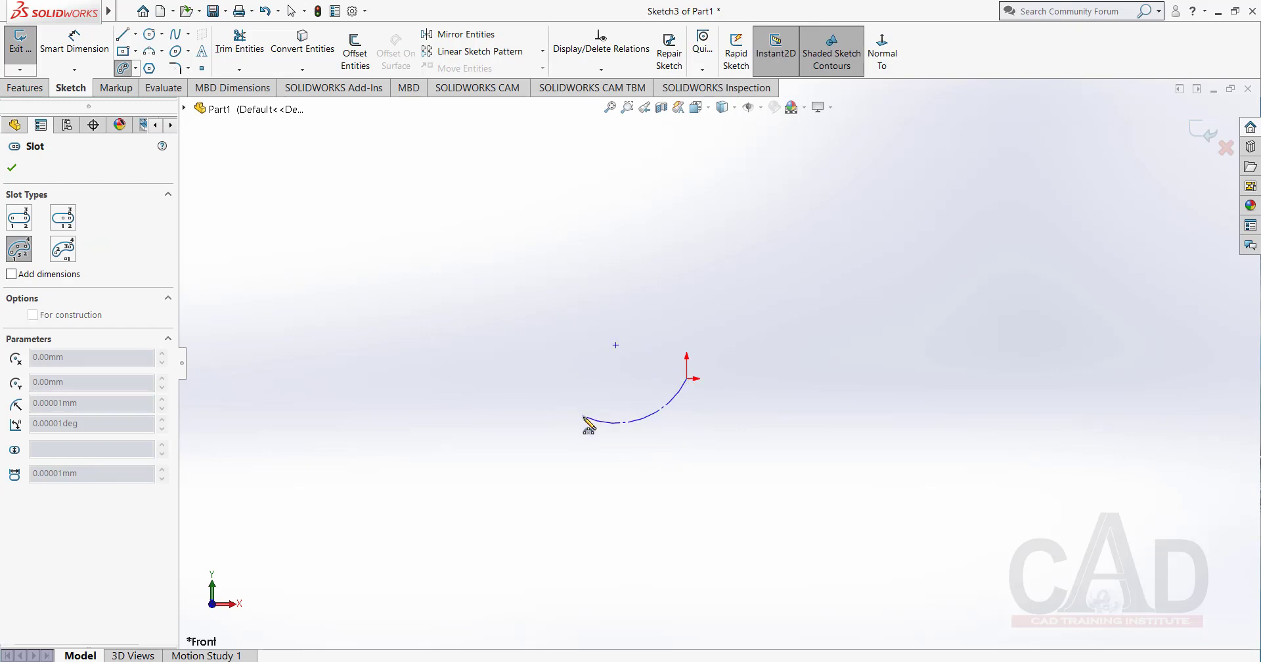
{"action": "right_click", "coordinate": [556, 301]}
{"action": "left_click", "coordinate": [616, 313]}
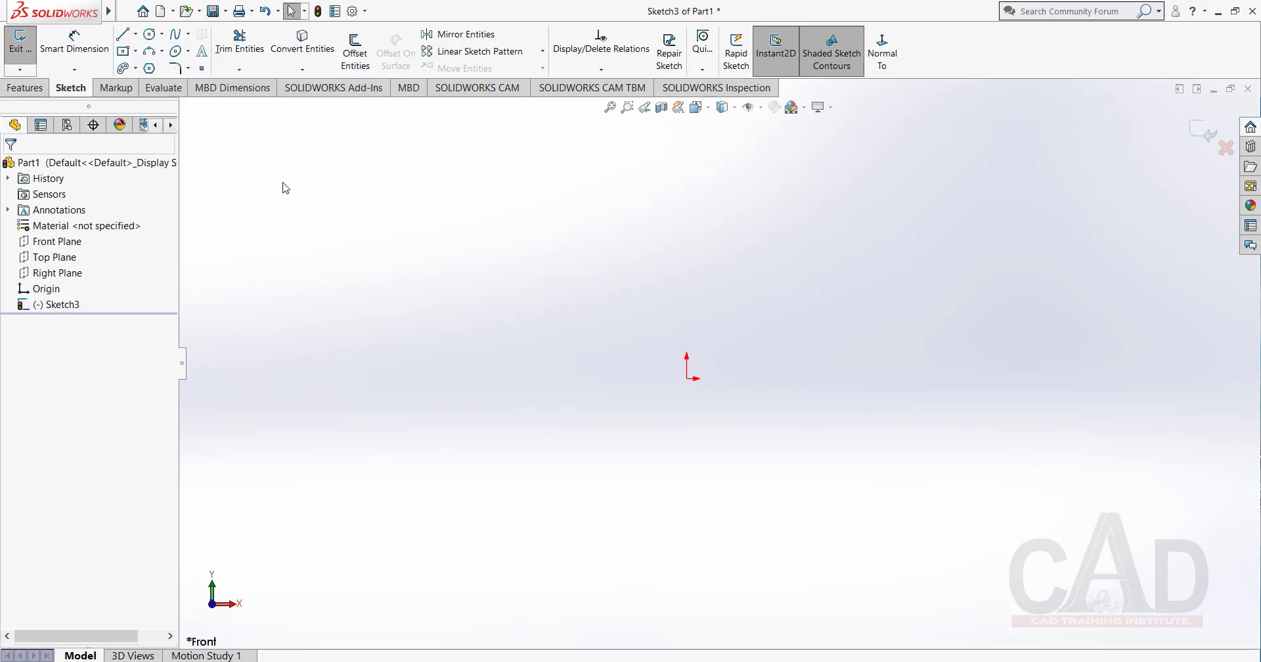
Sketch a horizontal line about 32 mm long starting at the origin and running in the positive X direction.
{"action": "left_click", "coordinate": [124, 34]}
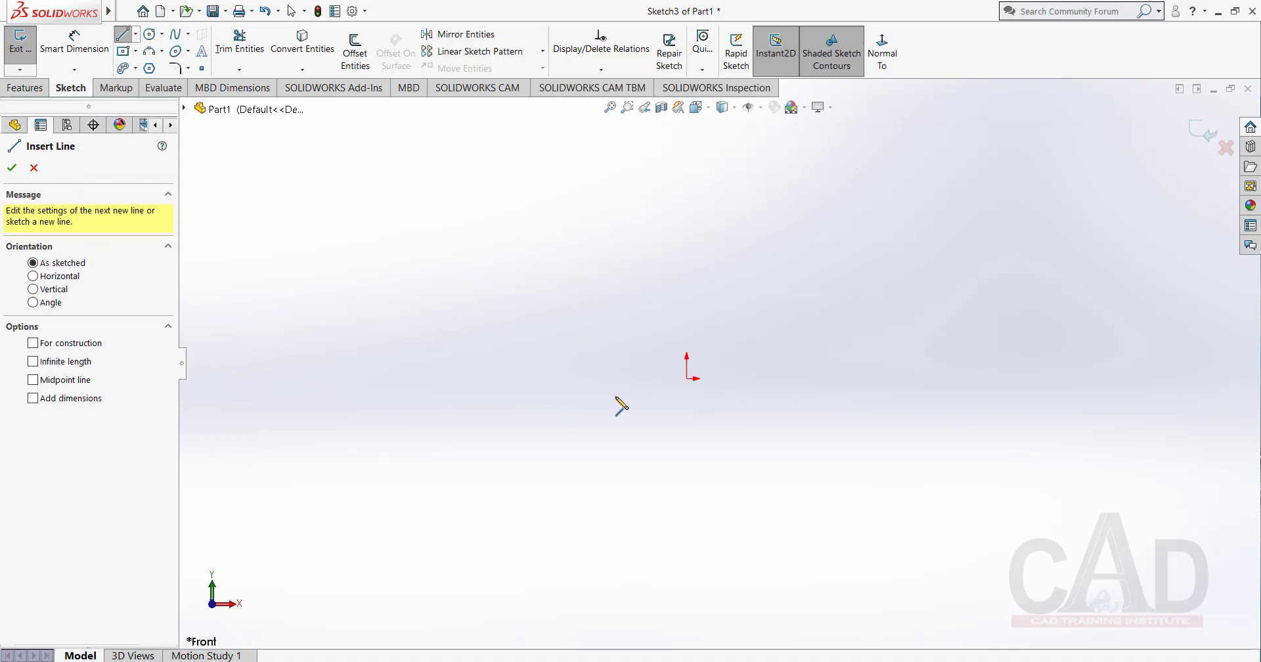
{"action": "left_click", "coordinate": [687, 378]}
{"action": "left_click", "coordinate": [875, 378]}
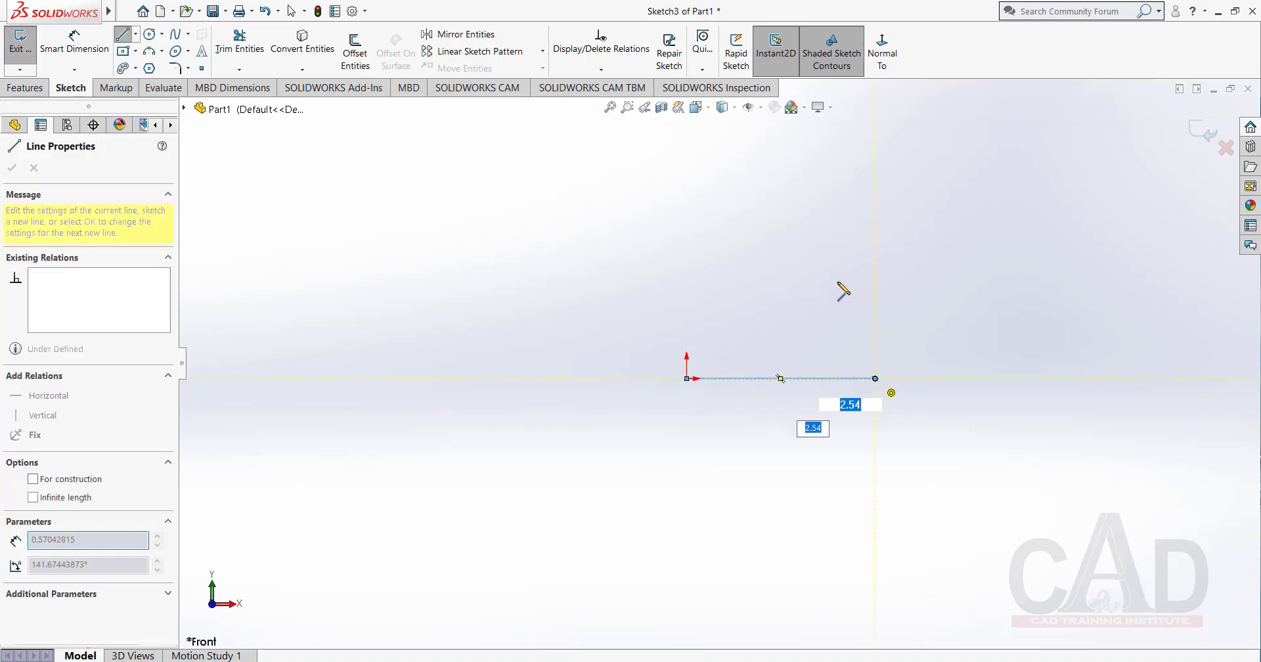
{"action": "right_click", "coordinate": [841, 287]}
{"action": "left_click", "coordinate": [894, 295]}
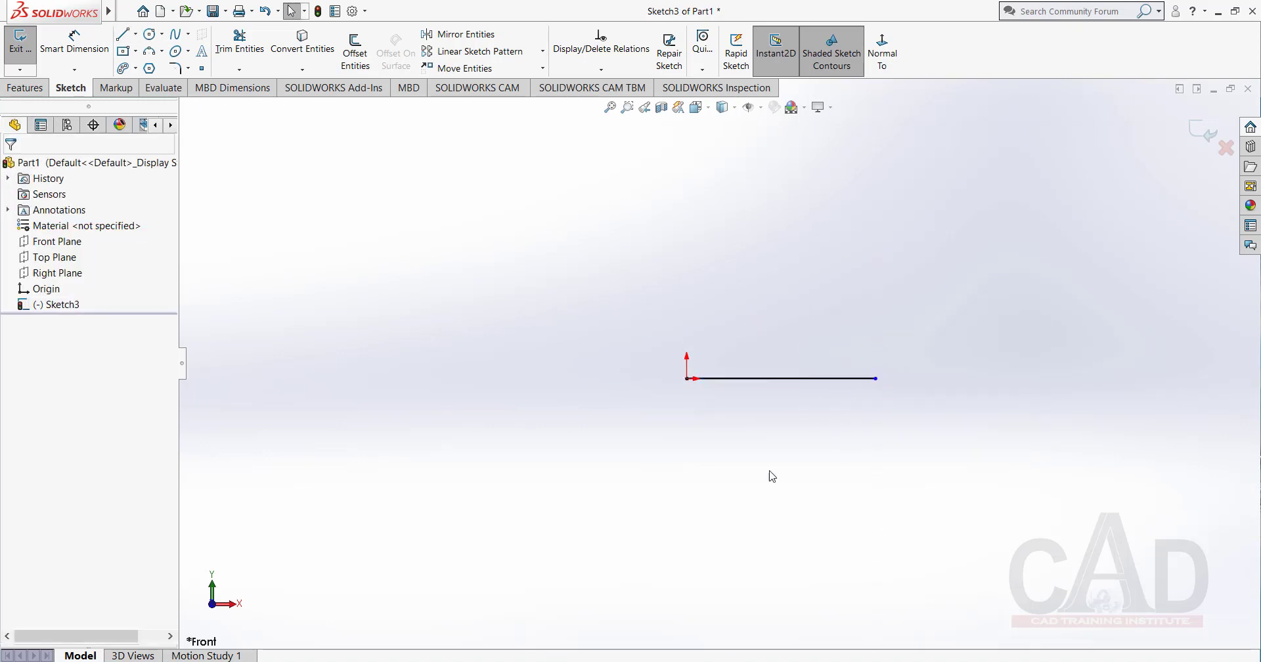
Sketch a 3 Point Arc Slot between the line's endpoints, bulging downward, with about 17.8 mm arc radius and about 8.9 mm width.
{"action": "left_click", "coordinate": [135, 69]}
{"action": "left_click", "coordinate": [168, 118]}
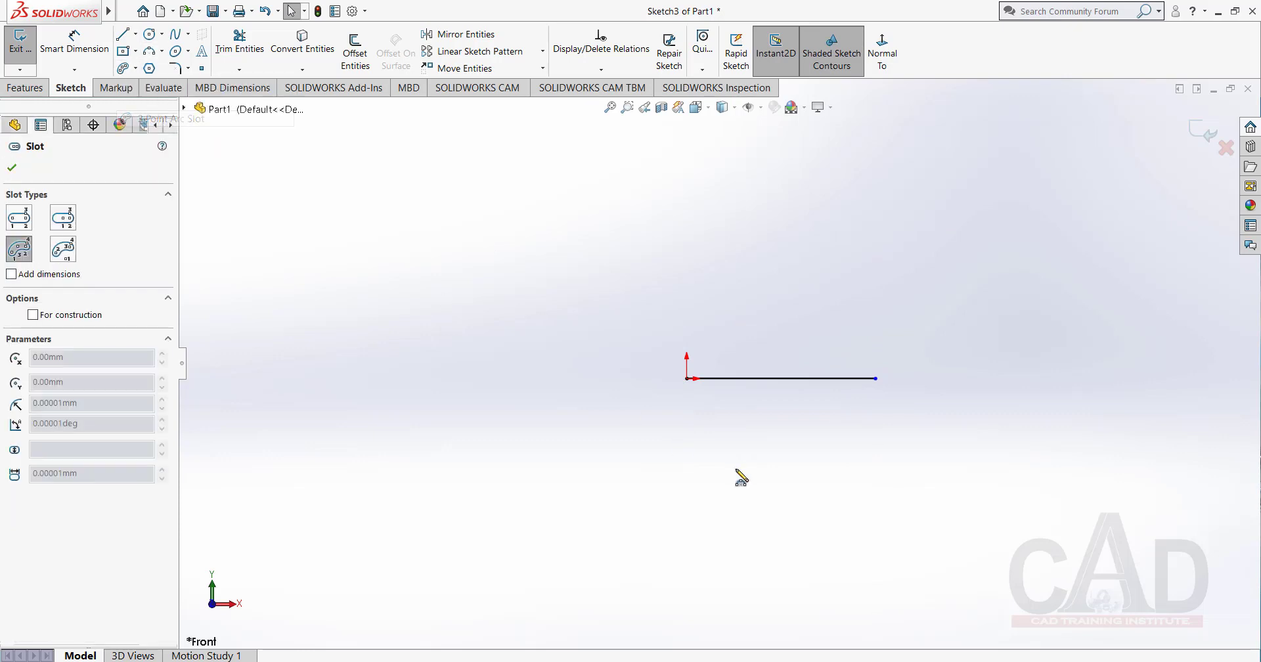
{"action": "left_click", "coordinate": [687, 379]}
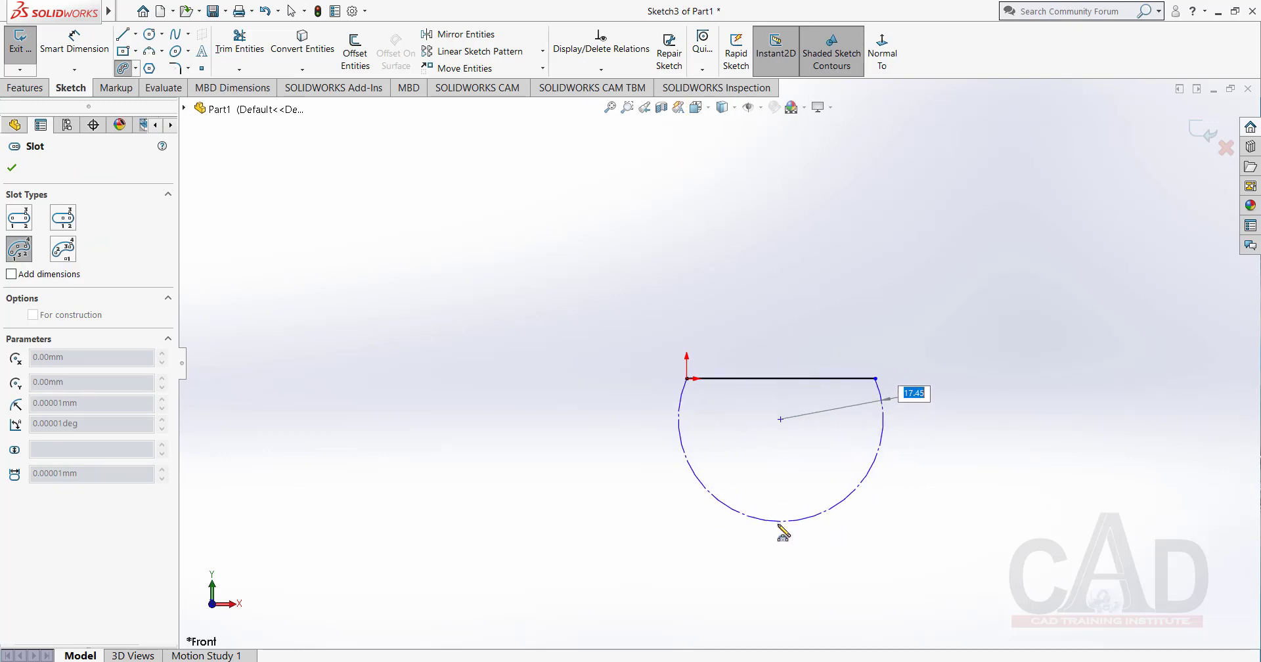
{"action": "left_click", "coordinate": [847, 560]}
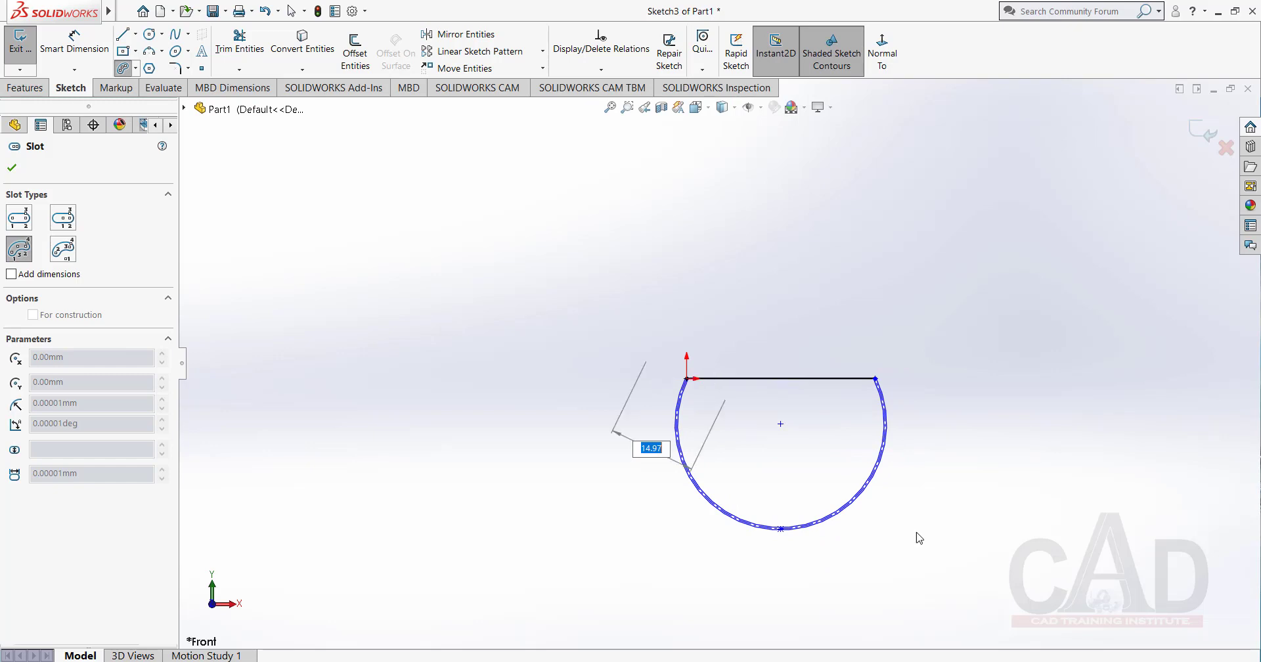
{"action": "left_click", "coordinate": [886, 508]}
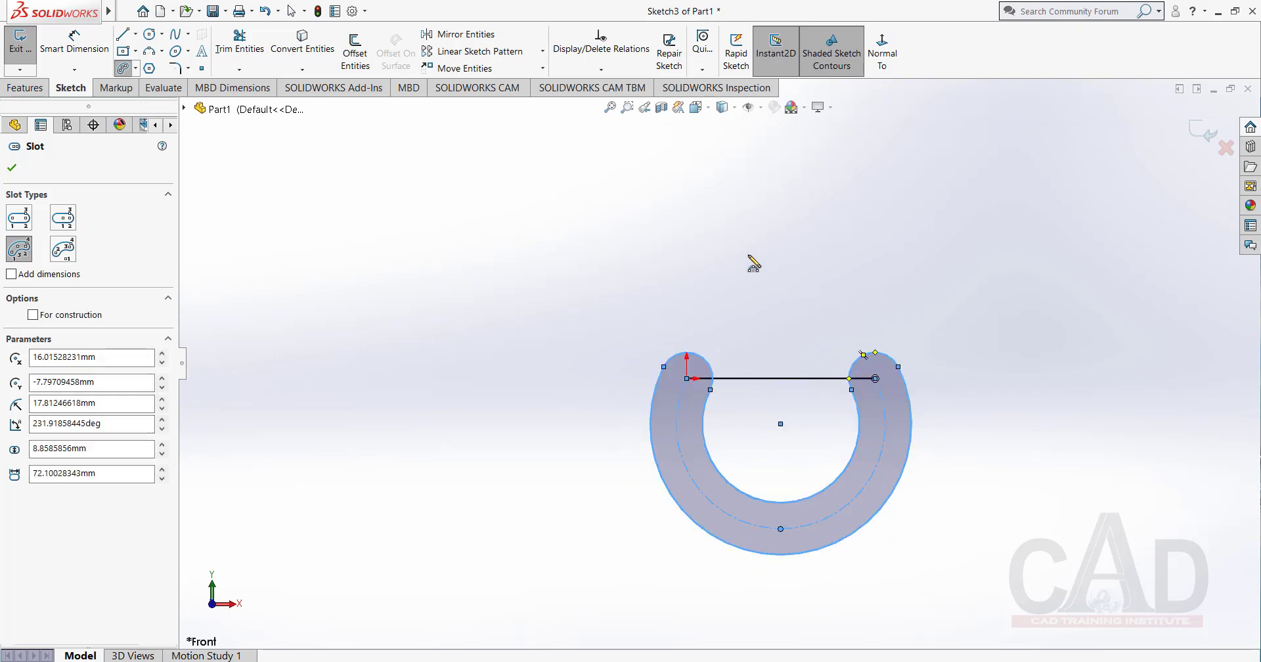
{"action": "right_click", "coordinate": [751, 261]}
{"action": "left_click", "coordinate": [814, 270]}
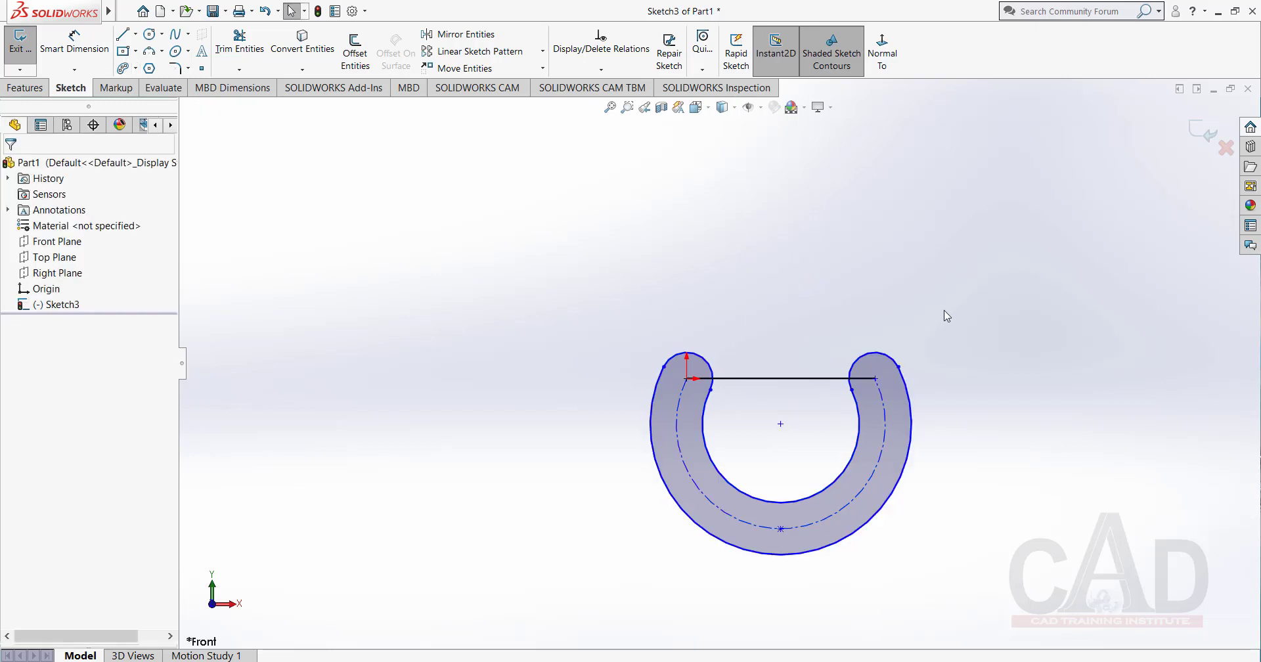
Delete the arc slot and the horizontal line from the sketch.
{"action": "left_click_drag", "start_coordinate": [944, 323], "coordinate": [589, 584]}
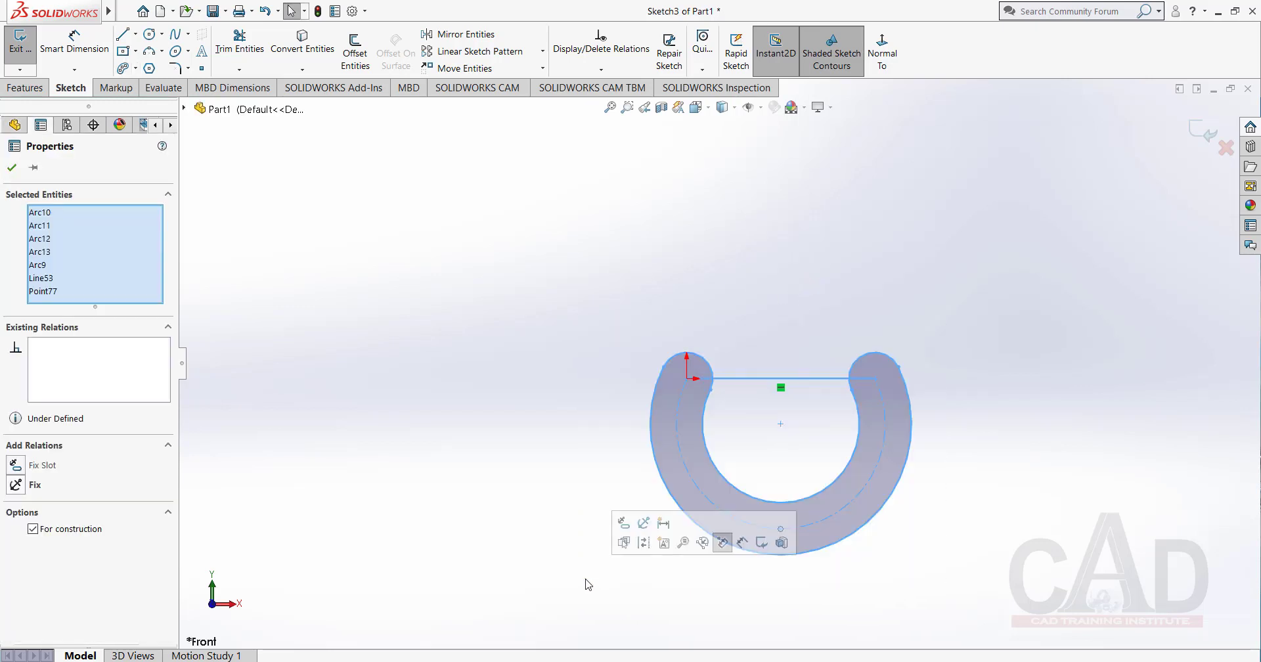
{"action": "key", "text": "Delete"}
Sketch a Centerpoint Arc Slot below and centred on the origin, about 33.3 mm radius, 124° sweep and 20.7 mm wide.
{"action": "left_click", "coordinate": [134, 68]}
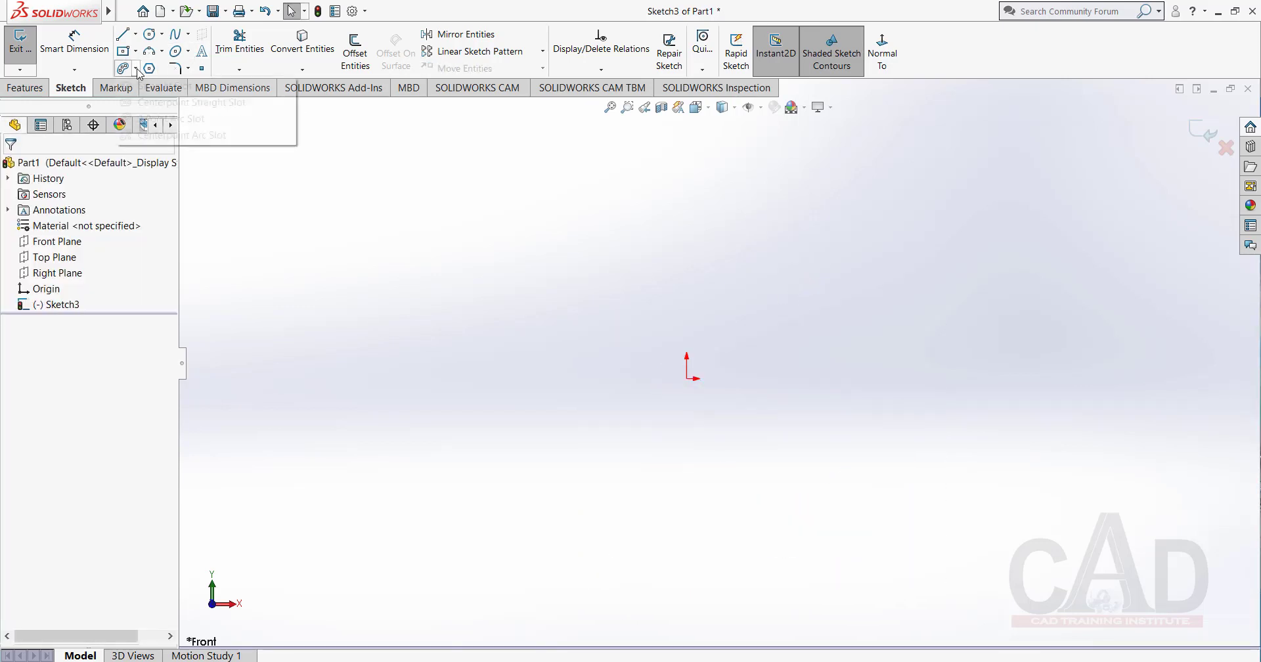
{"action": "left_click", "coordinate": [174, 135]}
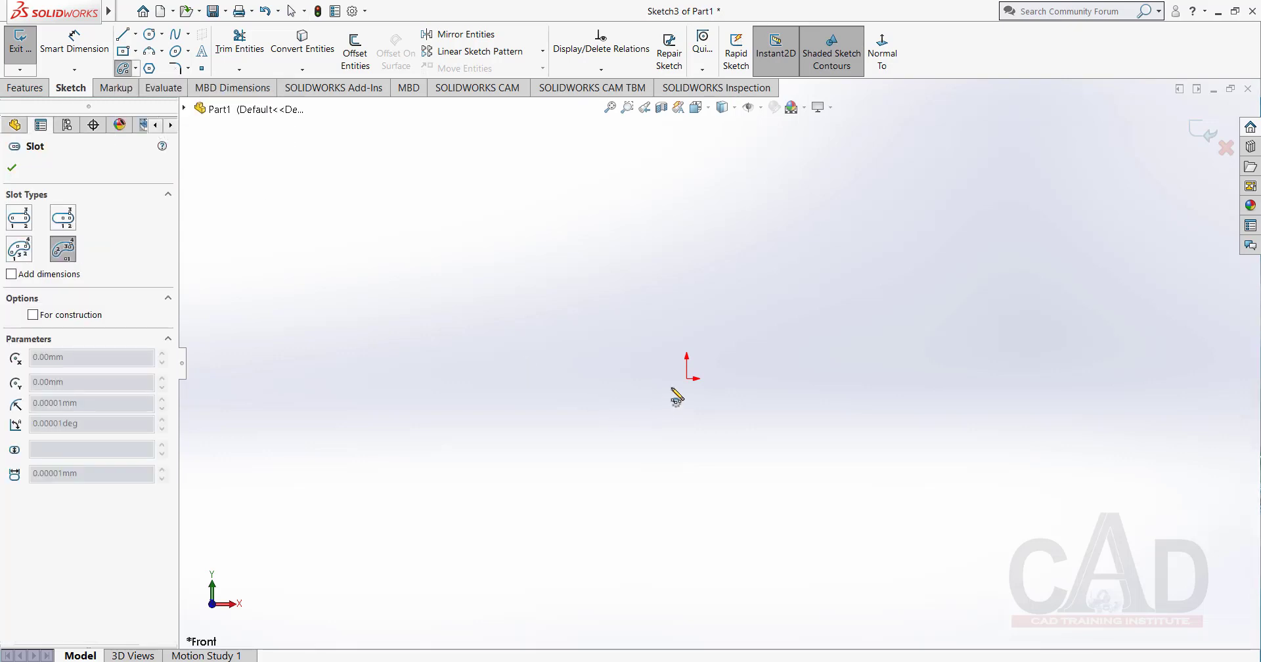
{"action": "left_click", "coordinate": [686, 379]}
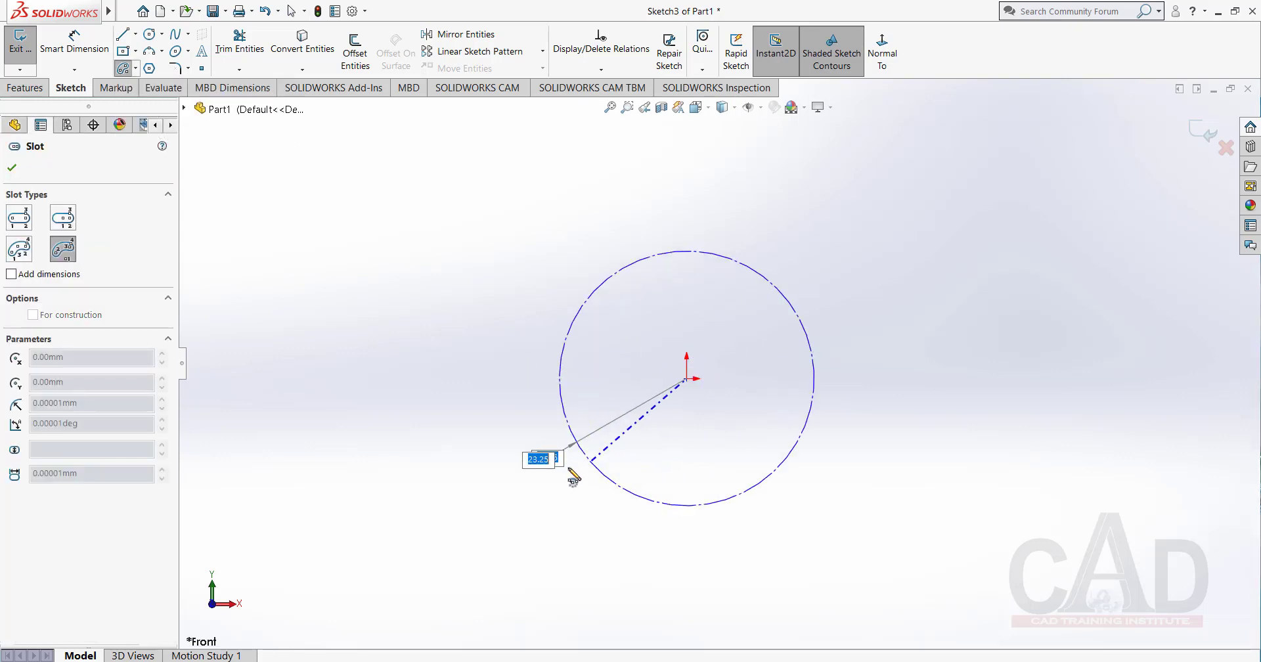
{"action": "left_click", "coordinate": [513, 464]}
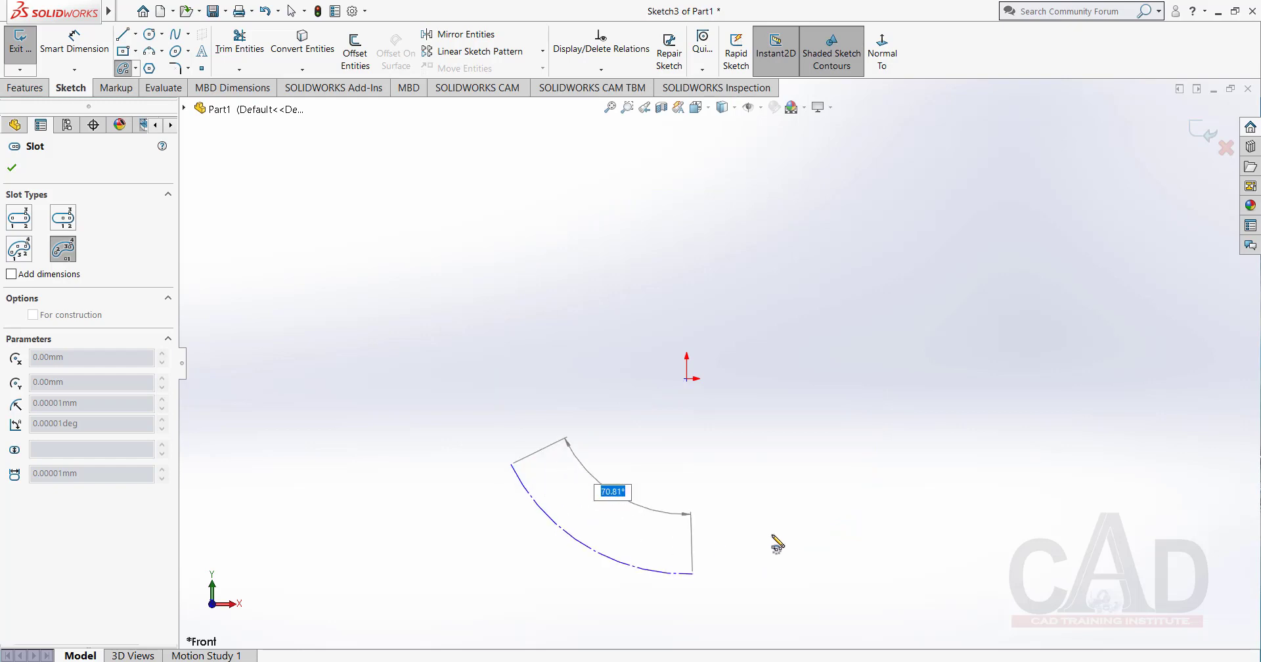
{"action": "left_click", "coordinate": [866, 489]}
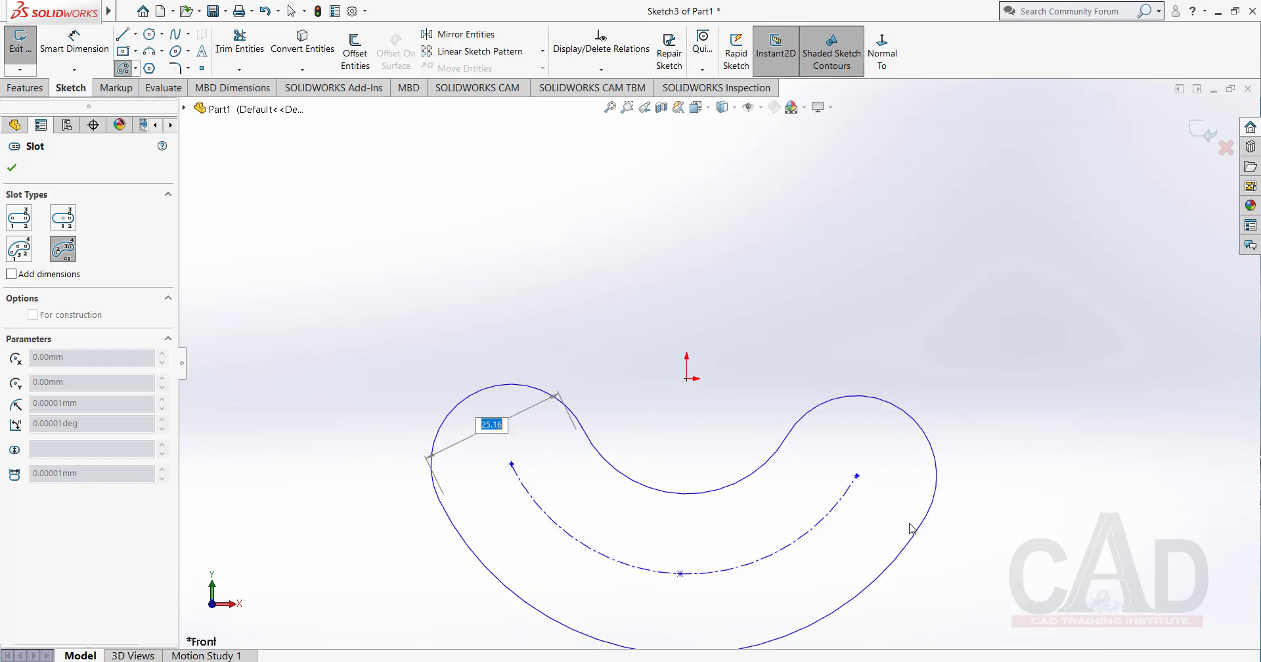
{"action": "left_click", "coordinate": [901, 527]}
{"action": "right_click", "coordinate": [820, 320]}
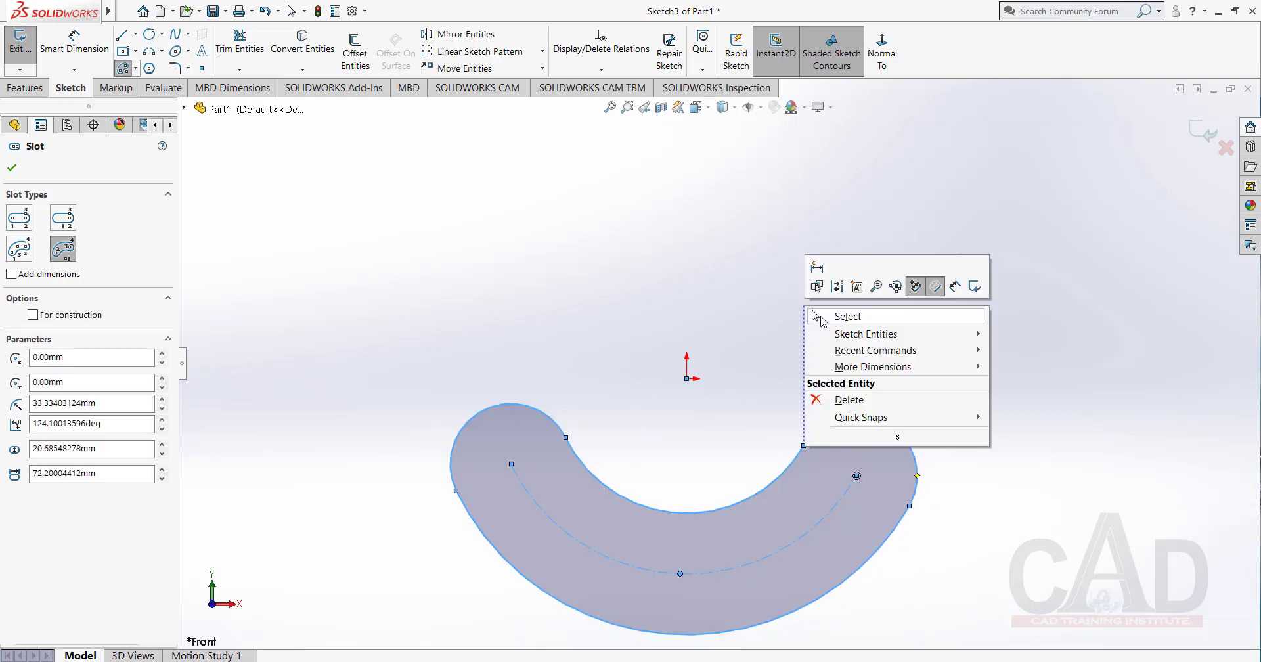
{"action": "left_click", "coordinate": [866, 324]}
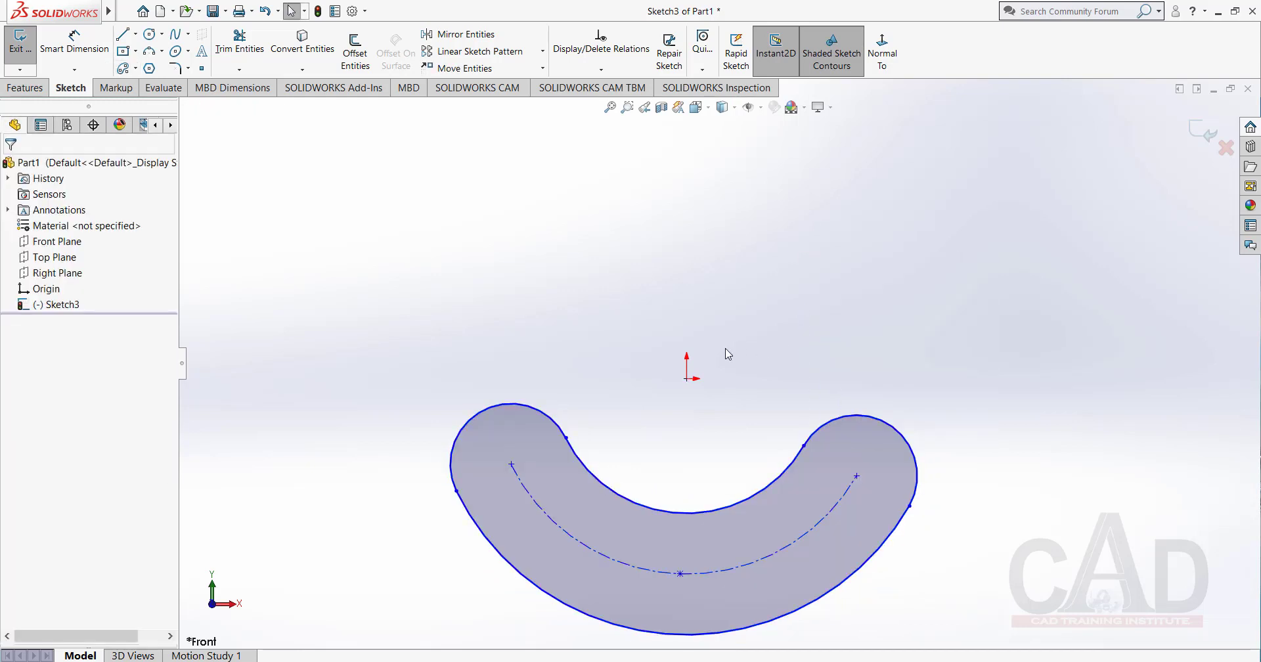
Draw a centerline from the origin to the centre of the arc slot's right rounded end.
{"action": "left_click", "coordinate": [136, 37]}
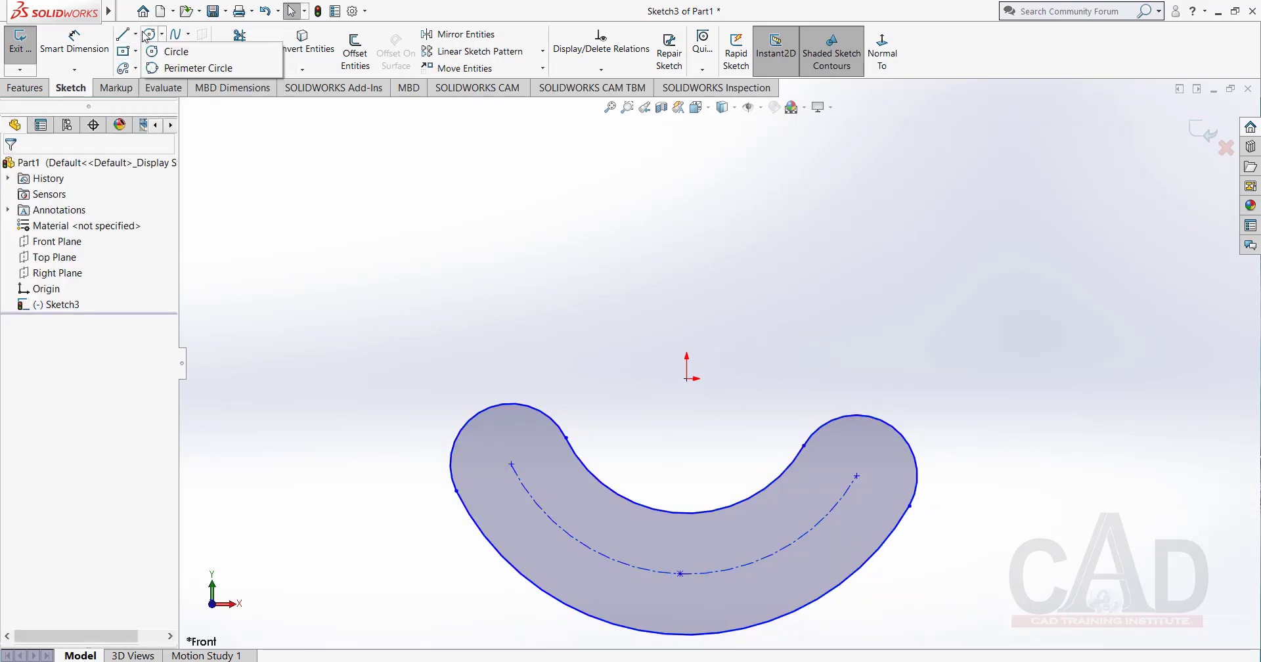
{"action": "mouse_move", "coordinate": [137, 34]}
{"action": "left_click", "coordinate": [159, 69]}
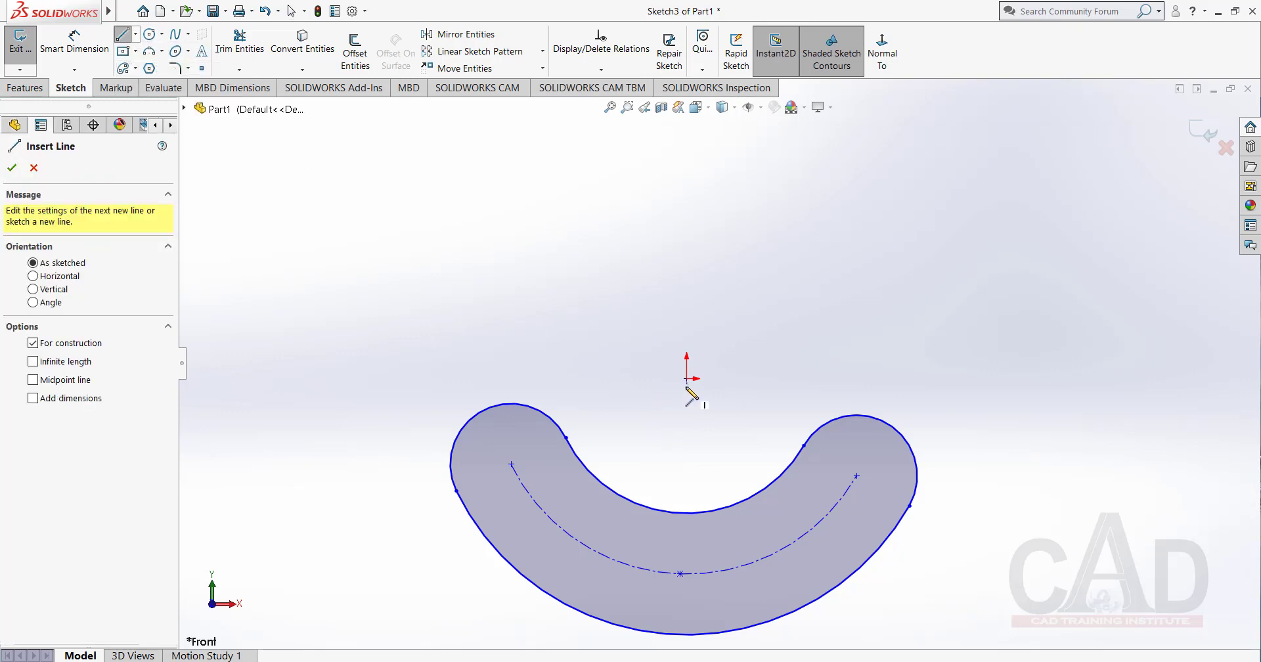
{"action": "left_click", "coordinate": [686, 379]}
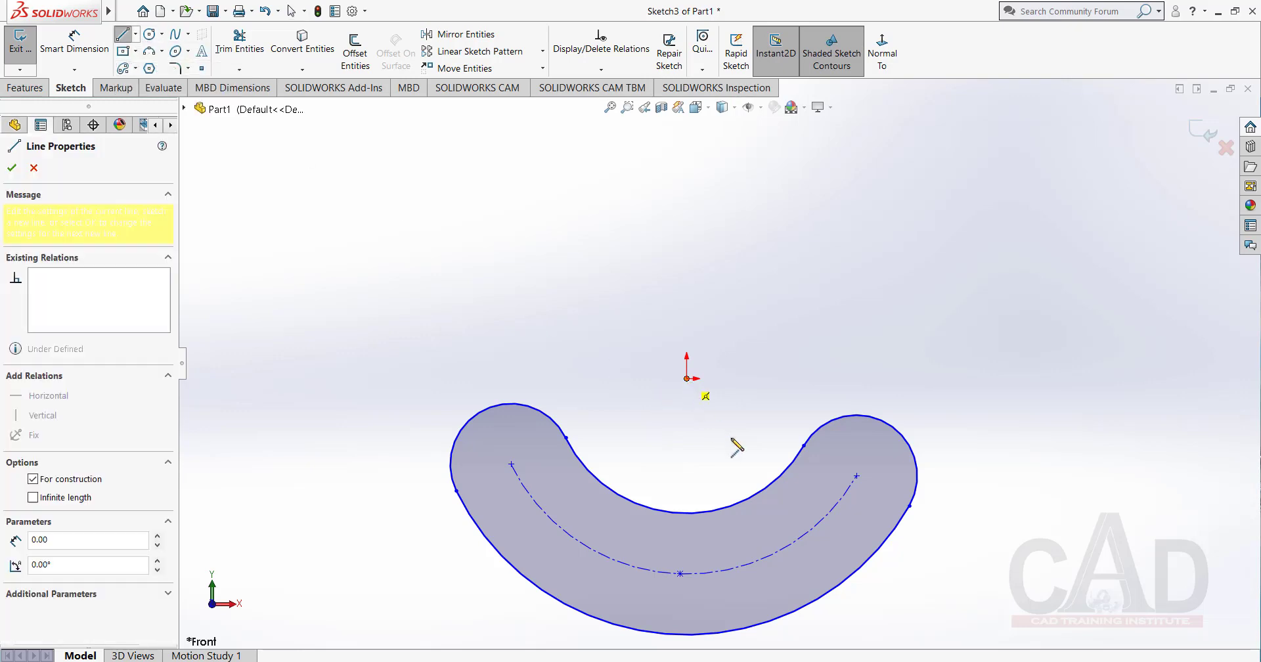
{"action": "left_click", "coordinate": [856, 477]}
{"action": "right_click", "coordinate": [814, 336]}
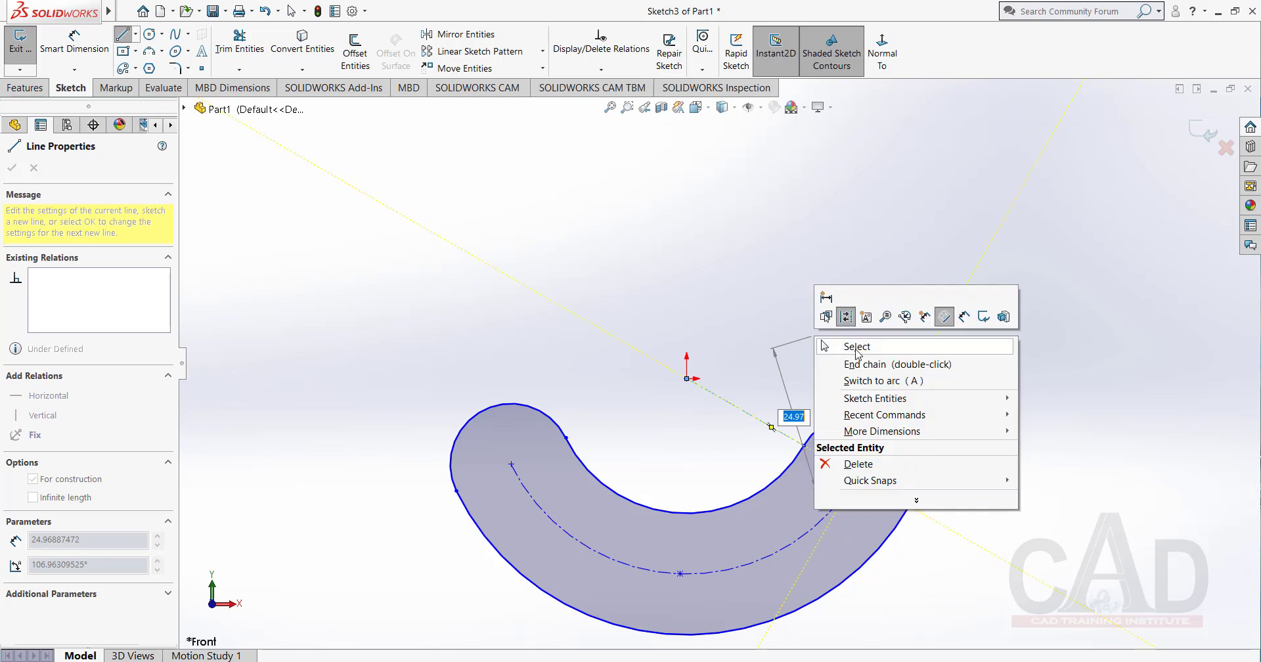
{"action": "left_click", "coordinate": [854, 347]}
Draw a centerline from the origin to the centre of the arc slot's left rounded end.
{"action": "left_click", "coordinate": [136, 33]}
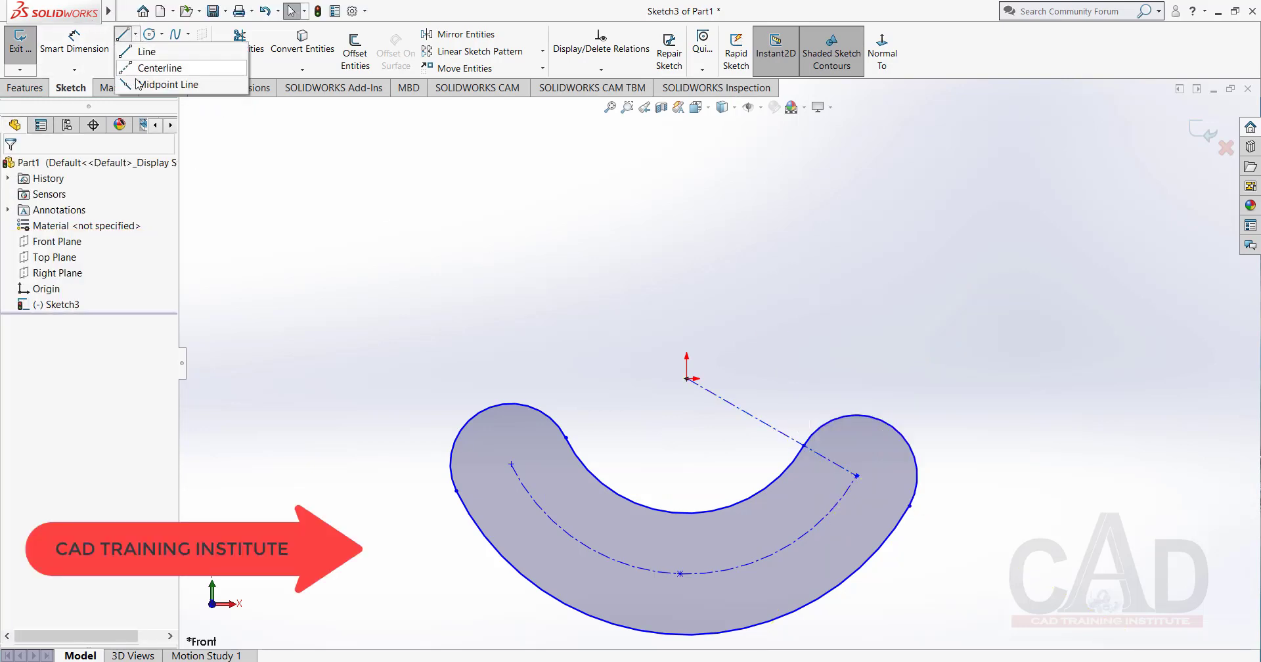
{"action": "left_click", "coordinate": [156, 69]}
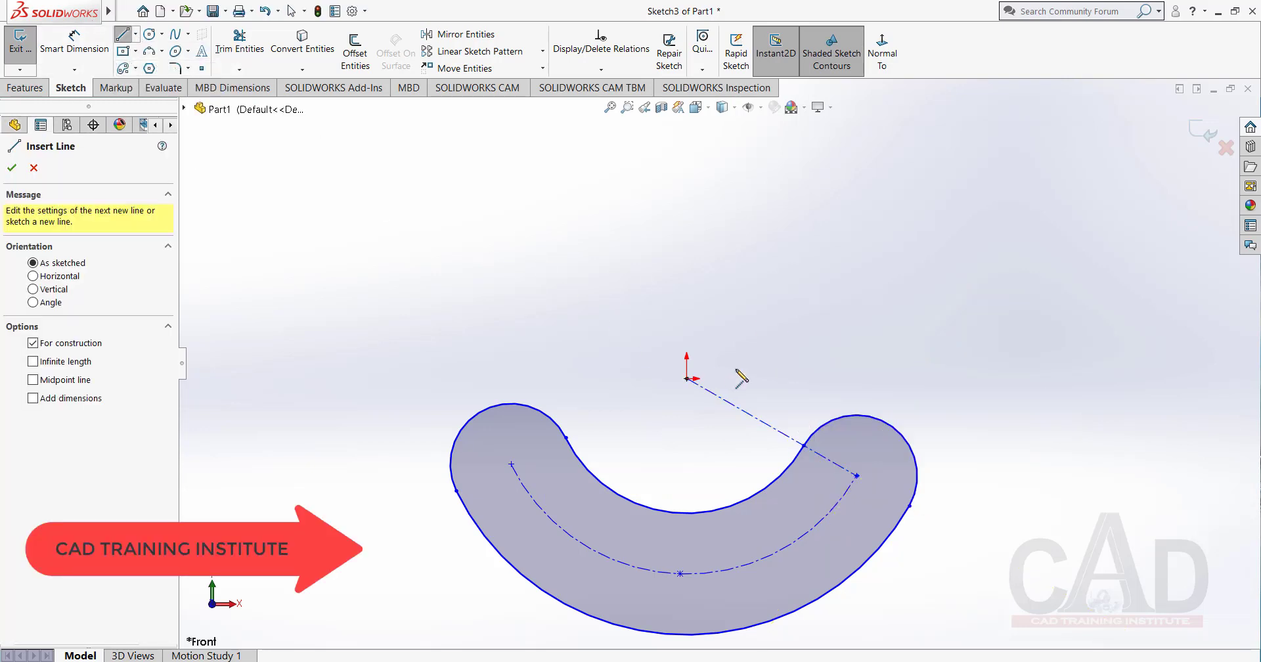
{"action": "left_click", "coordinate": [687, 378]}
{"action": "left_click", "coordinate": [511, 464]}
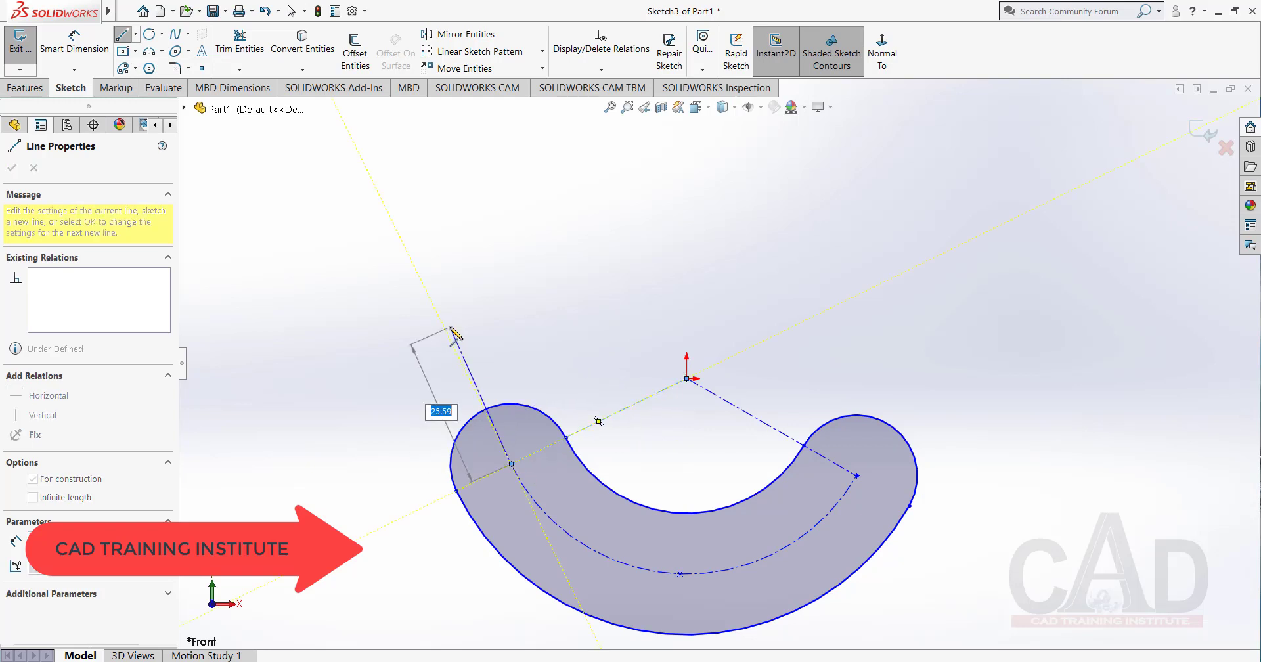
{"action": "right_click", "coordinate": [454, 333]}
{"action": "left_click", "coordinate": [500, 355]}
{"action": "key", "text": "Escape"}
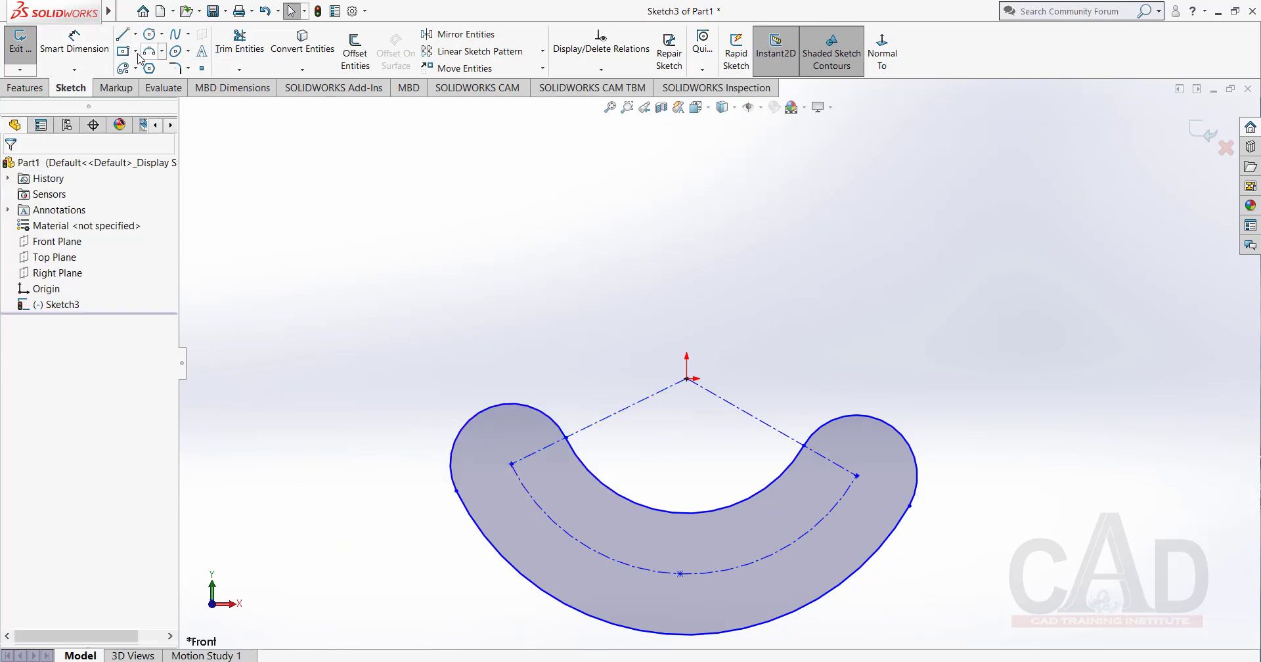
Draw a centerline from the origin to the midpoint of the arc slot's center arc.
{"action": "left_click", "coordinate": [136, 34]}
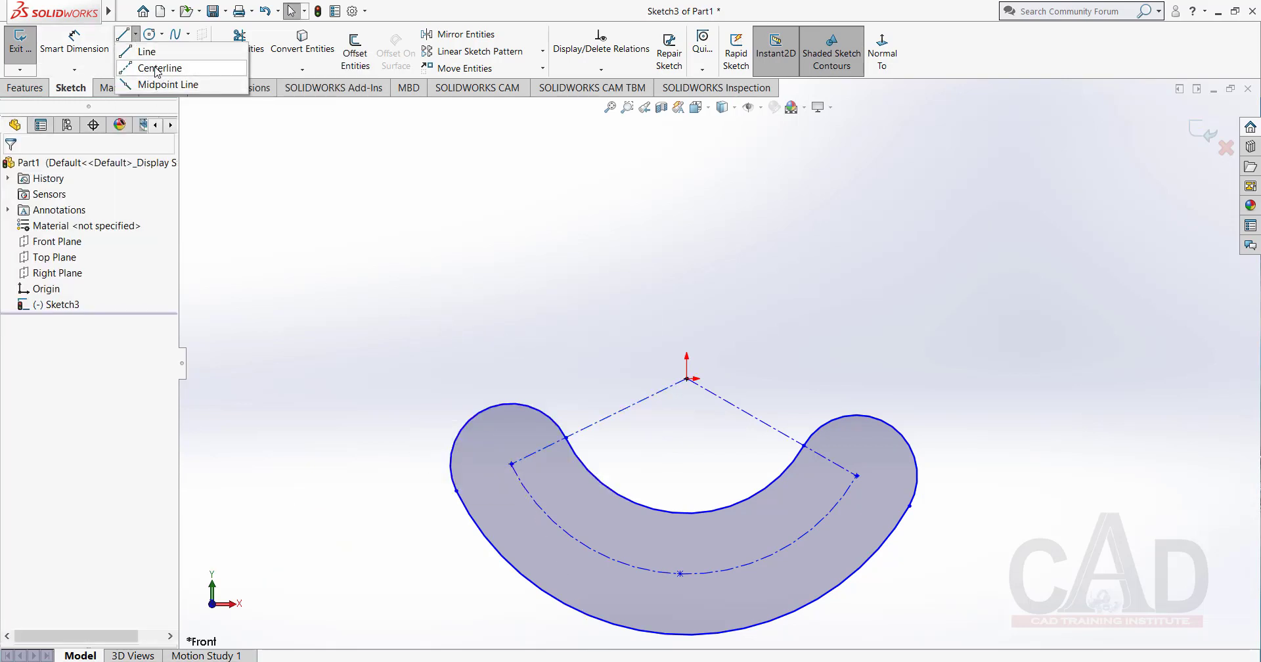
{"action": "left_click", "coordinate": [158, 68]}
{"action": "left_click", "coordinate": [687, 379]}
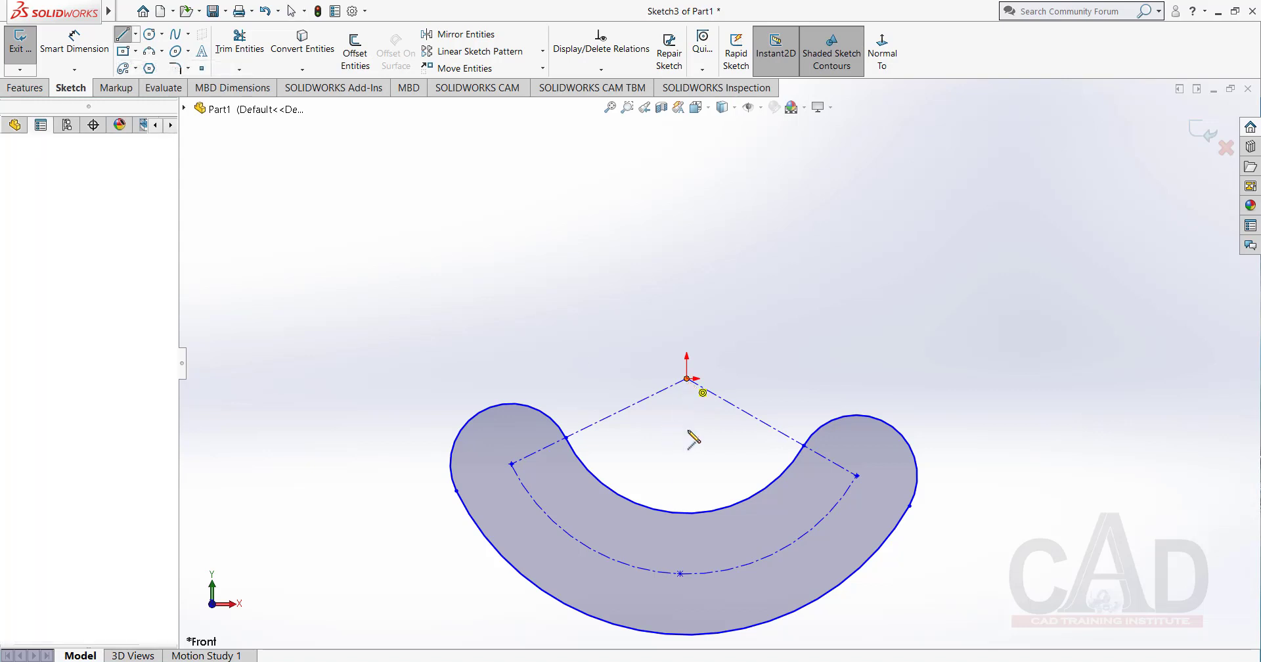
{"action": "left_click", "coordinate": [680, 573]}
{"action": "right_click", "coordinate": [587, 333]}
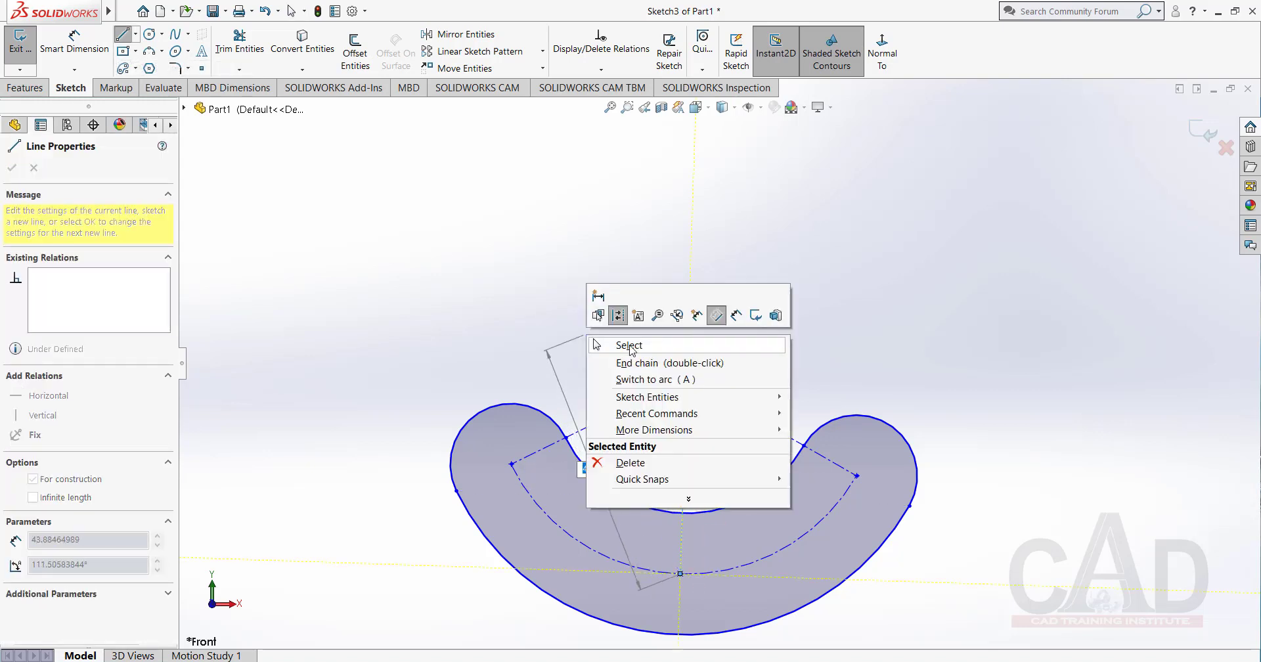
{"action": "left_click", "coordinate": [630, 356]}
{"action": "key", "text": "Escape"}
Add a Vertical relation to the centerline running from the origin to the midpoint of the slot's center arc.
{"action": "left_click", "coordinate": [685, 461]}
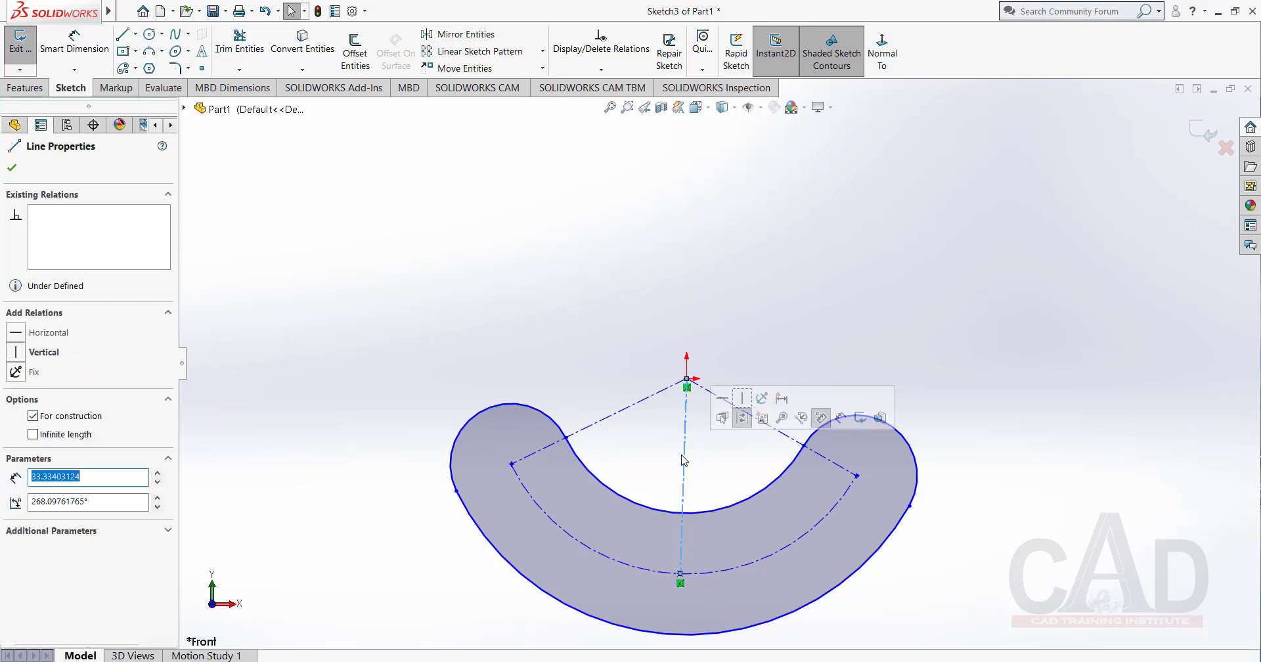
{"action": "left_click", "coordinate": [742, 400]}
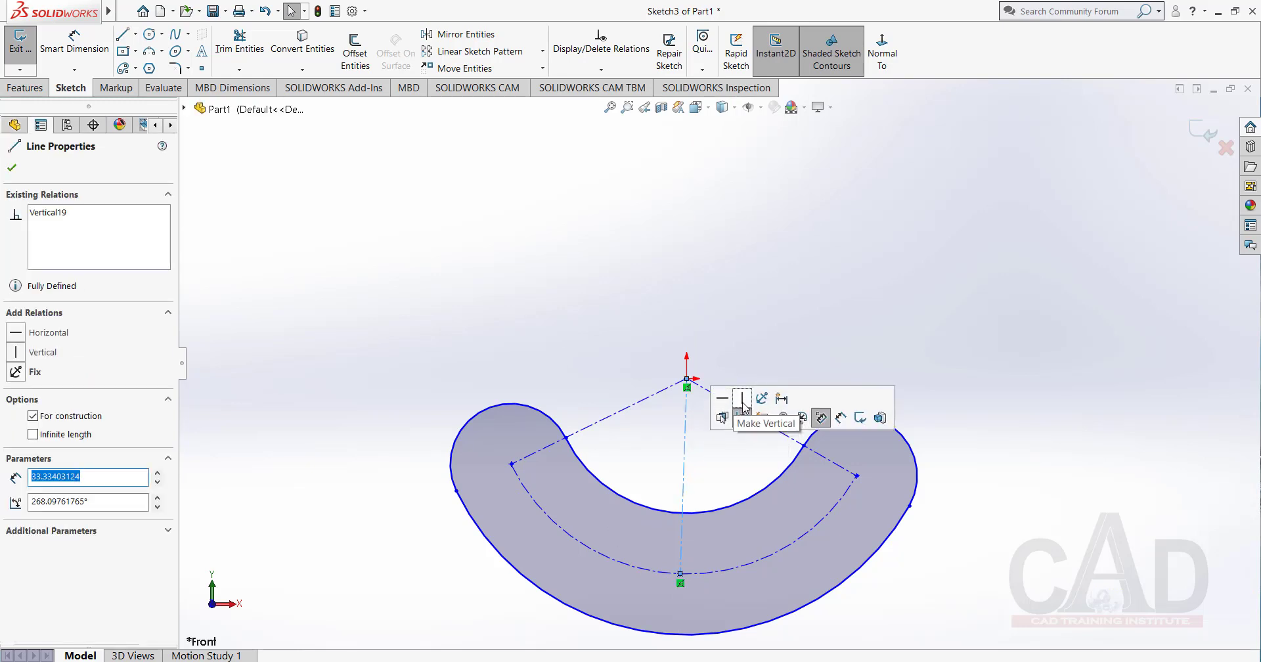
{"action": "left_click", "coordinate": [746, 351]}
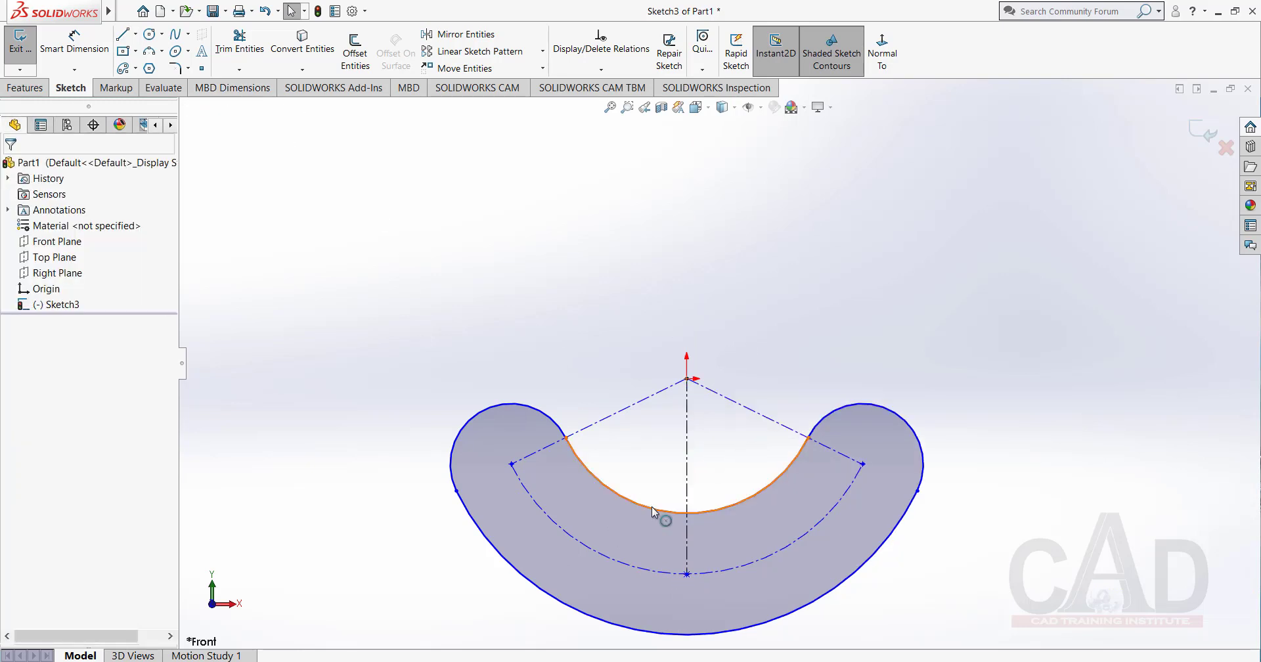
Dimension the angle between the vertical centerline and the right centerline as 60°.
{"action": "left_click", "coordinate": [92, 53]}
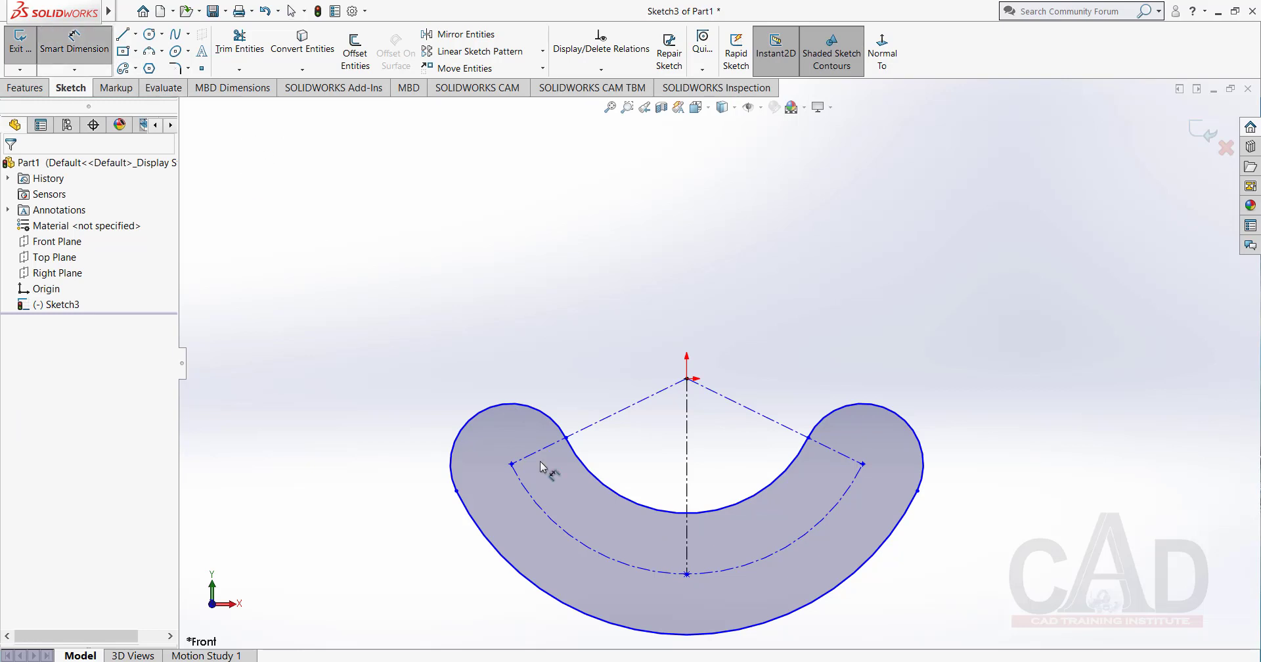
{"action": "left_click", "coordinate": [686, 451]}
{"action": "left_click", "coordinate": [755, 412]}
{"action": "left_click", "coordinate": [728, 445]}
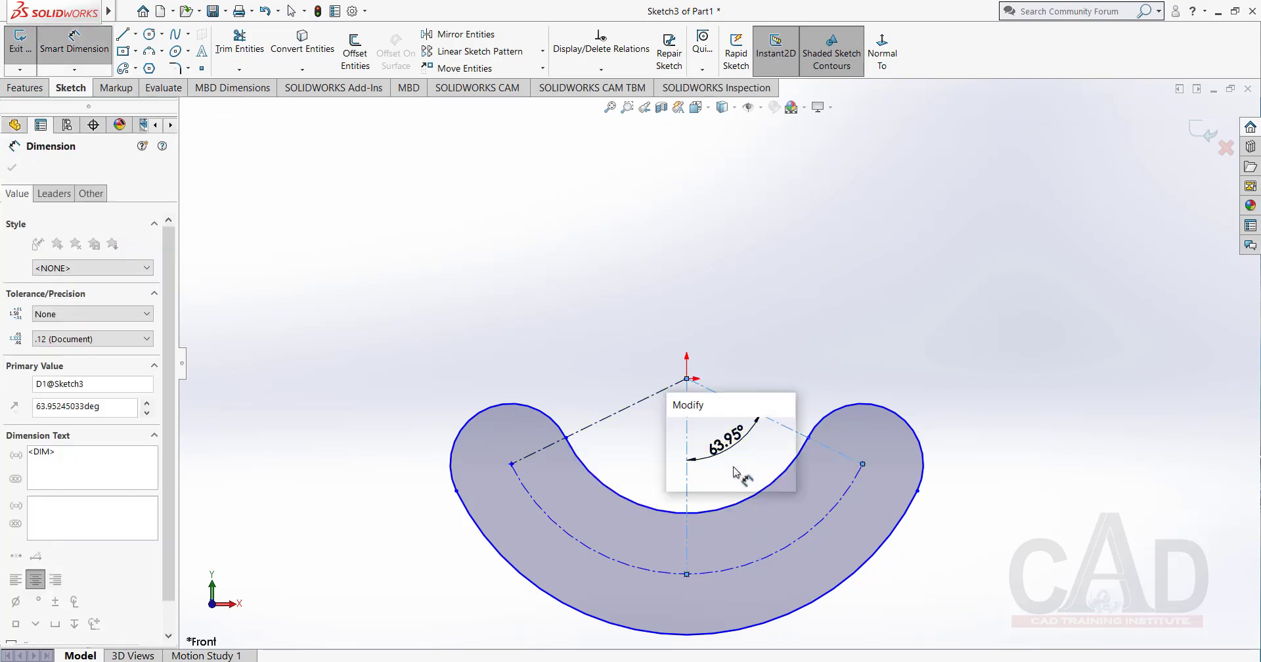
{"action": "type", "text": "60"}
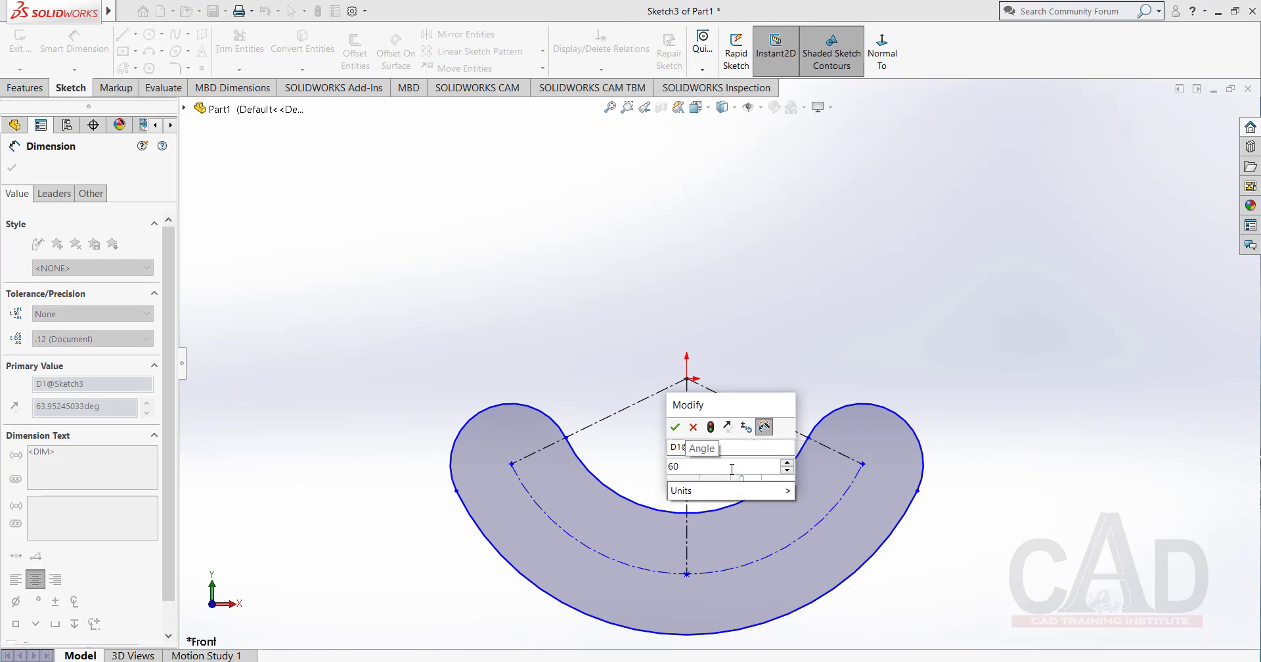
{"action": "key", "text": "Return"}
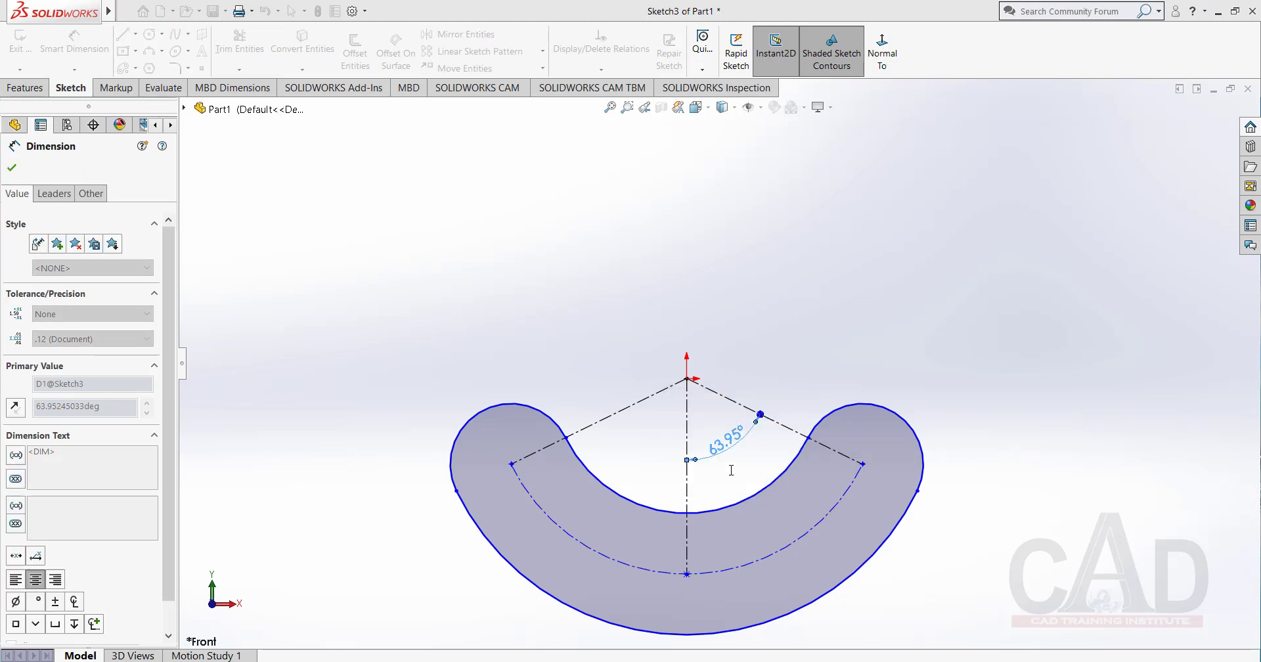
Try to add an angle dimension between the left centerline and the vertical centerline.
{"action": "left_click", "coordinate": [636, 413]}
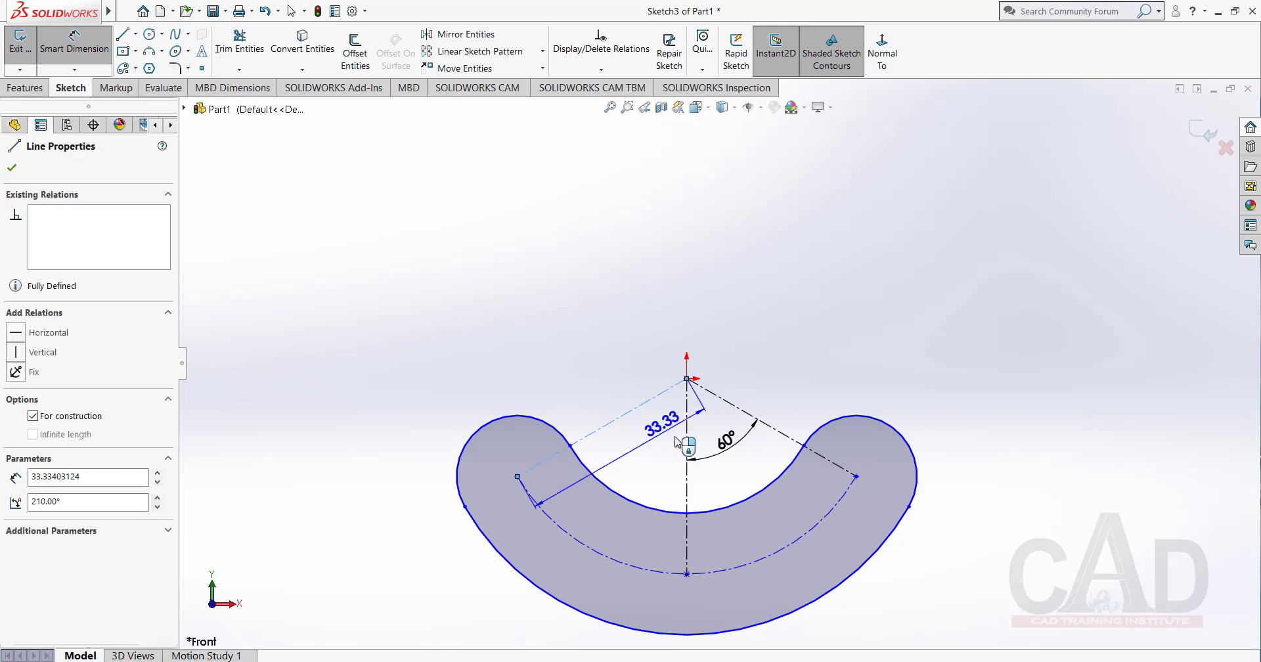
{"action": "left_click", "coordinate": [687, 453]}
{"action": "left_click", "coordinate": [645, 473]}
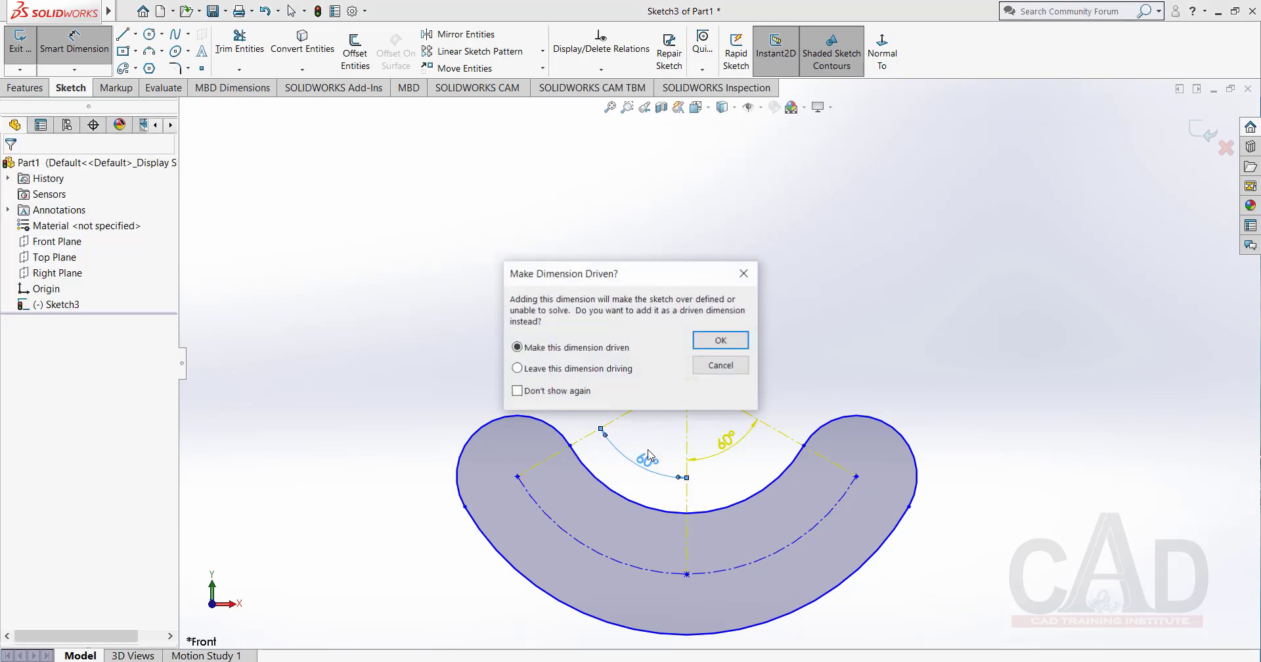
{"action": "left_click", "coordinate": [723, 369]}
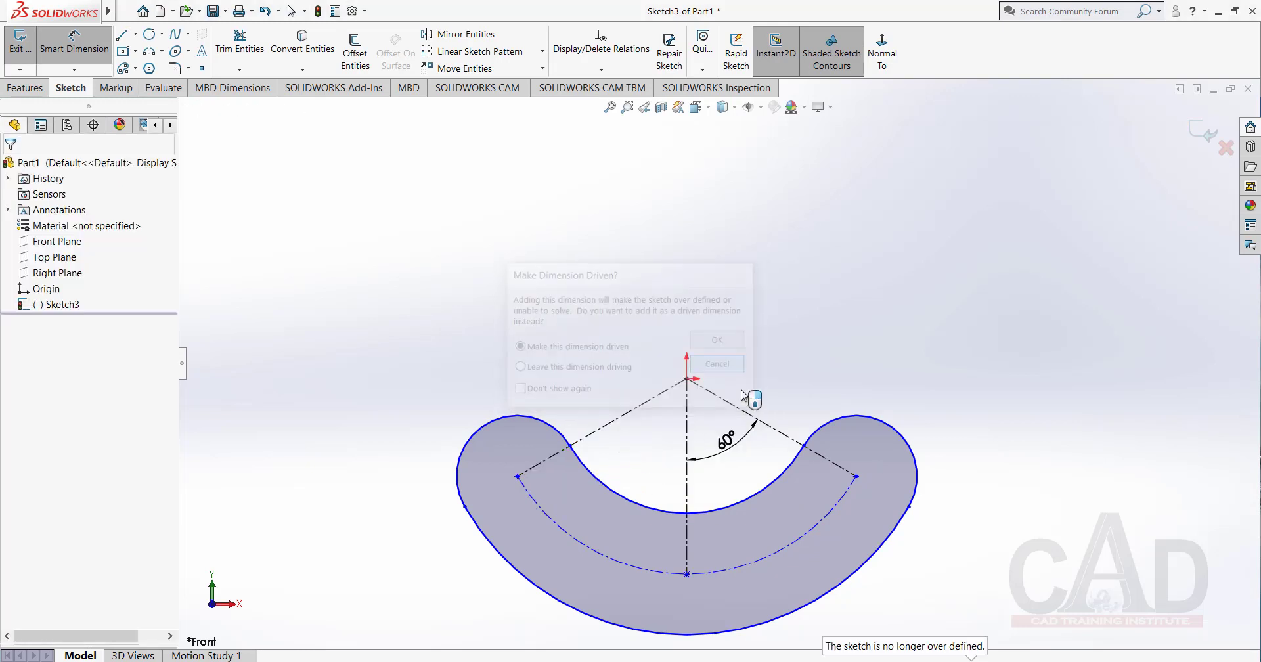
Dimension the radius of the arc slot's right rounded end as 5 mm.
{"action": "left_click", "coordinate": [895, 431]}
{"action": "left_click", "coordinate": [944, 421]}
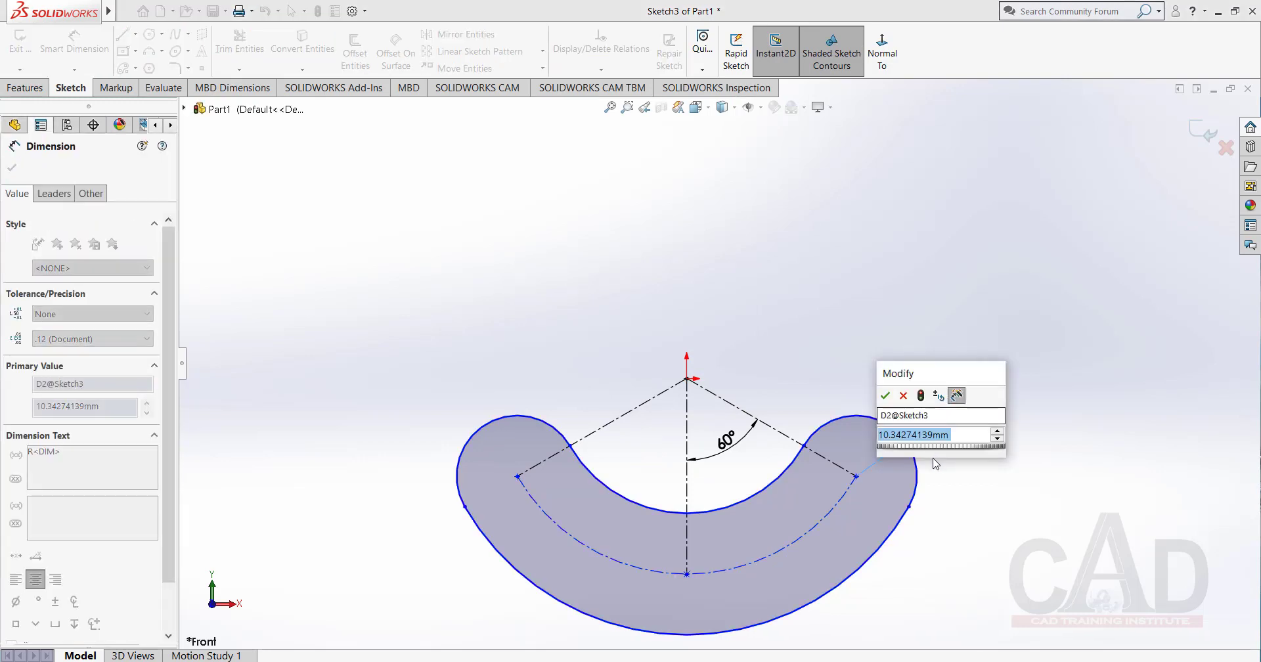
{"action": "type", "text": "5"}
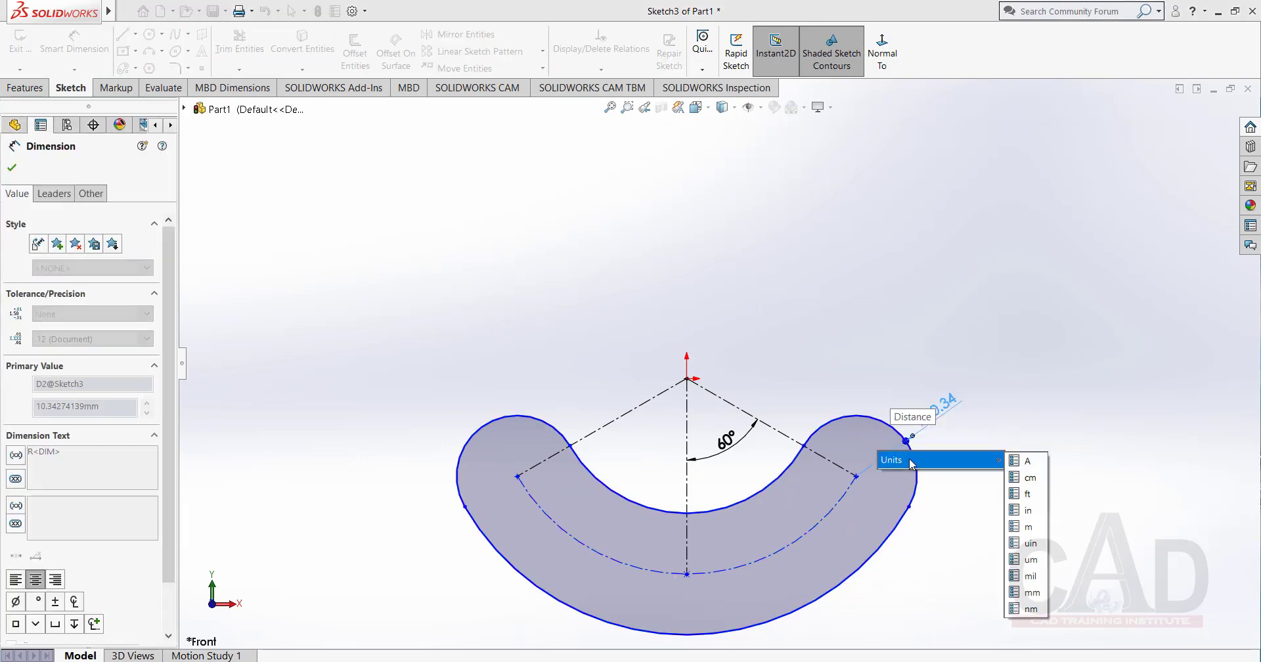
{"action": "key", "text": "Return"}
{"action": "right_click", "coordinate": [825, 283]}
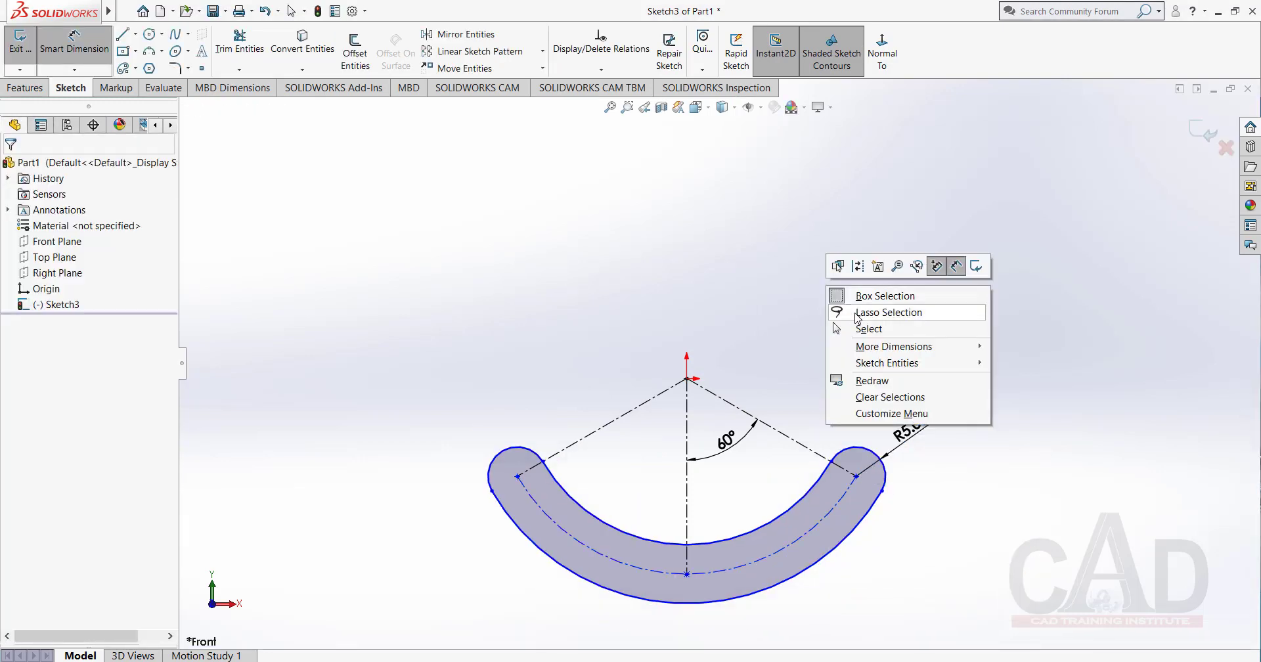
{"action": "left_click", "coordinate": [894, 334]}
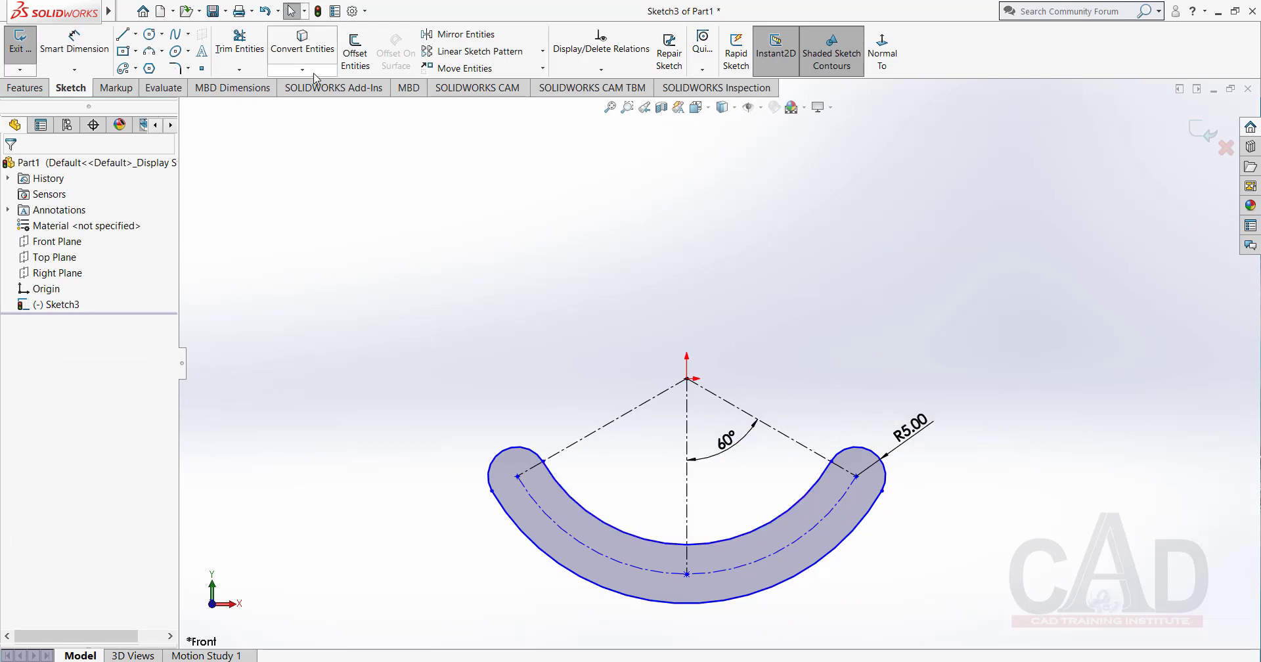
Sketch a second Centerpoint Arc Slot about 18.4 mm wide around the first, sharing its origin center and both end points.
{"action": "left_click", "coordinate": [124, 68]}
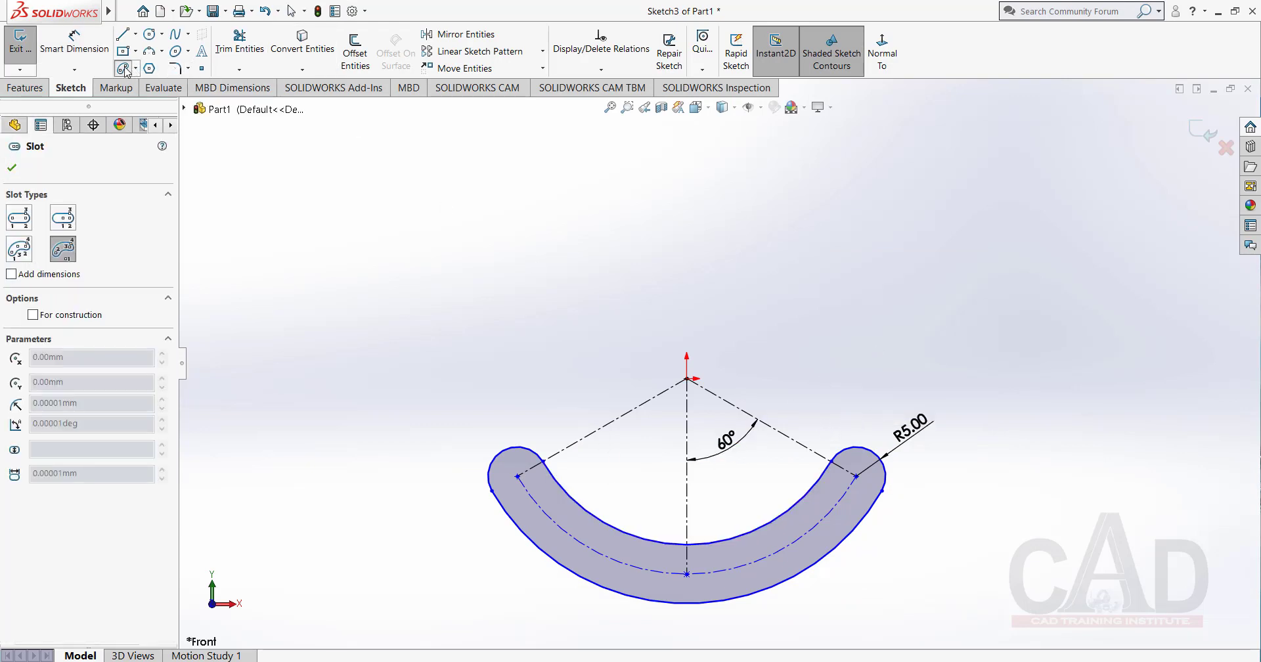
{"action": "left_click", "coordinate": [687, 380]}
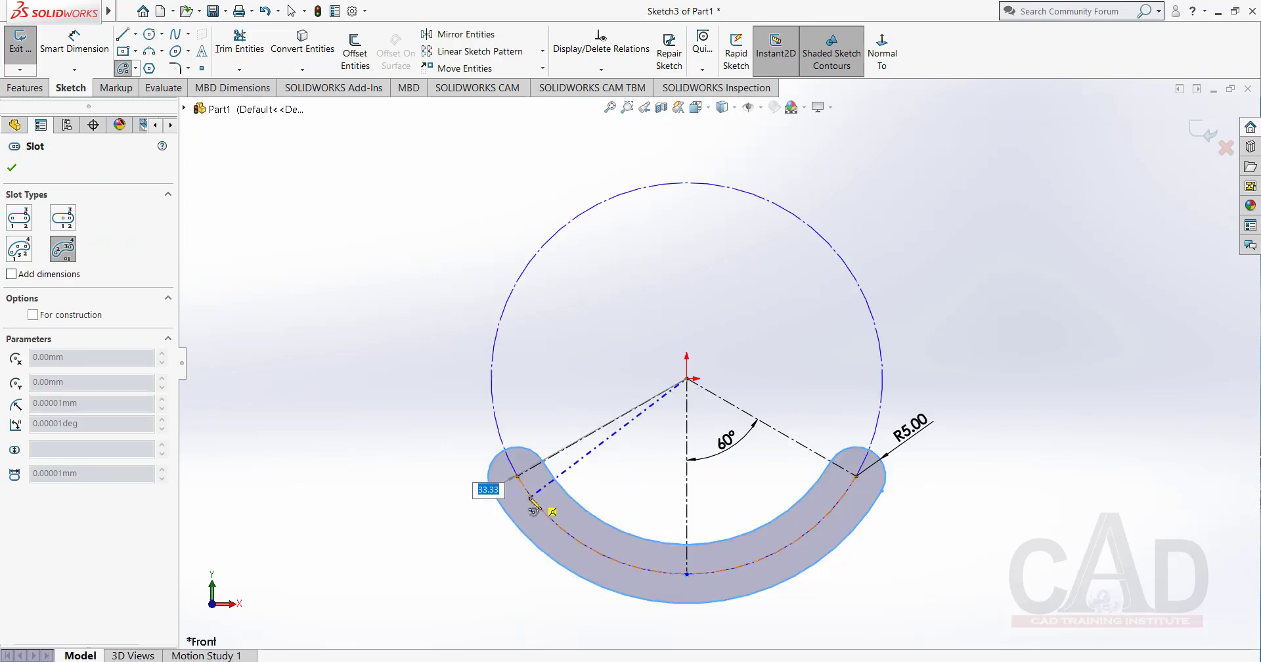
{"action": "left_click", "coordinate": [518, 477]}
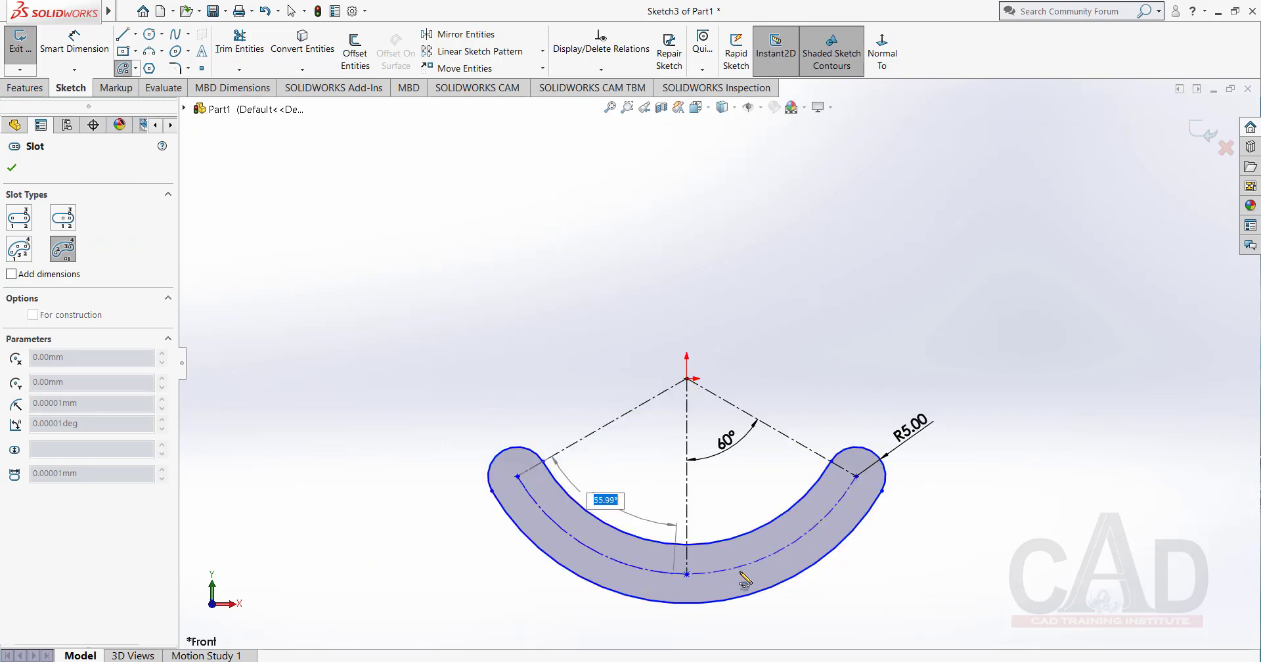
{"action": "left_click", "coordinate": [856, 478]}
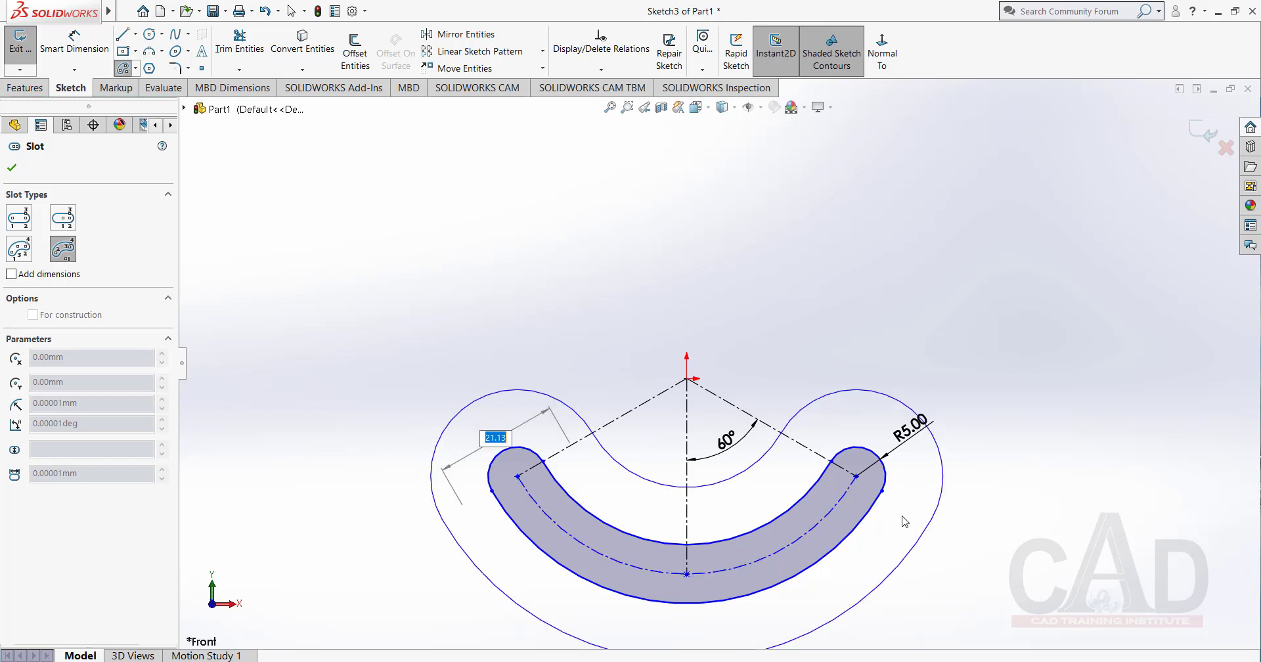
{"action": "left_click", "coordinate": [903, 518]}
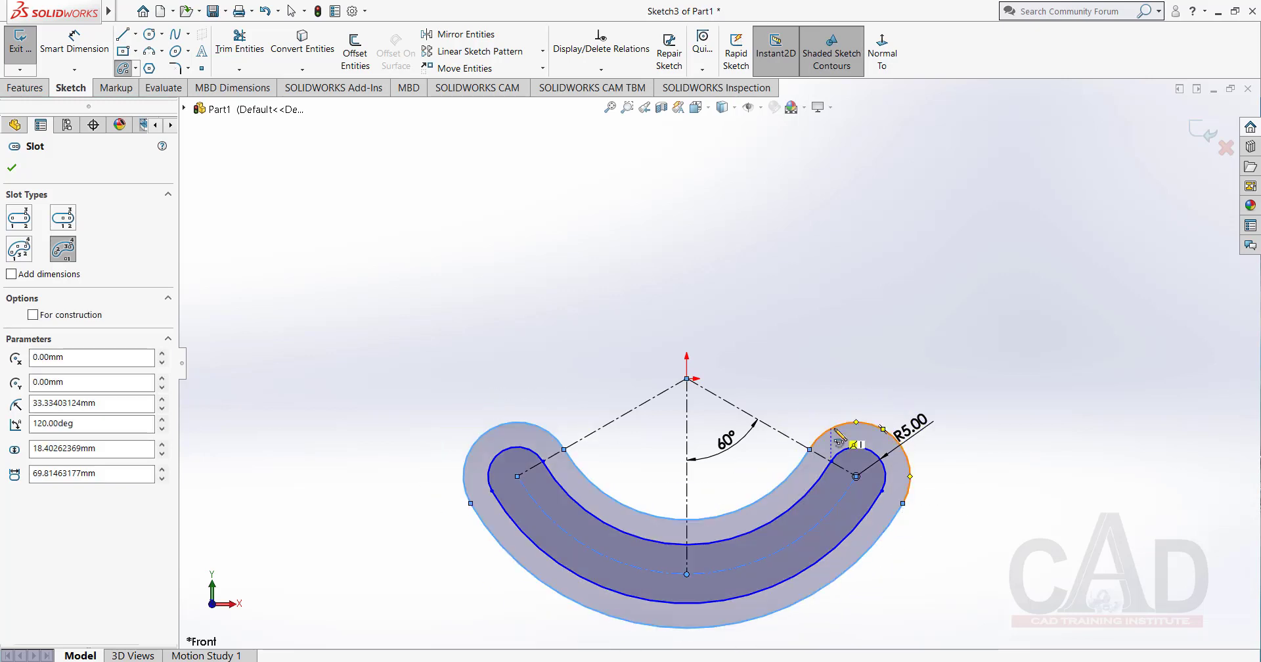
{"action": "right_click", "coordinate": [550, 262]}
{"action": "left_click", "coordinate": [623, 279]}
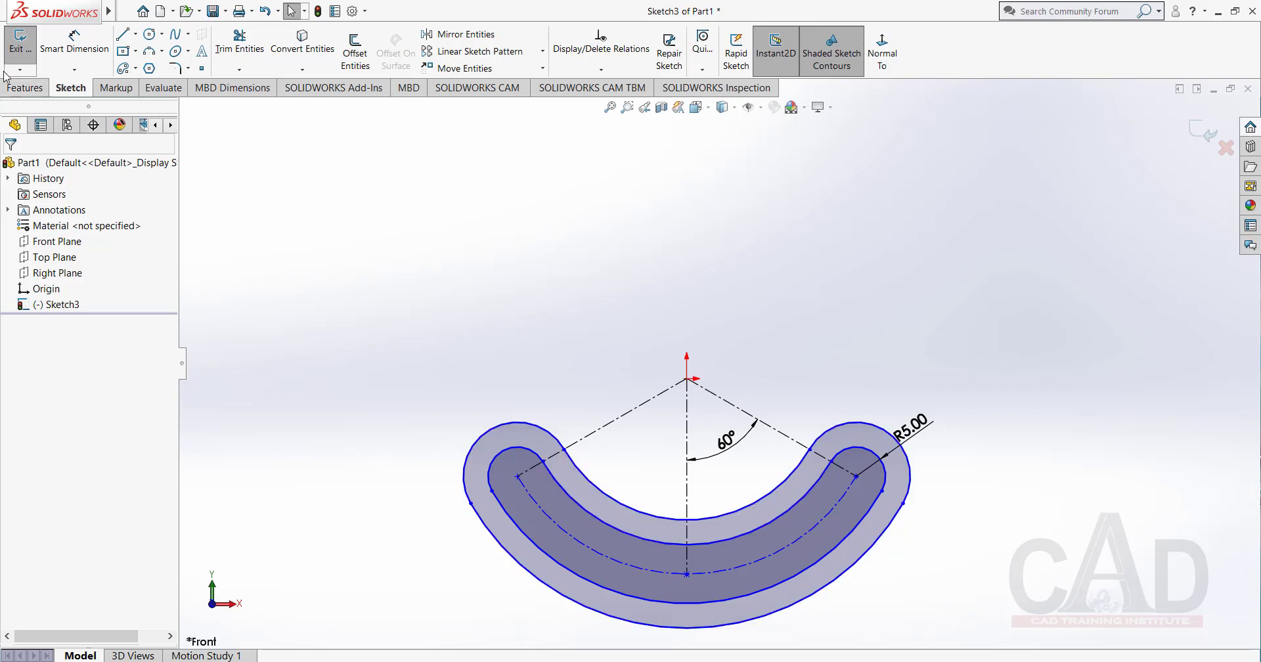
Dimension the radius of the outer arc slot's right rounded end as 10 mm.
{"action": "left_click", "coordinate": [74, 40]}
{"action": "left_click", "coordinate": [862, 428]}
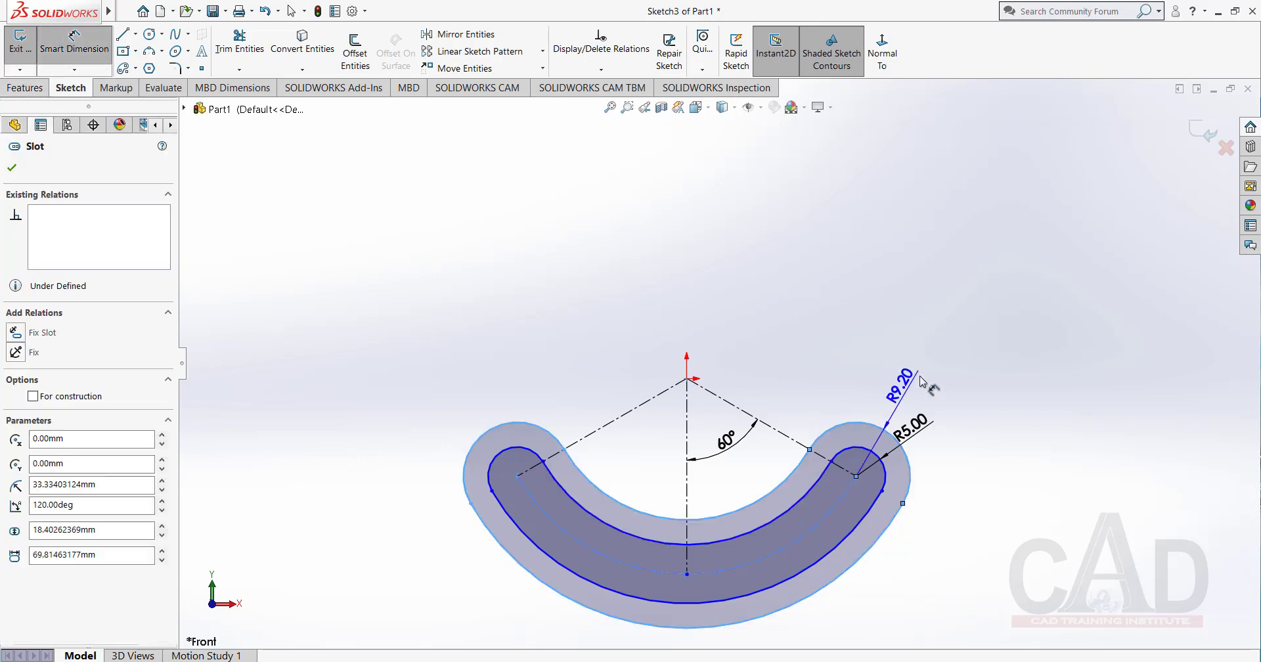
{"action": "left_click", "coordinate": [894, 363]}
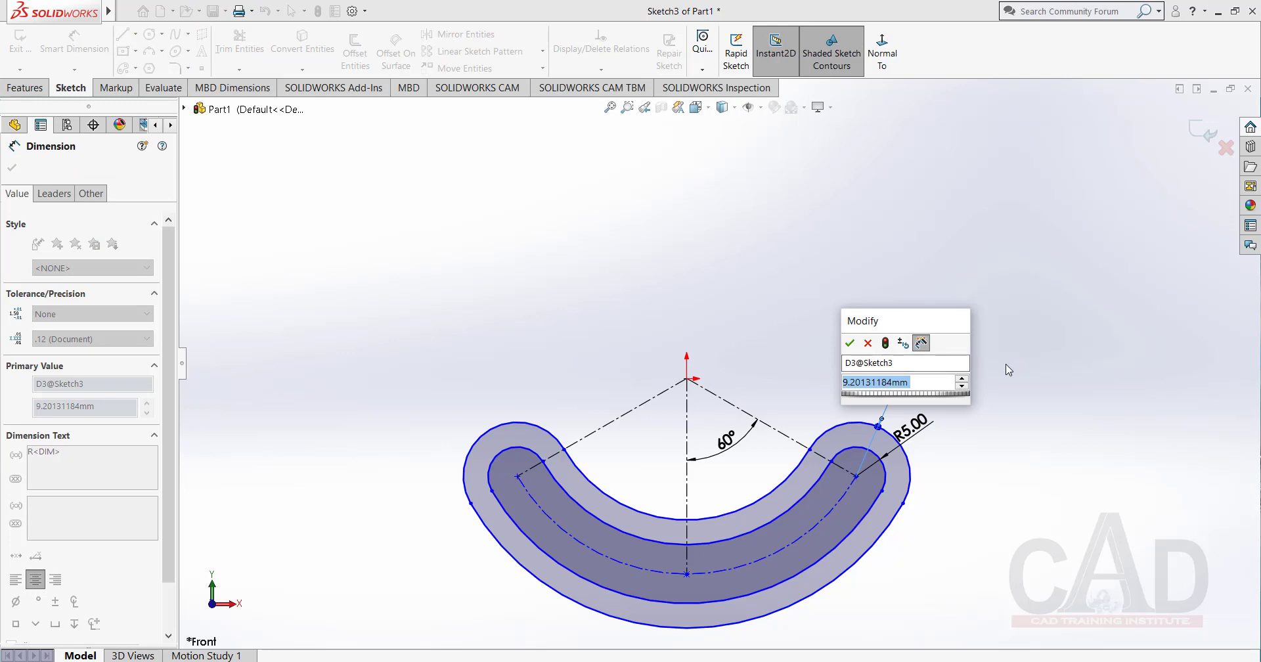
{"action": "type", "text": "10"}
{"action": "key", "text": "Return"}
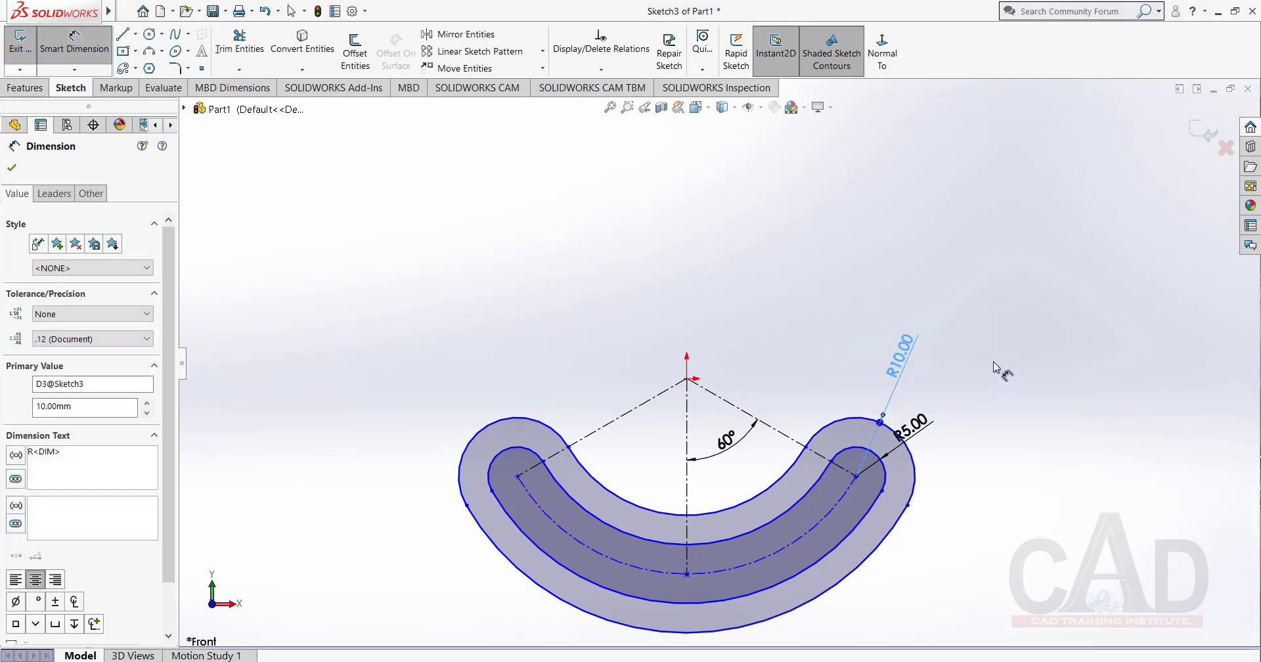
{"action": "right_click", "coordinate": [516, 215]}
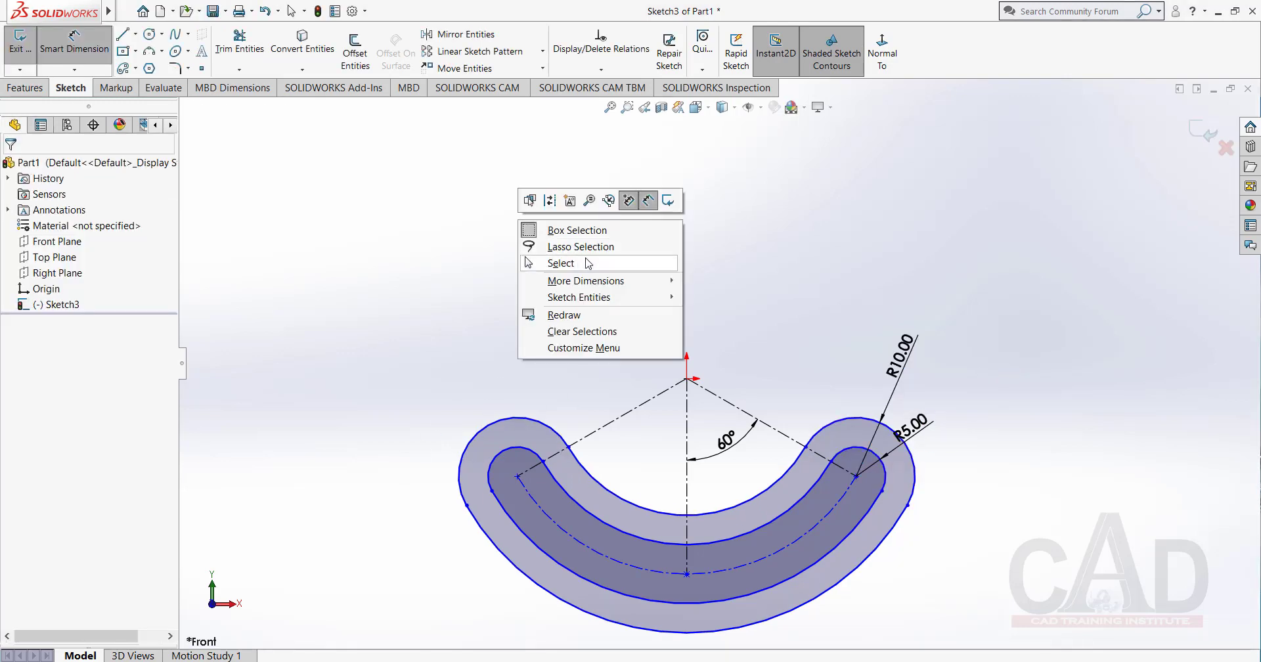
{"action": "left_click", "coordinate": [594, 264]}
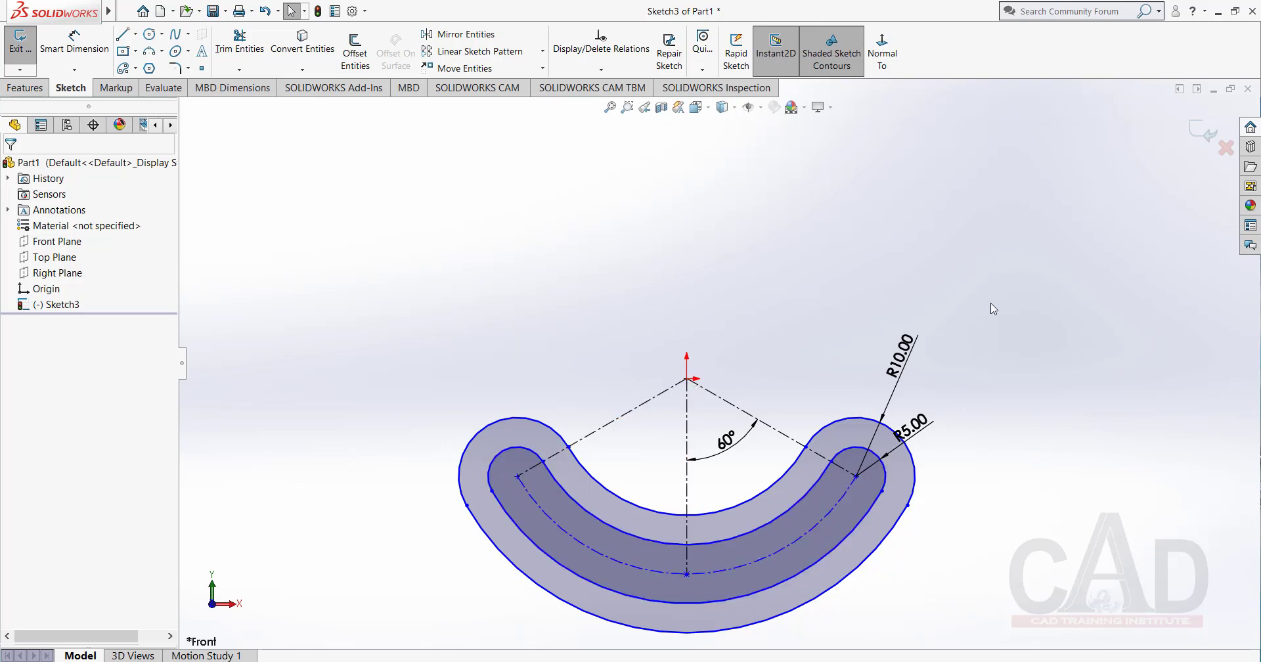
Delete both arc slots with their centerlines and dimensions from the sketch.
{"action": "mouse_move", "coordinate": [993, 301]}
{"action": "left_mouse_down"}
{"action": "mouse_move", "coordinate": [737, 609]}
{"action": "mouse_move", "coordinate": [337, 606]}
{"action": "left_mouse_up"}
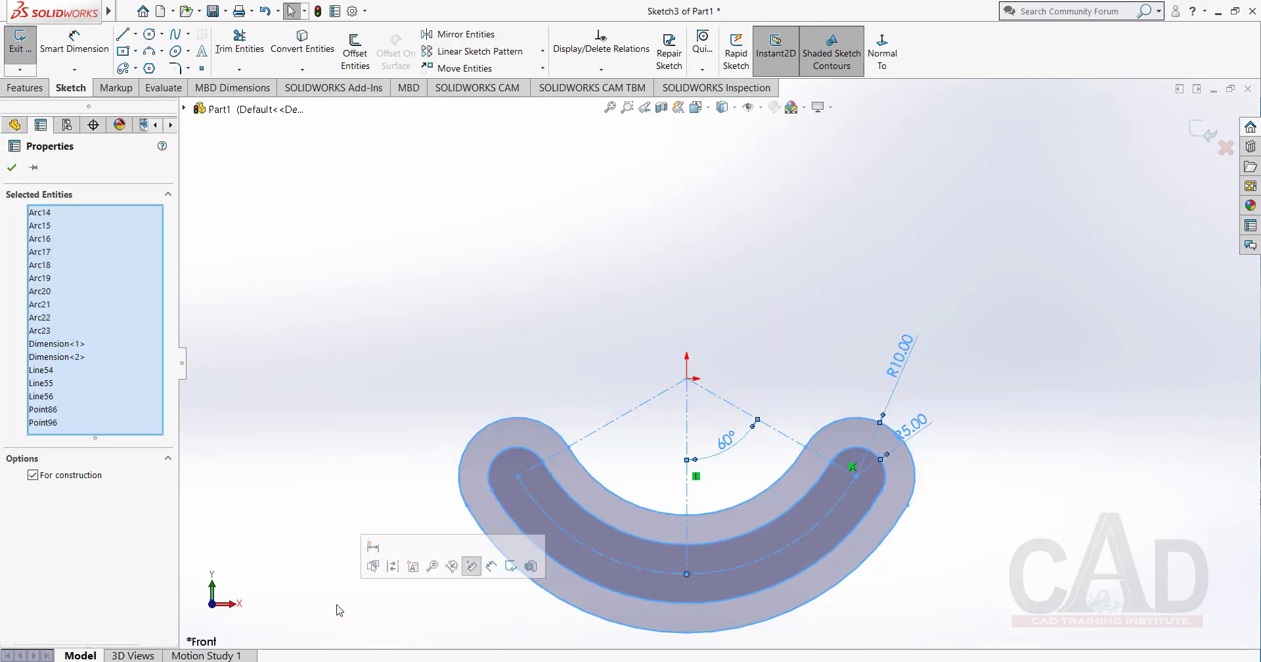
{"action": "key", "text": "Delete"}
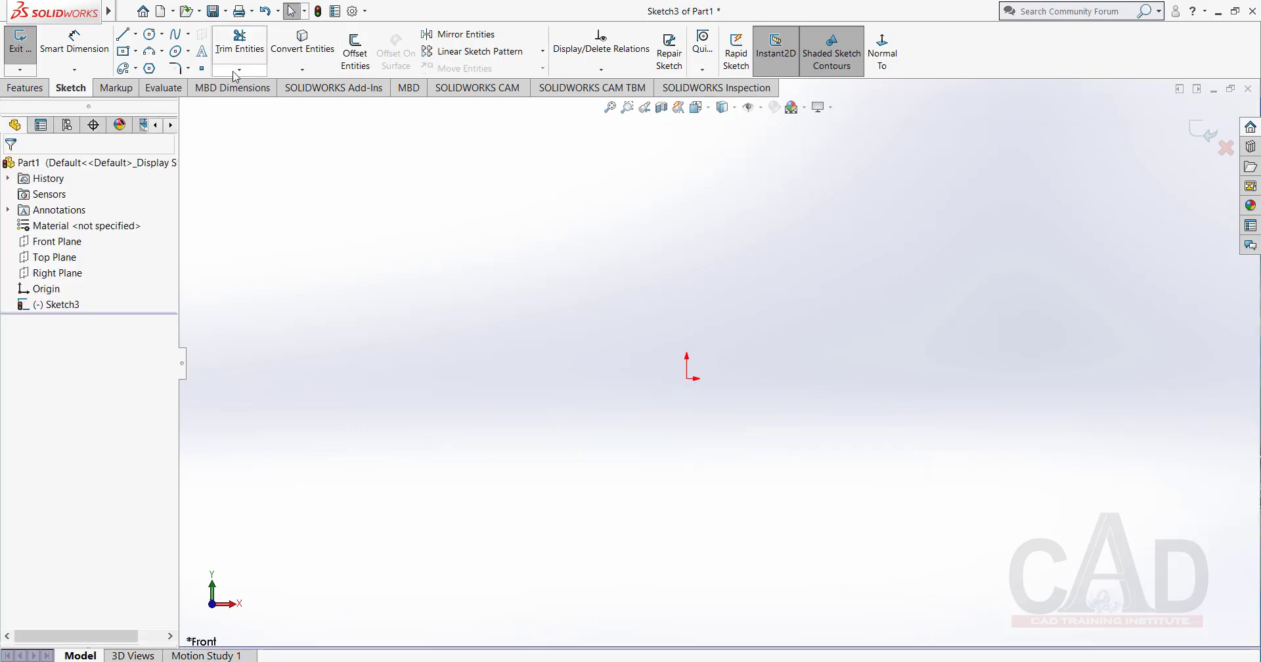
Sketch a center-point circle of about 13.4 mm radius to the left of the origin.
{"action": "left_click", "coordinate": [161, 34]}
{"action": "left_click", "coordinate": [176, 52]}
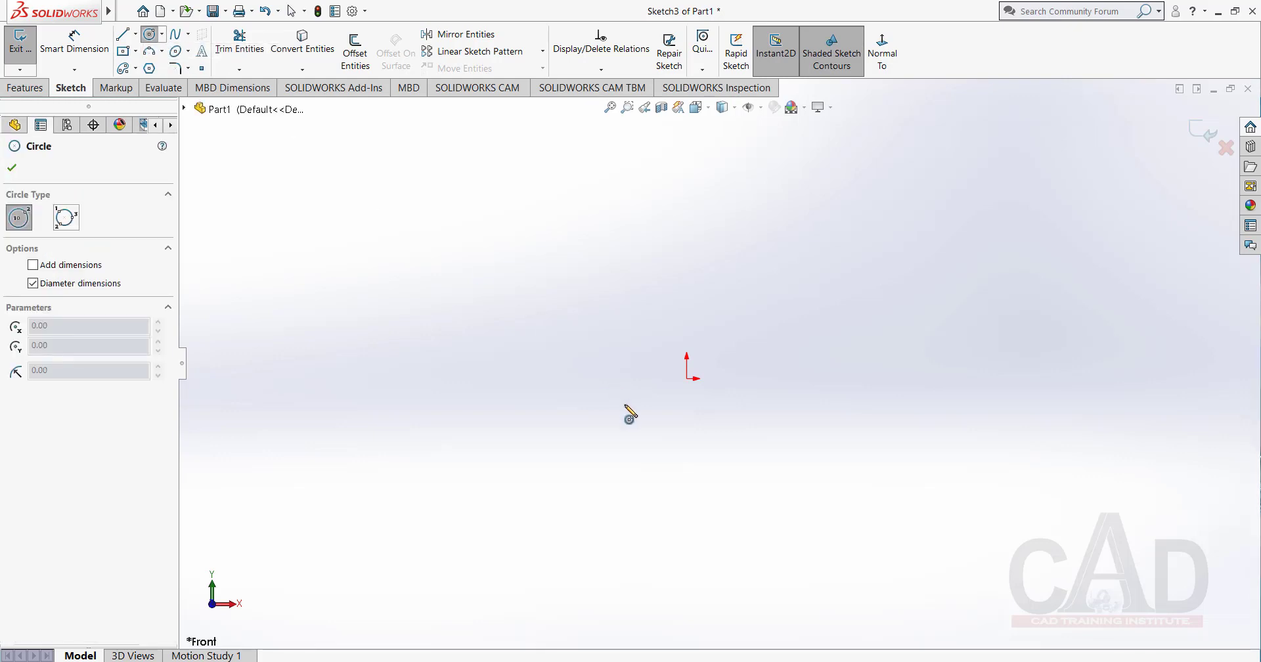
{"action": "left_click", "coordinate": [554, 365]}
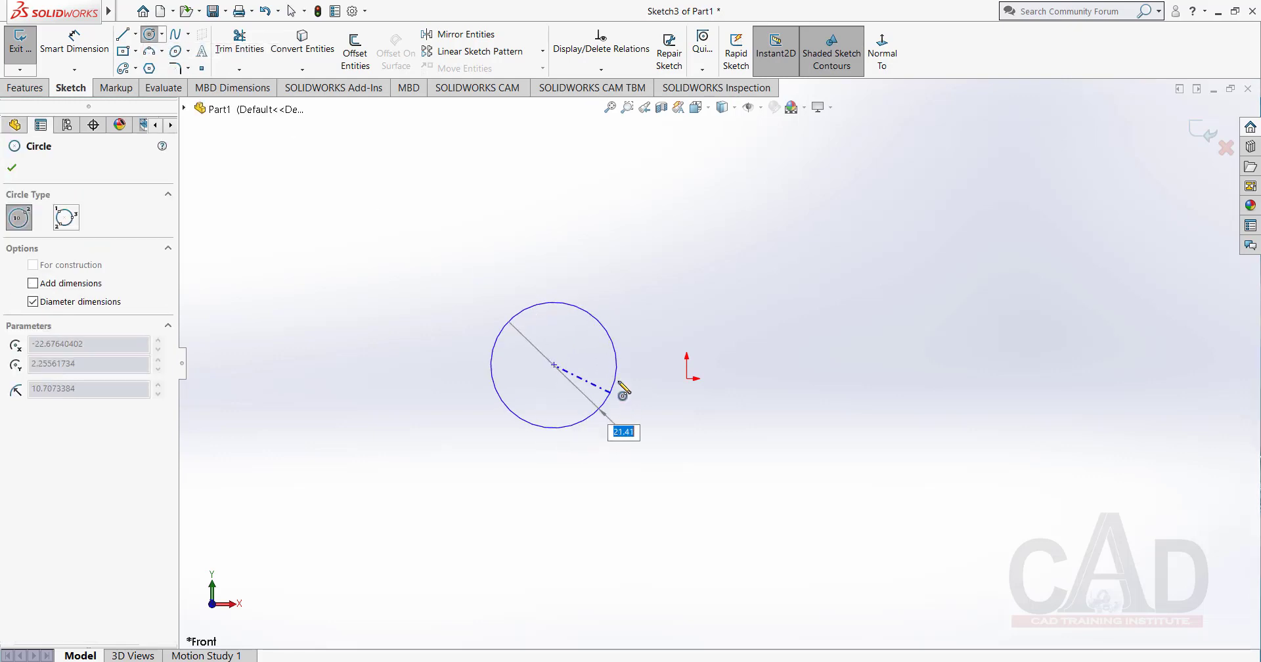
{"action": "left_click", "coordinate": [633, 381]}
{"action": "right_click", "coordinate": [649, 284]}
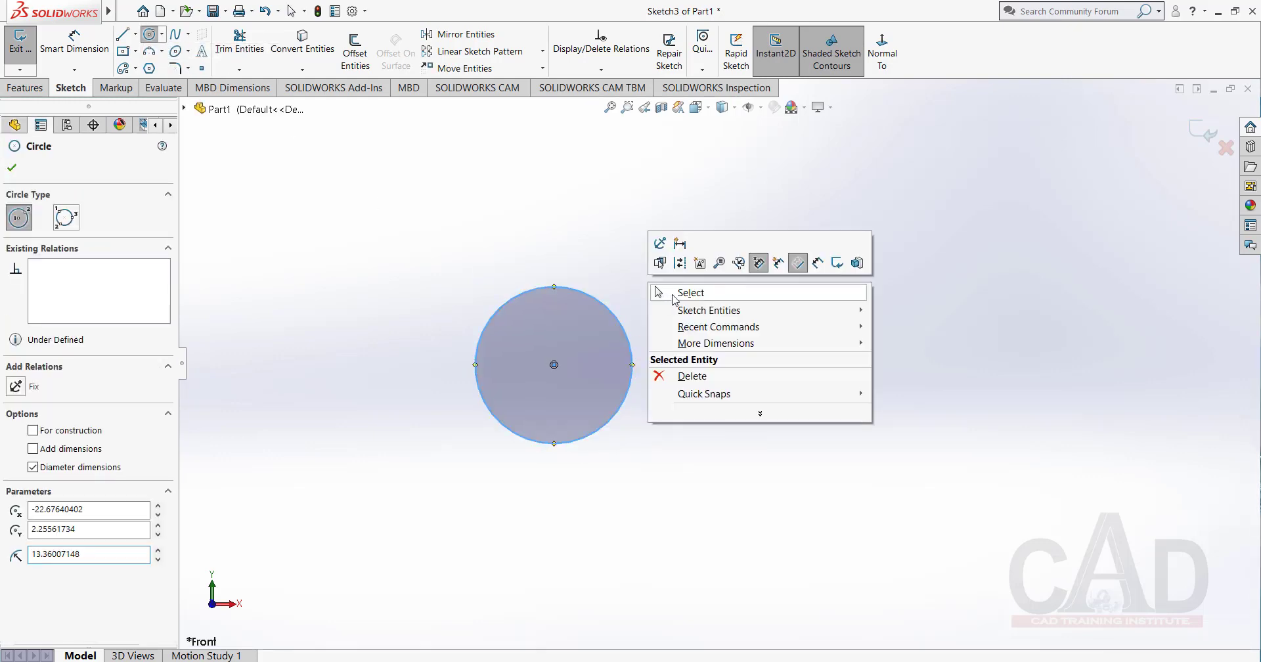
{"action": "left_click", "coordinate": [689, 293]}
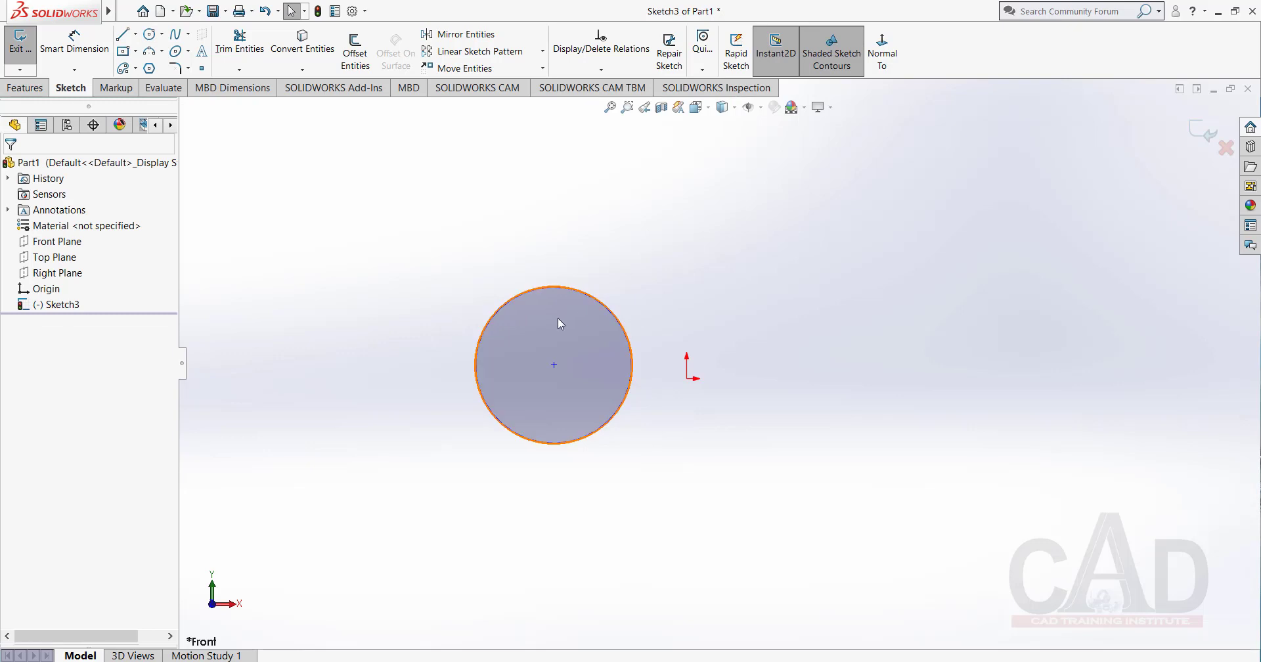
Try making the circle's center coincident with the origin, and undo the relation.
{"action": "left_click", "coordinate": [555, 366]}
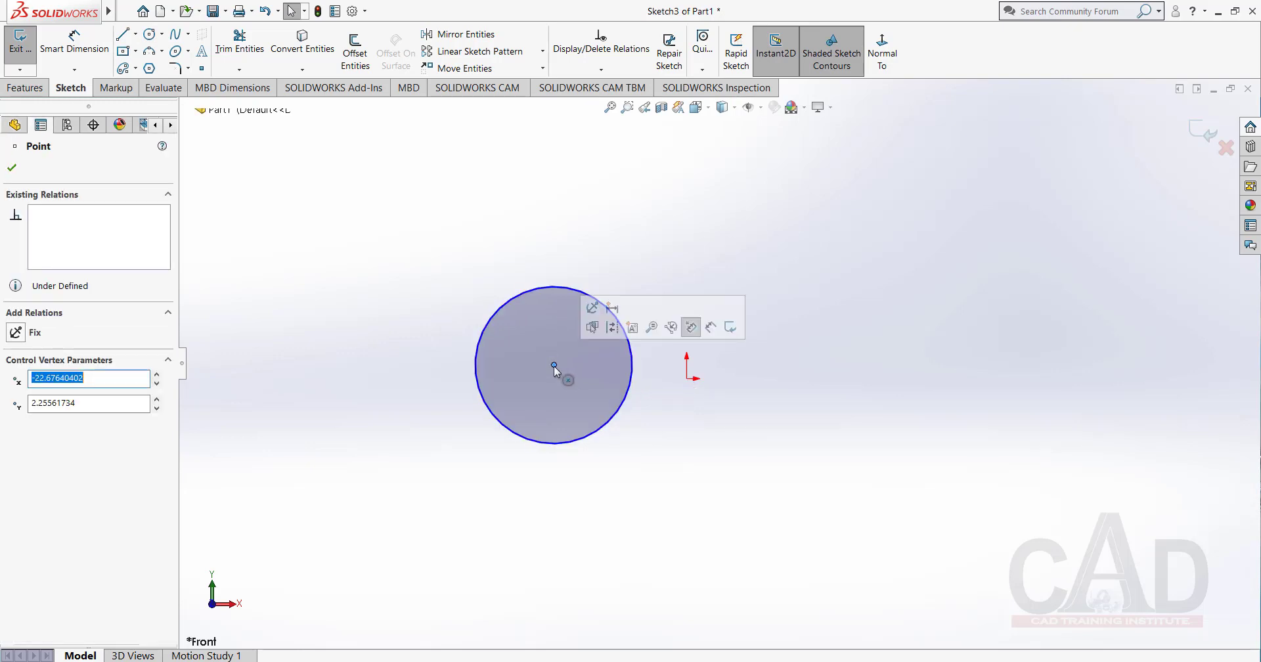
{"action": "left_click", "coordinate": [687, 378], "text": "ctrl"}
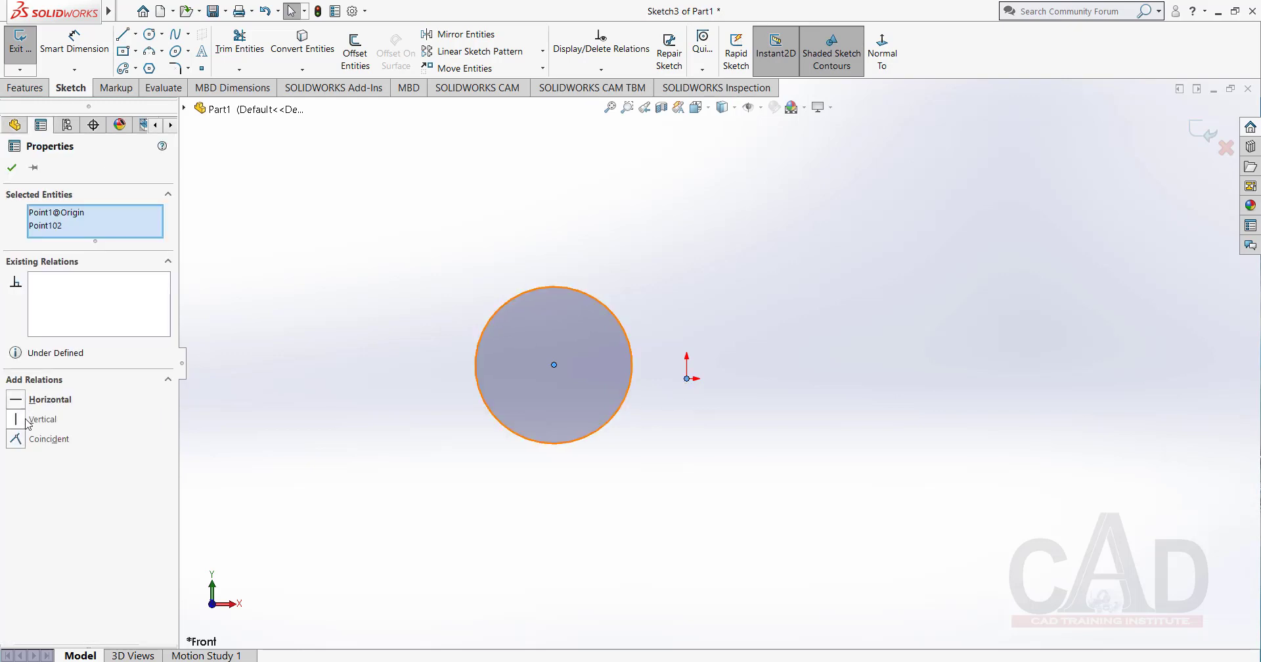
{"action": "left_click", "coordinate": [16, 439]}
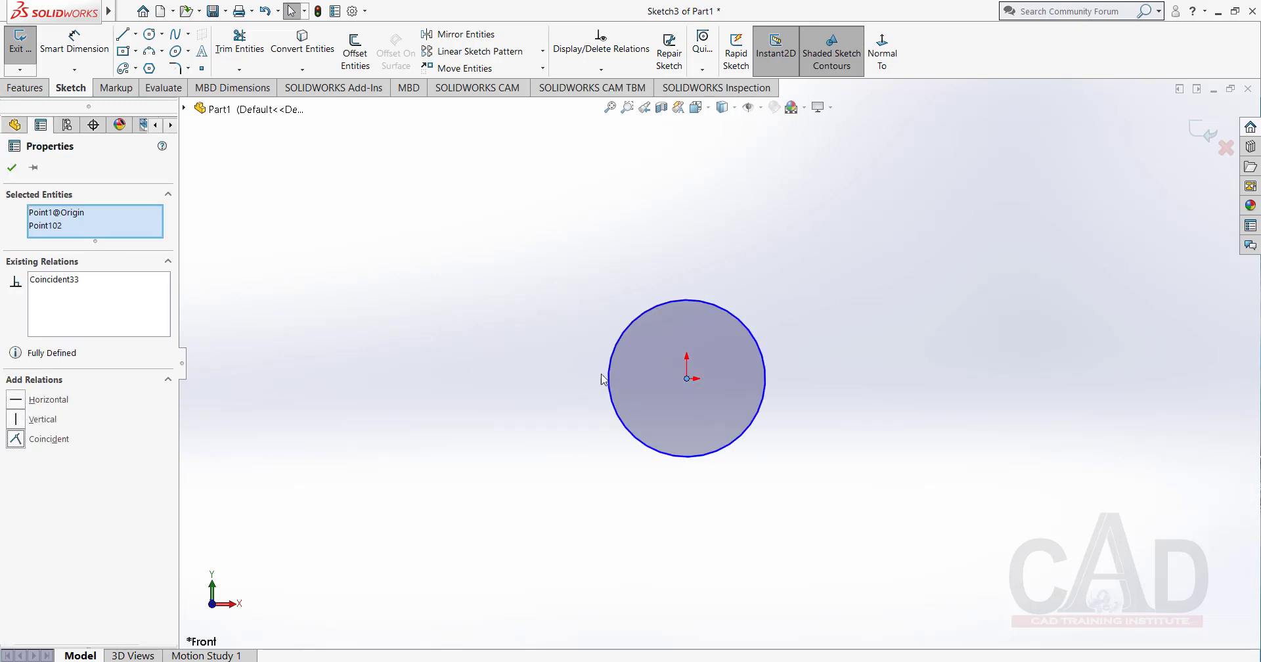
{"action": "key", "text": "ctrl+z"}
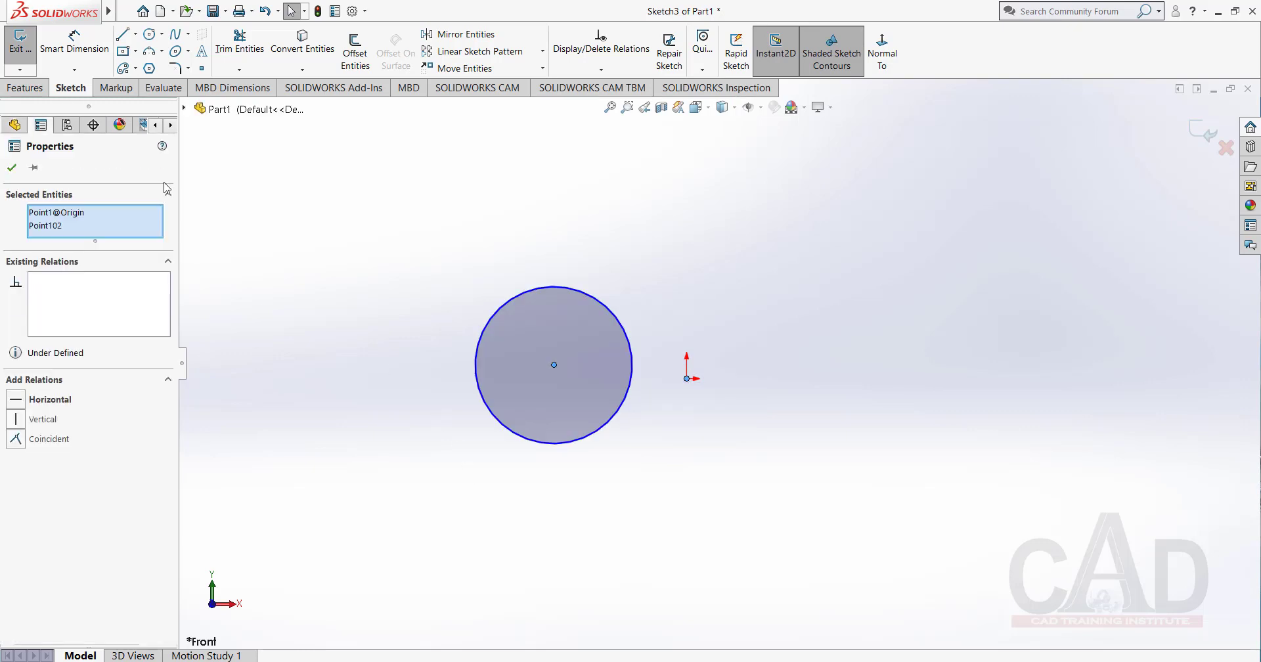
Sketch a vertical line about 21.3 mm long to the right of the origin.
{"action": "left_click", "coordinate": [122, 34]}
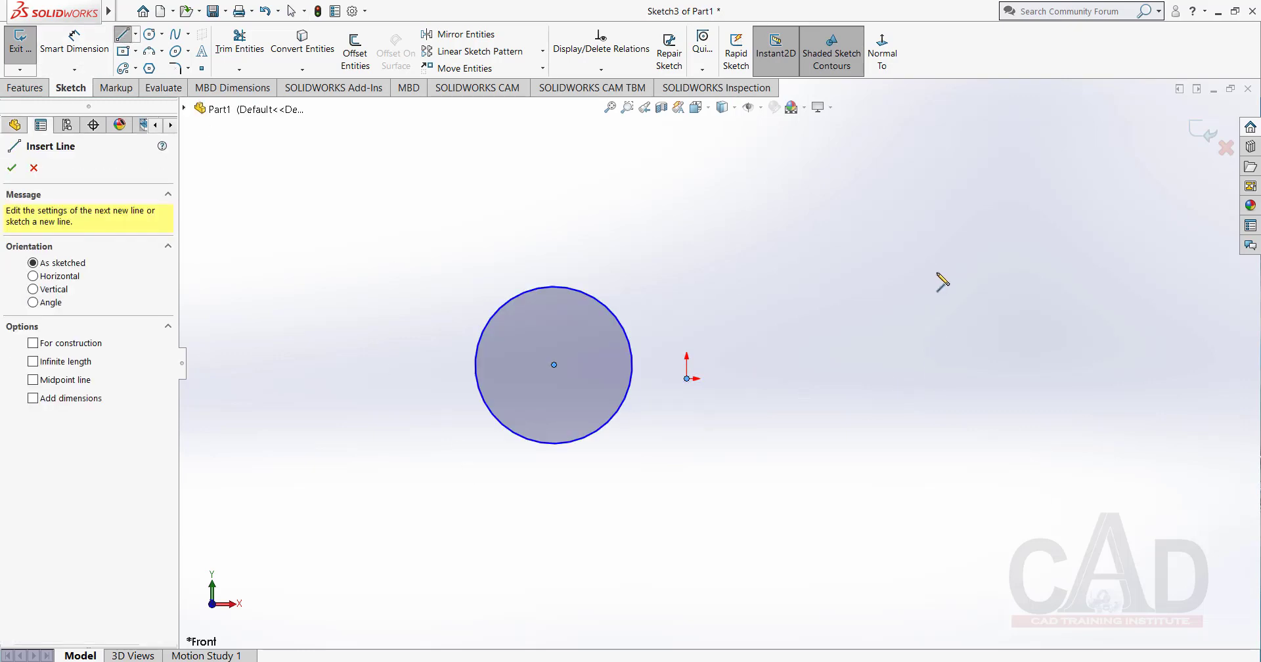
{"action": "left_click", "coordinate": [935, 270]}
{"action": "left_click", "coordinate": [933, 395]}
{"action": "right_click", "coordinate": [873, 319]}
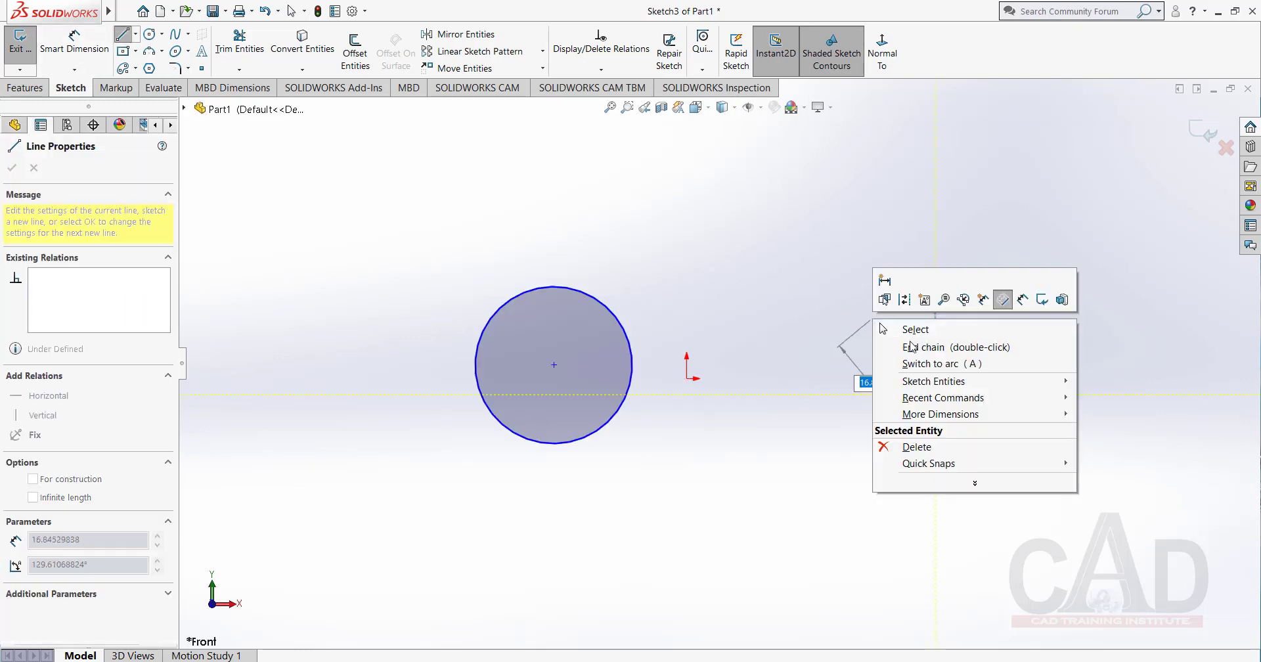
{"action": "left_click", "coordinate": [938, 331]}
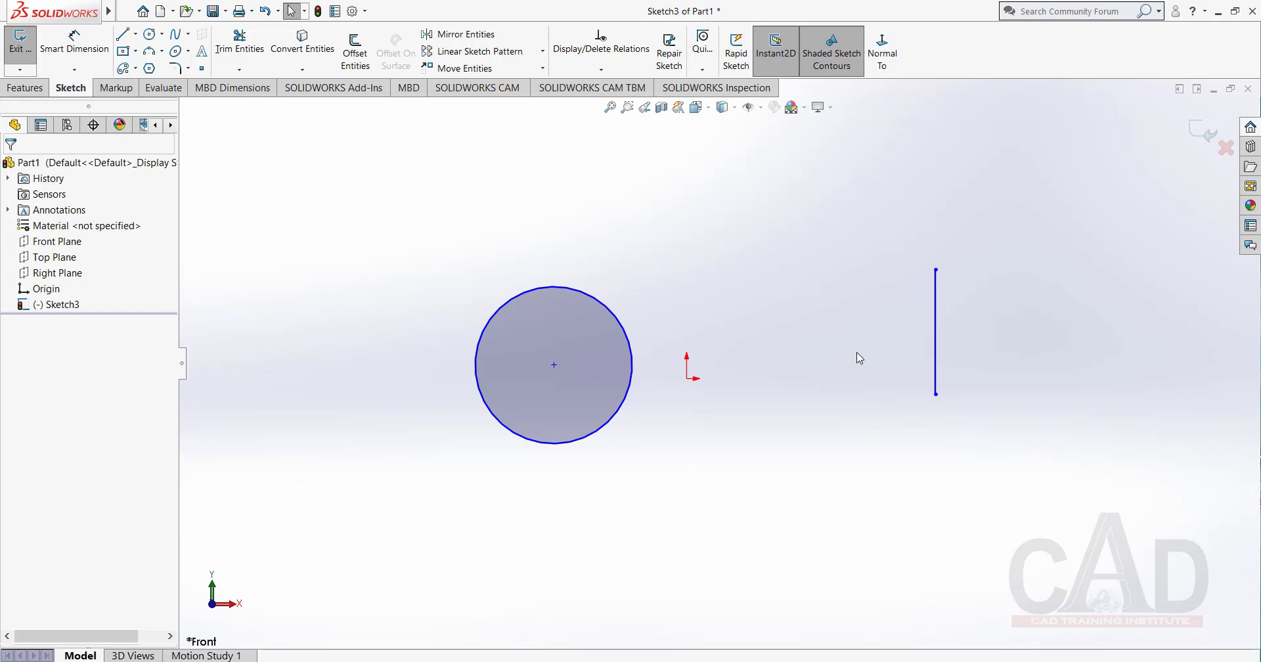
Try merging the circle's center with the upper endpoint of the vertical line, and undo the merge.
{"action": "left_click", "coordinate": [935, 270]}
{"action": "left_click", "coordinate": [915, 431]}
{"action": "left_click", "coordinate": [554, 367]}
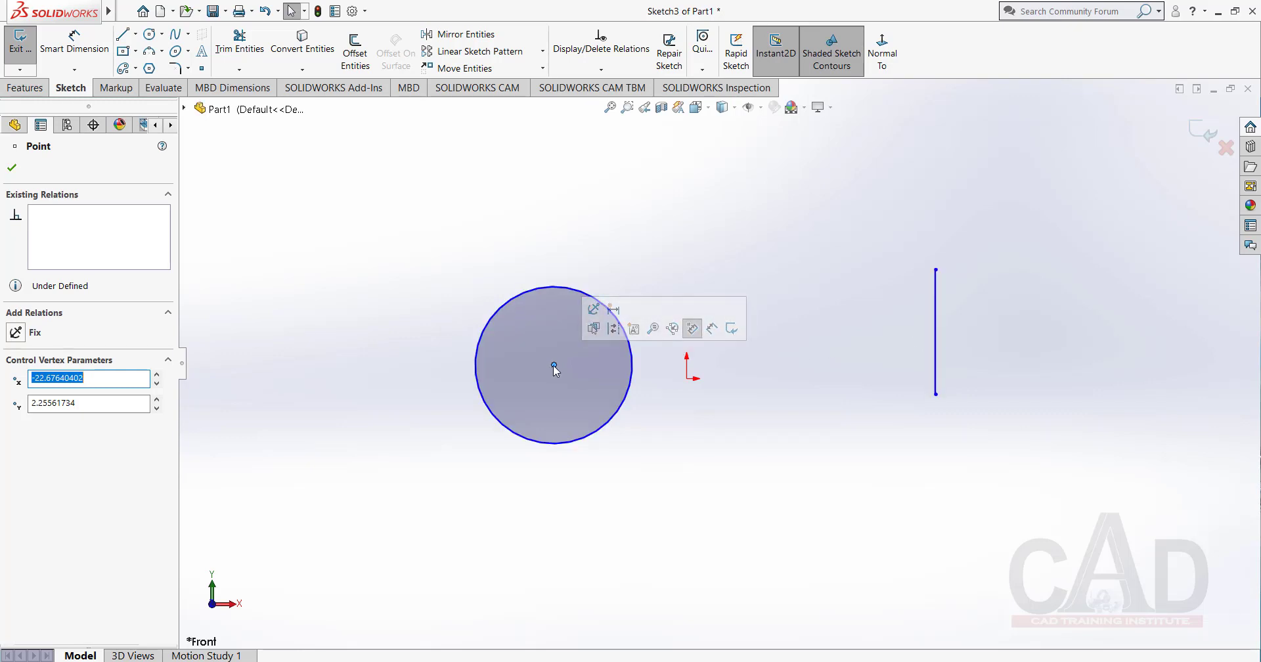
{"action": "left_click", "coordinate": [933, 352]}
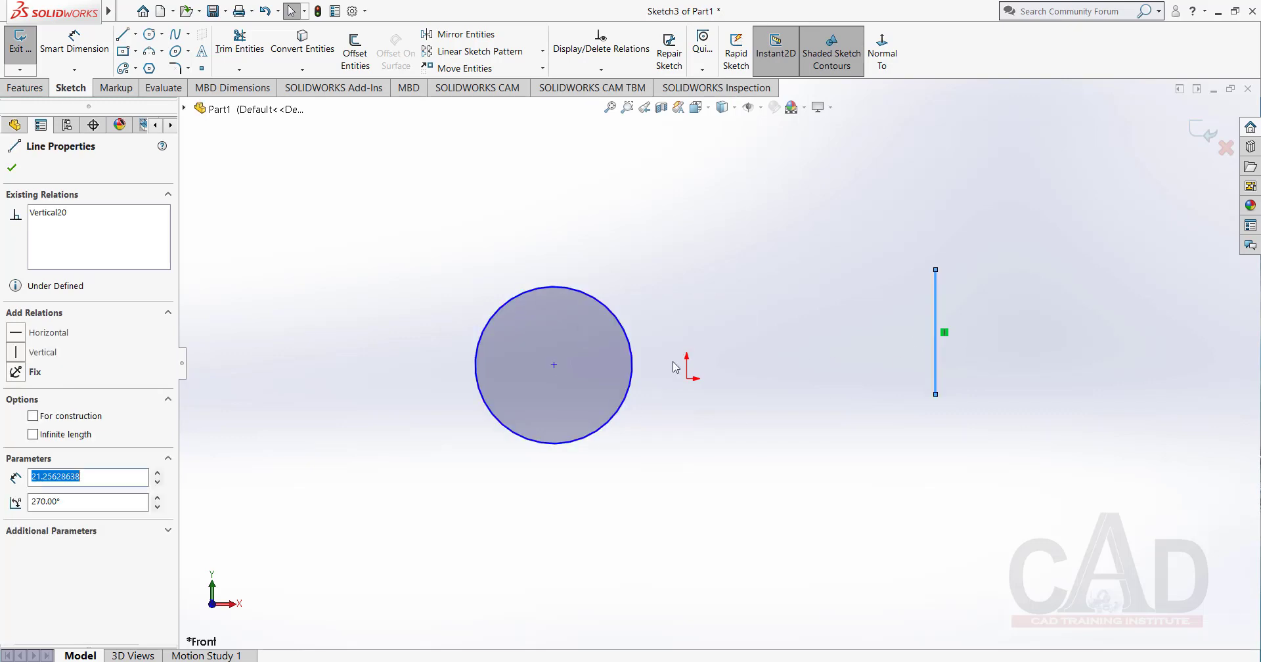
{"action": "left_click", "coordinate": [745, 310]}
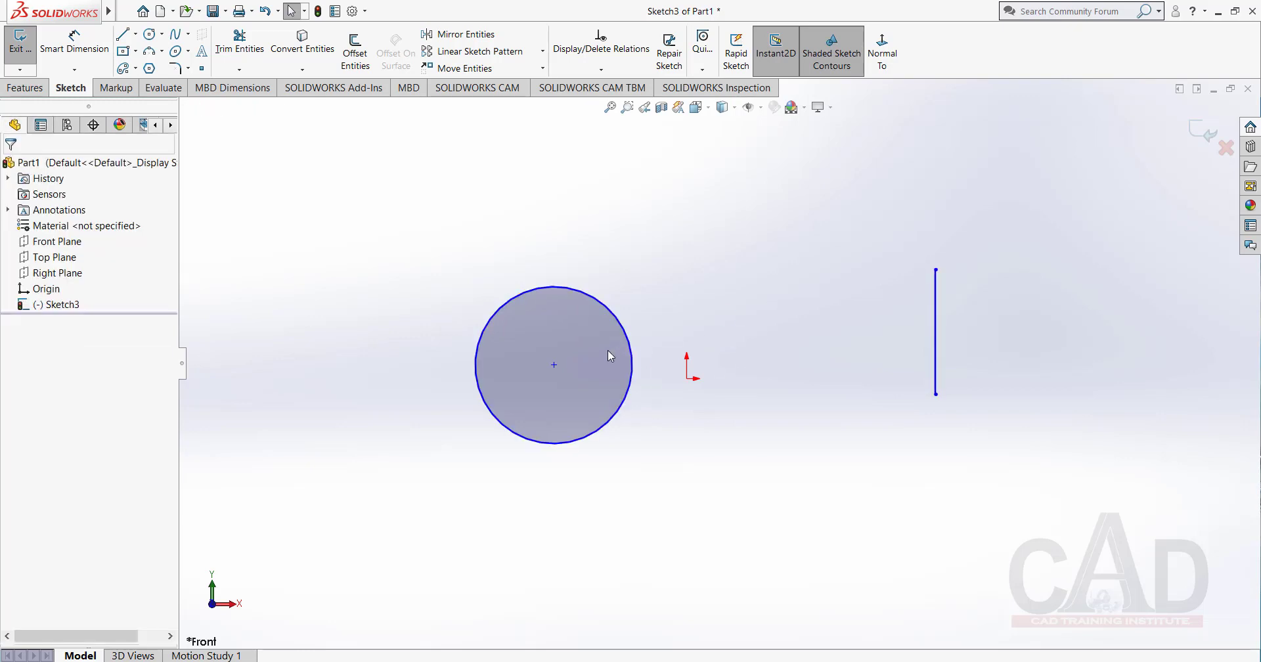
{"action": "left_click", "coordinate": [554, 365]}
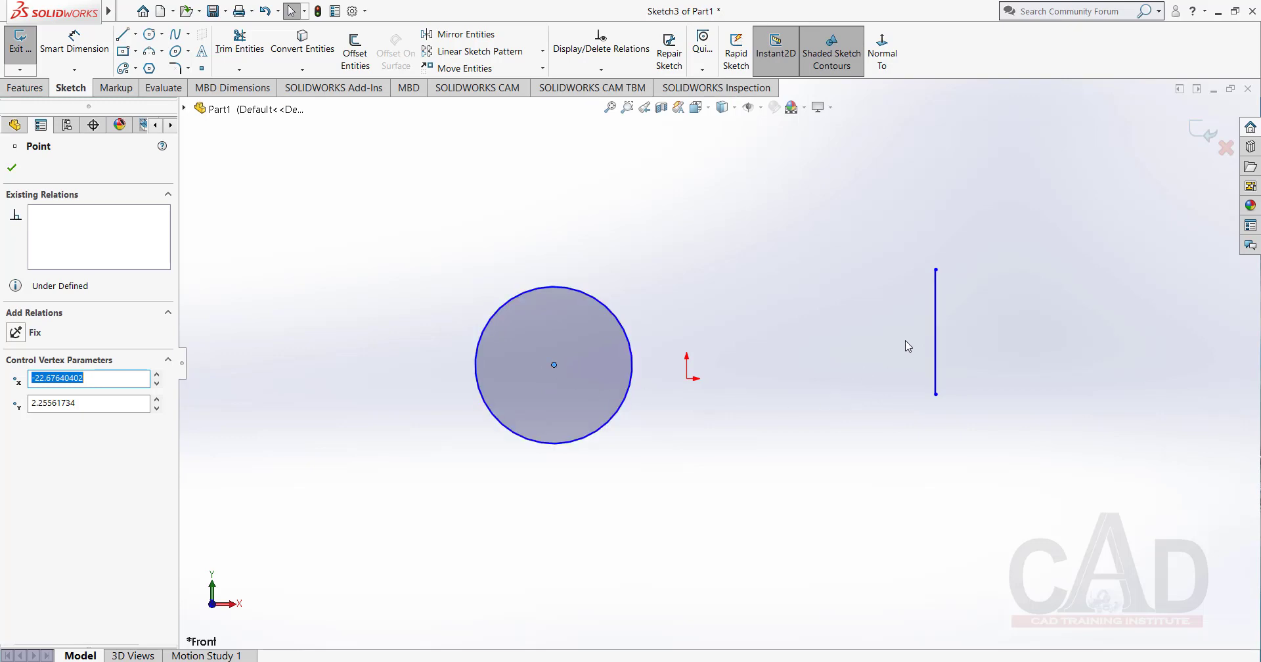
{"action": "left_click", "coordinate": [936, 270], "text": "ctrl"}
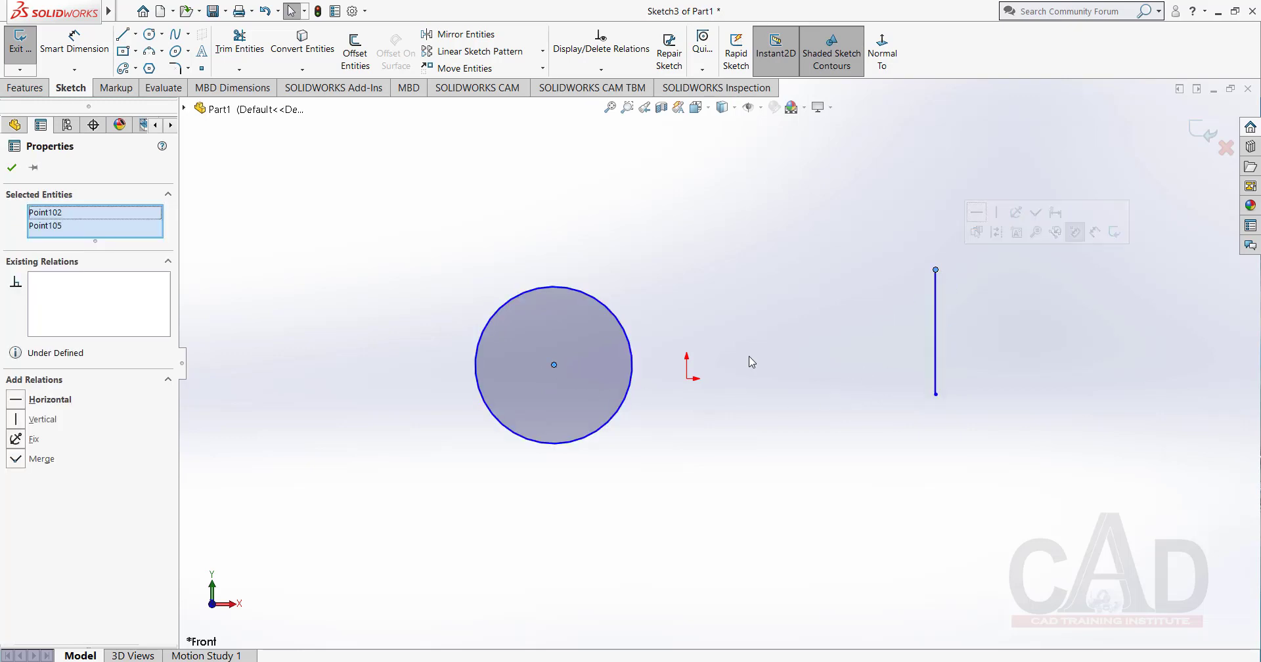
{"action": "left_click", "coordinate": [16, 459]}
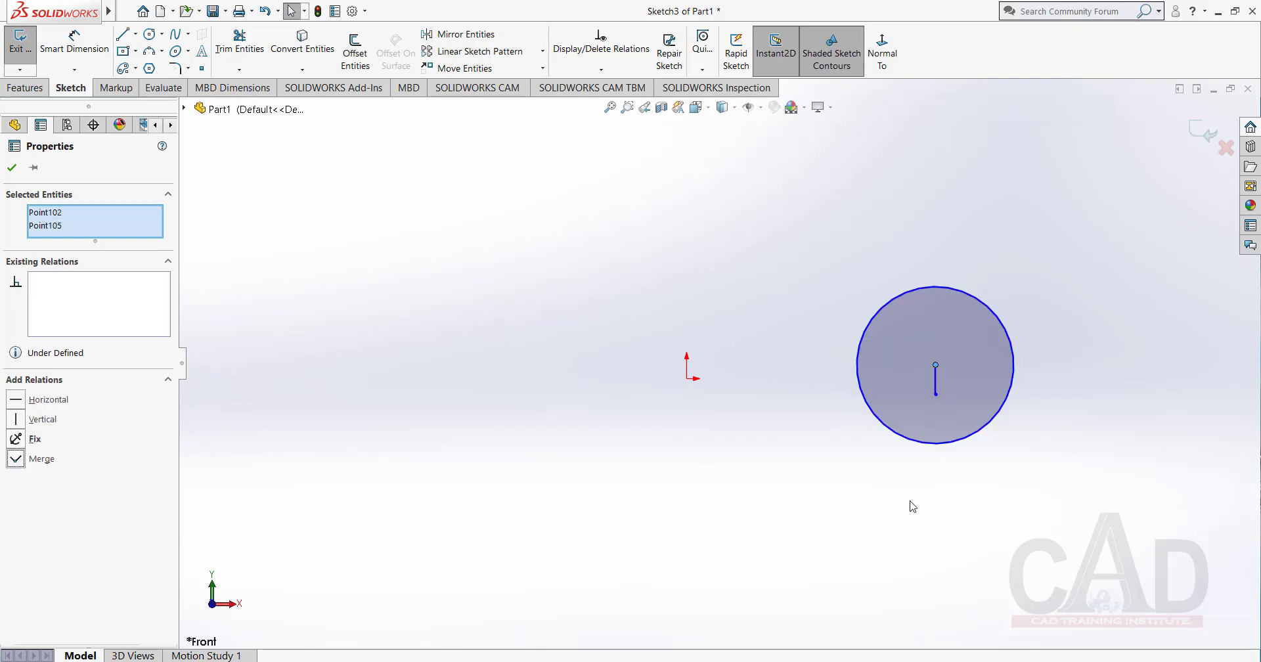
{"action": "left_click", "coordinate": [891, 503]}
{"action": "key", "text": "ctrl+z"}
{"action": "left_click", "coordinate": [919, 426]}
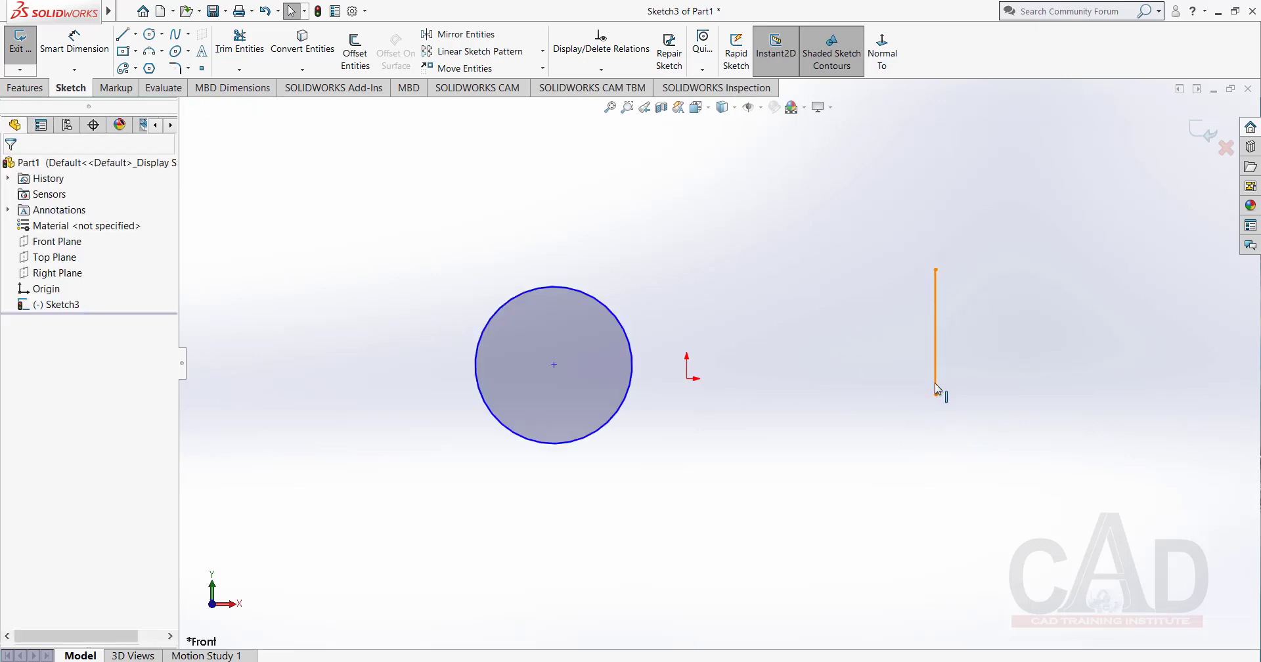
Dimension the vertical line's length as sketched, placing the dimension to the right of the line.
{"action": "left_click", "coordinate": [95, 54]}
{"action": "left_click", "coordinate": [935, 321]}
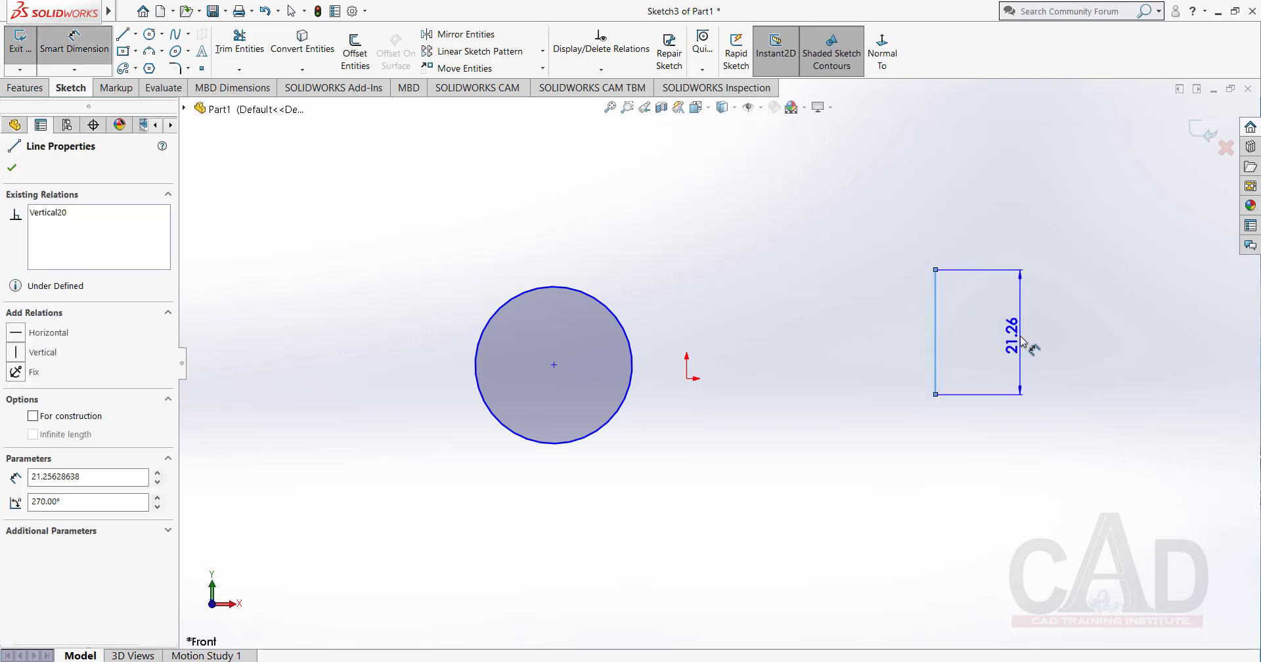
{"action": "left_click", "coordinate": [1034, 338]}
{"action": "left_click", "coordinate": [963, 316]}
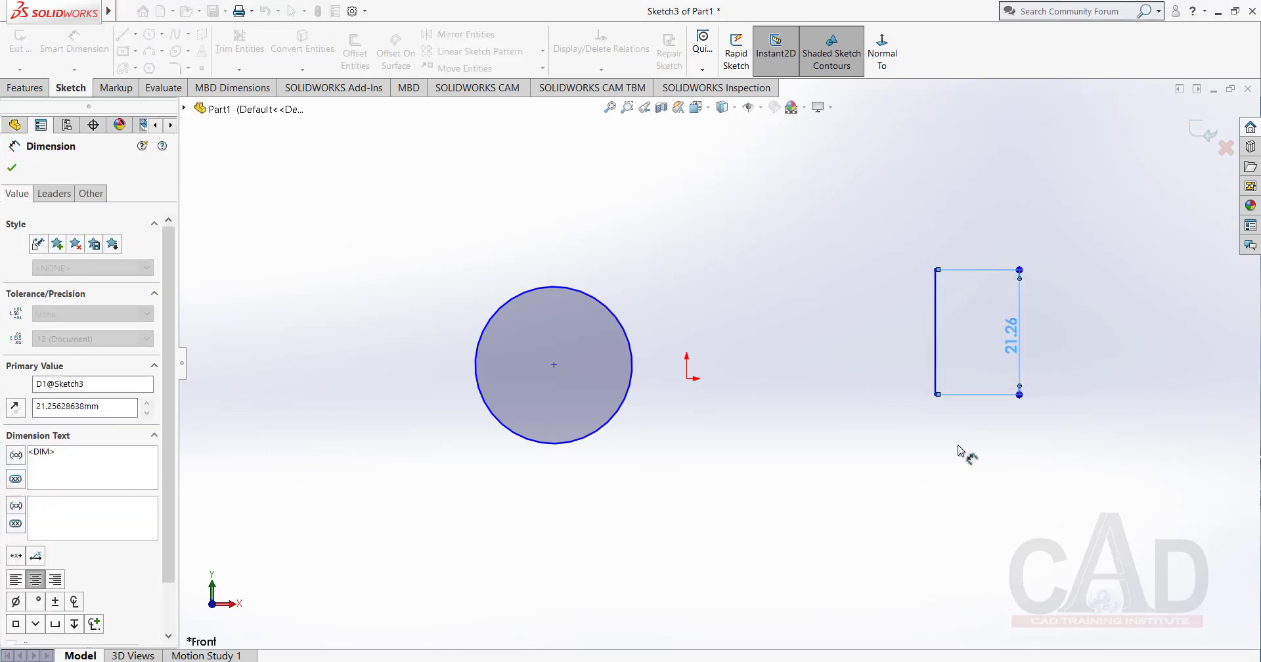
{"action": "right_click", "coordinate": [717, 258]}
{"action": "left_click", "coordinate": [729, 297]}
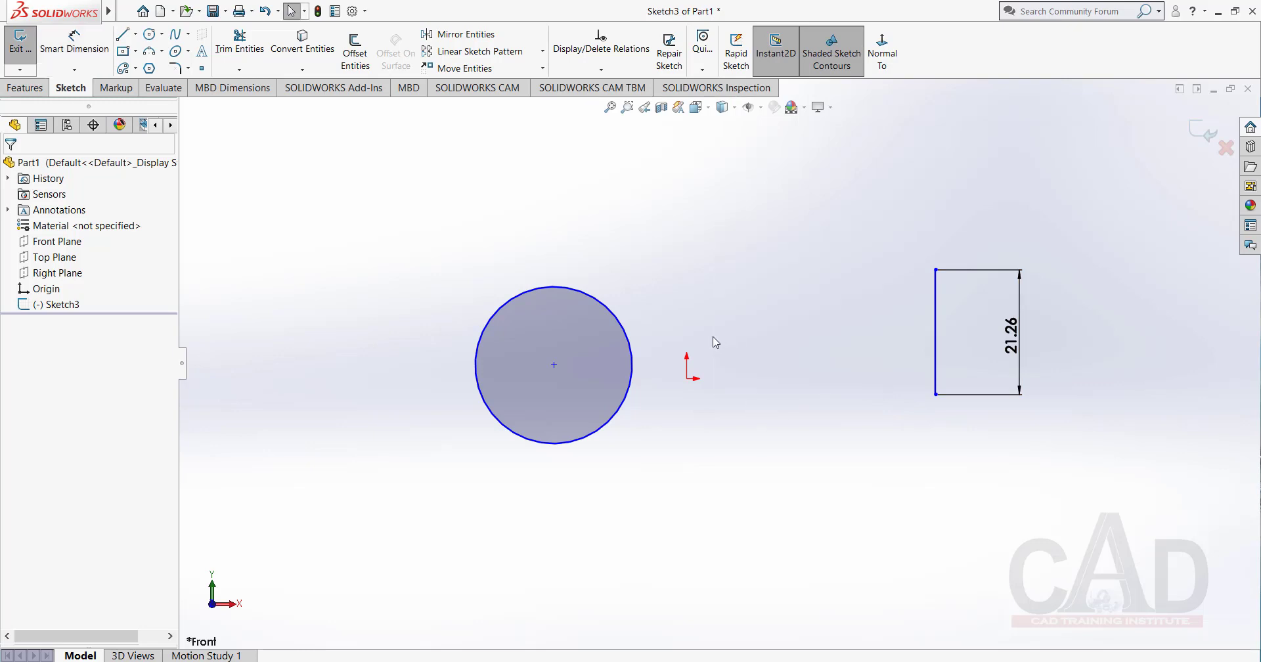
Add a horizontal relation between the origin and the lower endpoint of the vertical line.
{"action": "left_click", "coordinate": [687, 379]}
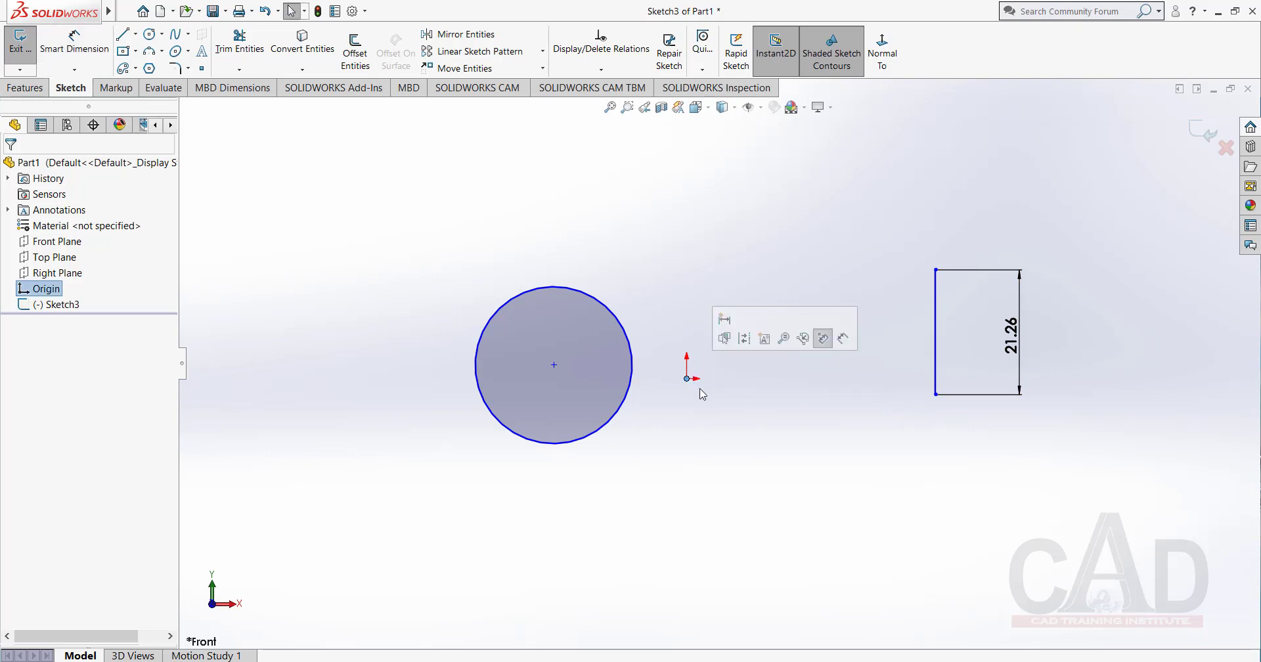
{"action": "left_click", "coordinate": [935, 394], "text": "ctrl"}
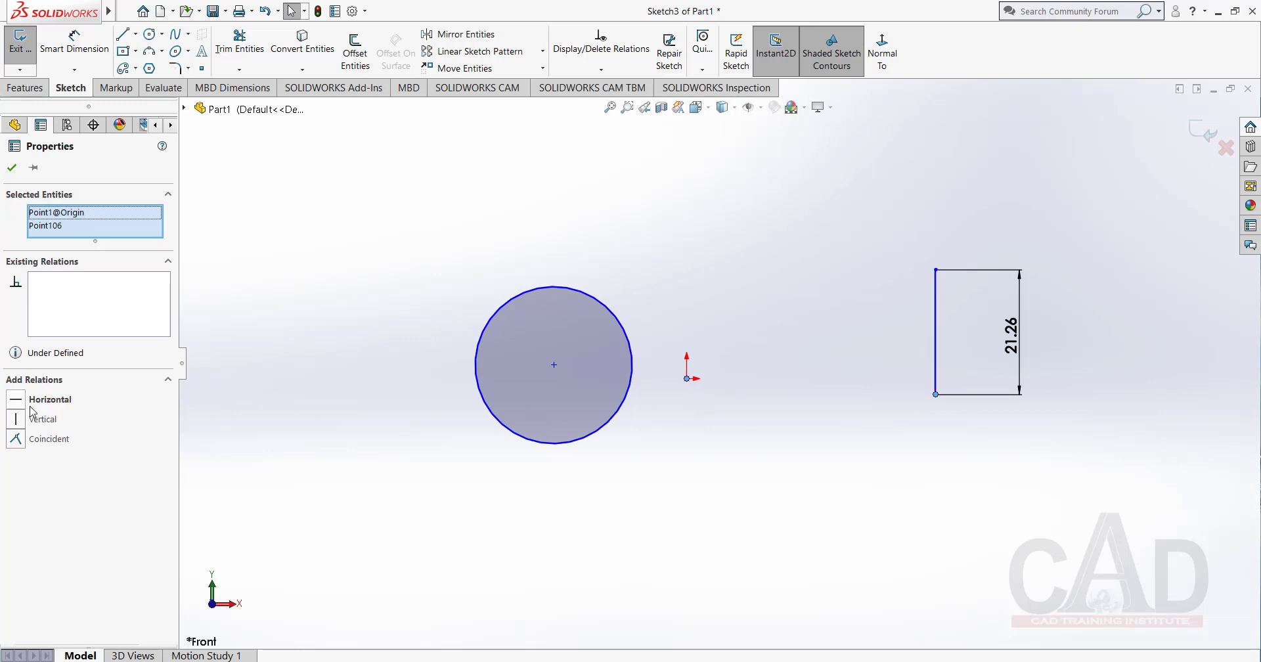
{"action": "left_click", "coordinate": [16, 399]}
{"action": "left_click", "coordinate": [12, 169]}
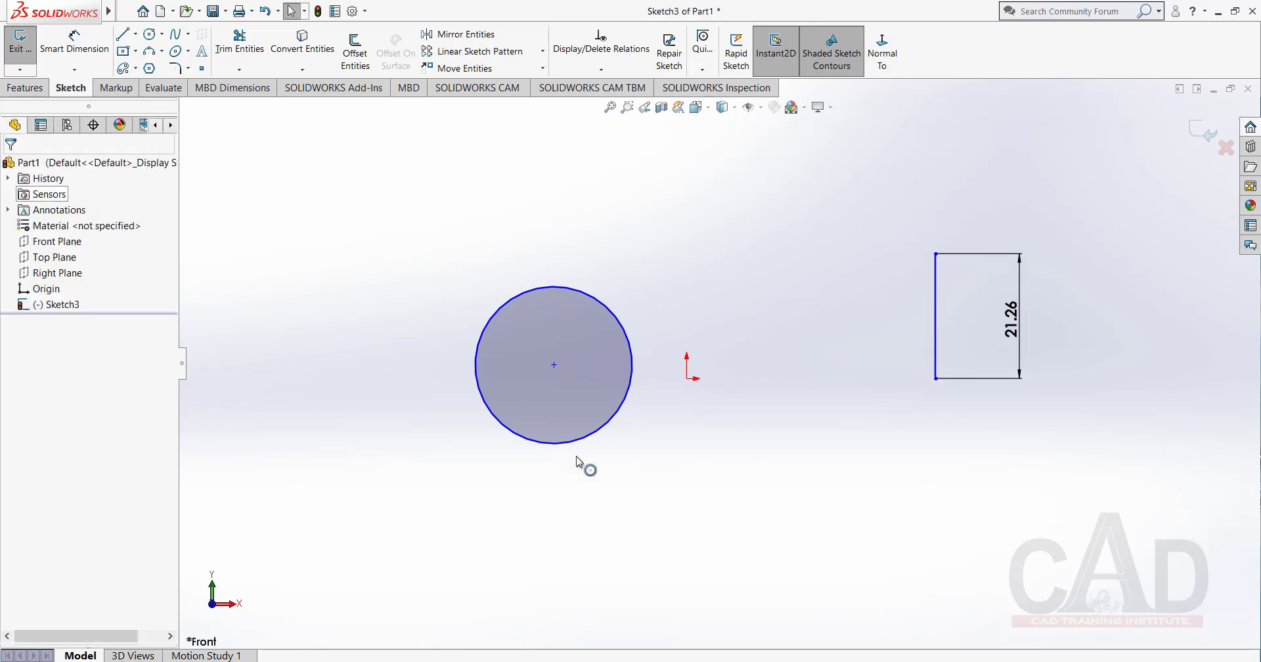
Merge the circle's center with the lower endpoint of the dimensioned vertical line.
{"action": "left_click", "coordinate": [553, 365]}
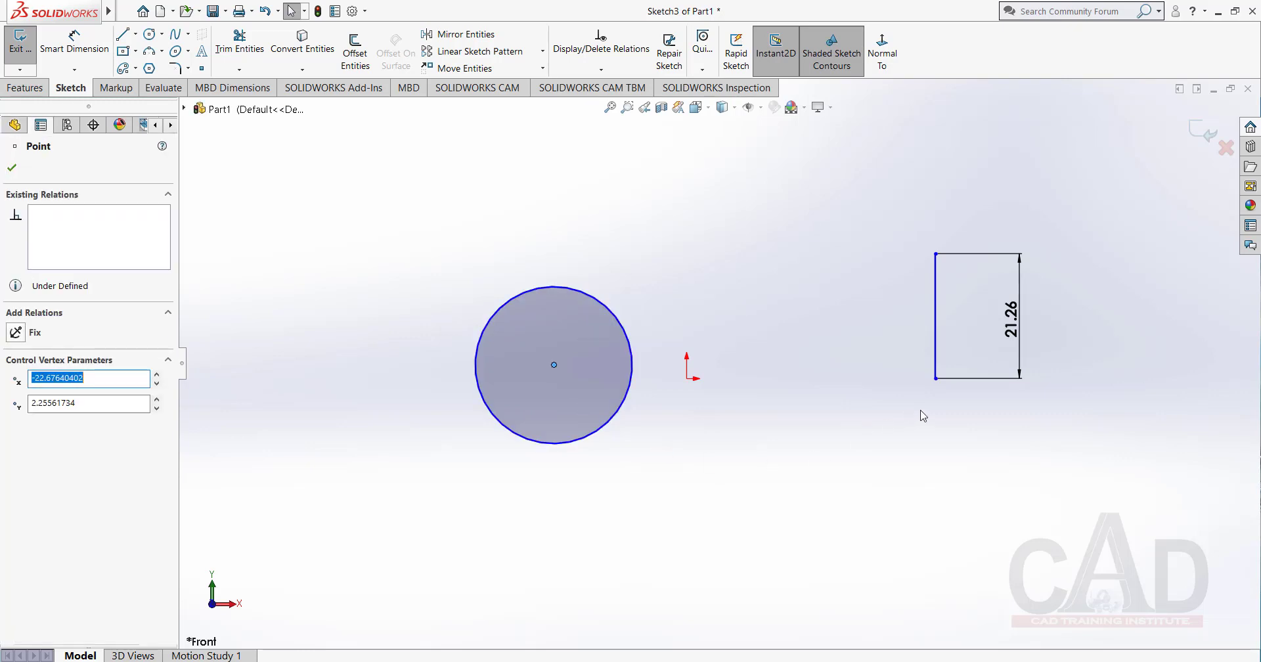
{"action": "left_click", "coordinate": [936, 379], "text": "ctrl"}
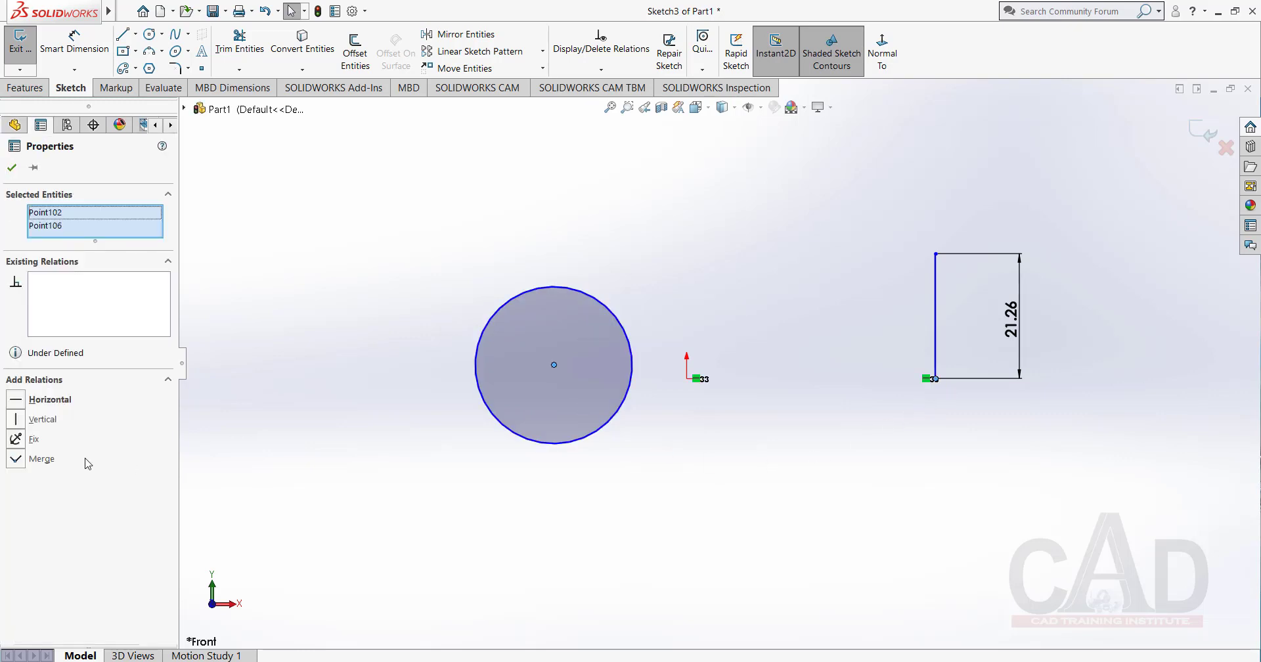
{"action": "left_click", "coordinate": [17, 460]}
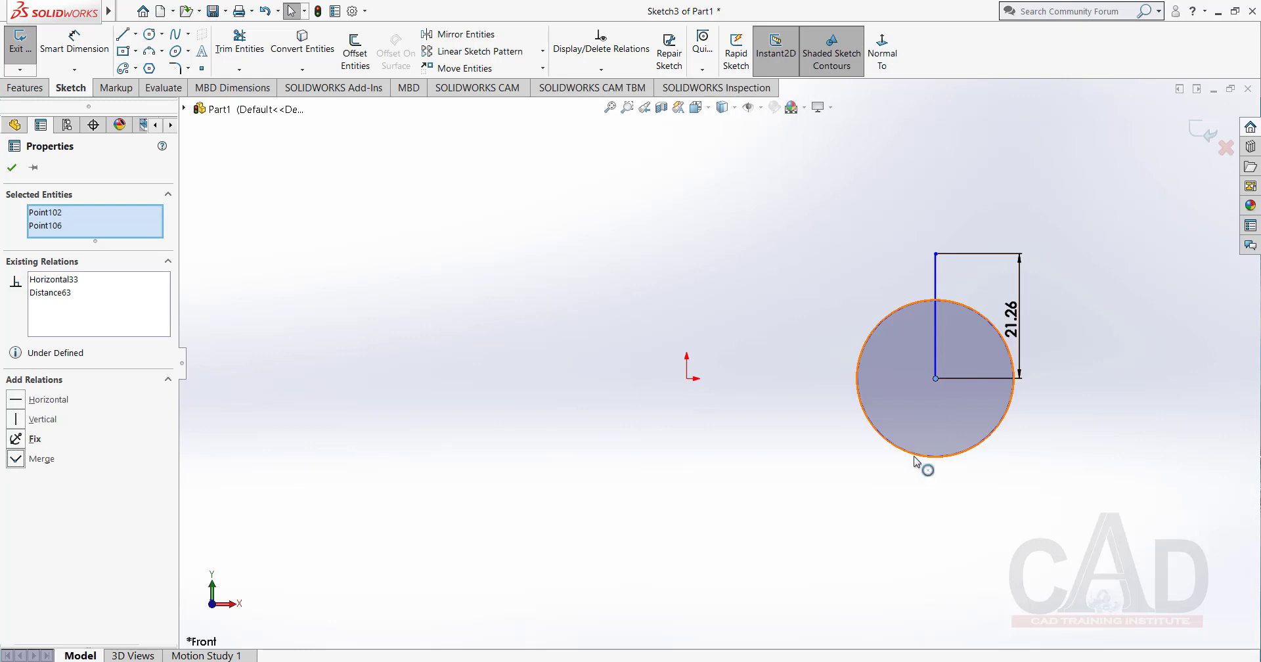
{"action": "left_click", "coordinate": [12, 168]}
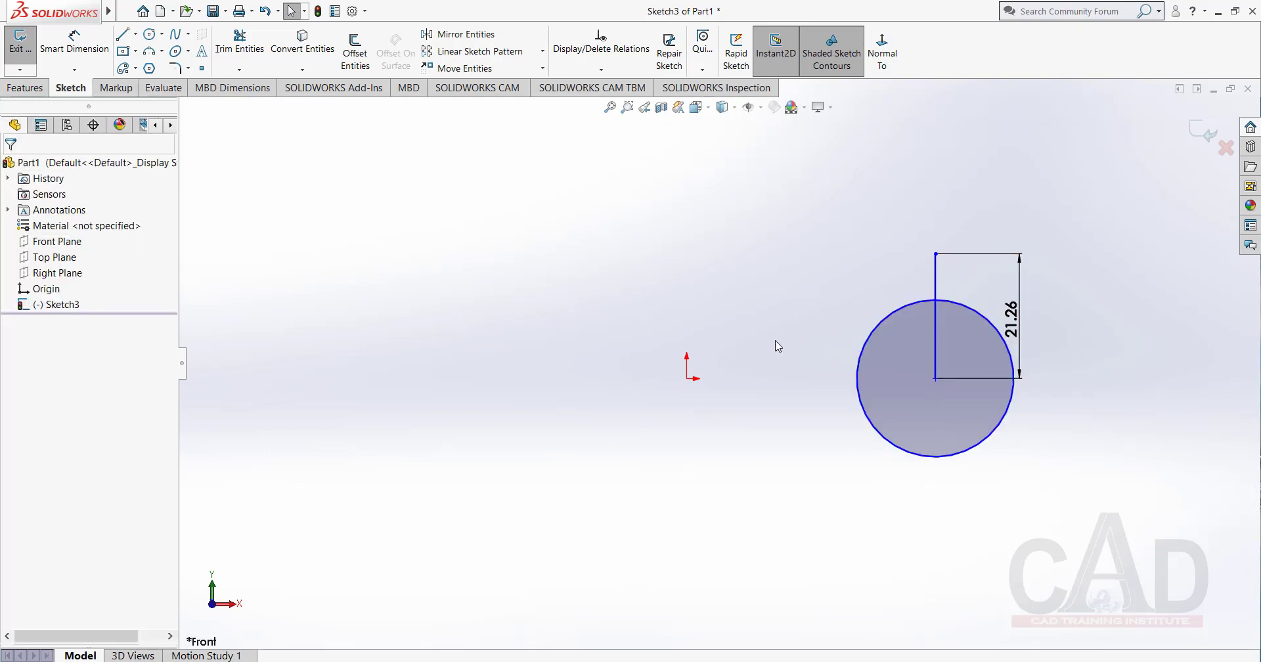
{"action": "left_click_drag", "start_coordinate": [1054, 236], "coordinate": [819, 491]}
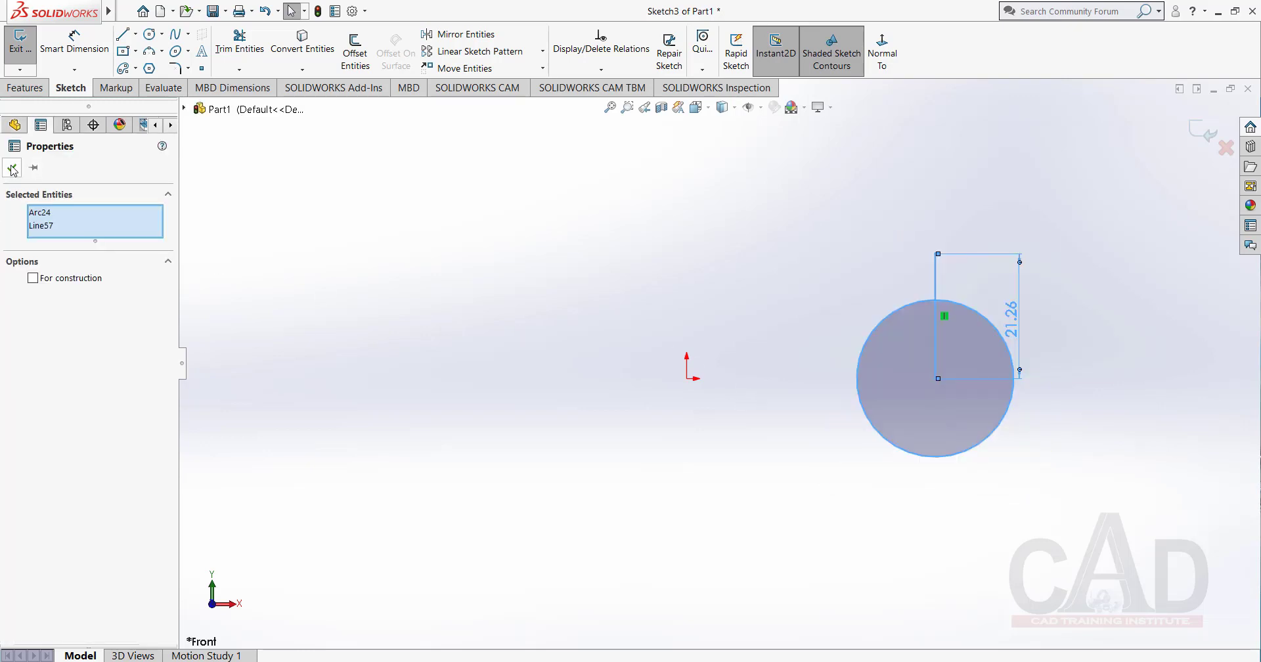
{"action": "left_click", "coordinate": [12, 167]}
Sketch a perimeter circle of about 21.7 mm radius through the origin and the vertical line's lower endpoint.
{"action": "left_click", "coordinate": [162, 35]}
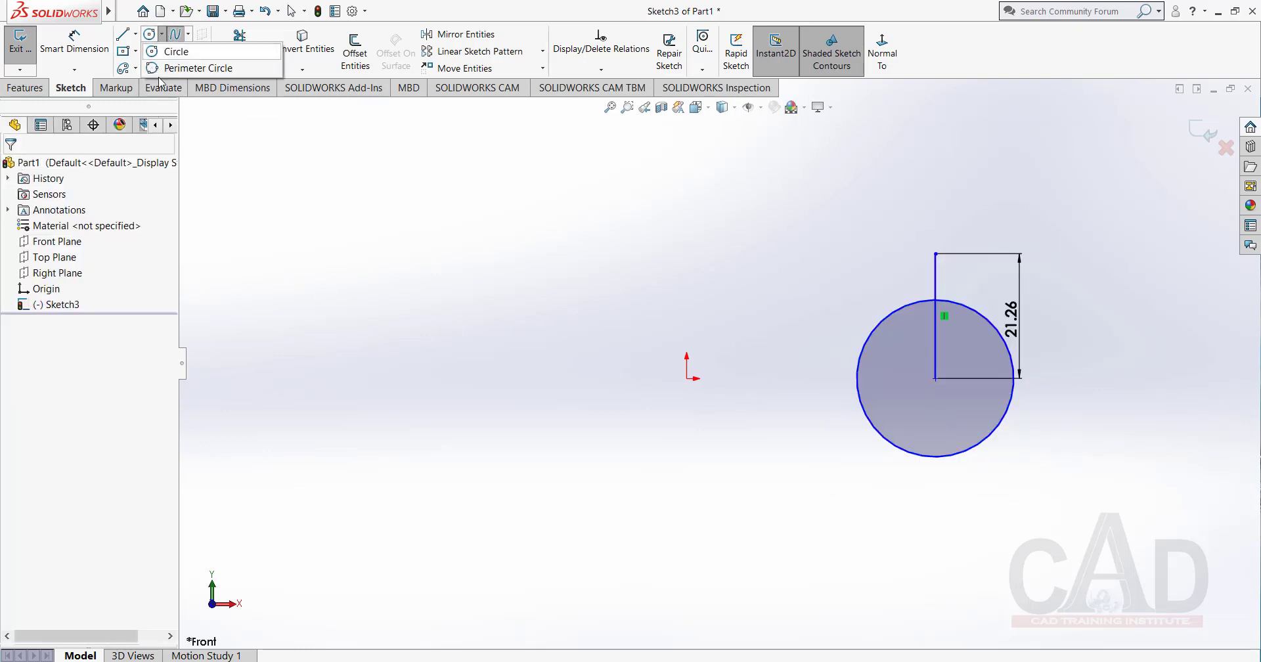
{"action": "left_click", "coordinate": [174, 65]}
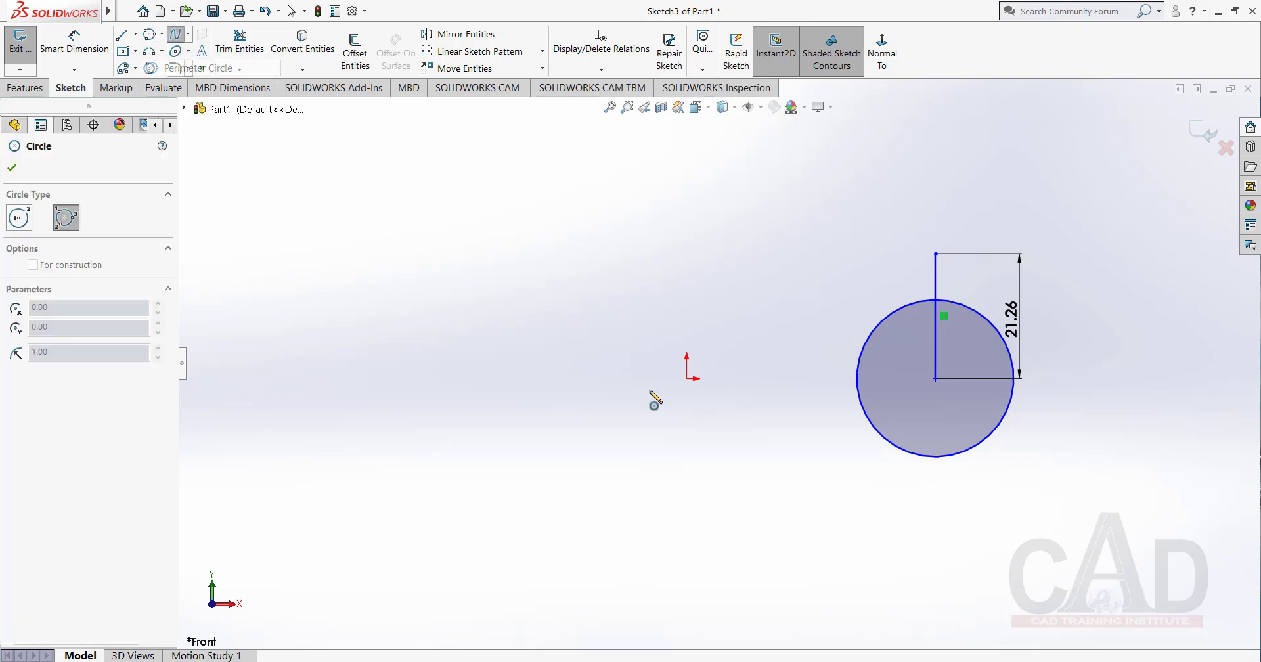
{"action": "left_click", "coordinate": [686, 379]}
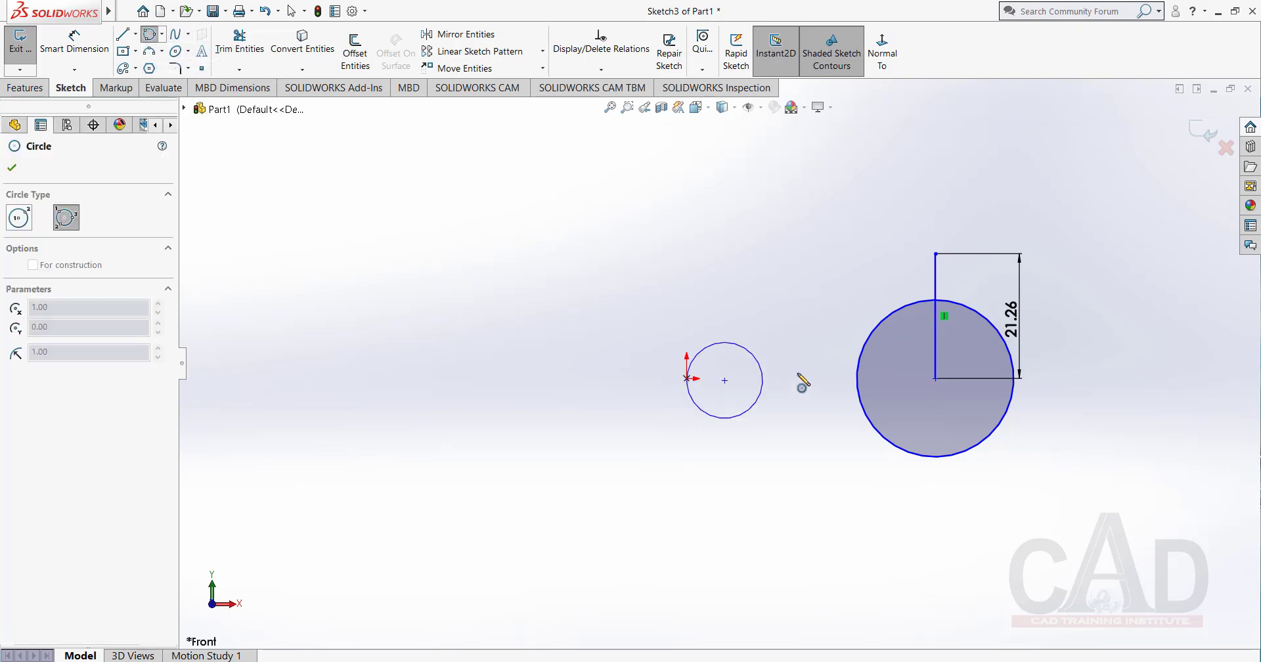
{"action": "left_click", "coordinate": [937, 379]}
{"action": "left_click", "coordinate": [822, 533]}
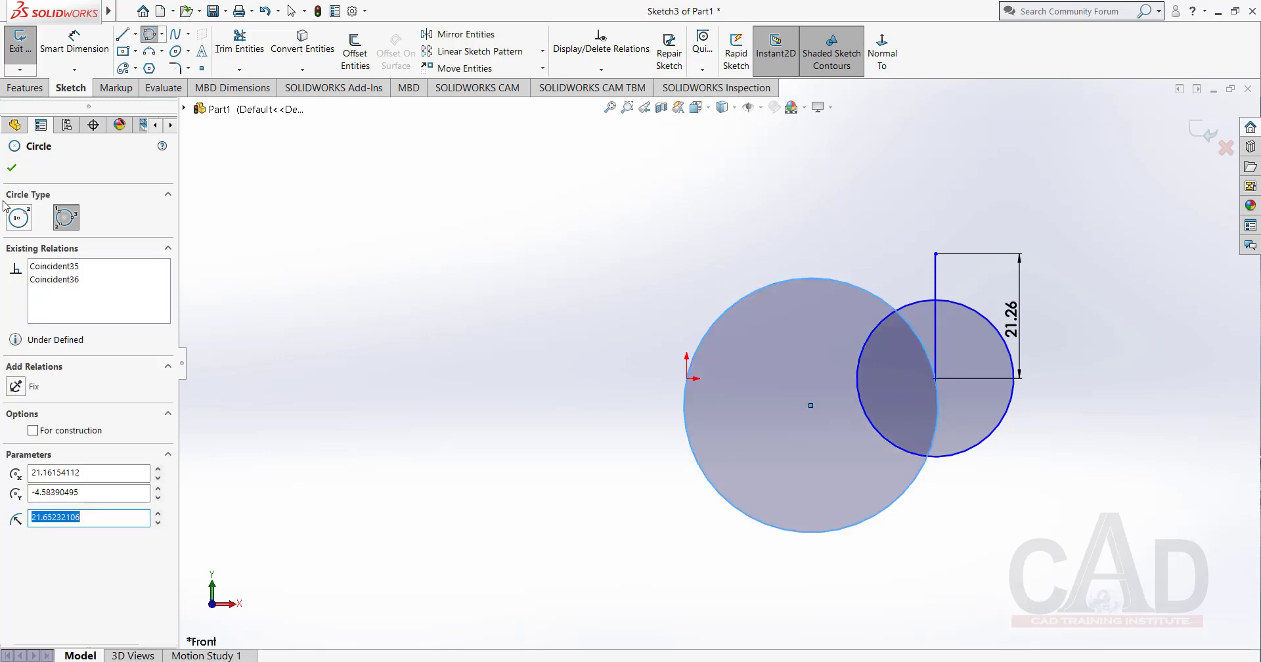
{"action": "left_click", "coordinate": [12, 168]}
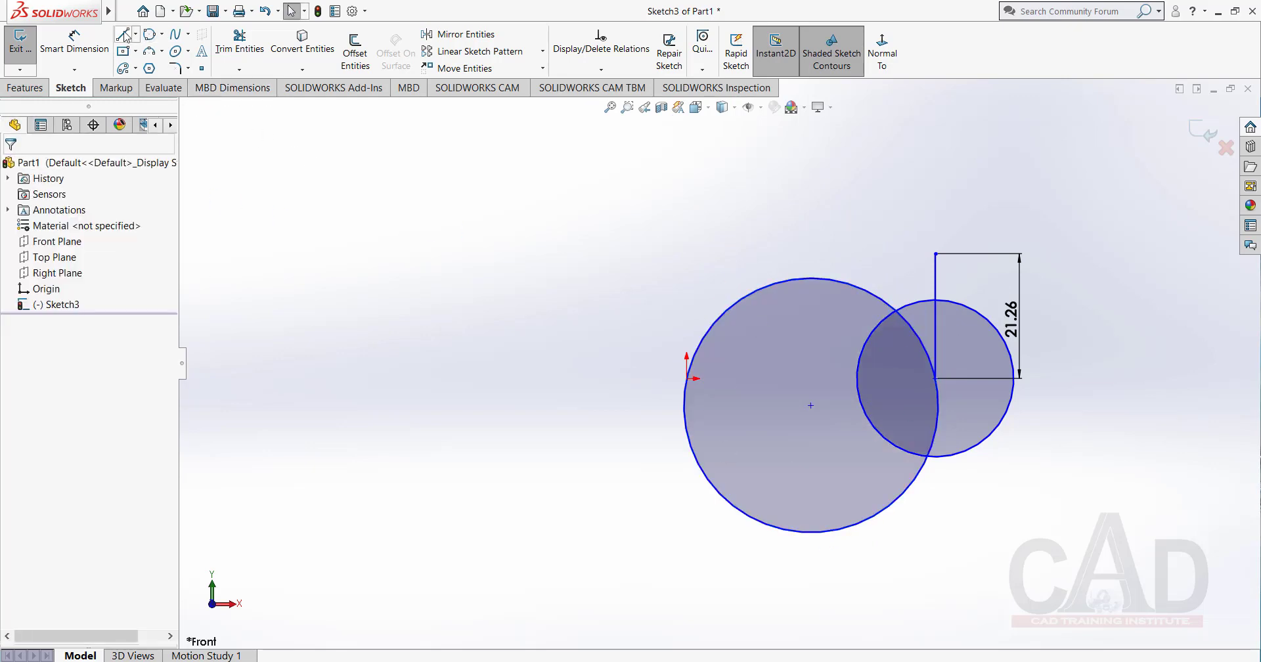
Sketch a center rectangle left of the origin, upper-left corner at about X -45.7, Y 16.5, and set it as construction geometry.
{"action": "left_click", "coordinate": [123, 52]}
{"action": "left_click", "coordinate": [487, 348]}
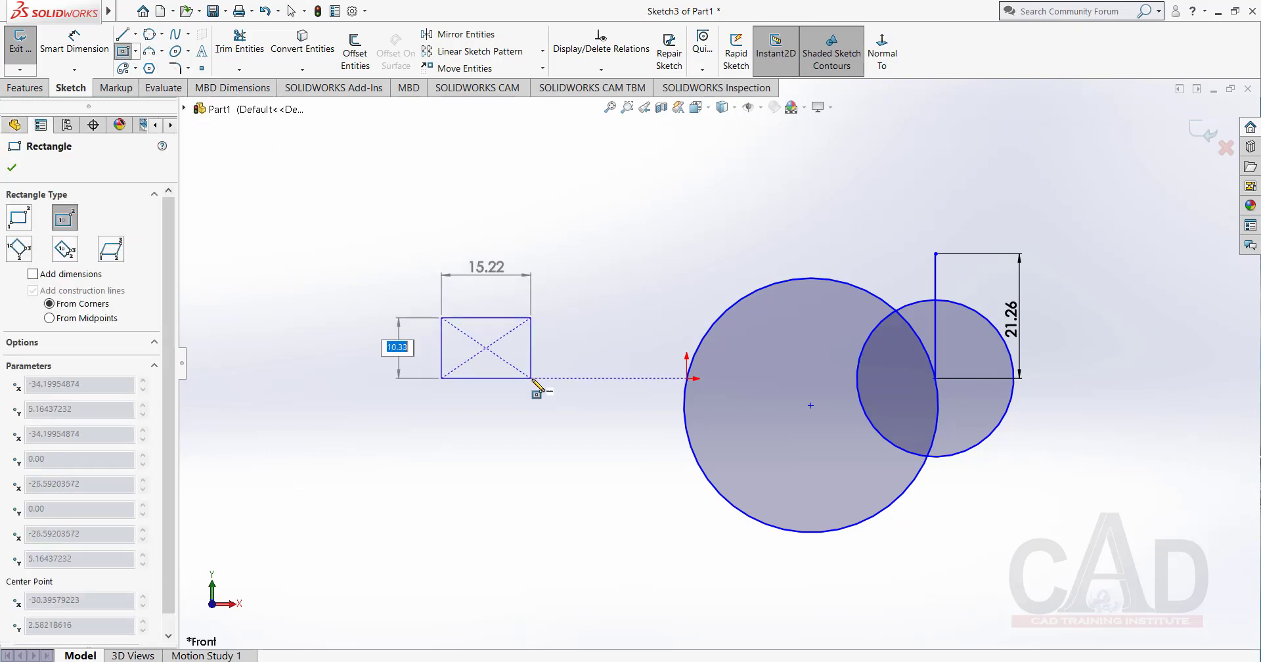
{"action": "left_click", "coordinate": [554, 415]}
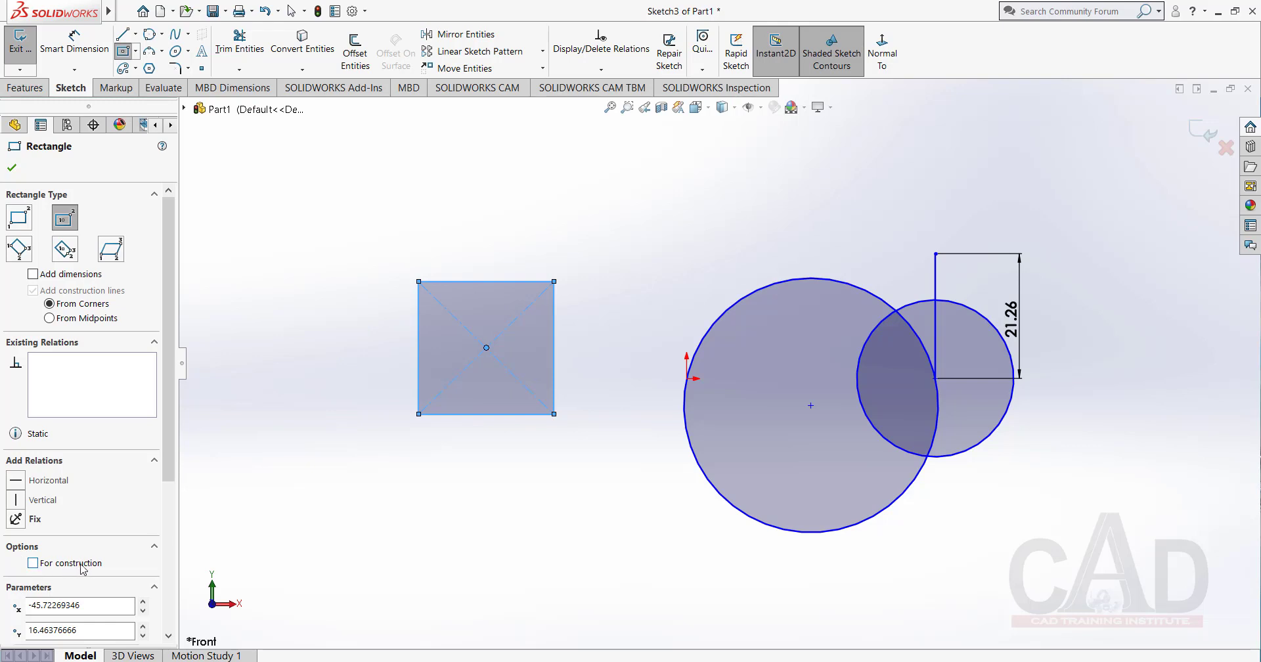
{"action": "left_click", "coordinate": [32, 564]}
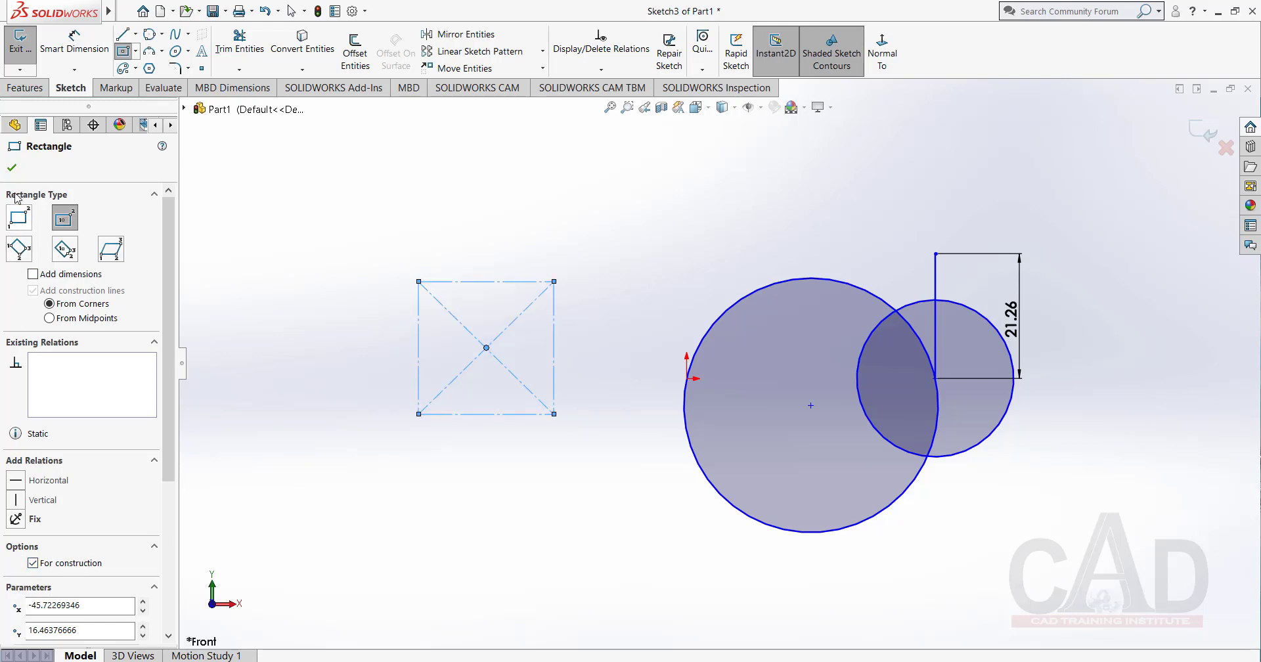
{"action": "left_click", "coordinate": [11, 168]}
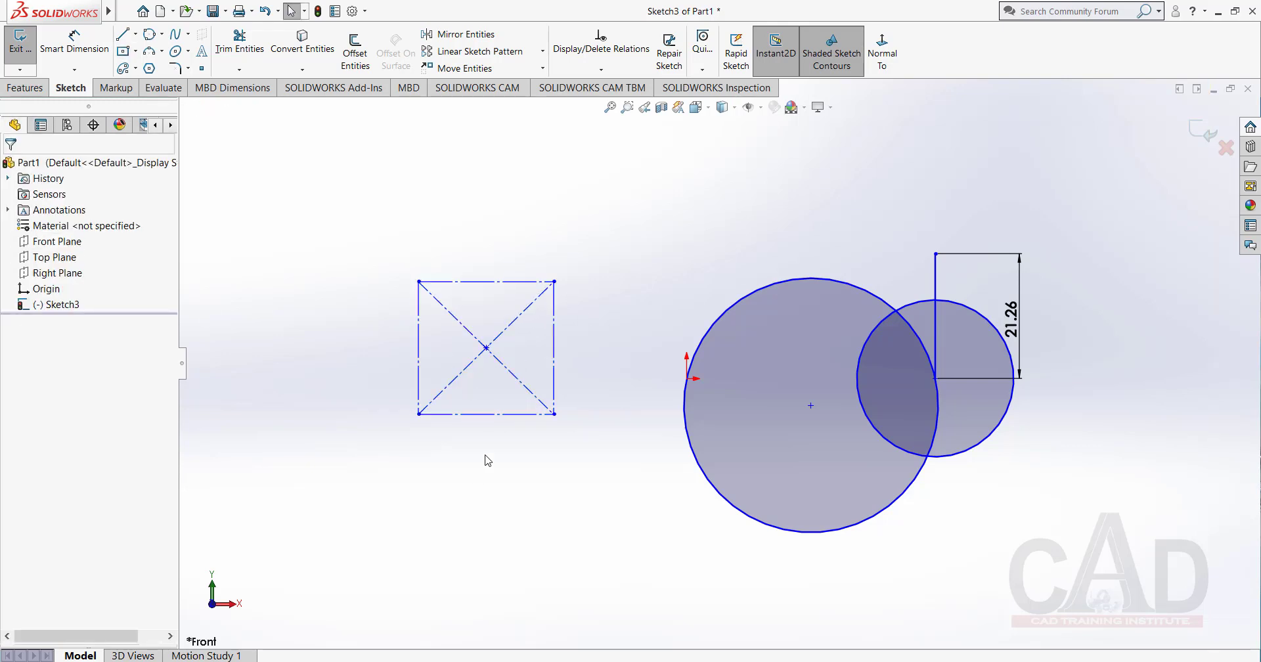
Sketch a center-point circle of about 11.6 mm radius, centered at about X -4.7, Y 23.3, and set it as construction geometry.
{"action": "left_click", "coordinate": [162, 33]}
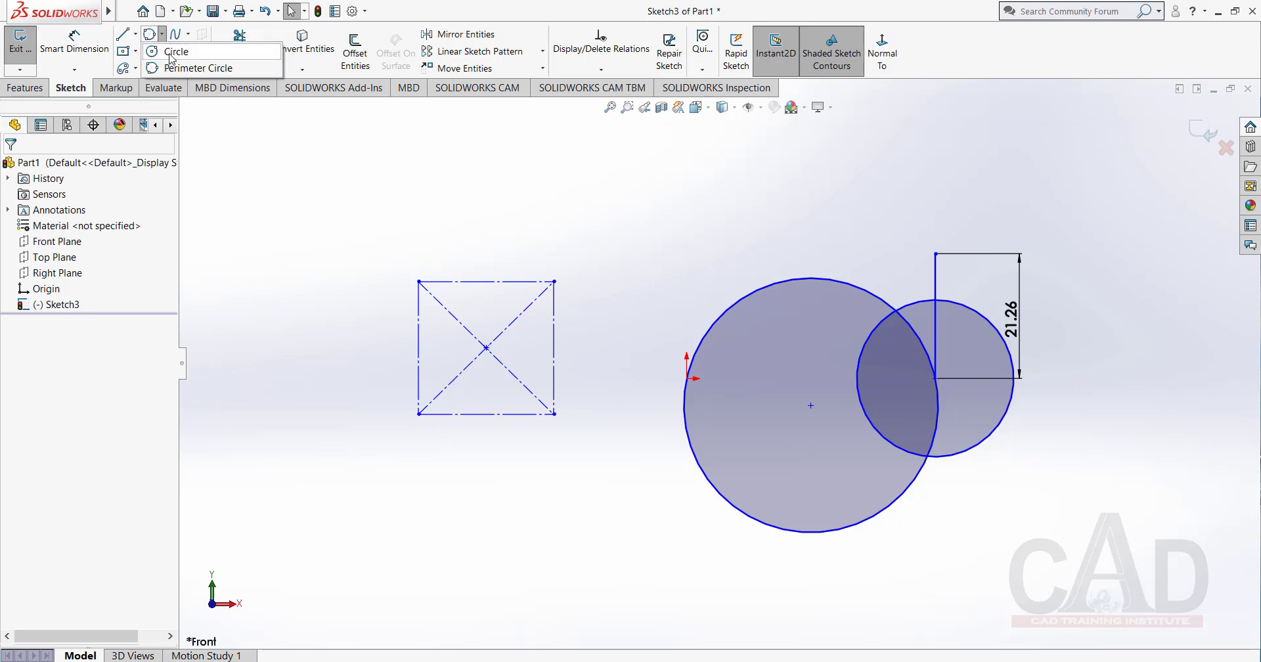
{"action": "left_click", "coordinate": [172, 51]}
{"action": "left_click", "coordinate": [659, 241]}
{"action": "left_click", "coordinate": [660, 310]}
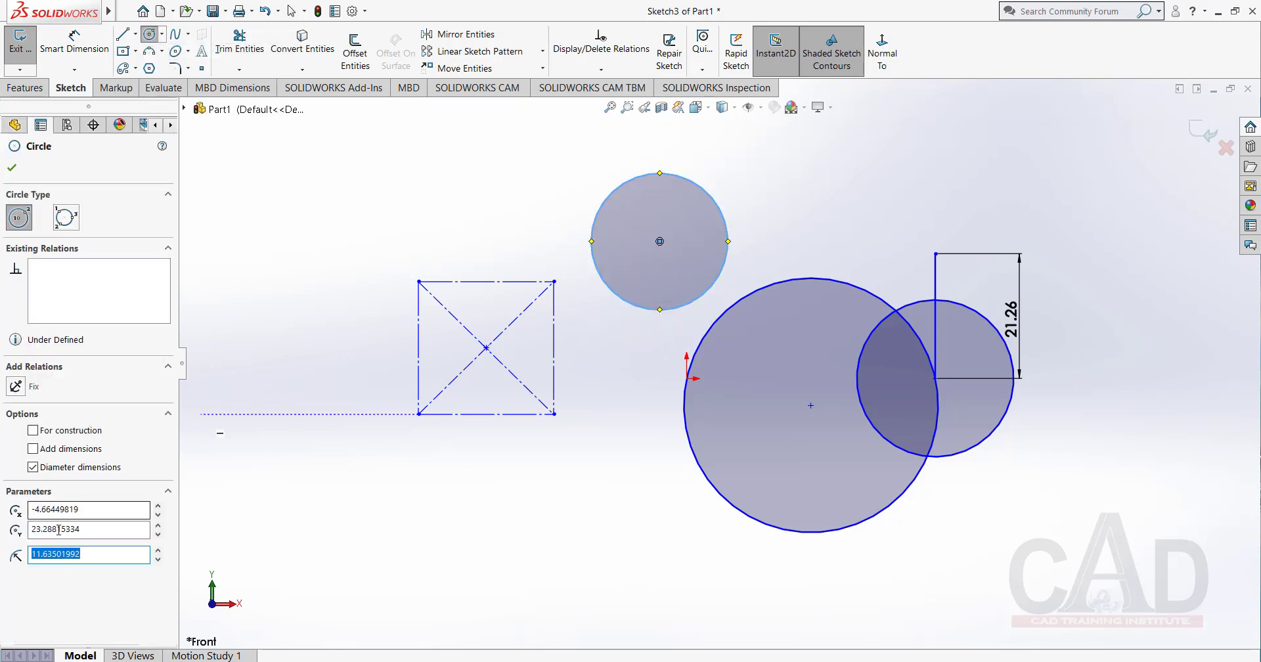
{"action": "left_click", "coordinate": [33, 432]}
{"action": "left_click", "coordinate": [12, 168]}
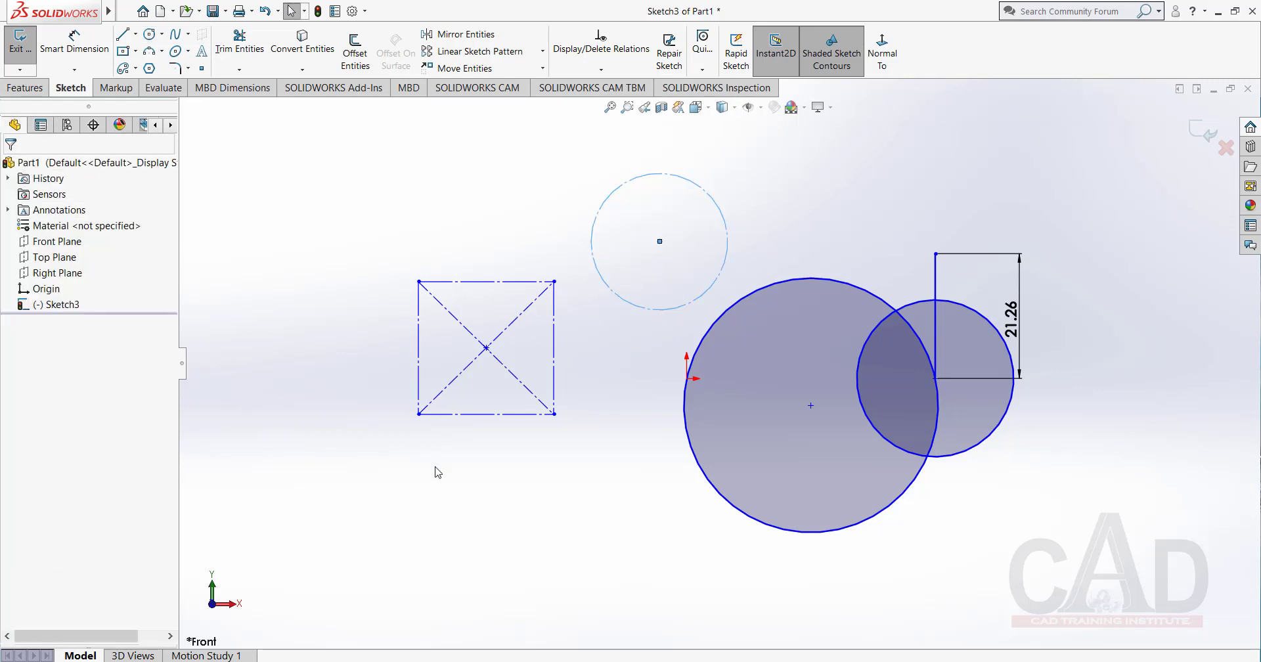
{"action": "left_click", "coordinate": [513, 484]}
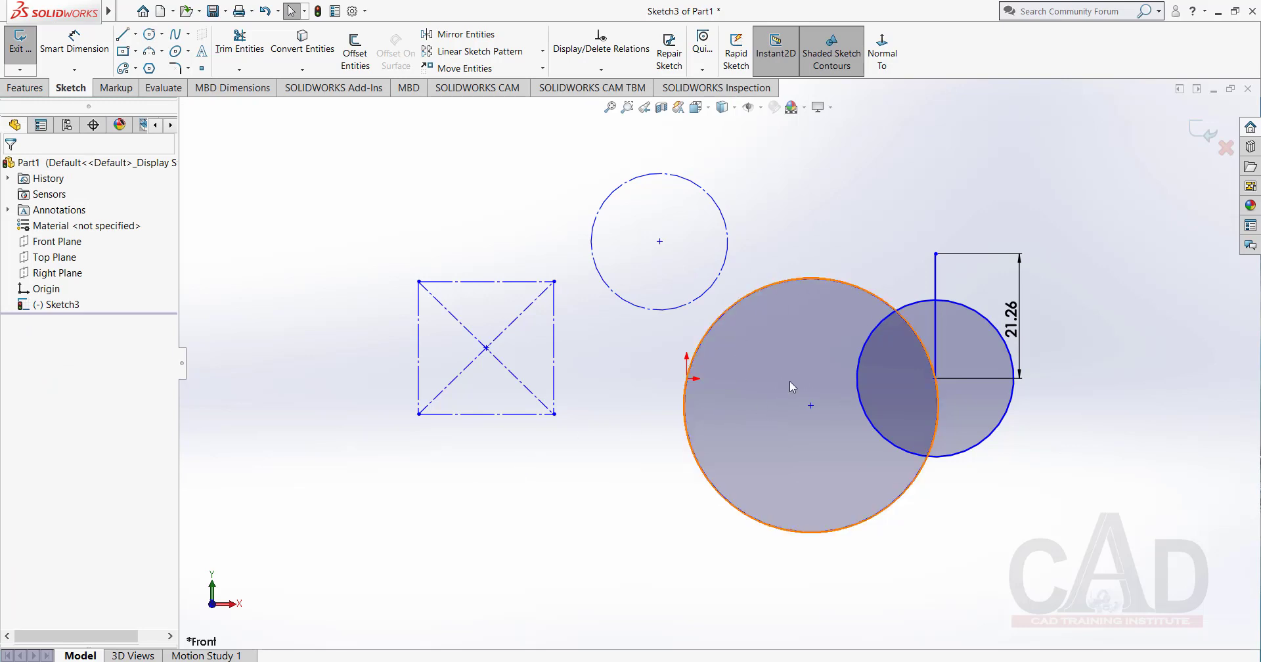
Turn the shaded sketch contours off and back on to compare the display of the closed circles.
{"action": "left_click", "coordinate": [832, 63]}
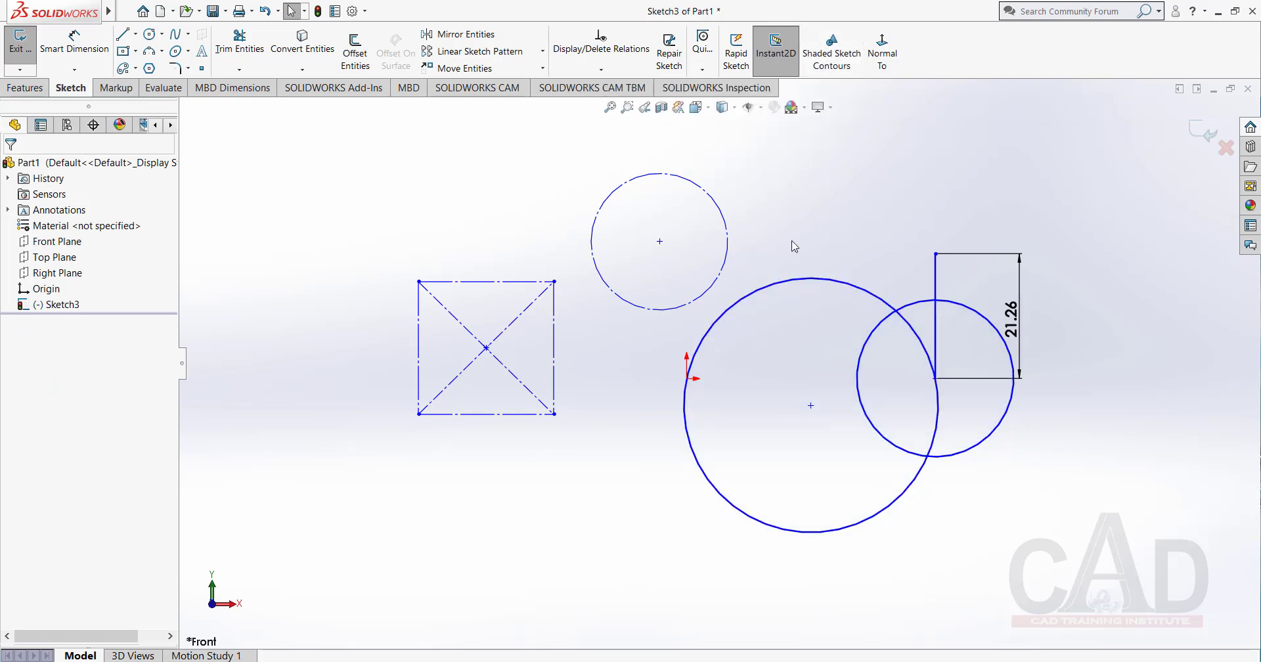
{"action": "left_click", "coordinate": [830, 65]}
Delete all the sketch geometry, including the construction rectangle, the three circles and the dimensioned vertical line.
{"action": "scroll", "coordinate": [704, 379], "scroll_direction": "up", "scroll_amount": 2}
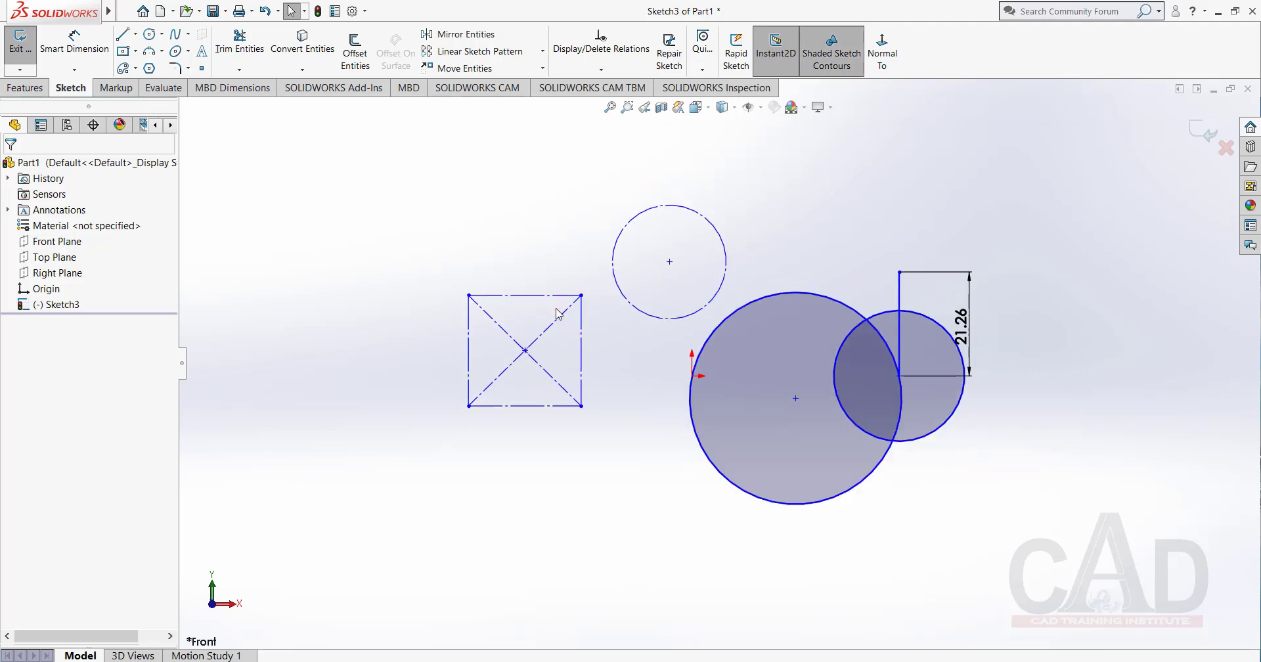
{"action": "right_click", "coordinate": [385, 215]}
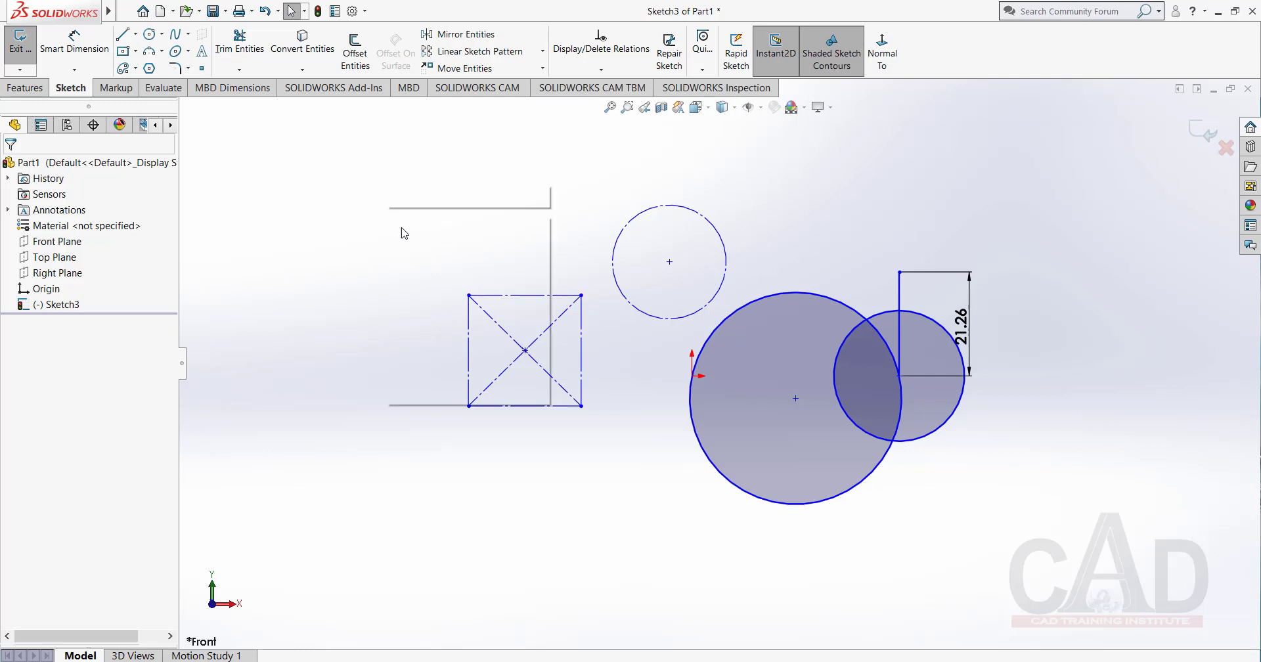
{"action": "left_click", "coordinate": [330, 238]}
{"action": "scroll", "coordinate": [714, 329], "scroll_direction": "up", "scroll_amount": 1}
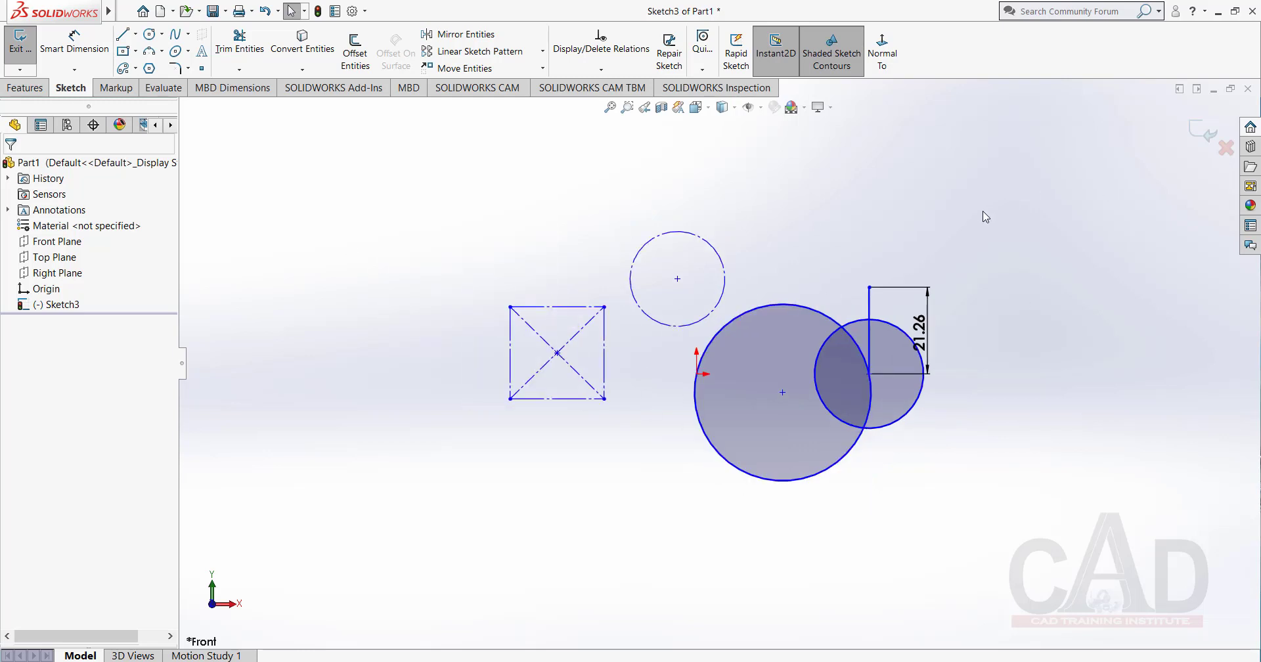
{"action": "mouse_move", "coordinate": [991, 197]}
{"action": "left_mouse_down"}
{"action": "mouse_move", "coordinate": [644, 451]}
{"action": "mouse_move", "coordinate": [386, 527]}
{"action": "left_mouse_up"}
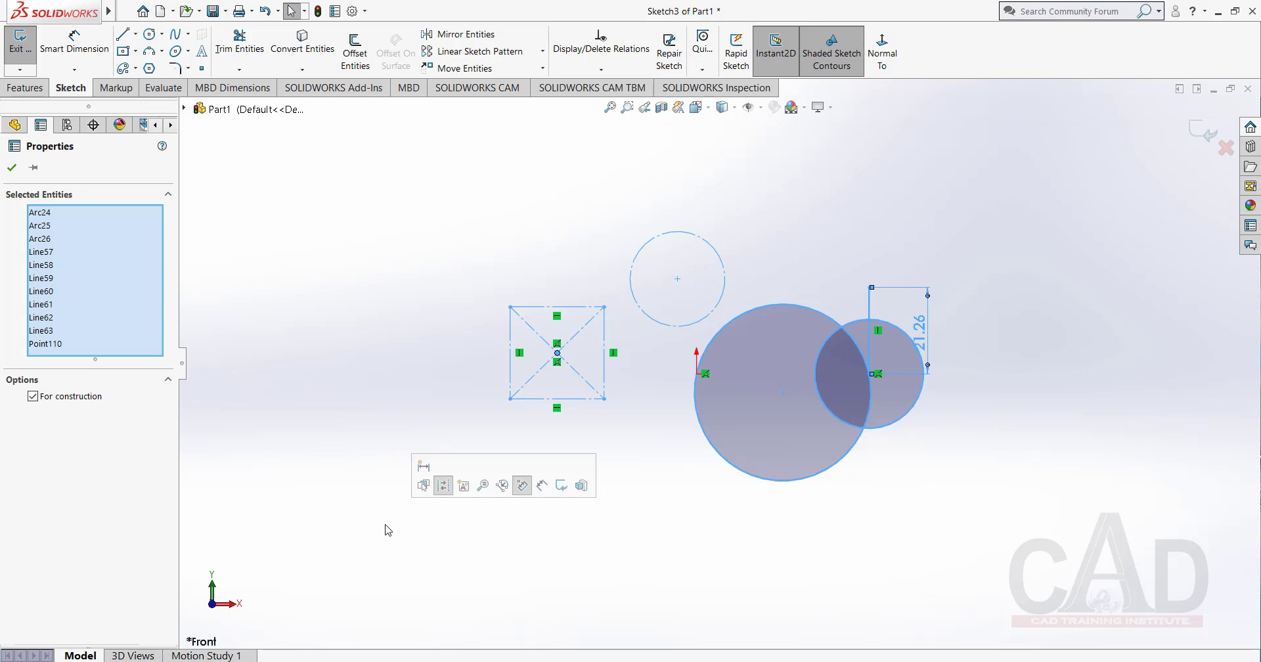
{"action": "key", "text": "Delete"}
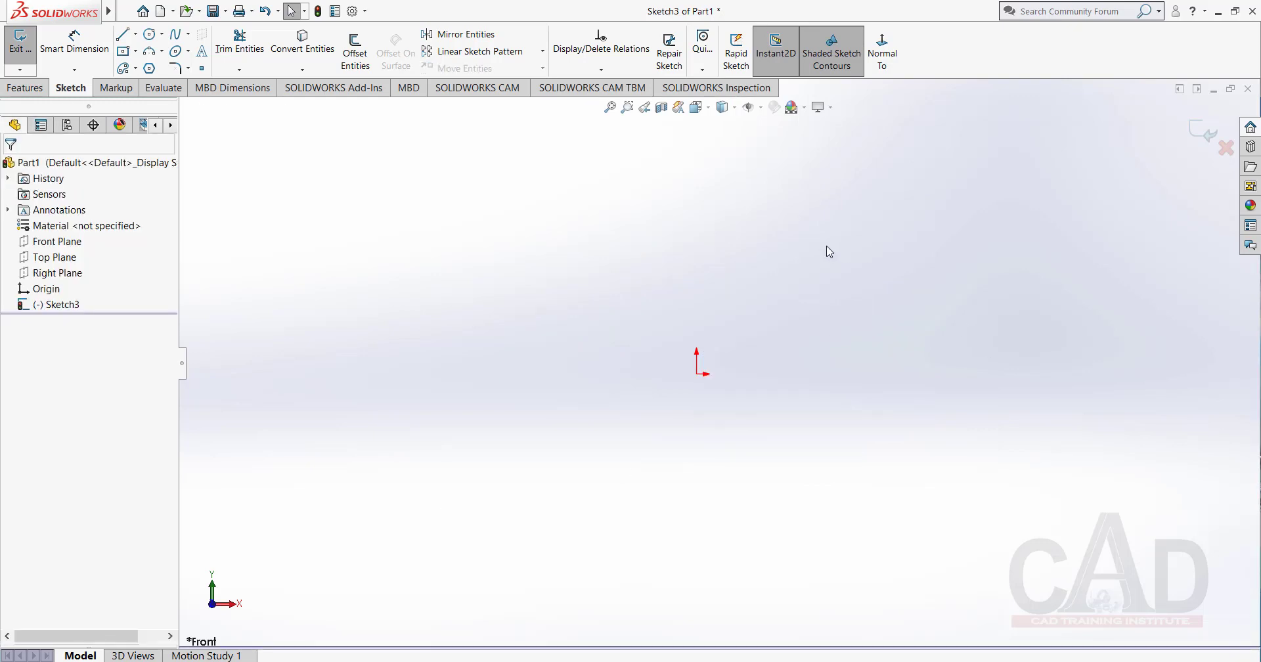